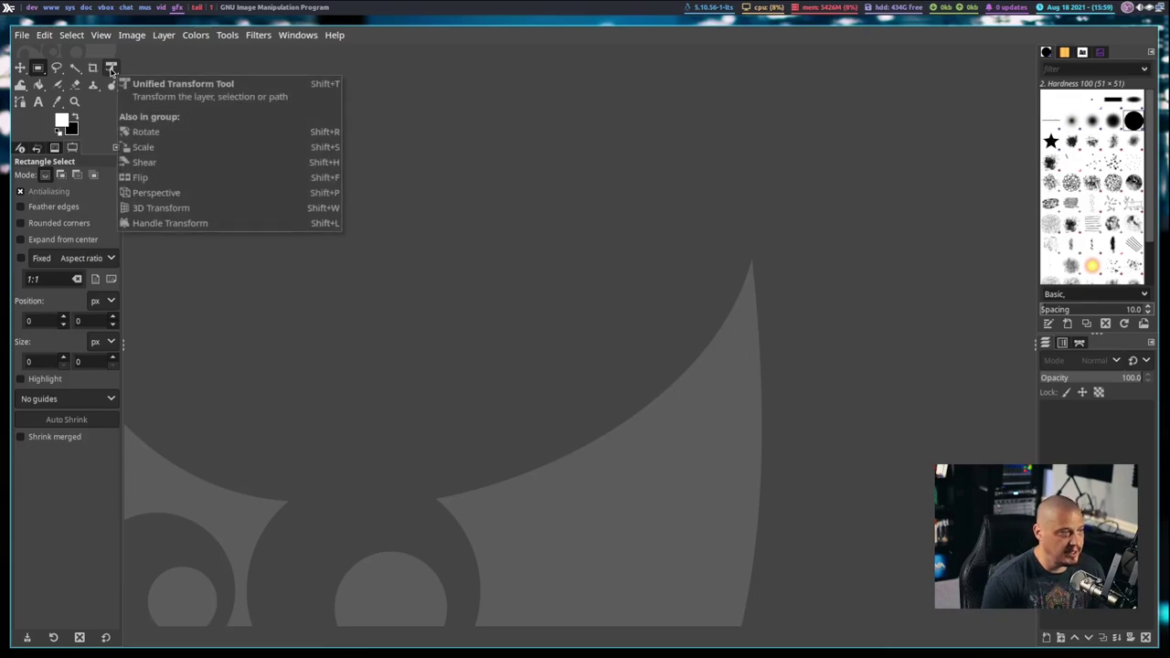
Step: Activate the Rotate tool and swap the foreground and background colors so that black becomes the foreground
{"action": "right_click", "coordinate": [111, 71]}
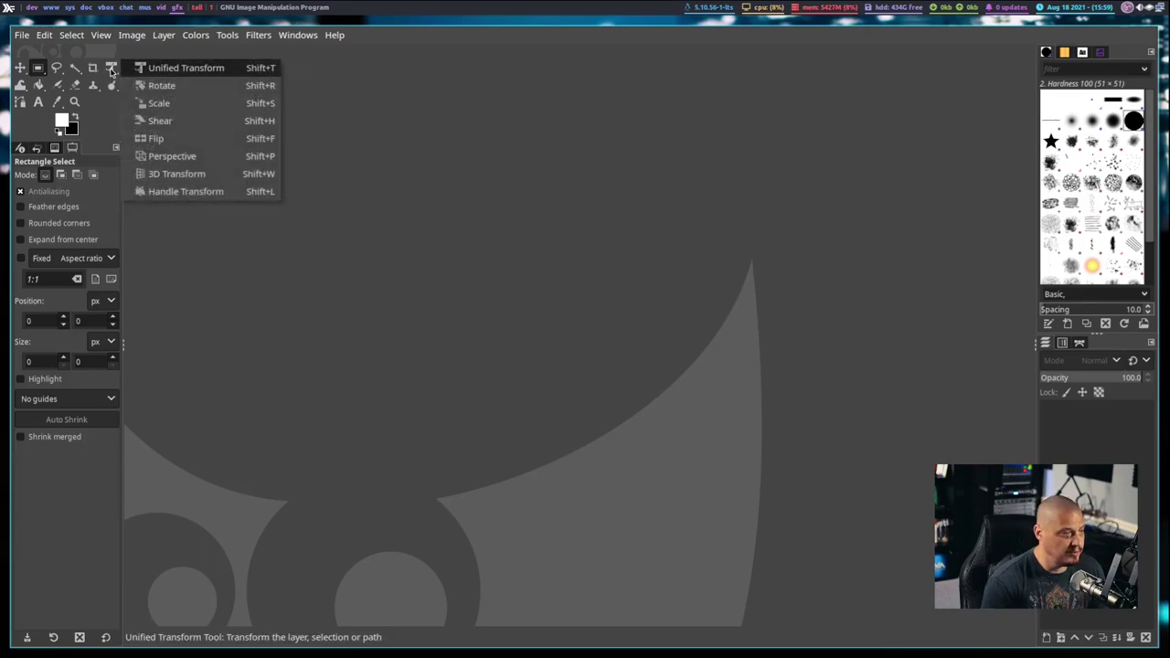
{"action": "left_click", "coordinate": [192, 88]}
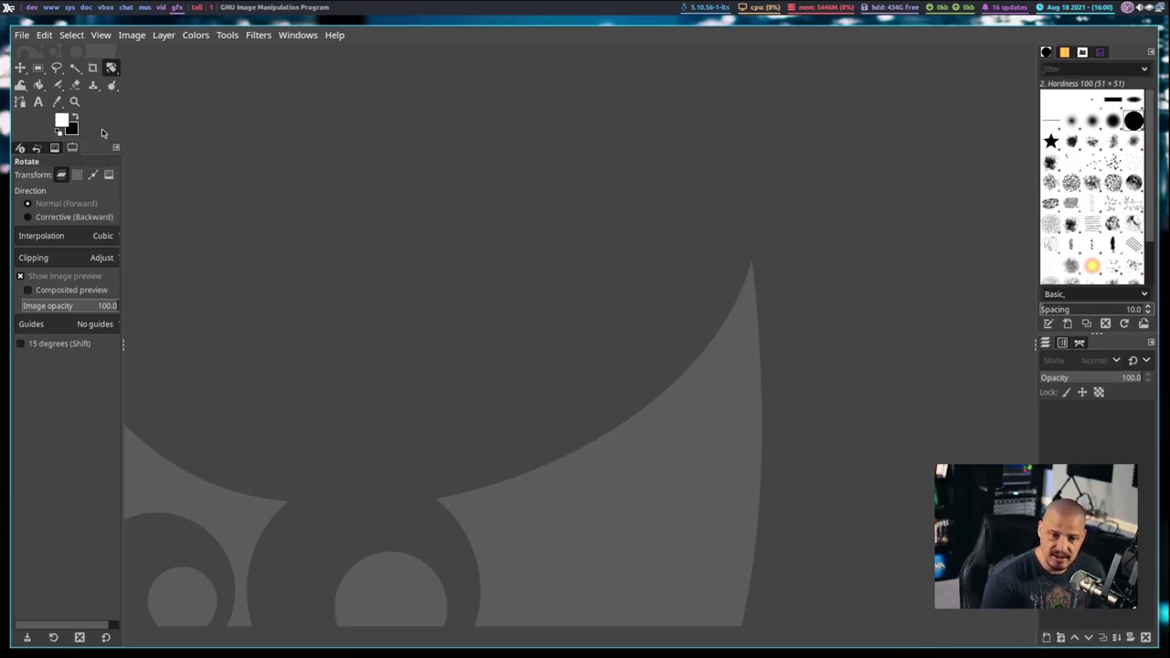
{"action": "key", "text": "x"}
{"action": "key", "text": "x"}
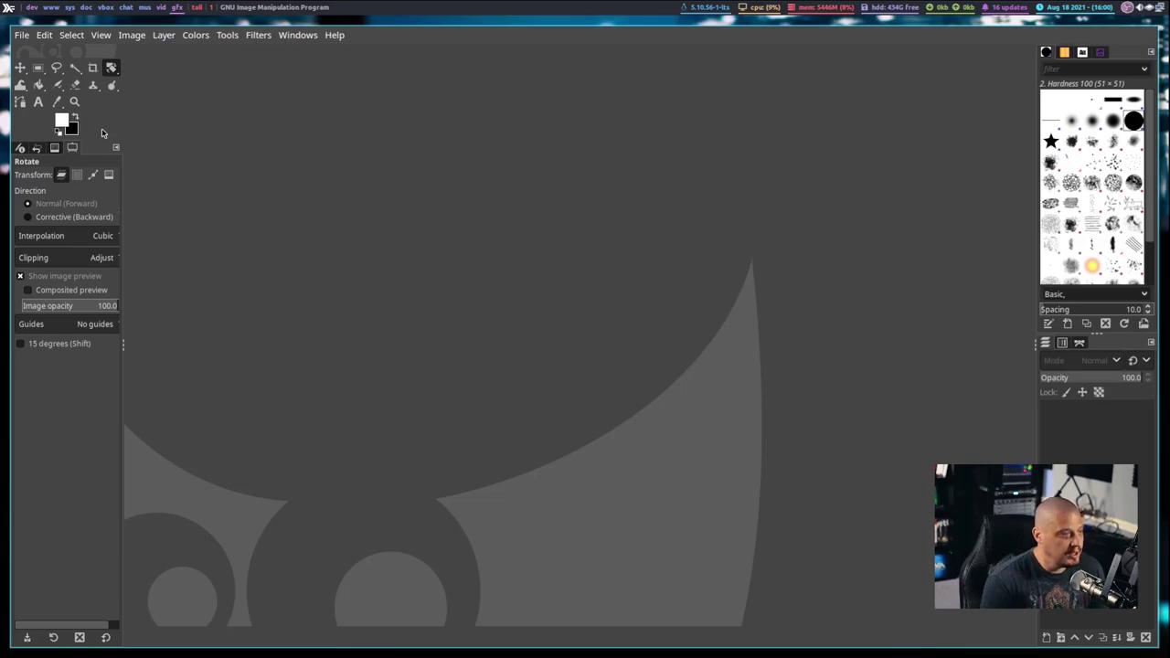
{"action": "key", "text": "x"}
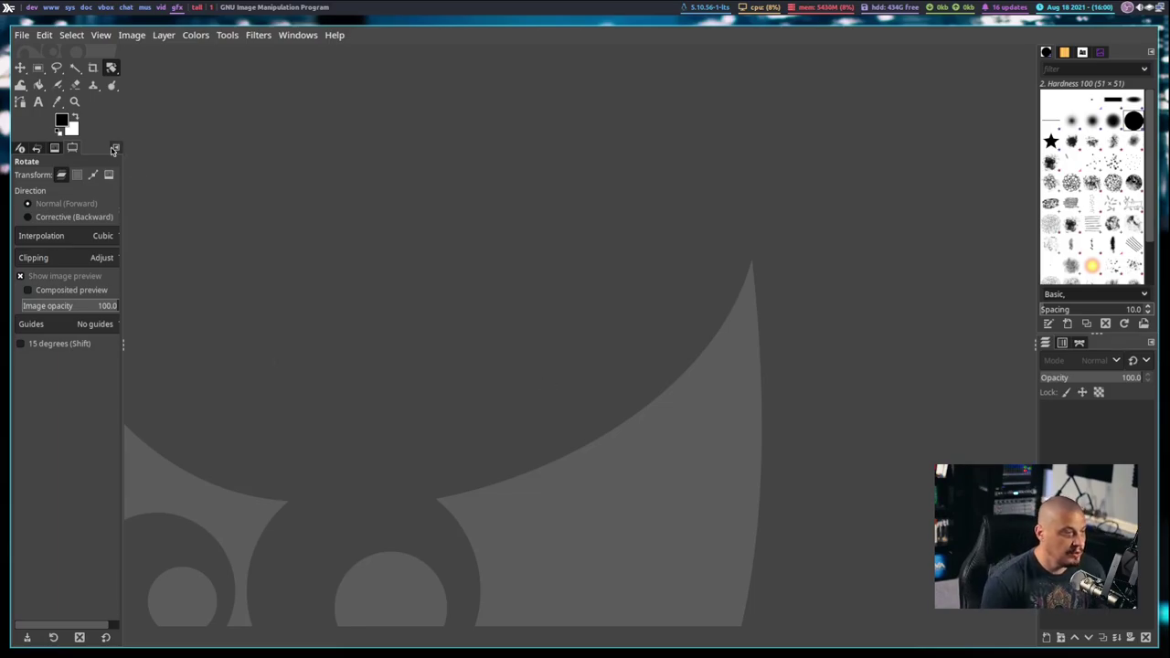
Step: Activate the Text tool and look through the available fonts, the document history, the brushes and the list of addable dialogs
{"action": "left_click", "coordinate": [38, 104]}
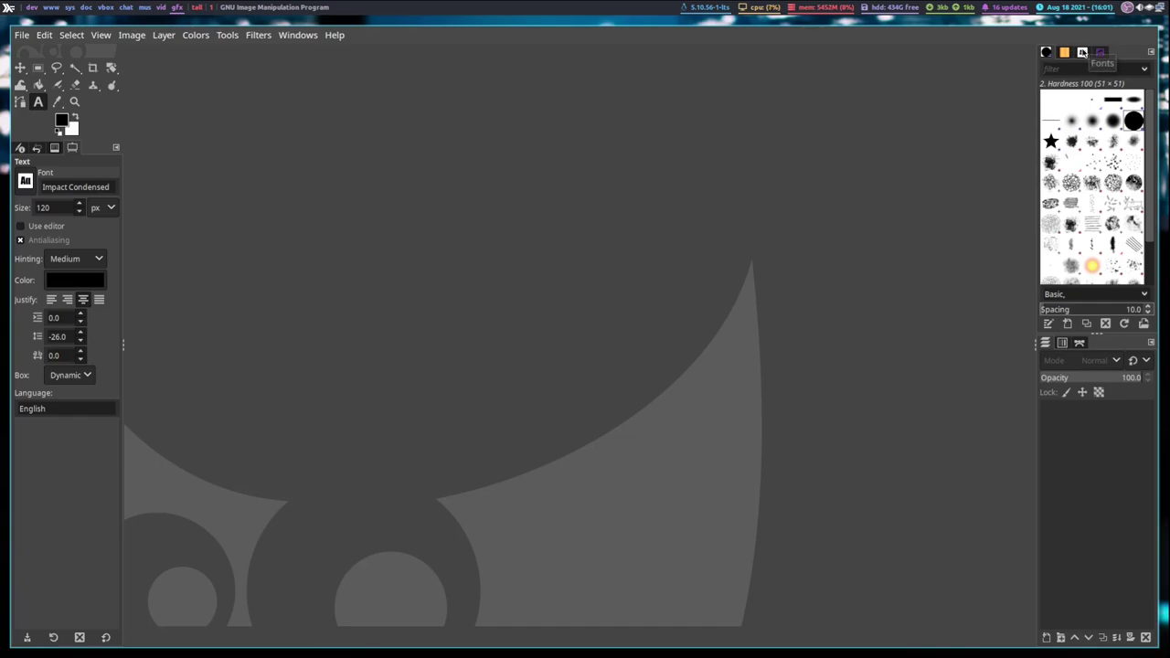
{"action": "left_click", "coordinate": [1082, 52]}
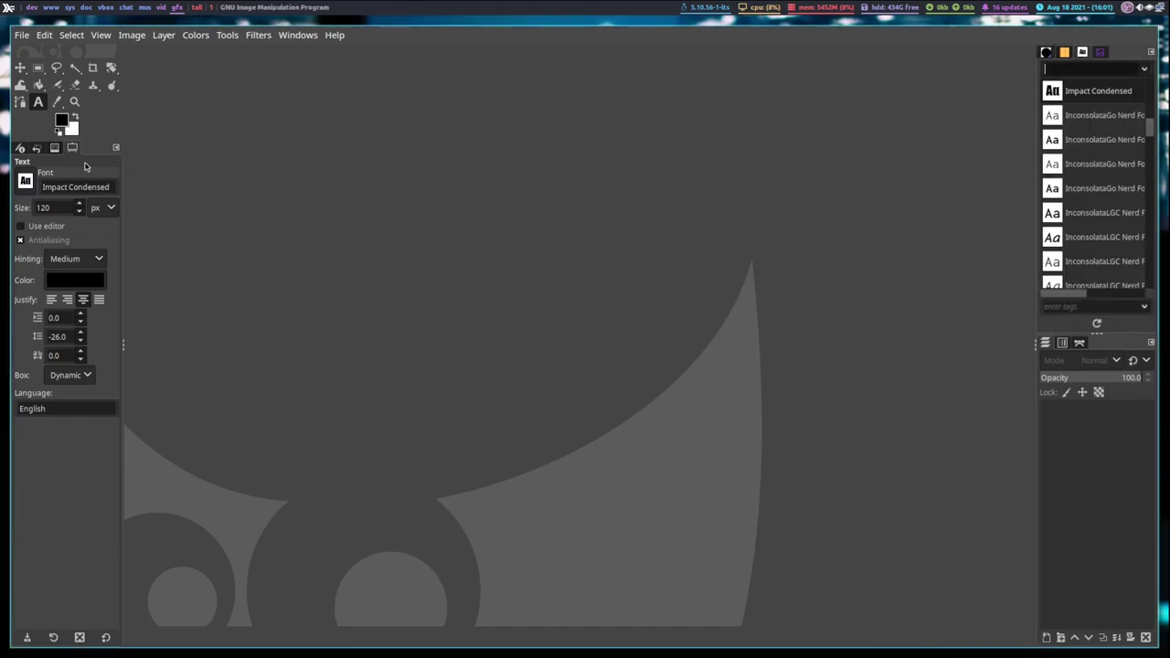
{"action": "left_click", "coordinate": [1102, 52]}
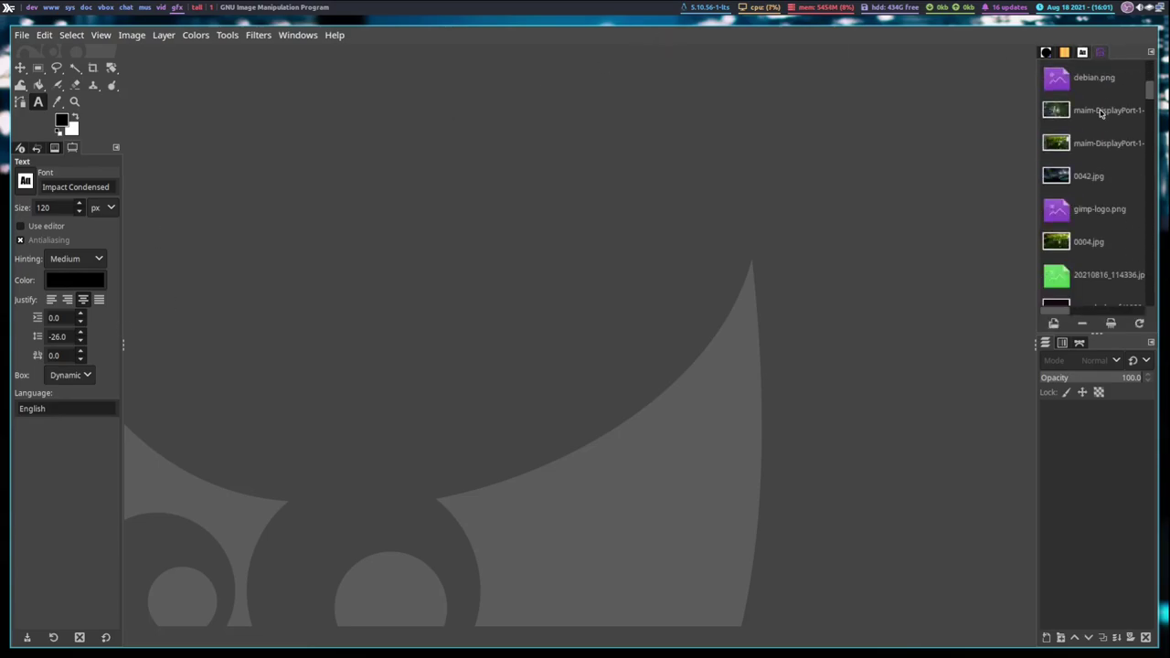
{"action": "left_click", "coordinate": [1047, 53]}
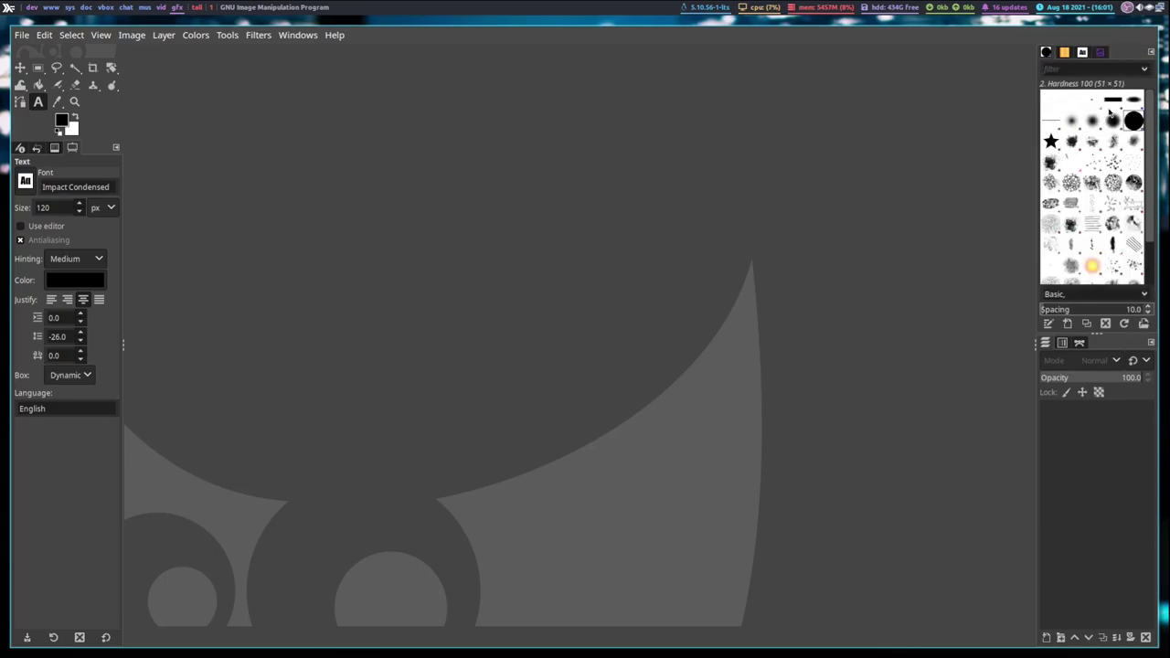
{"action": "left_click", "coordinate": [1151, 52]}
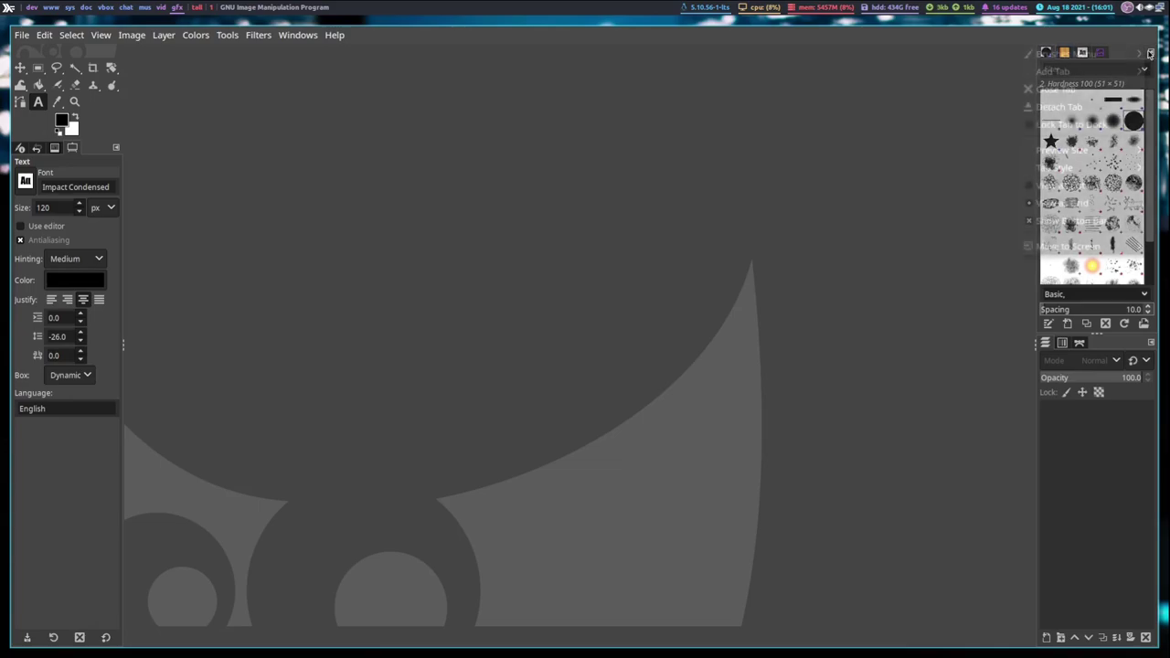
{"action": "mouse_move", "coordinate": [1065, 73]}
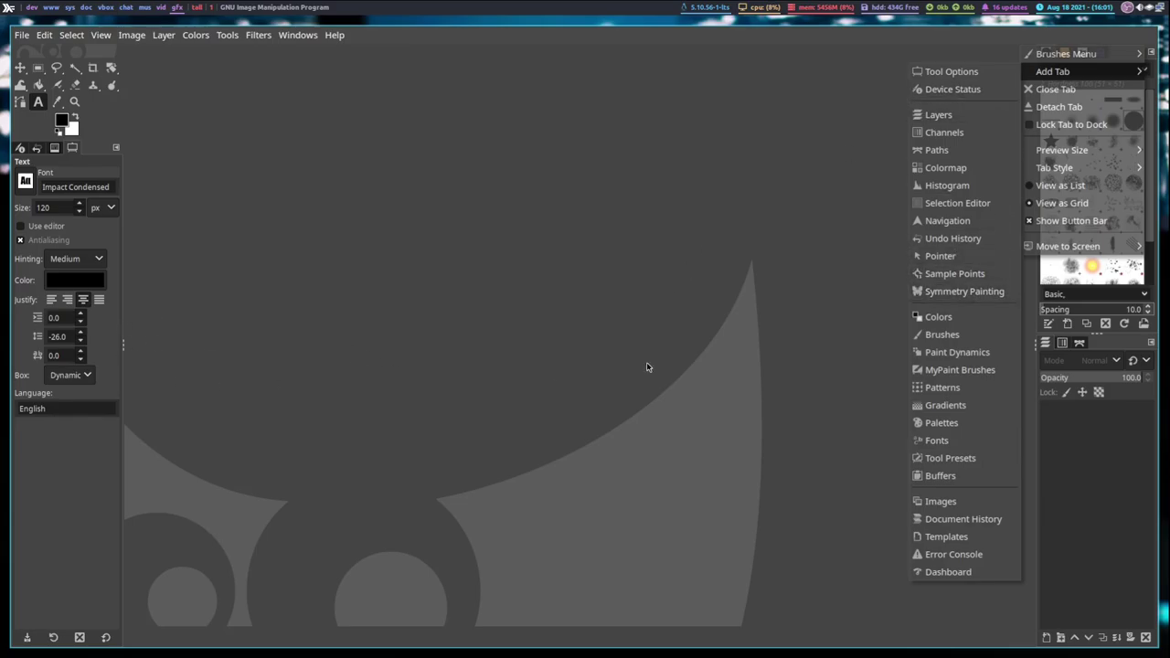
{"action": "left_click", "coordinate": [723, 354]}
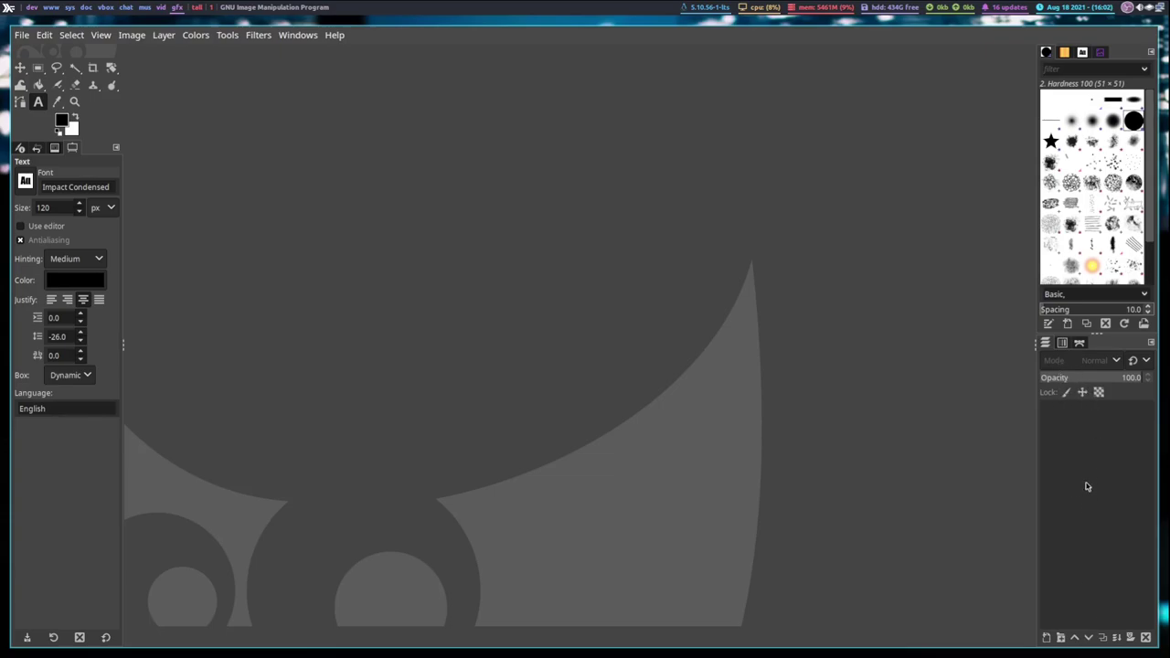
{"action": "key", "text": "super+2"}
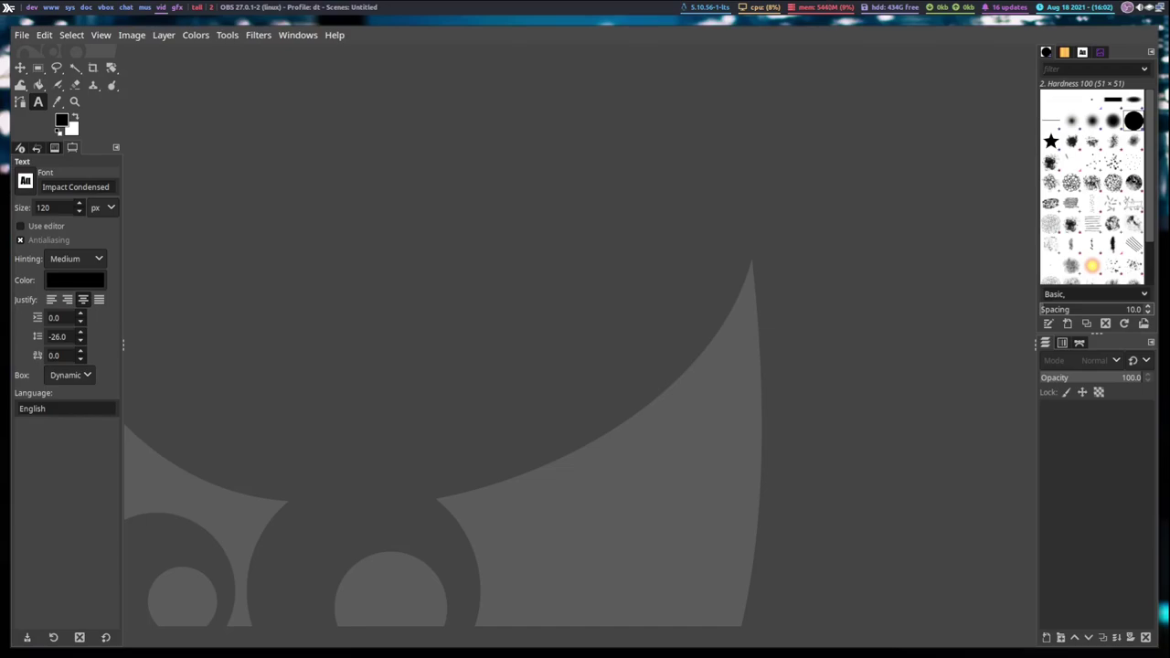
{"action": "key", "text": "super+1"}
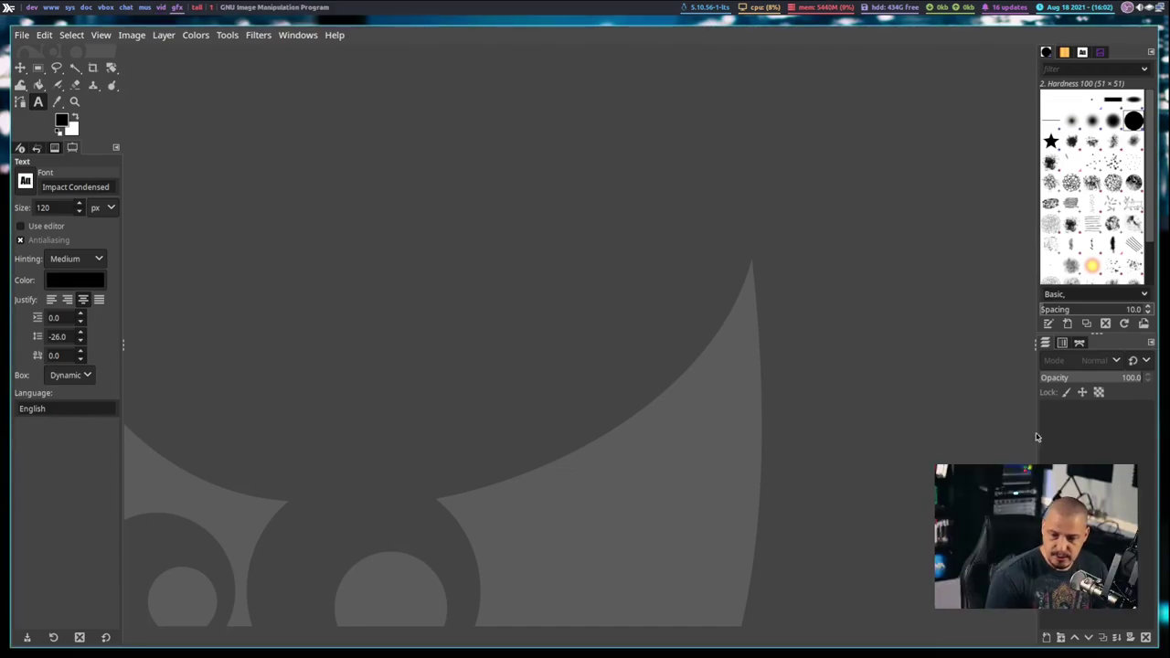
Step: Create a new 1920 × 1080 px RGB image at 300 ppi filled with the background color
{"action": "left_click", "coordinate": [28, 38]}
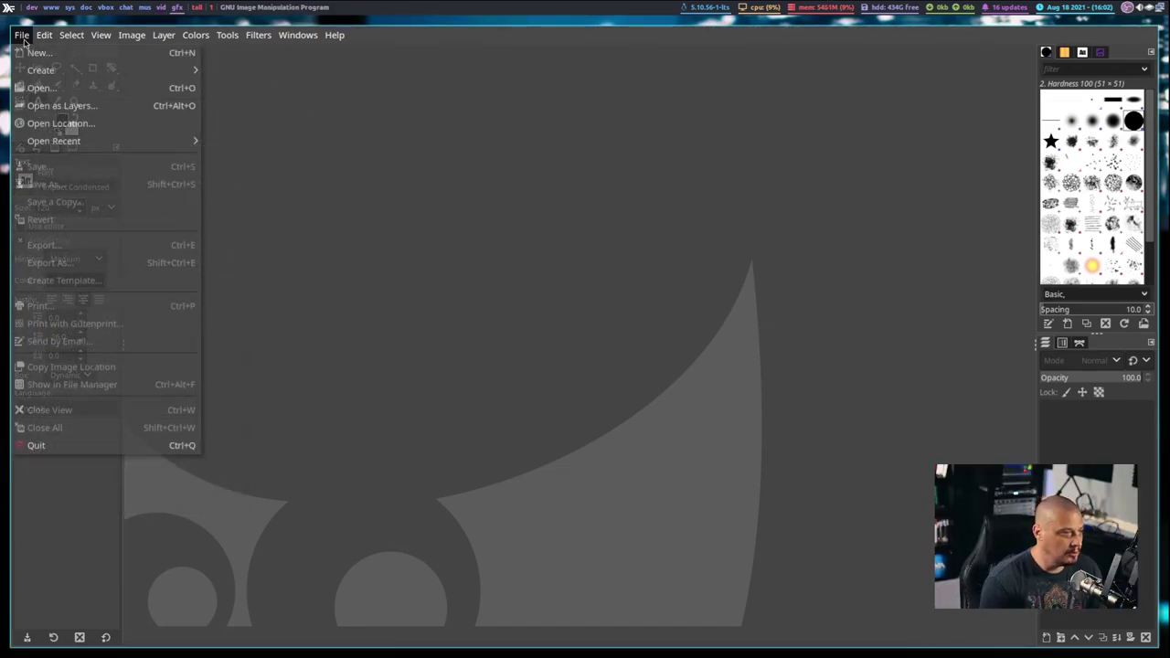
{"action": "left_click", "coordinate": [37, 57]}
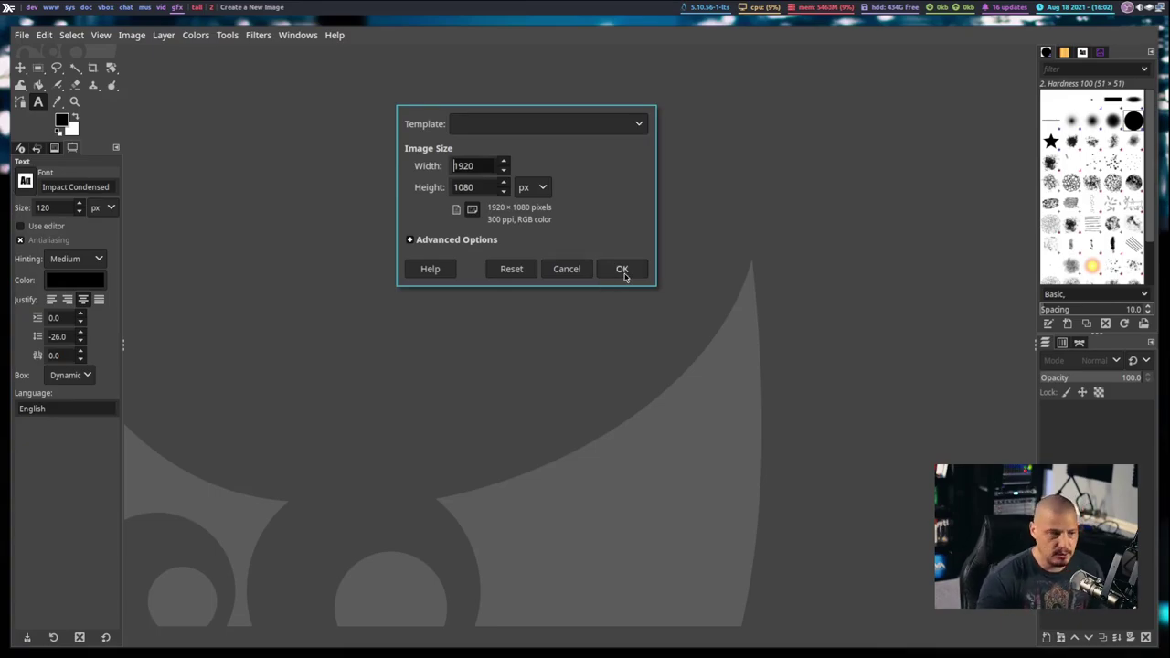
{"action": "left_click", "coordinate": [426, 239]}
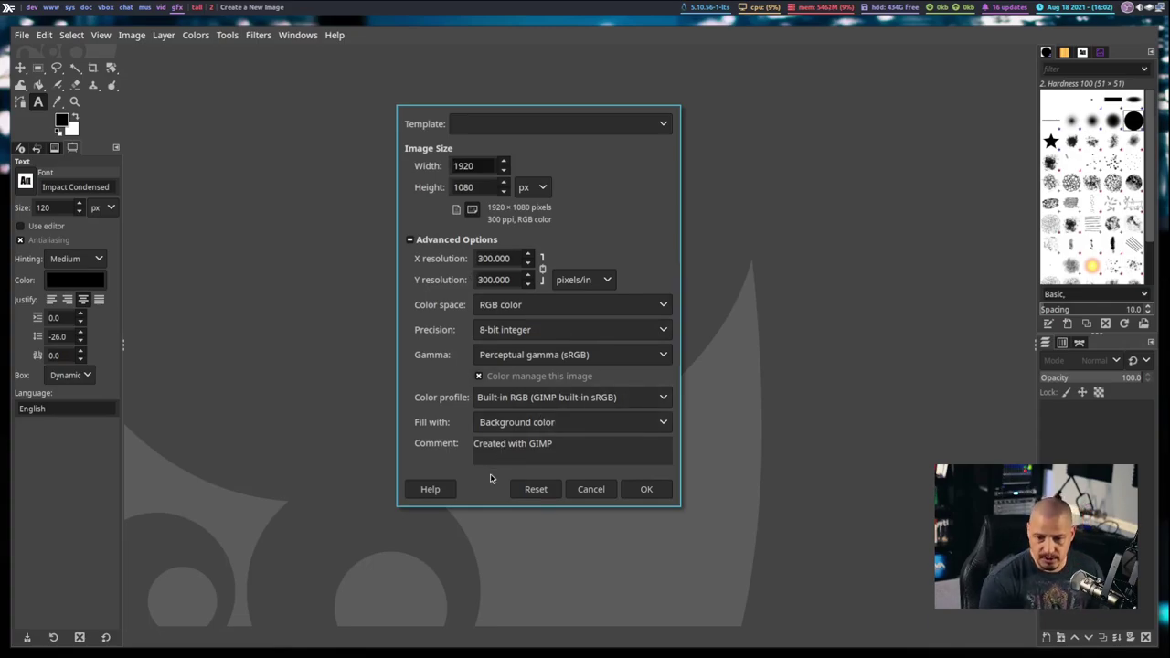
{"action": "left_click", "coordinate": [646, 490]}
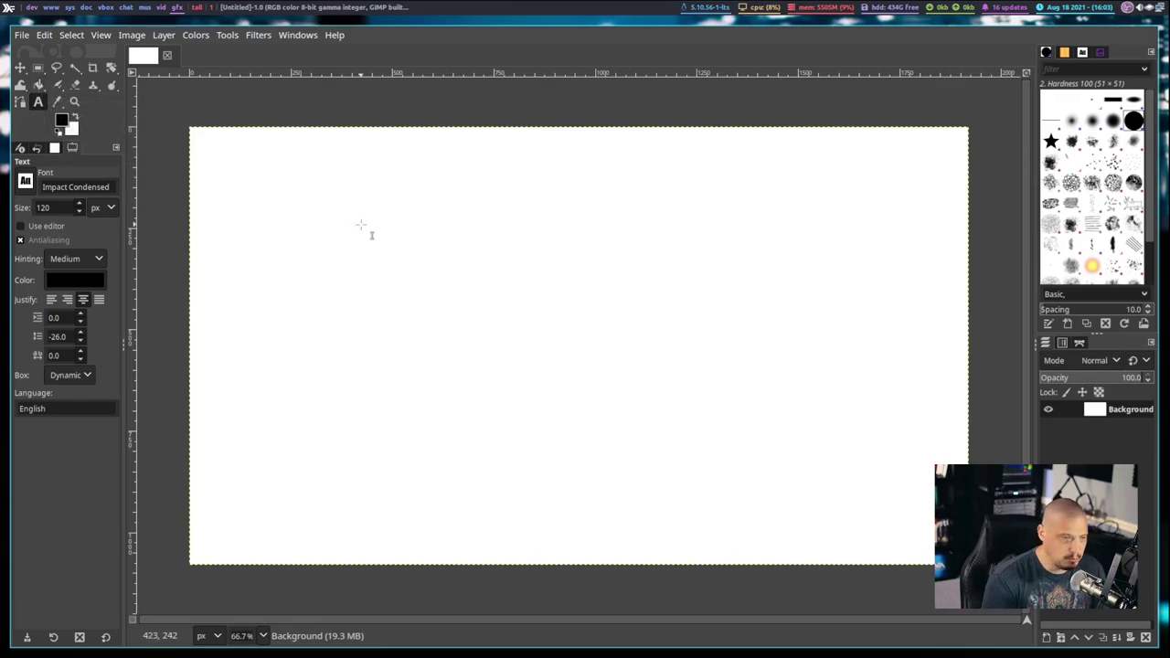
Step: Fill the canvas with black using Bucket Fill, and draw a horizontal linear FG to BG gradient about 1775 px long across it
{"action": "key", "text": "shift+b"}
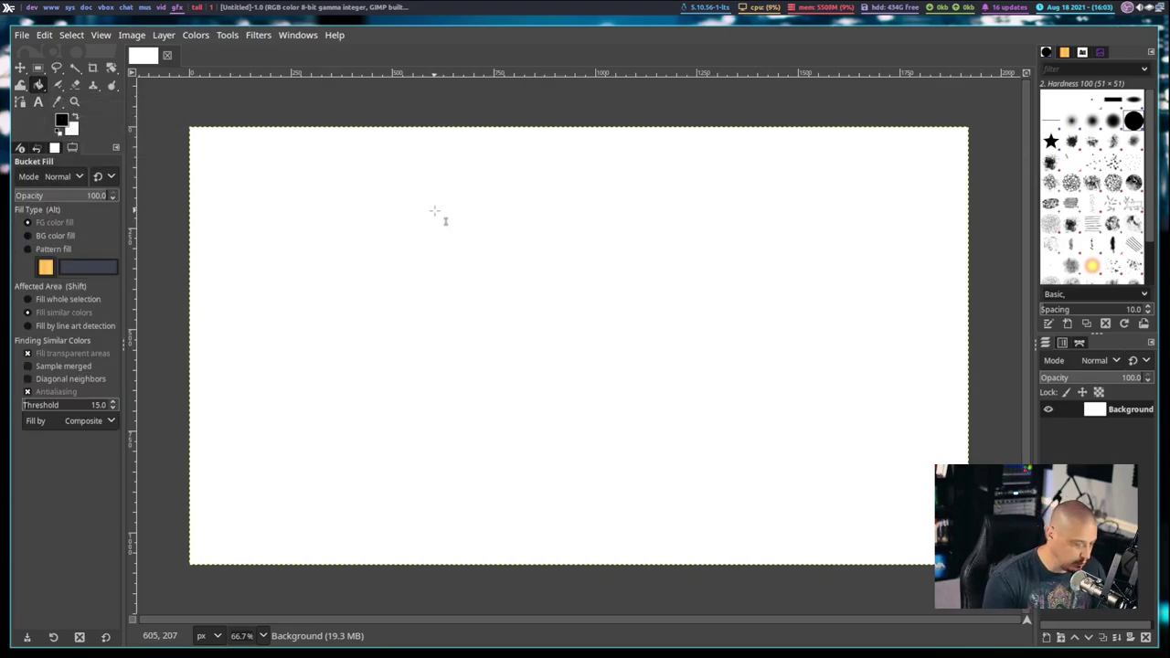
{"action": "left_click", "coordinate": [533, 260]}
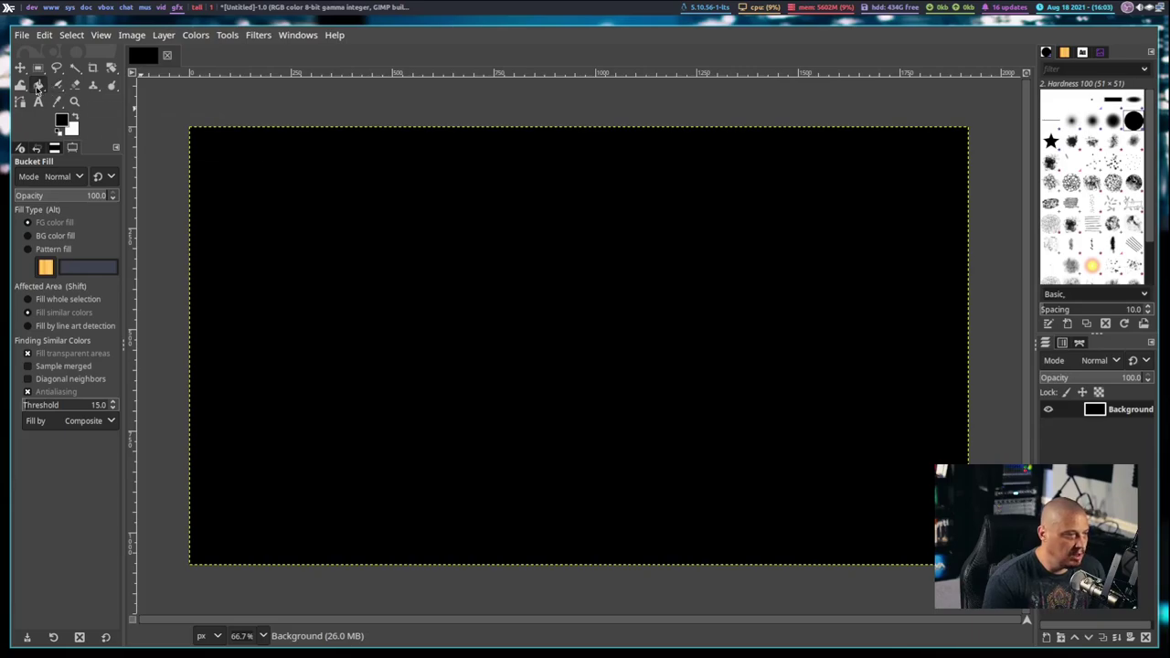
{"action": "mouse_move", "coordinate": [37, 88]}
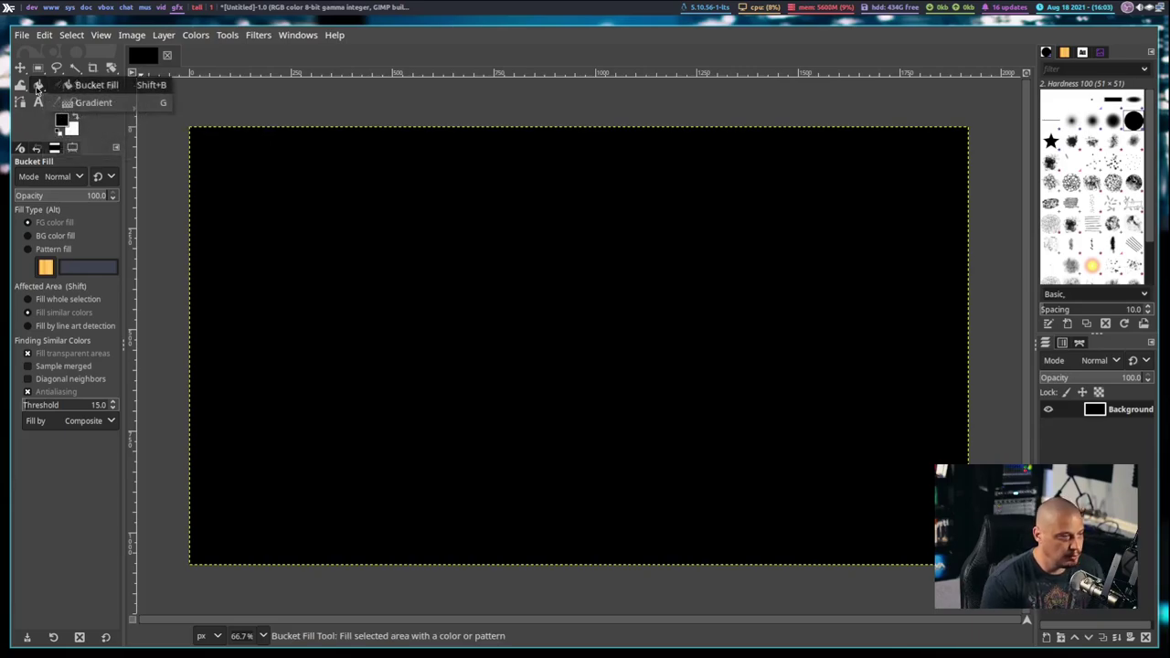
{"action": "left_click", "coordinate": [122, 107]}
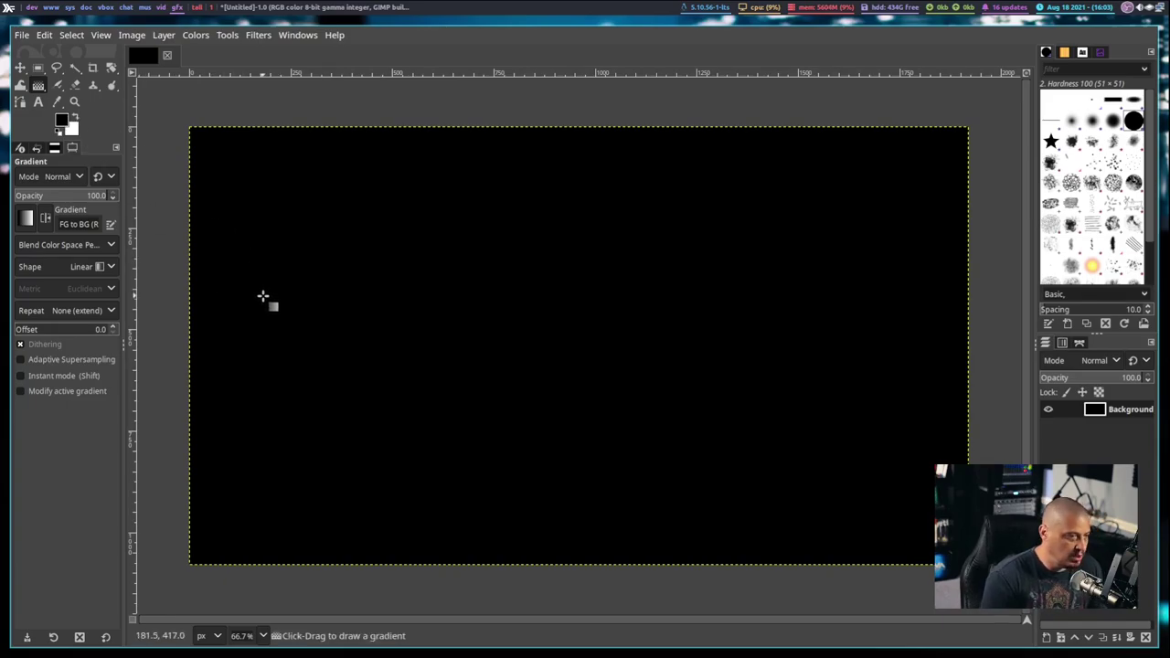
{"action": "left_click_drag", "start_coordinate": [263, 296], "coordinate": [983, 297]}
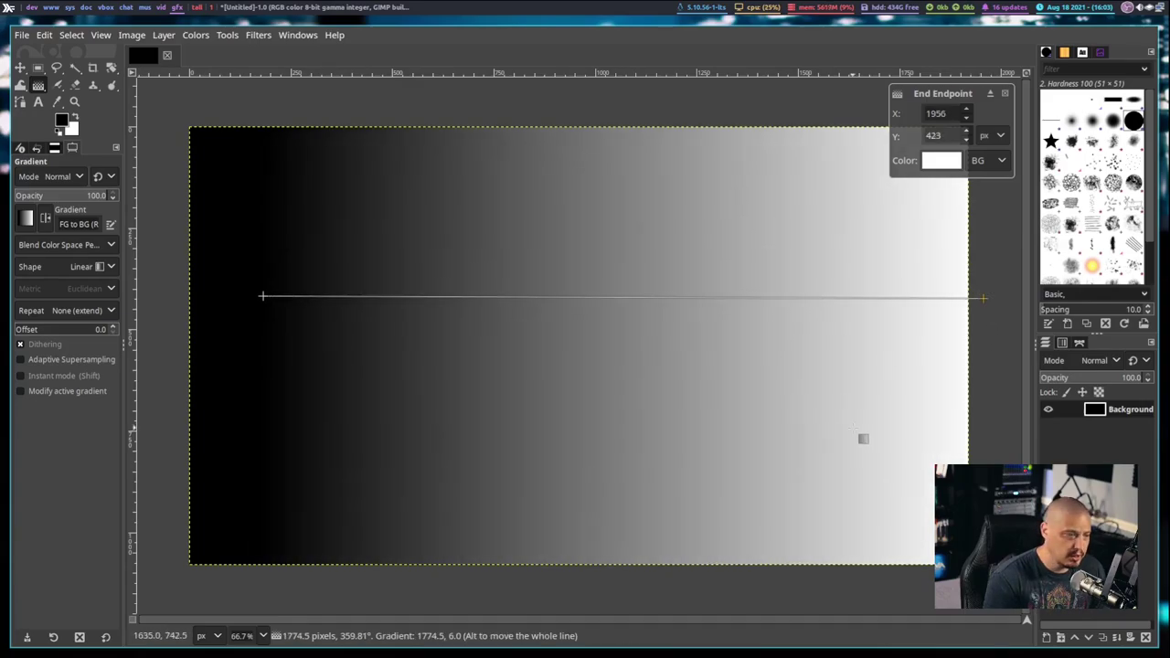
Step: Try the Abstract 3 gradient on the canvas and return to the Custom black-to-white gradient
{"action": "left_click", "coordinate": [35, 225]}
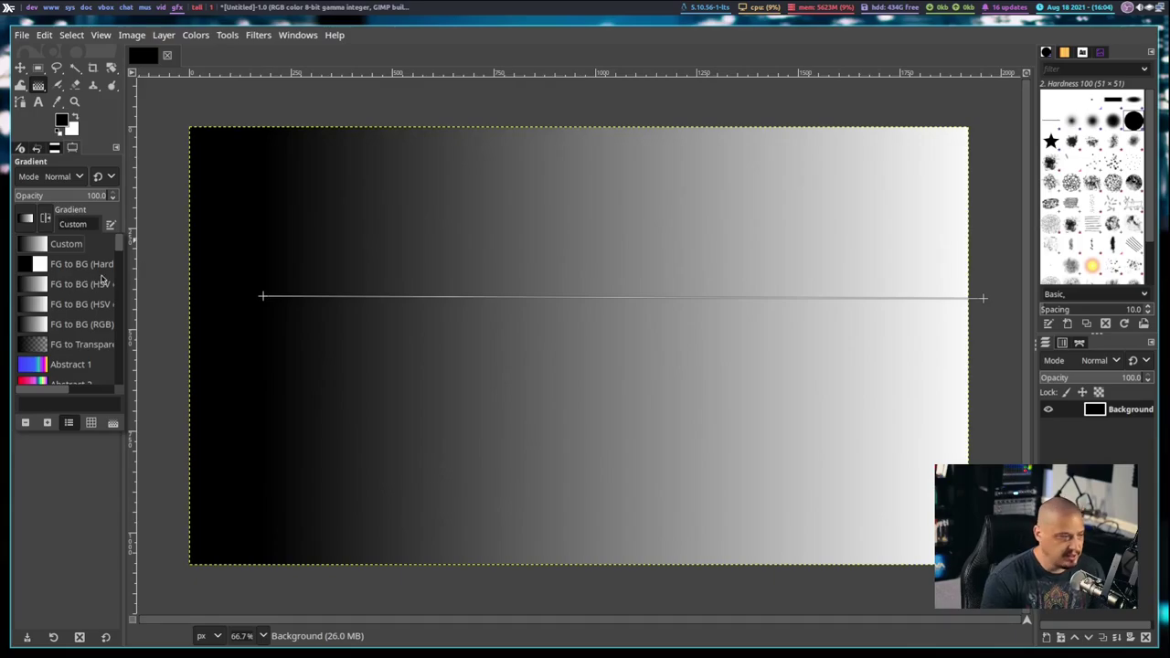
{"action": "scroll", "coordinate": [94, 282], "scroll_direction": "down", "scroll_amount": 2}
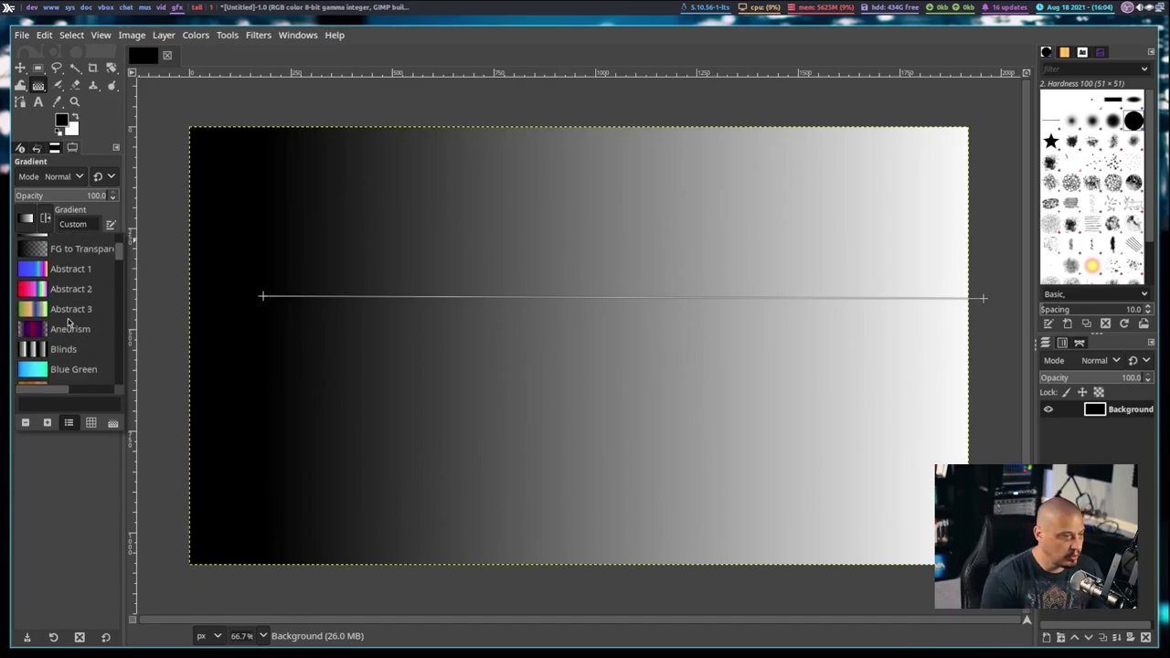
{"action": "left_click", "coordinate": [72, 310]}
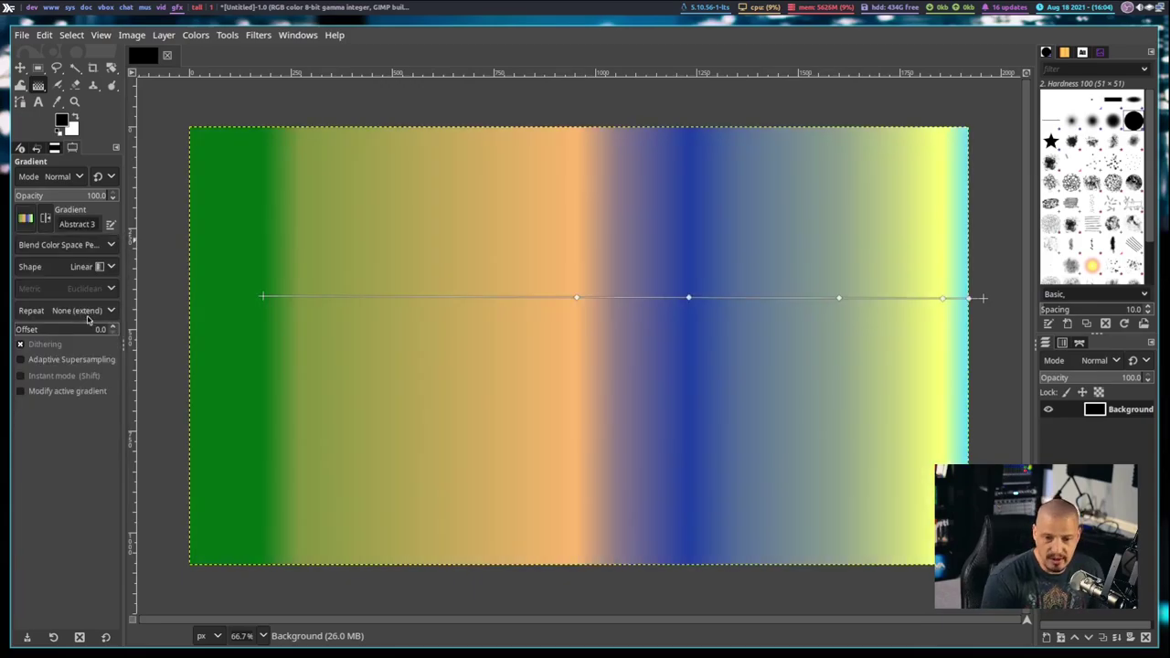
{"action": "left_click", "coordinate": [24, 219]}
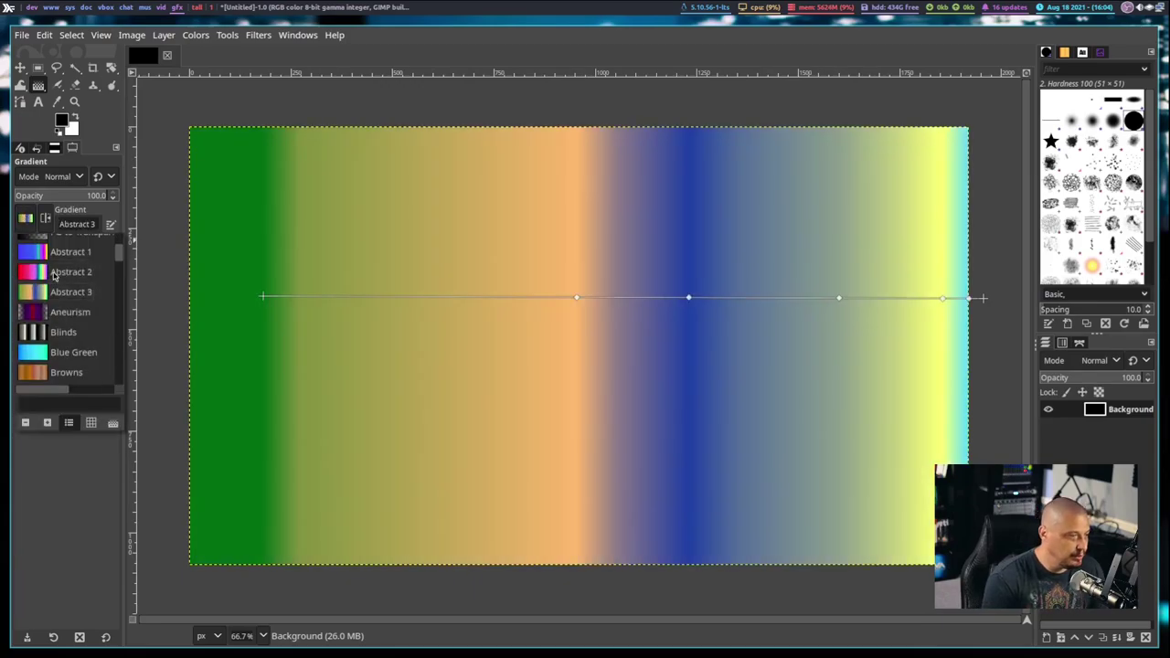
{"action": "scroll", "coordinate": [54, 276], "scroll_direction": "up", "scroll_amount": 3}
{"action": "left_click", "coordinate": [47, 251]}
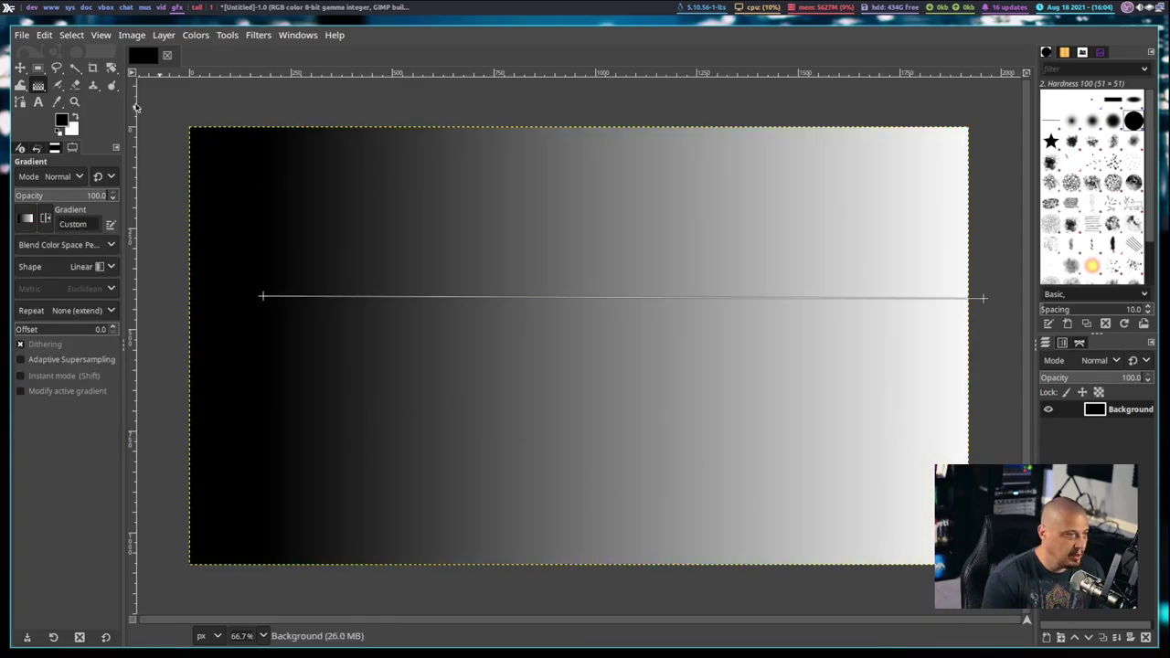
Step: Commit the gradient by switching to Rectangle Select and add a transparent 1920 × 1080 px layer named picture
{"action": "left_click", "coordinate": [38, 69]}
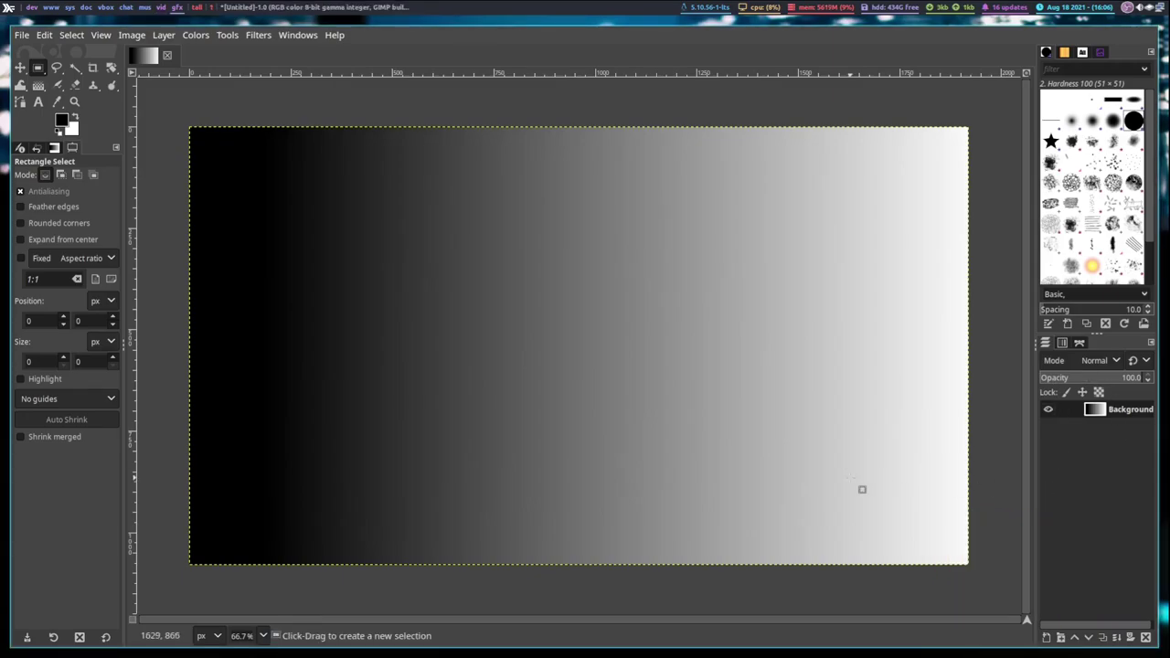
{"action": "right_click", "coordinate": [1063, 448]}
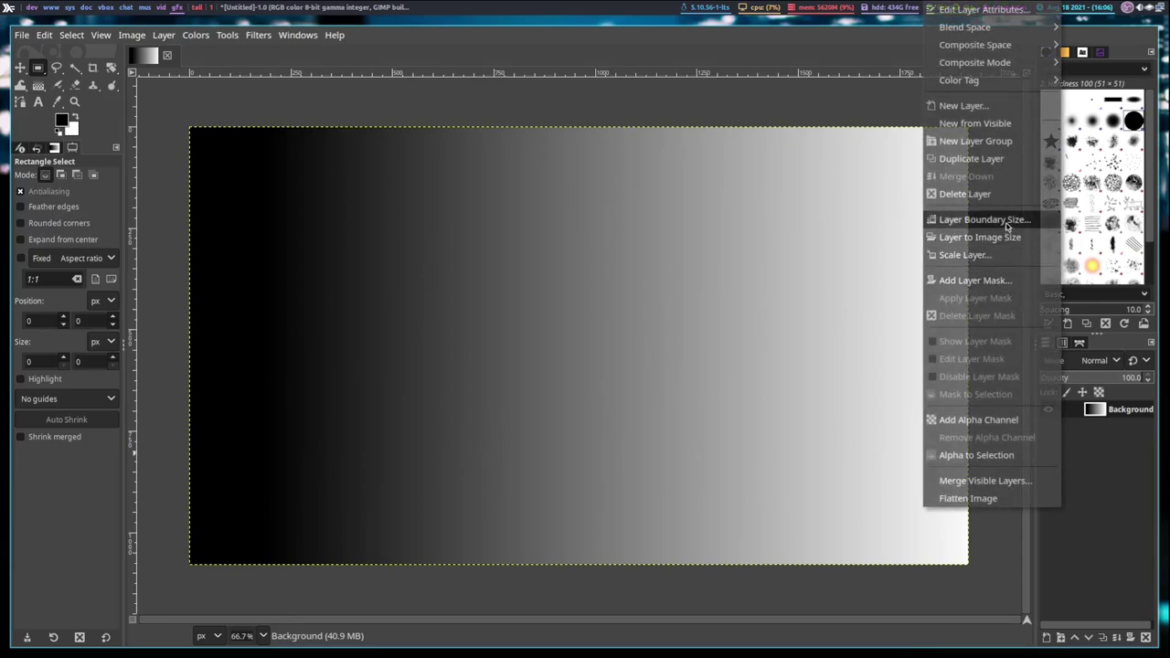
{"action": "left_click", "coordinate": [945, 110]}
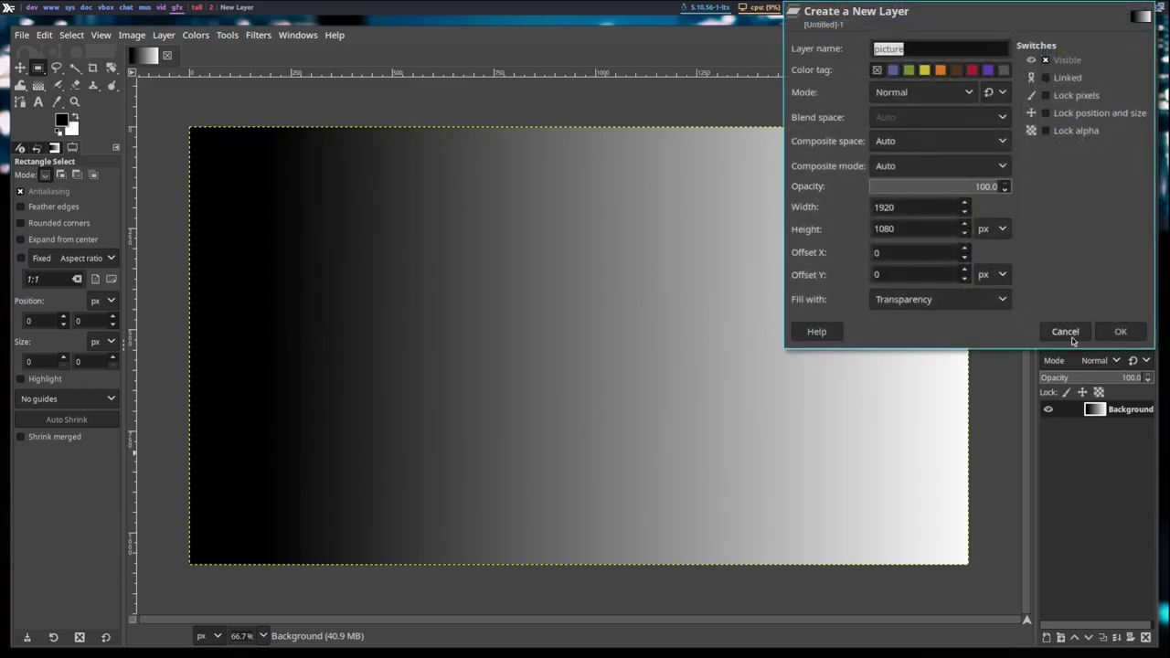
{"action": "left_click", "coordinate": [1121, 332]}
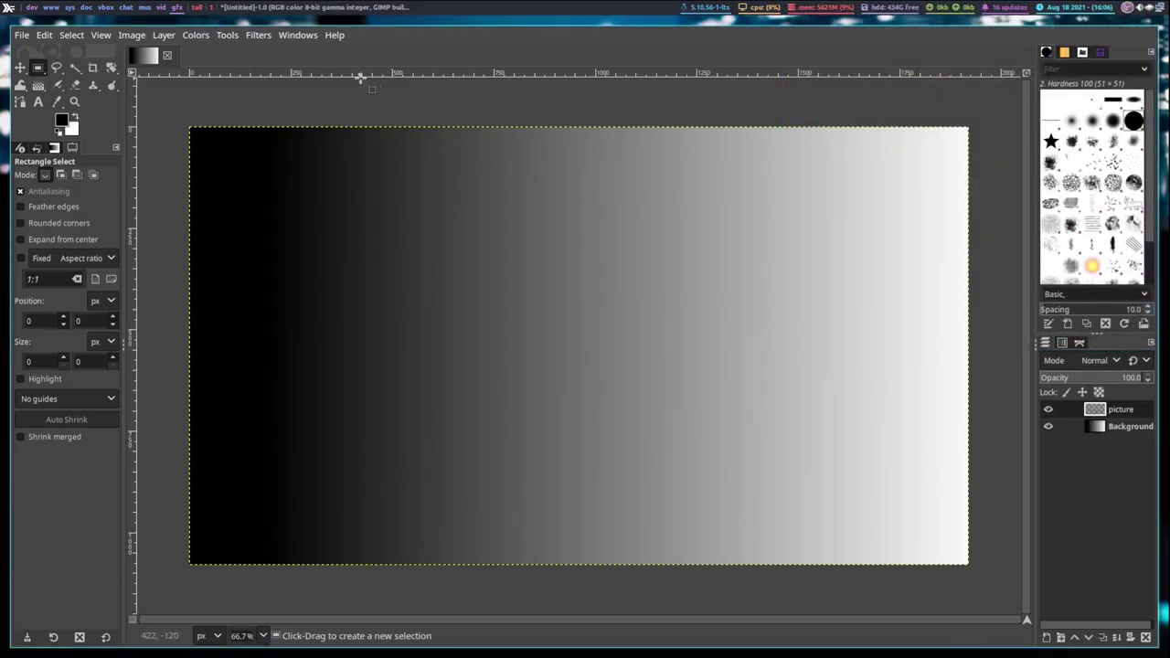
{"action": "left_click", "coordinate": [162, 36]}
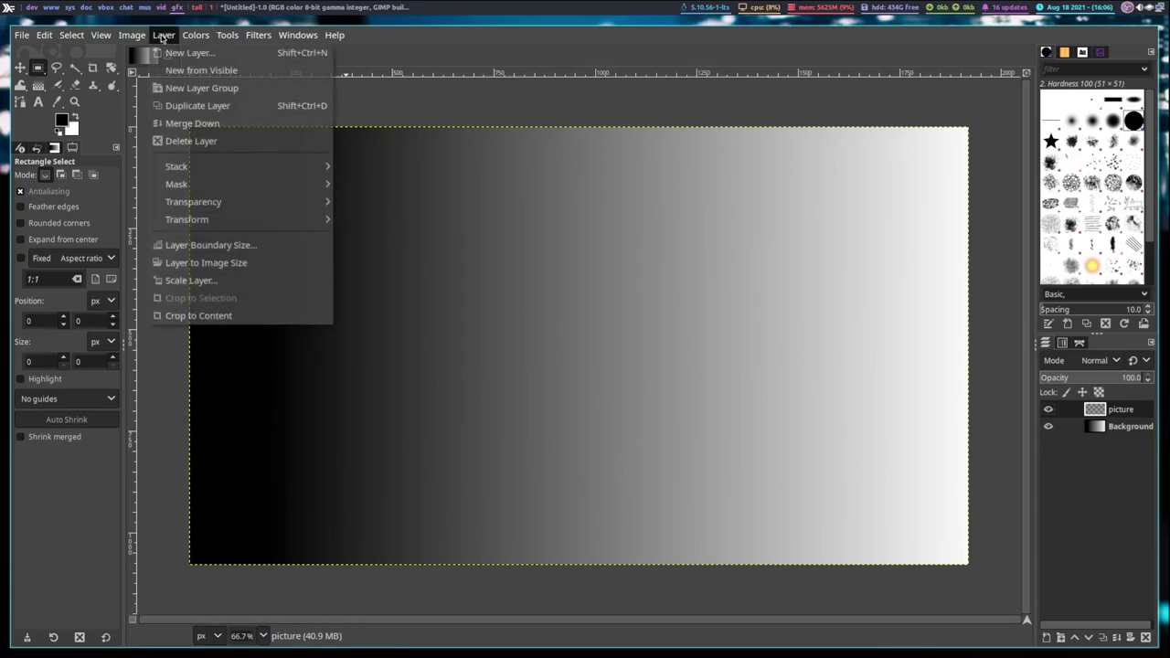
{"action": "left_click", "coordinate": [438, 109]}
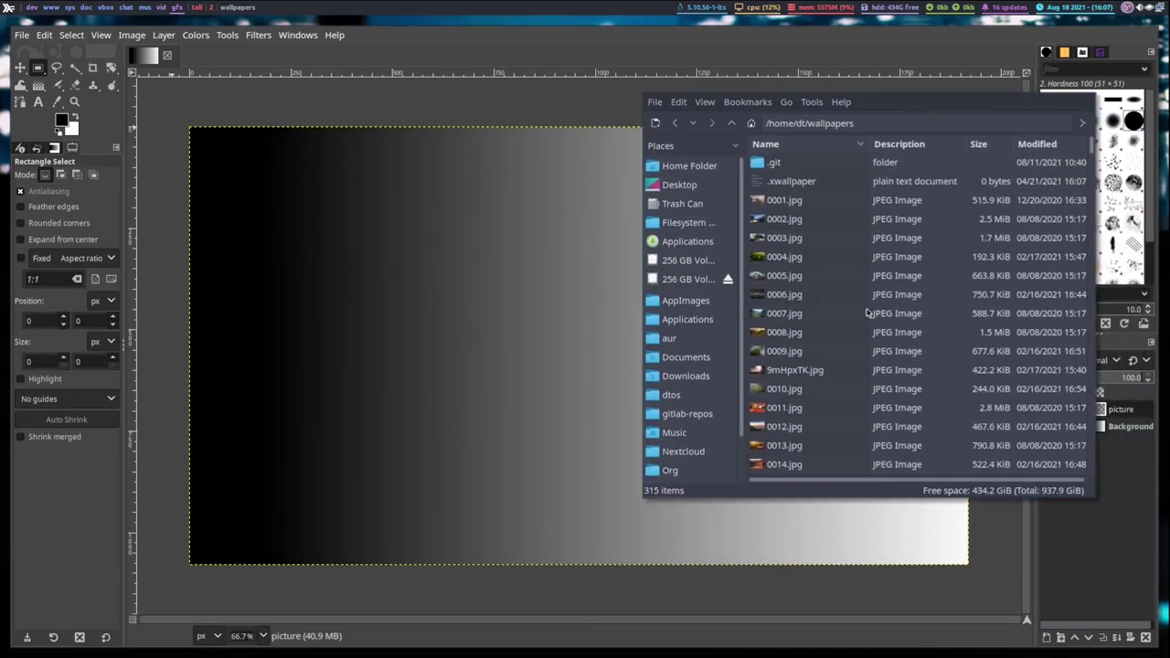
Step: Add 0007.jpg from the wallpapers folder to the image as a layer and merge it down into the picture layer
{"action": "left_click_drag", "start_coordinate": [867, 313], "coordinate": [889, 292]}
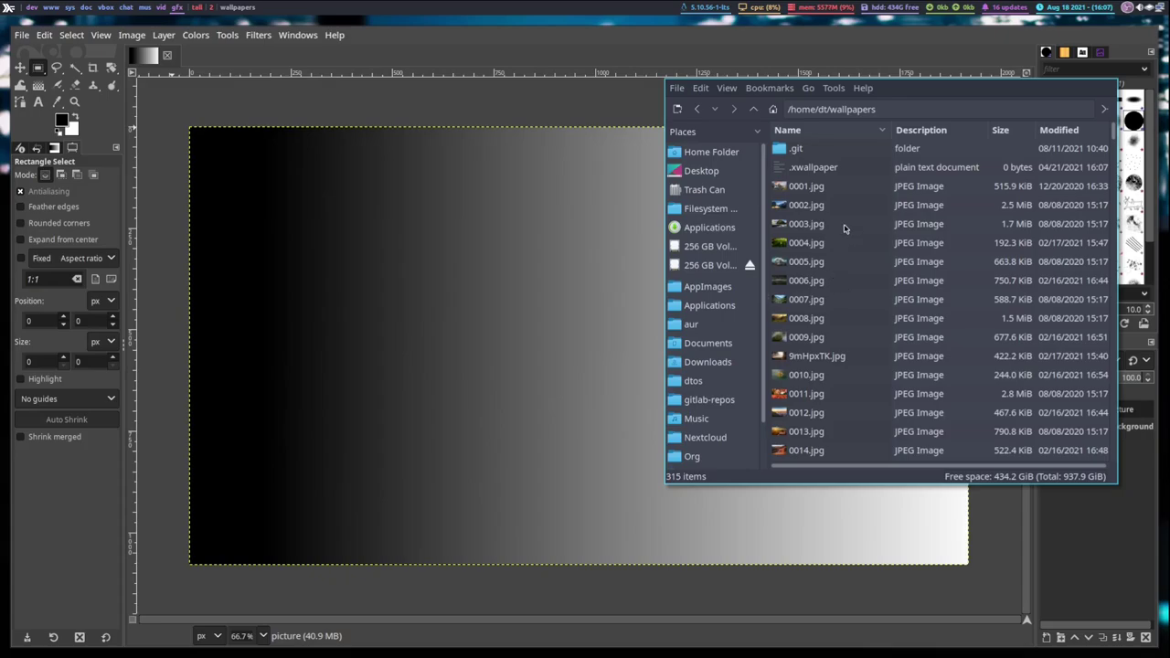
{"action": "left_click", "coordinate": [805, 189]}
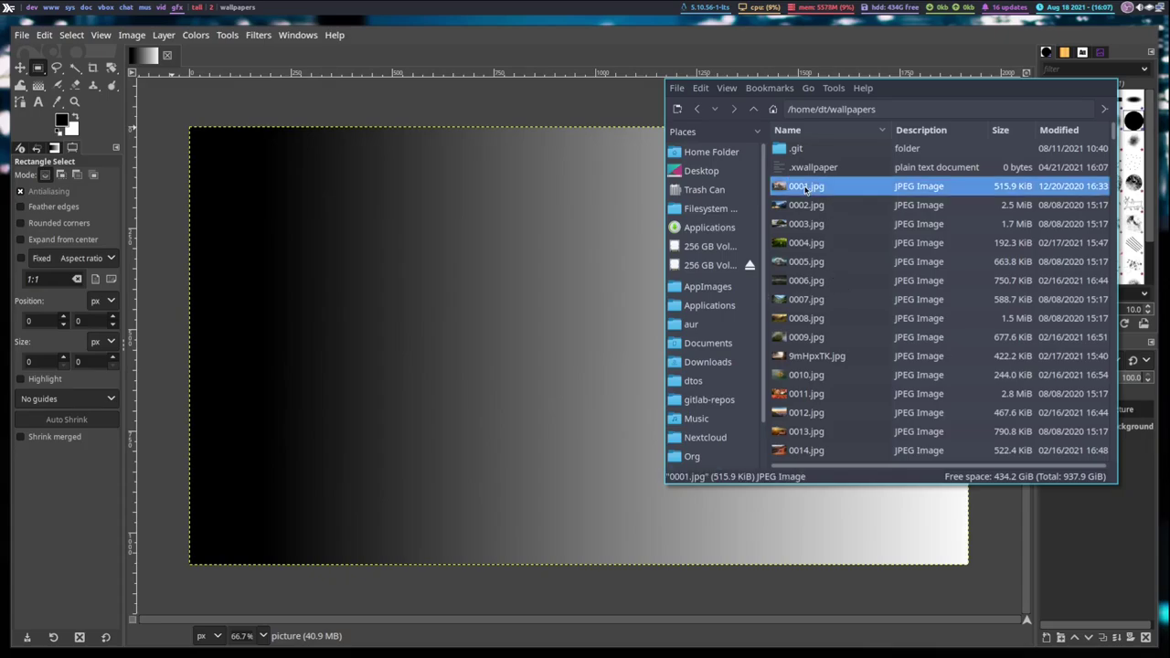
{"action": "left_click_drag", "start_coordinate": [816, 303], "coordinate": [505, 201]}
{"action": "key", "text": "super+shift+c"}
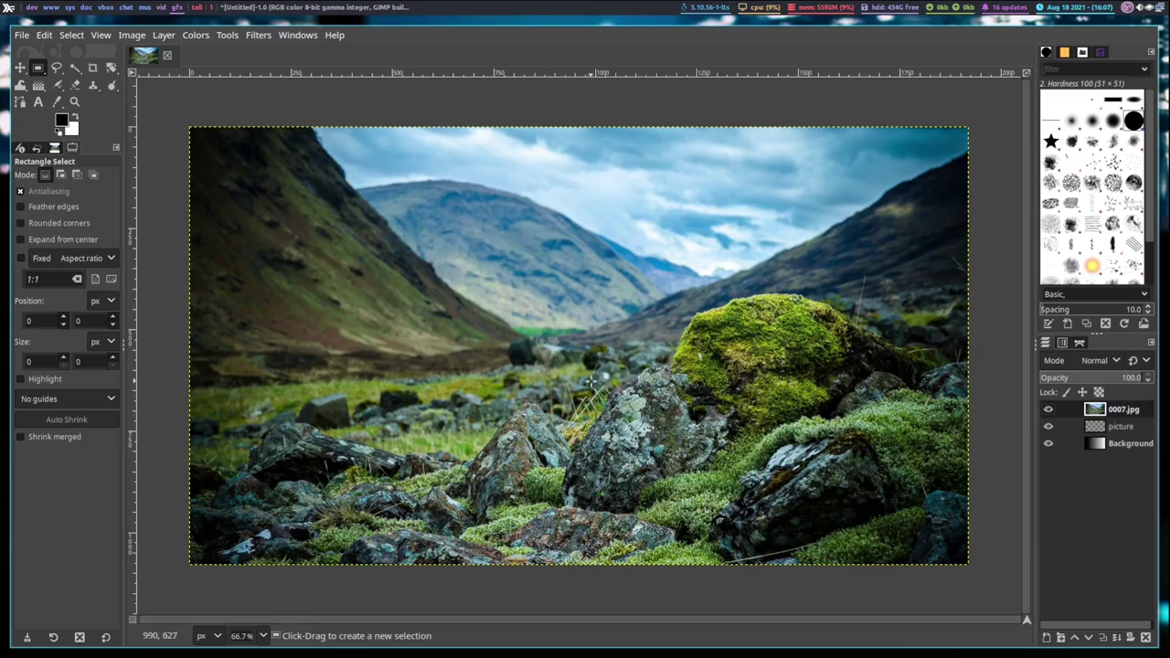
{"action": "left_click", "coordinate": [162, 35]}
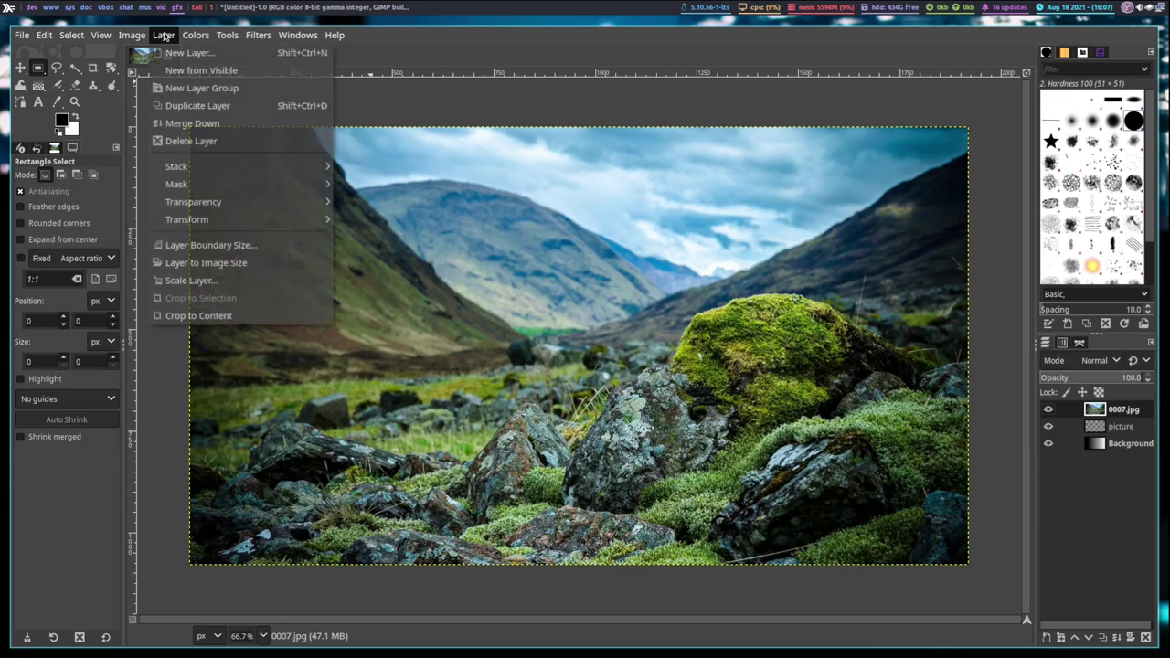
{"action": "left_click", "coordinate": [231, 125]}
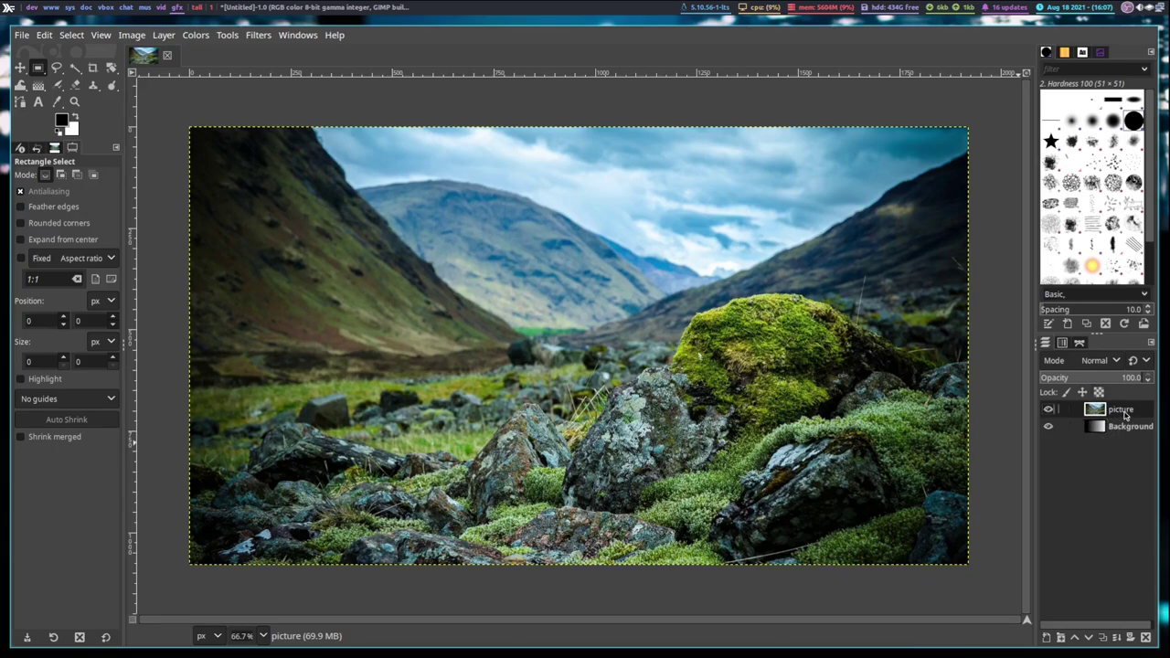
Step: Reorder the picture layer below Background and make the white in the Background gradient transparent using Color to Alpha
{"action": "mouse_move", "coordinate": [1125, 416]}
{"action": "left_mouse_down"}
{"action": "mouse_move", "coordinate": [1130, 438]}
{"action": "mouse_move", "coordinate": [1122, 432]}
{"action": "left_mouse_up"}
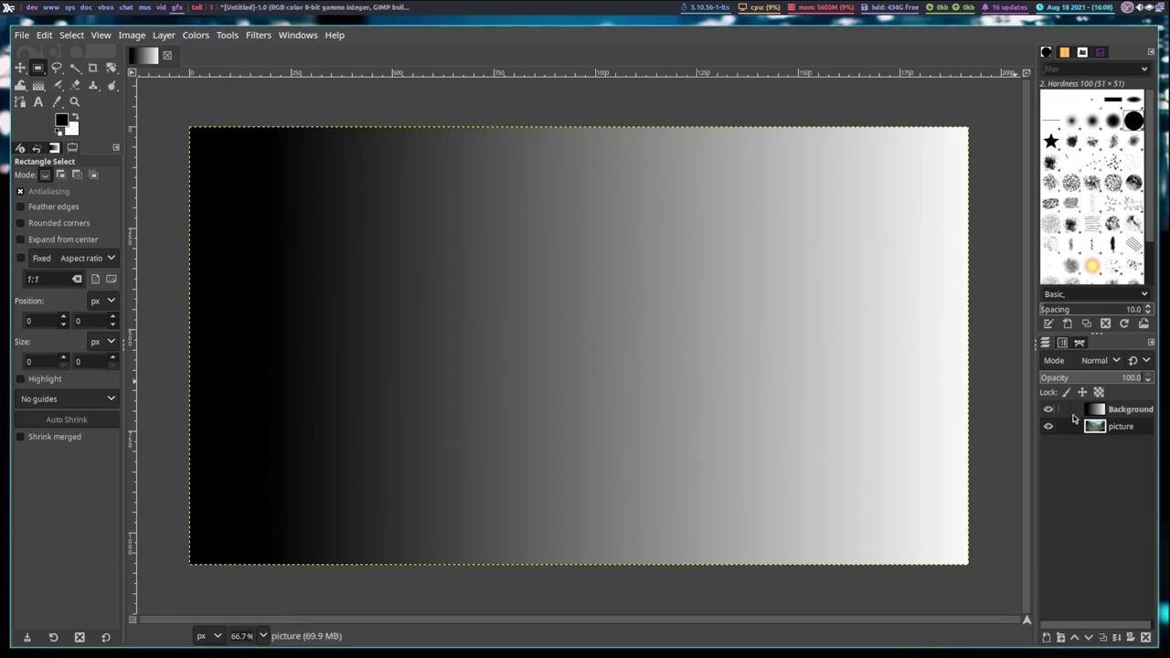
{"action": "left_click", "coordinate": [1125, 412]}
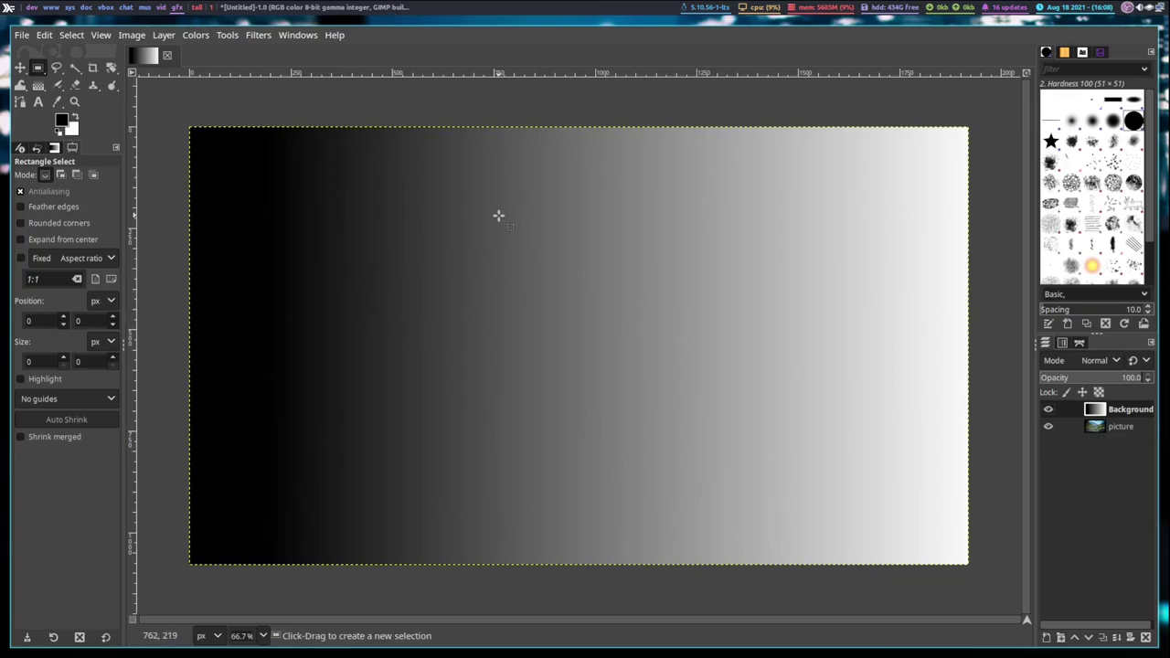
{"action": "left_click", "coordinate": [209, 38]}
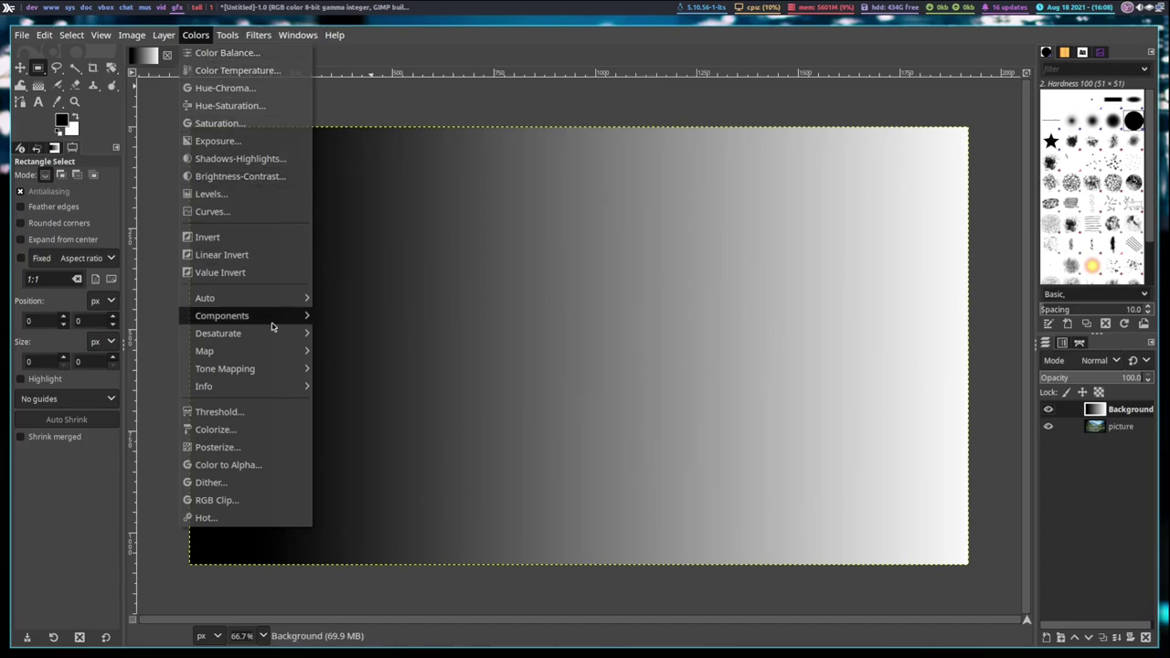
{"action": "mouse_move", "coordinate": [254, 396]}
{"action": "left_click", "coordinate": [230, 465]}
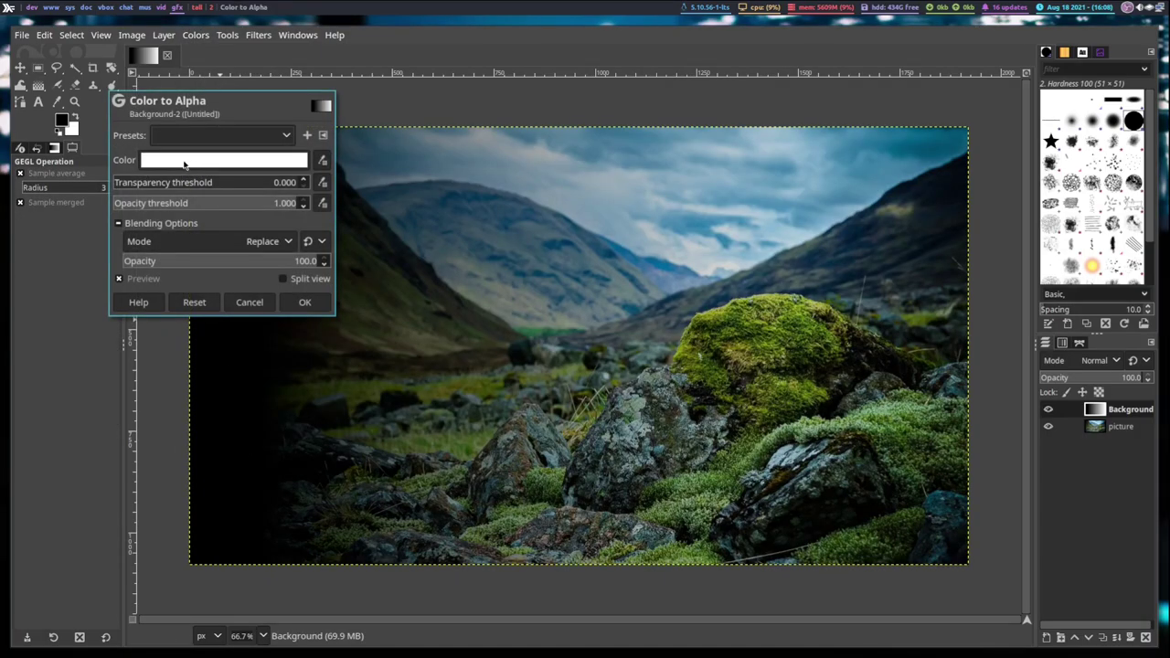
{"action": "left_click", "coordinate": [306, 304]}
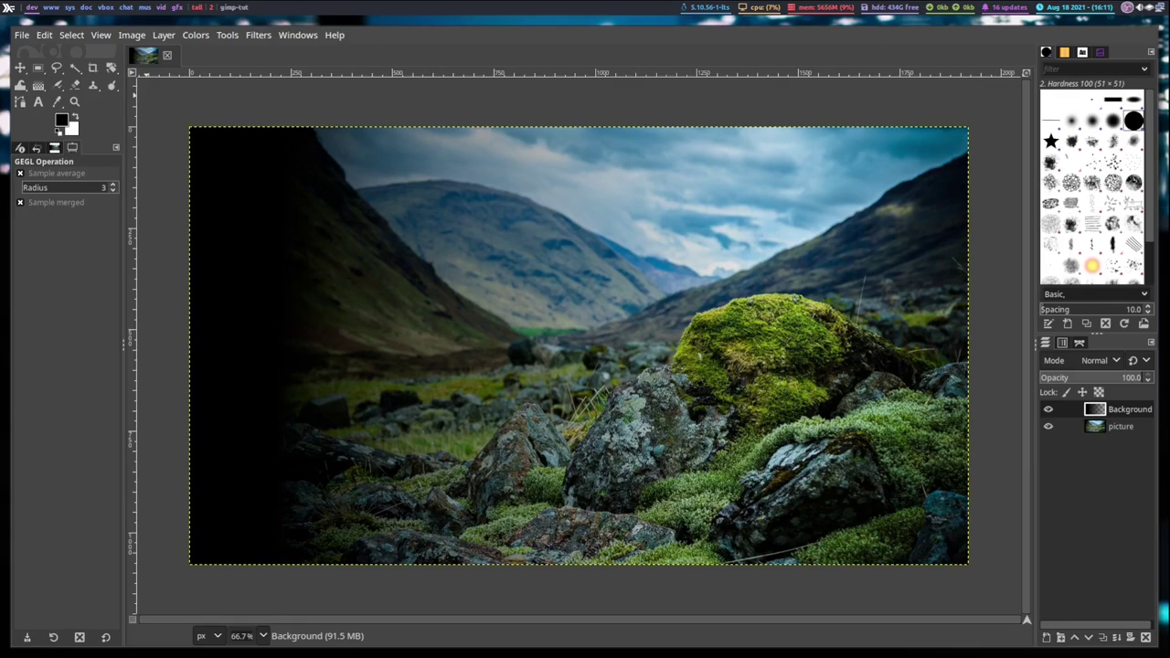
Step: Open all six files from Downloads/gimp-tut as separate images, converting the paintbrush image's embedded profile to GIMP built-in sRGB
{"action": "left_click_drag", "start_coordinate": [0, 309], "coordinate": [497, 315]}
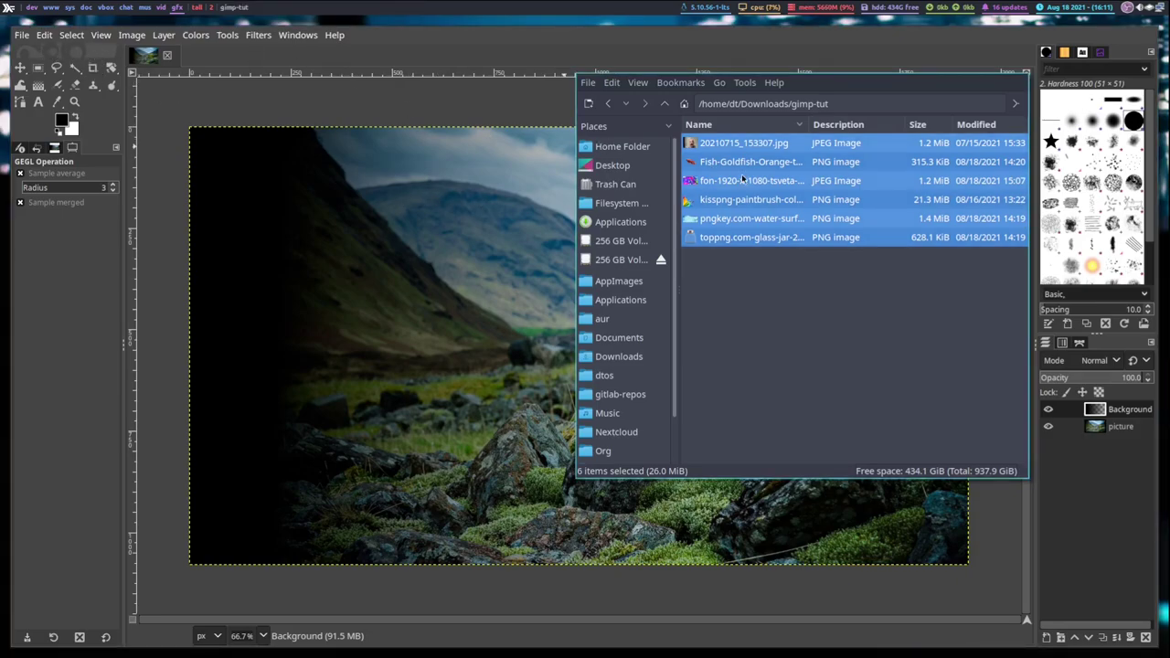
{"action": "left_click_drag", "start_coordinate": [742, 179], "coordinate": [103, 57]}
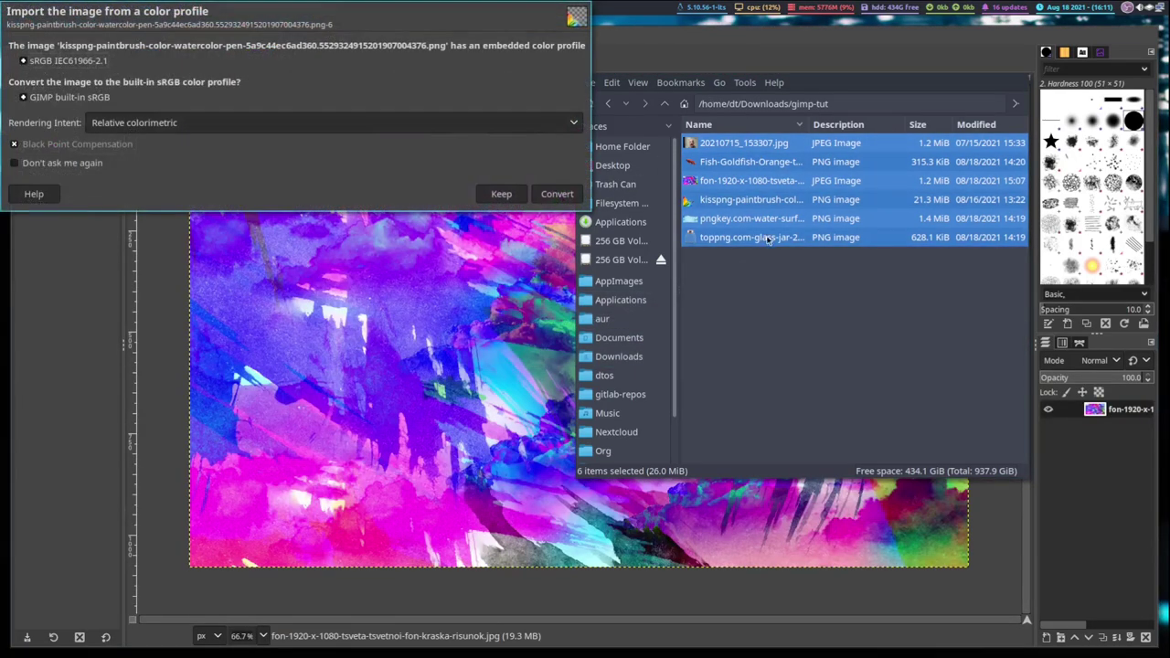
{"action": "left_click", "coordinate": [556, 194]}
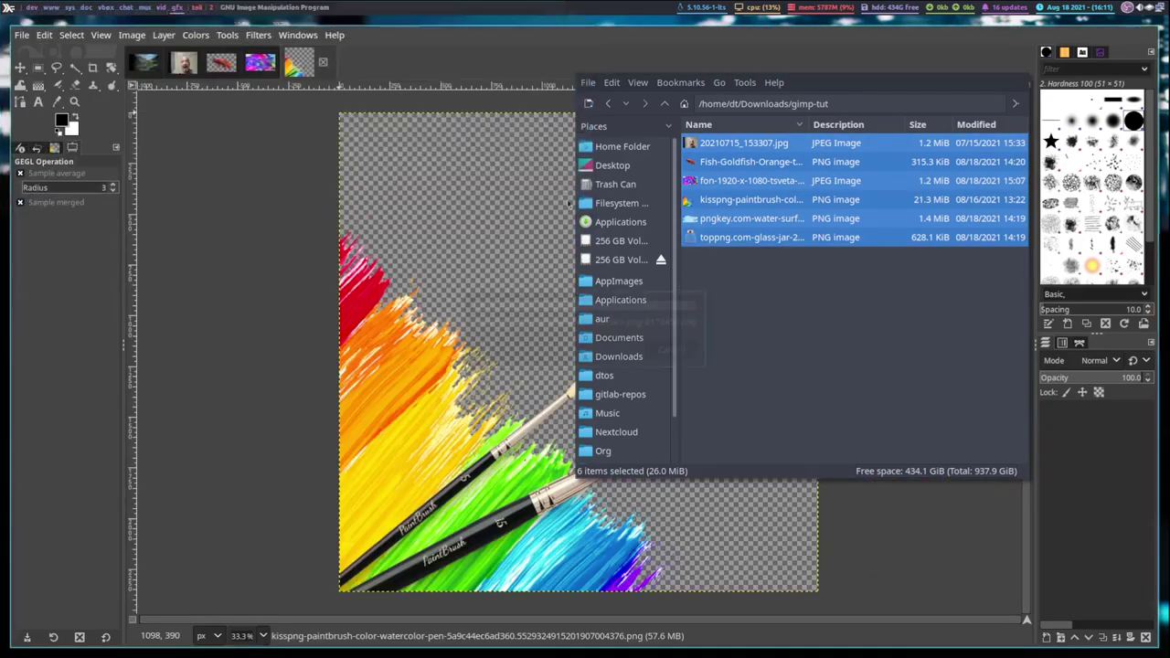
{"action": "key", "text": "super+shift+c"}
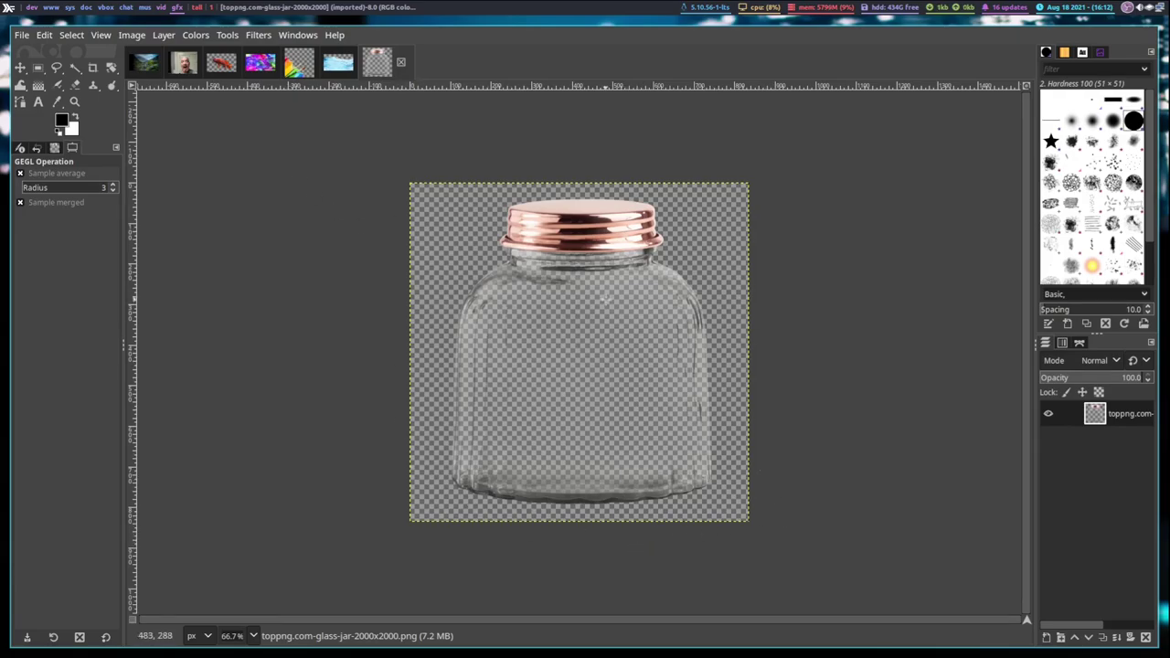
Step: Look through the opened water, goldfish and glass jar images and return to the landscape composition
{"action": "key", "text": "g"}
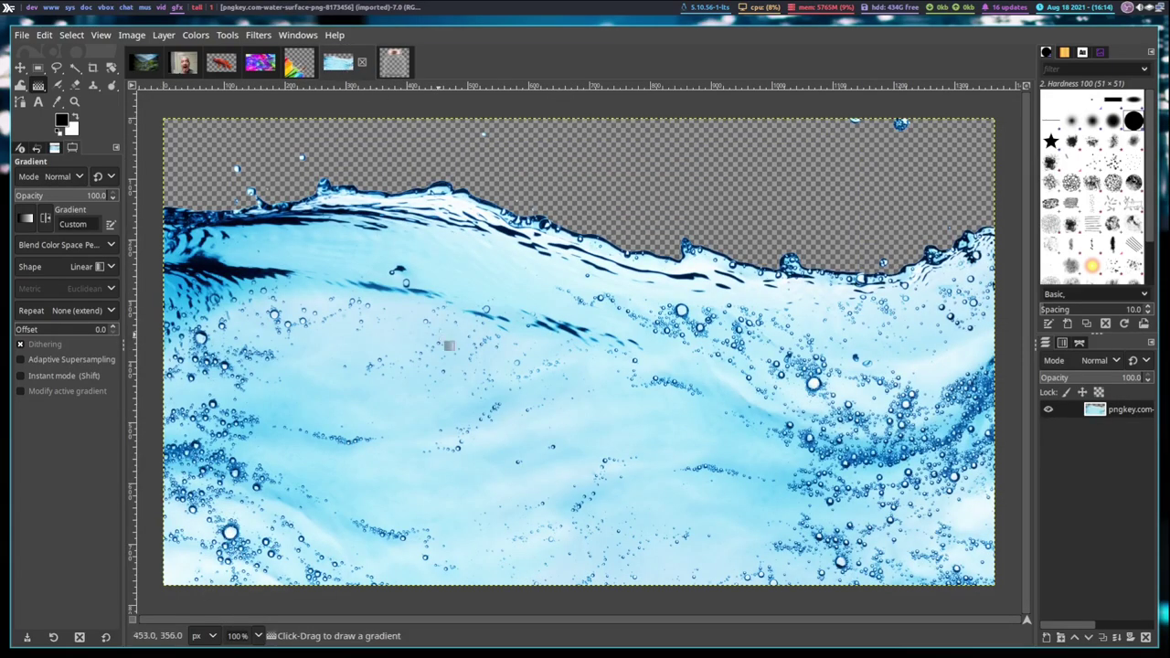
{"action": "left_click", "coordinate": [345, 64]}
{"action": "left_click", "coordinate": [220, 64]}
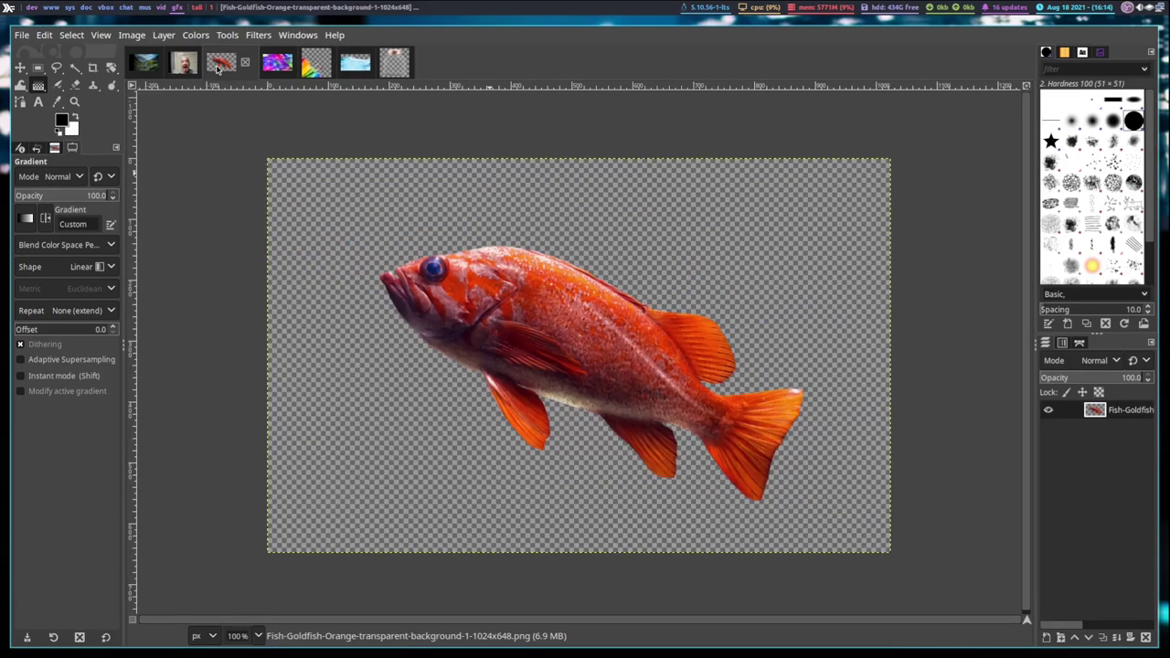
{"action": "left_click", "coordinate": [395, 68]}
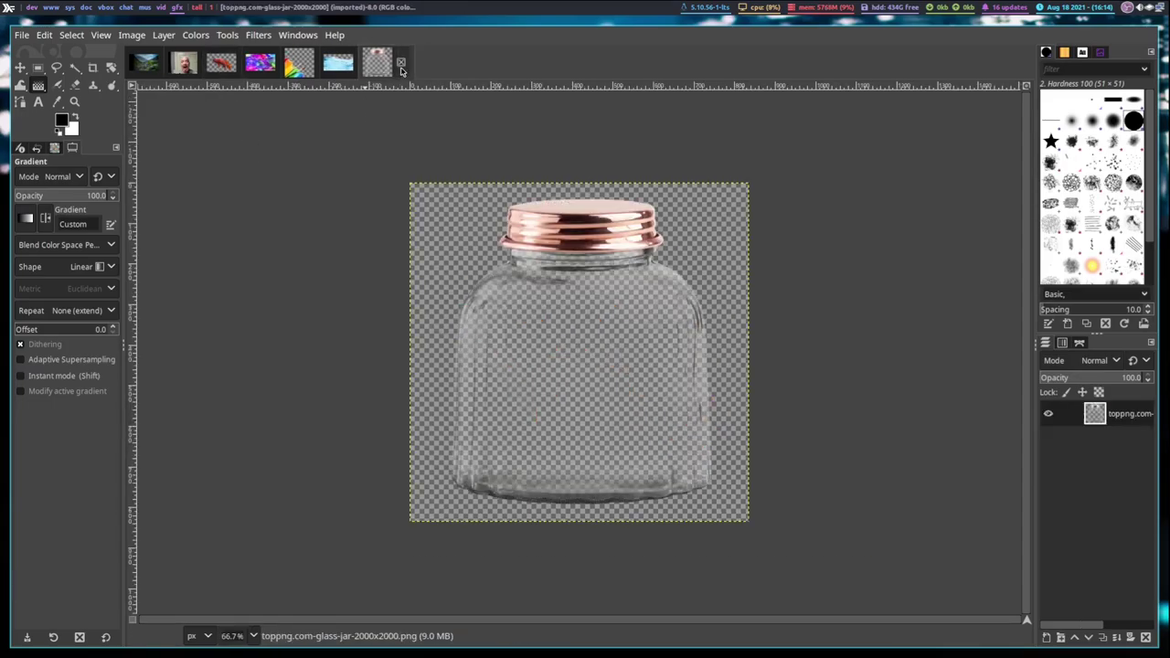
{"action": "left_click", "coordinate": [146, 64]}
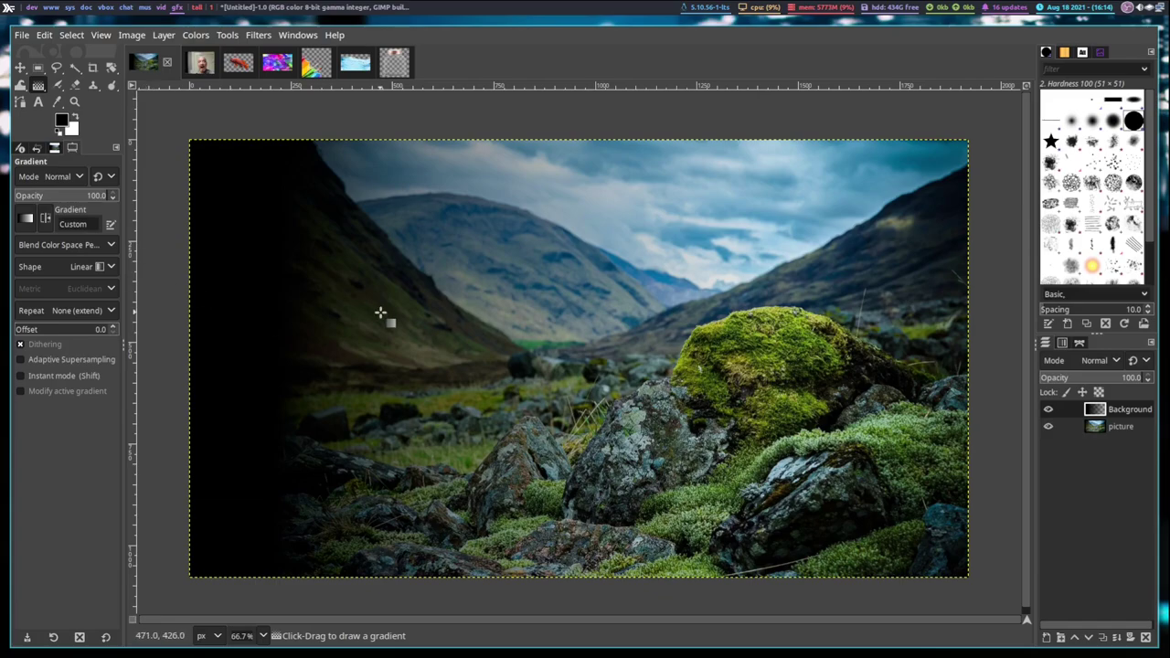
Step: Make white the foreground color and fill the entire Background layer with it using Bucket Fill
{"action": "key", "text": "x"}
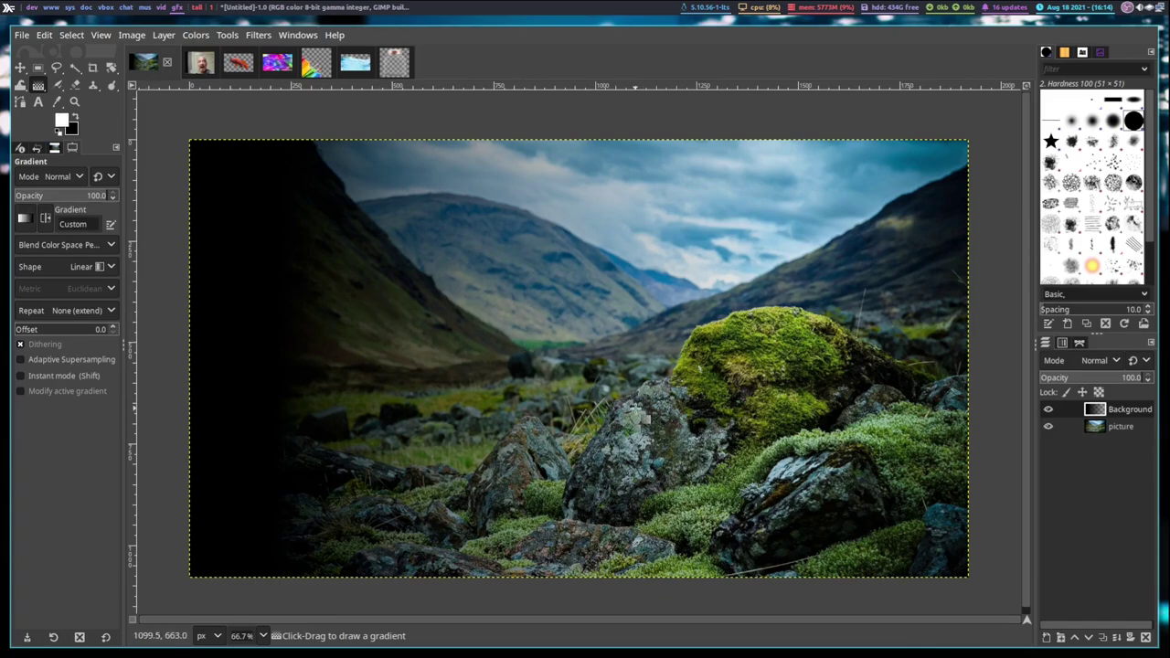
{"action": "key", "text": "shift+b"}
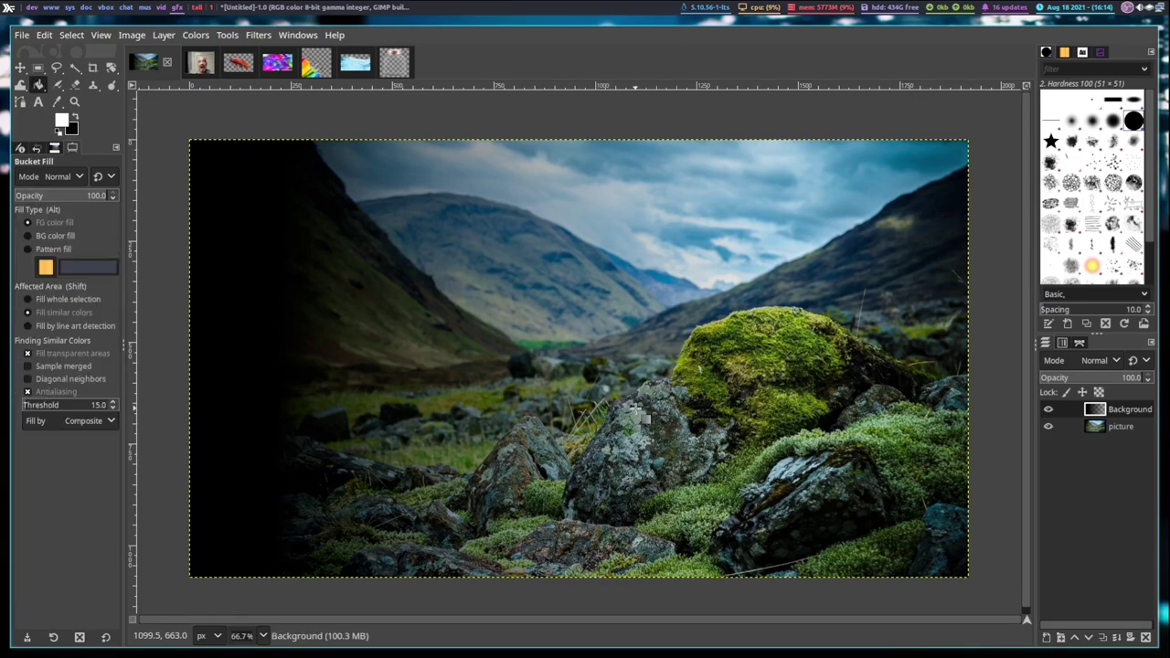
{"action": "left_click", "coordinate": [635, 394]}
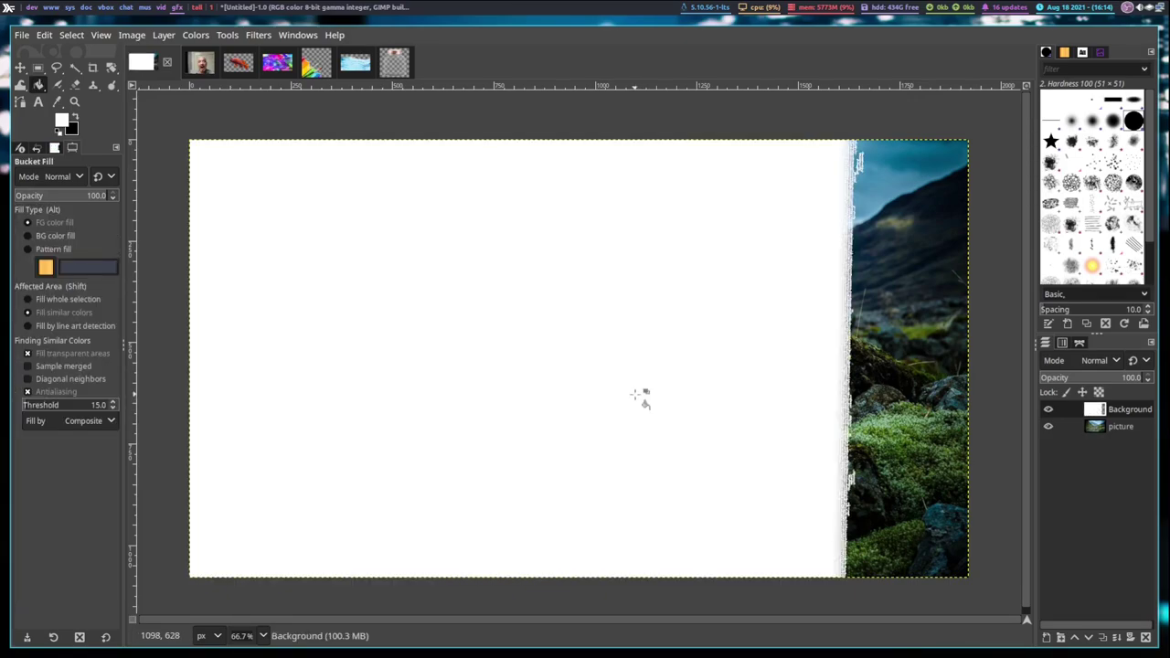
{"action": "left_click", "coordinate": [885, 321], "text": "shift"}
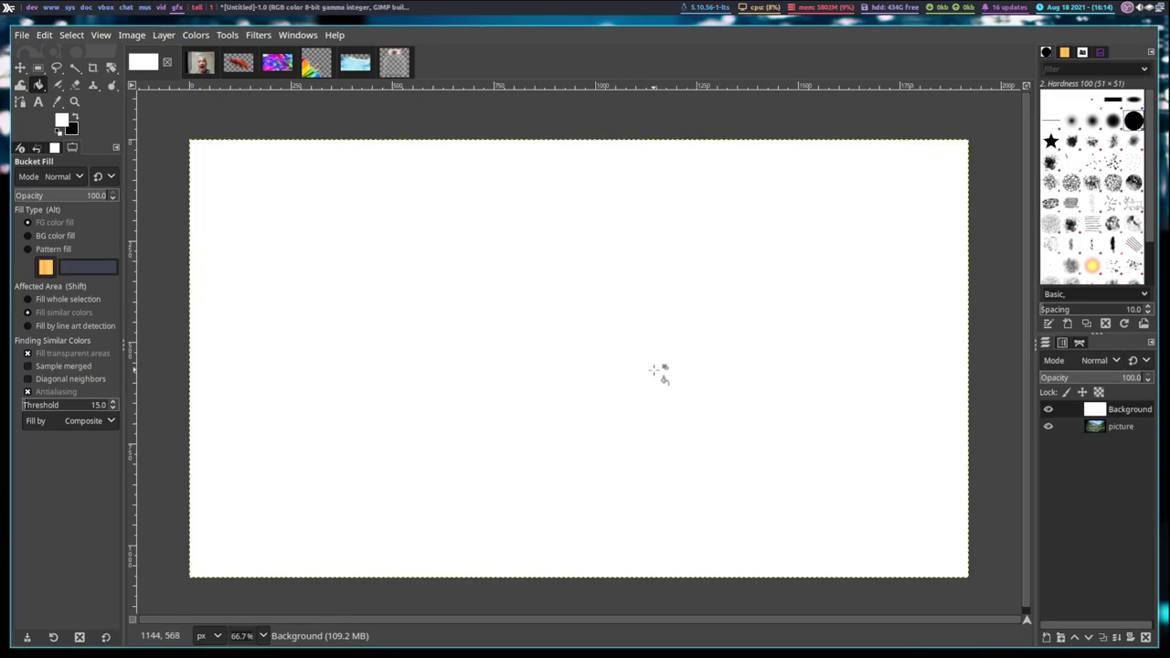
Step: Check the glass jar image's dimensions in Scale Image, and copy the jar layer for use in the white composition
{"action": "left_click", "coordinate": [396, 63]}
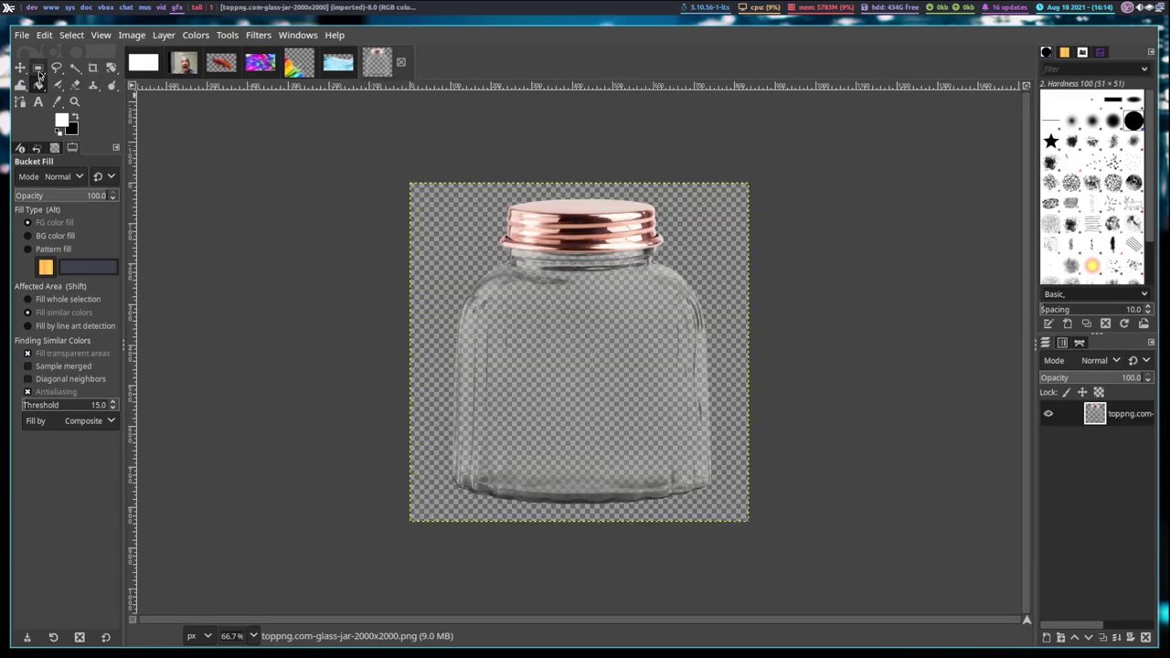
{"action": "left_click", "coordinate": [39, 67]}
{"action": "left_click", "coordinate": [131, 36]}
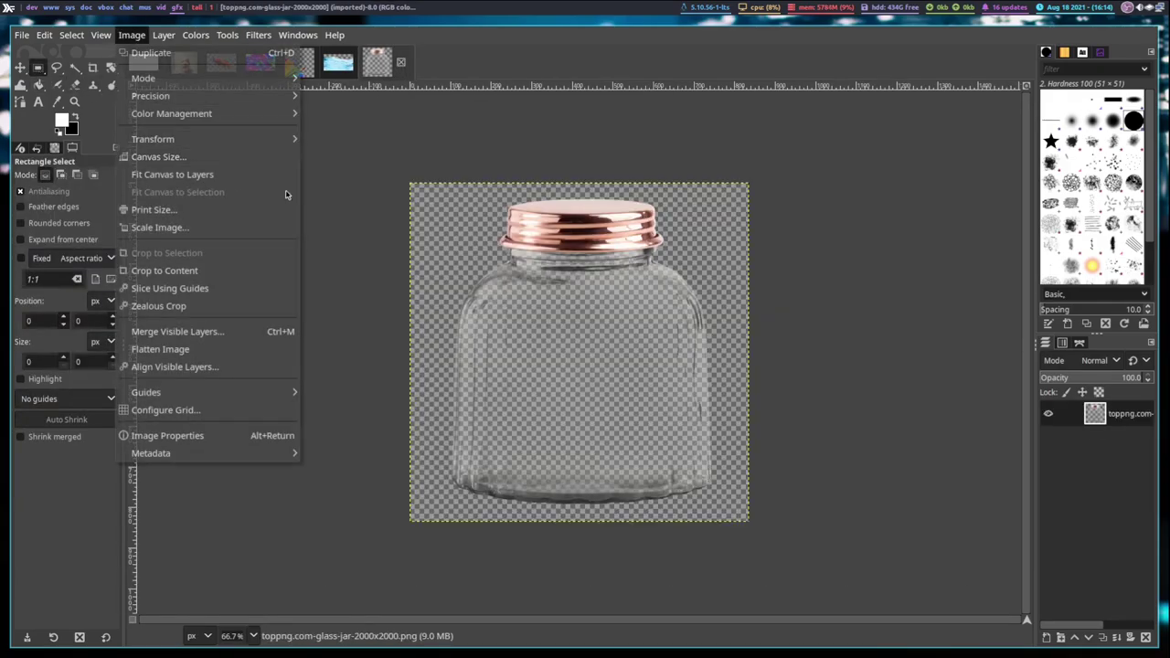
{"action": "left_click", "coordinate": [229, 226]}
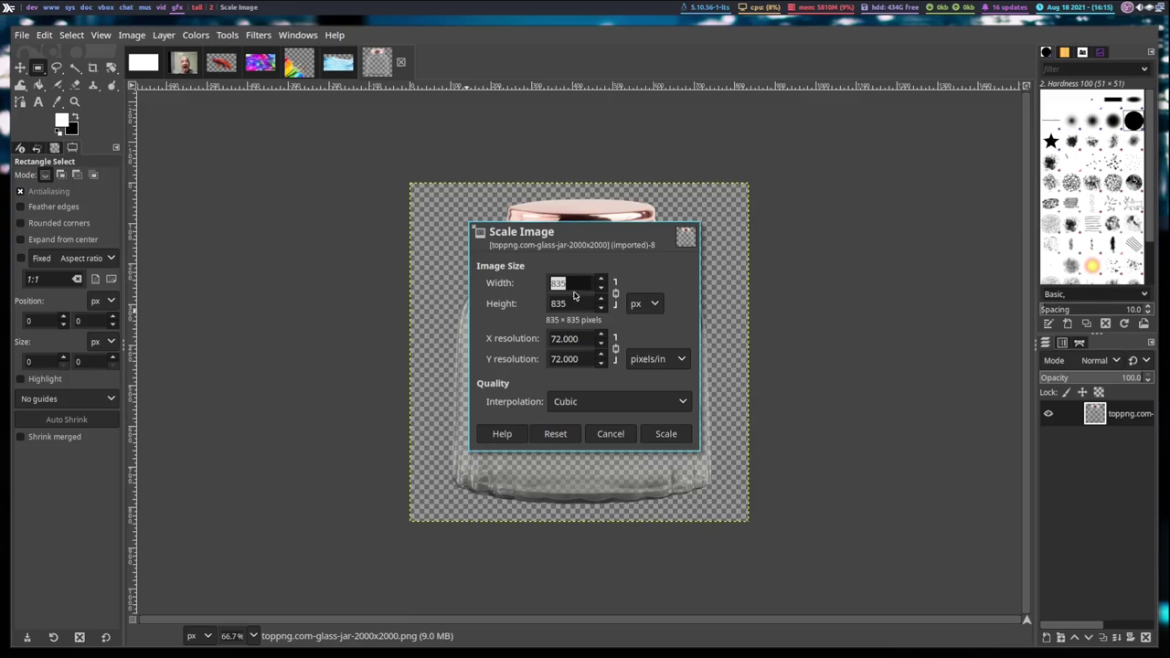
{"action": "left_click", "coordinate": [666, 434]}
{"action": "key", "text": "ctrl+c"}
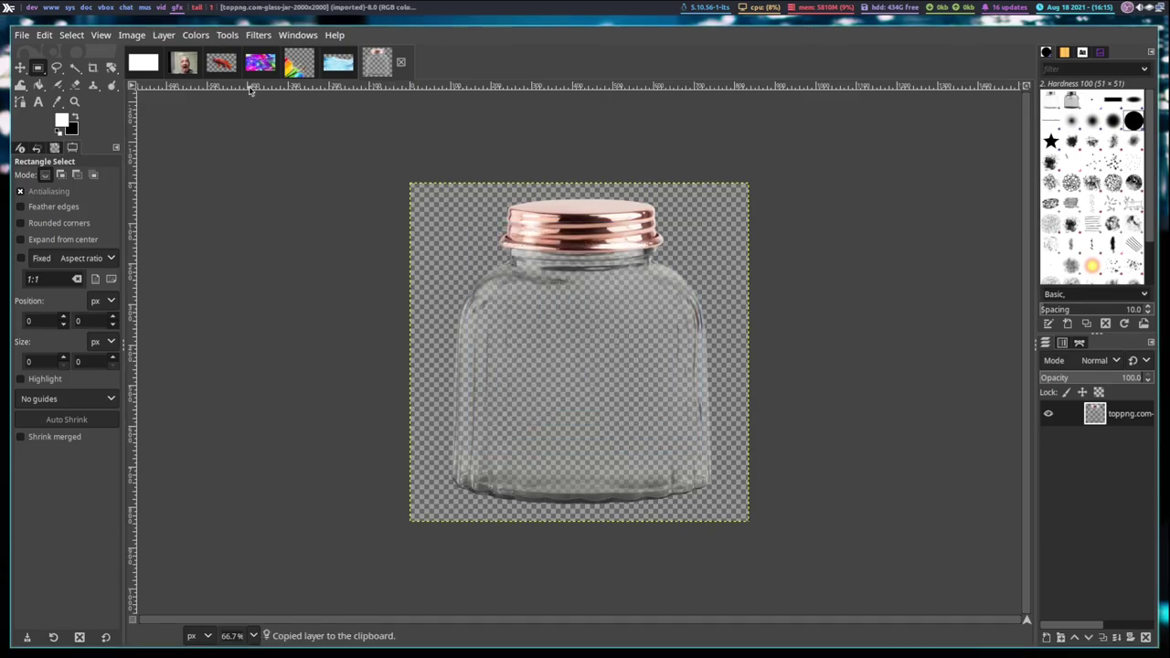
{"action": "left_click", "coordinate": [132, 64]}
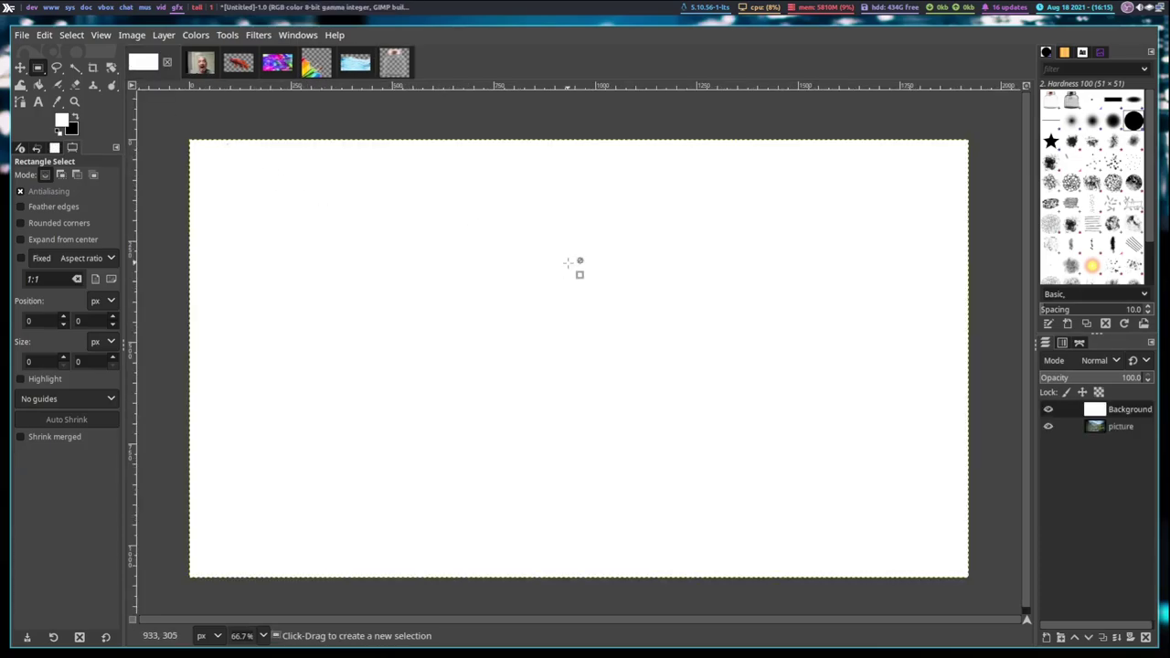
Step: Try pasting the jar while the Background layer is active and undo the paste
{"action": "key", "text": "ctrl+v"}
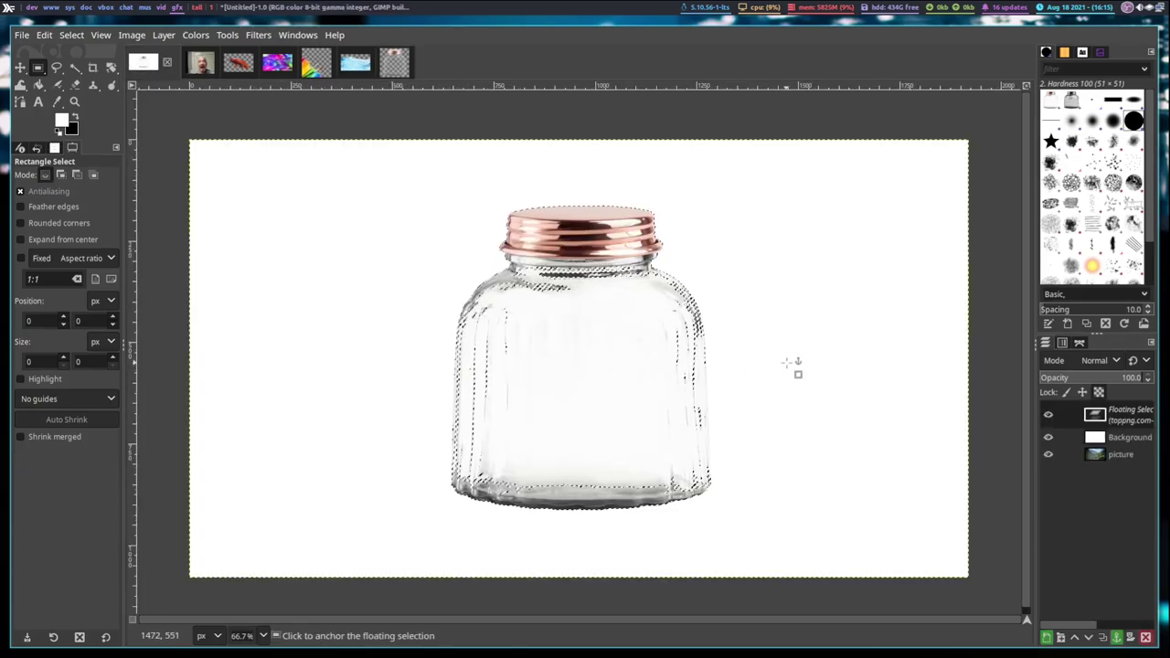
{"action": "key", "text": "ctrl+z"}
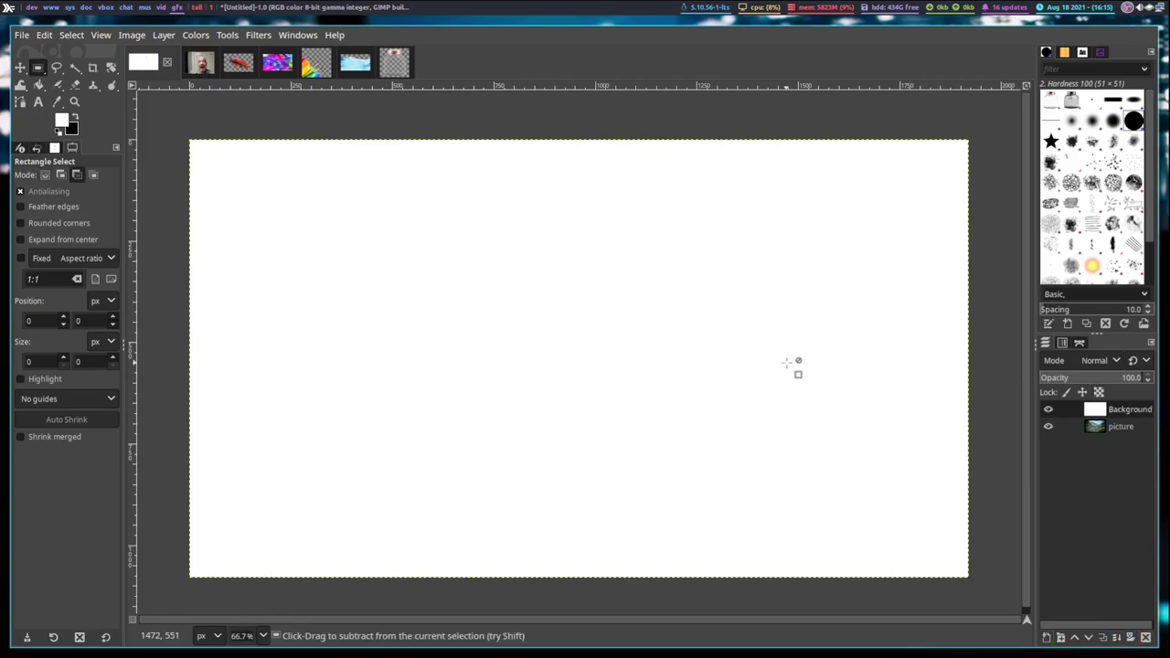
Step: Add a transparent 1920 × 1080 px layer named picture above the white Background
{"action": "left_click", "coordinate": [164, 35]}
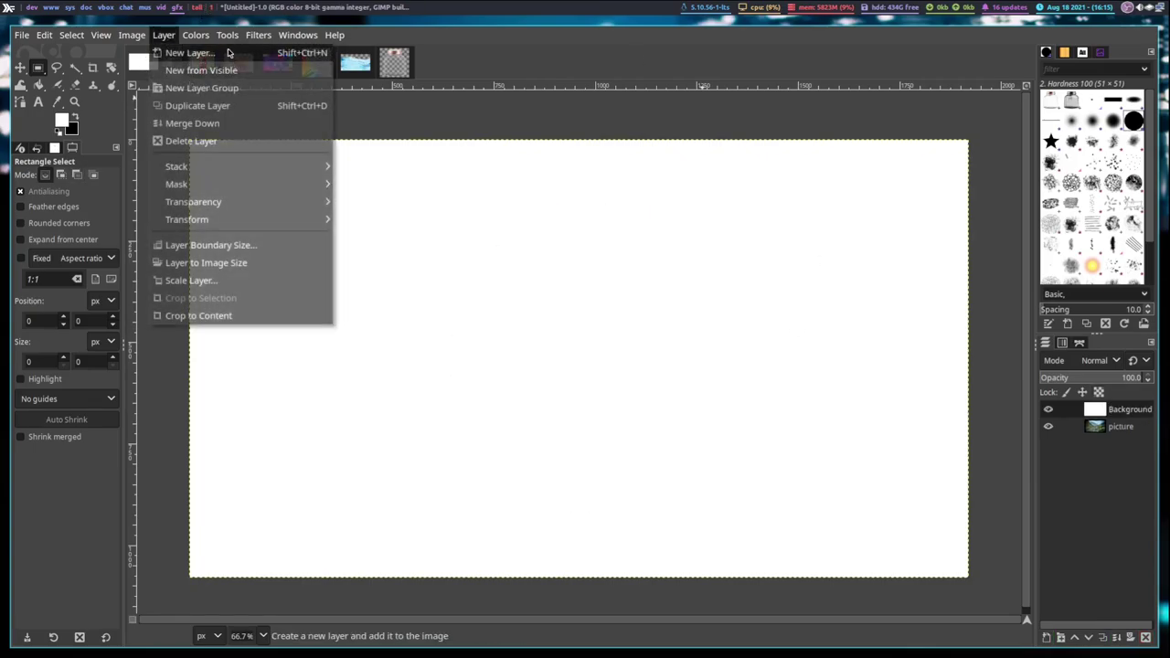
{"action": "left_click", "coordinate": [194, 51]}
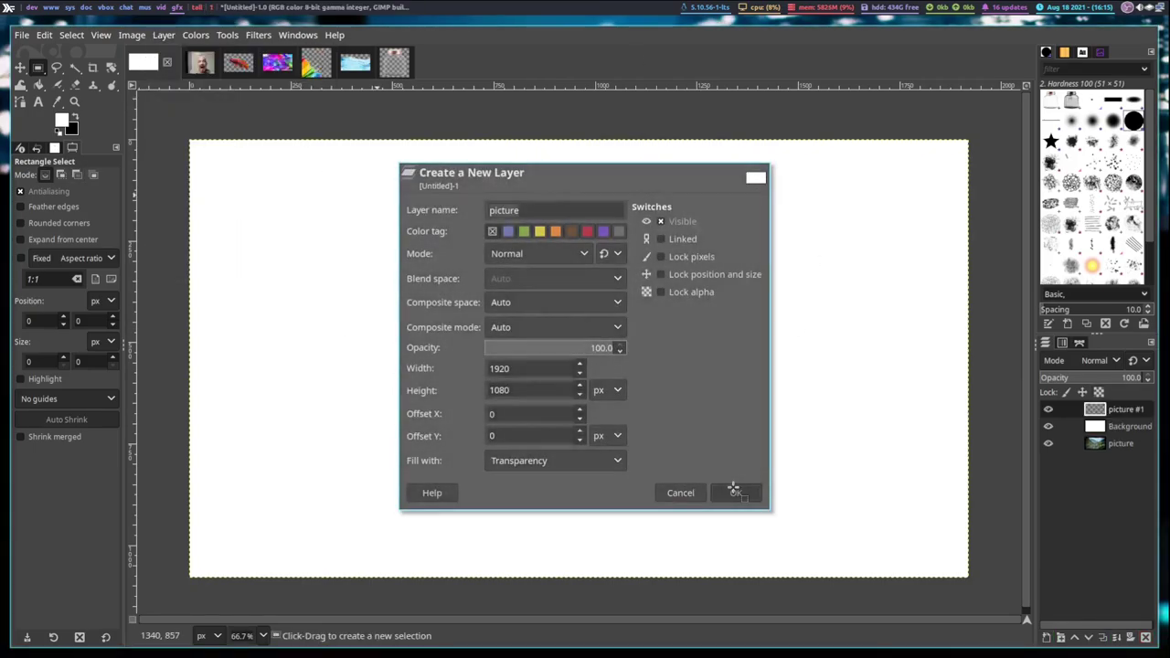
{"action": "left_click", "coordinate": [738, 492]}
Step: Paste the jar onto the new transparent layer, shift it slightly up and left, and anchor the floating selection
{"action": "key", "text": "ctrl+v"}
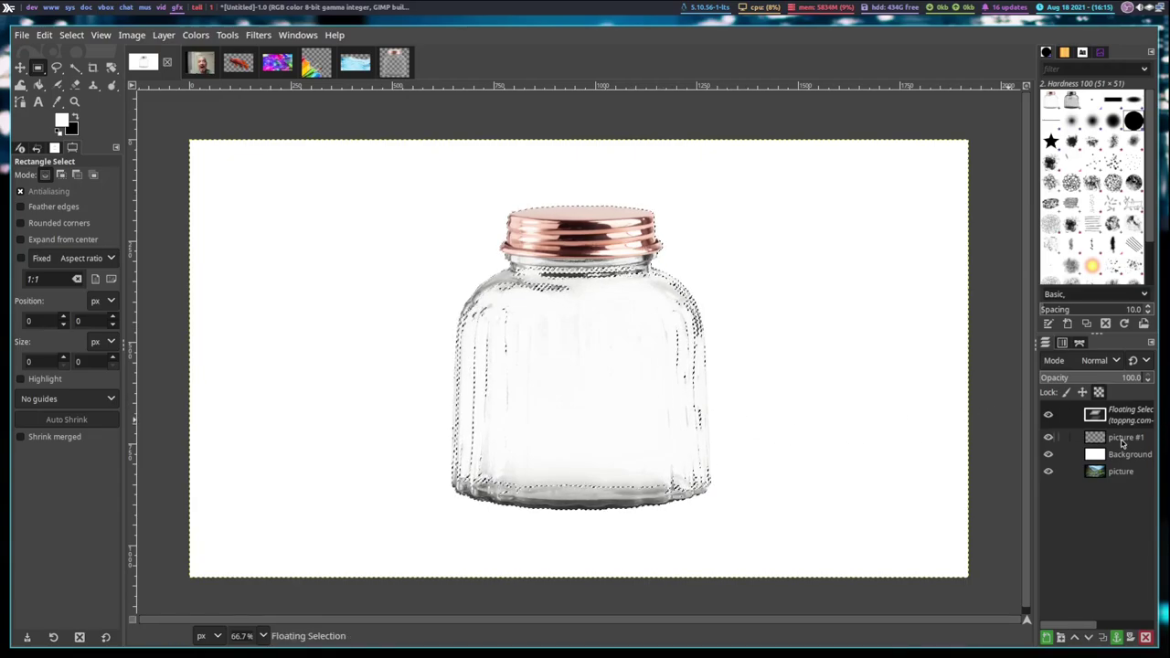
{"action": "mouse_move", "coordinate": [553, 368]}
{"action": "left_mouse_down"}
{"action": "mouse_move", "coordinate": [585, 355]}
{"action": "mouse_move", "coordinate": [543, 357]}
{"action": "left_mouse_up"}
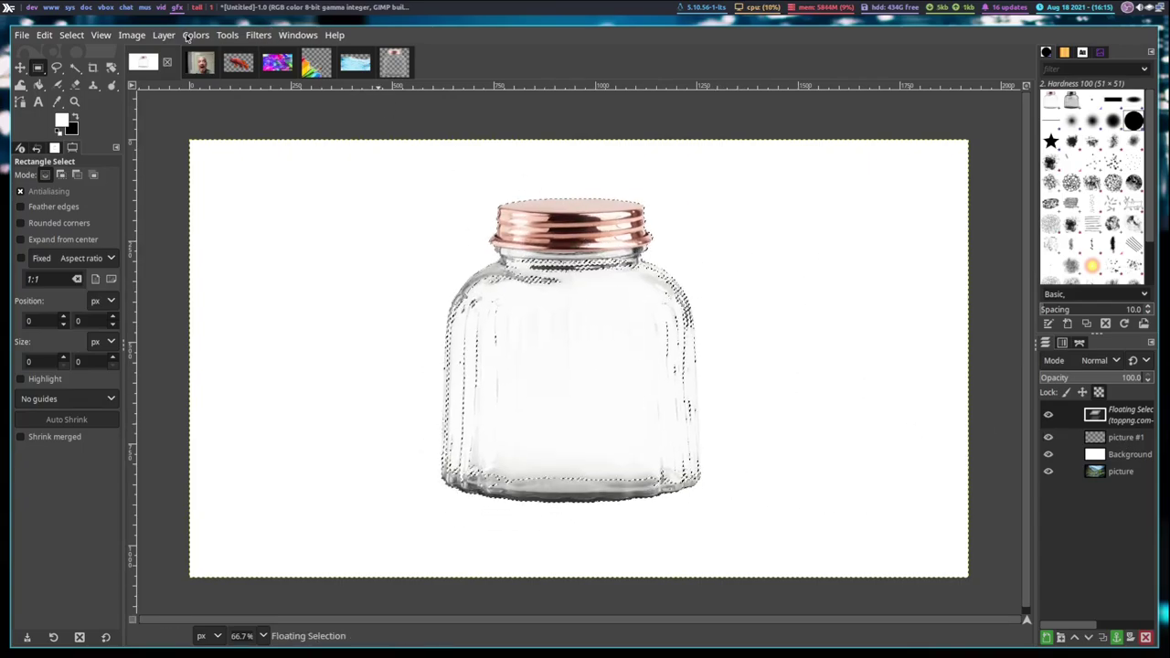
{"action": "left_click", "coordinate": [185, 34]}
{"action": "mouse_move", "coordinate": [164, 35]}
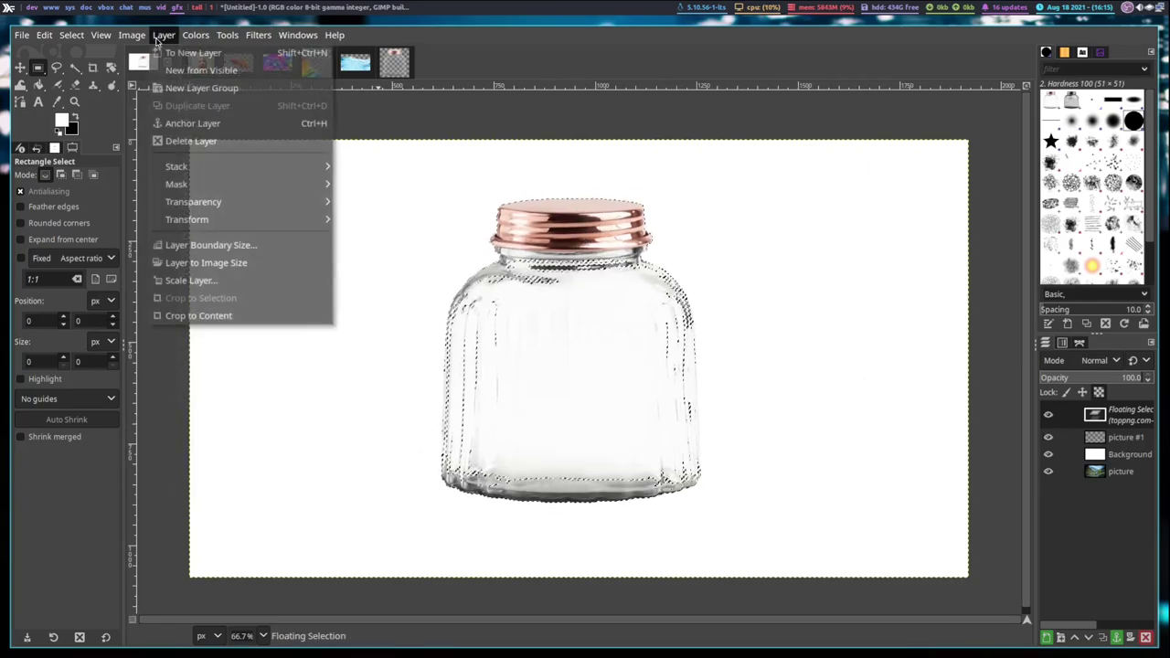
{"action": "left_click", "coordinate": [210, 128]}
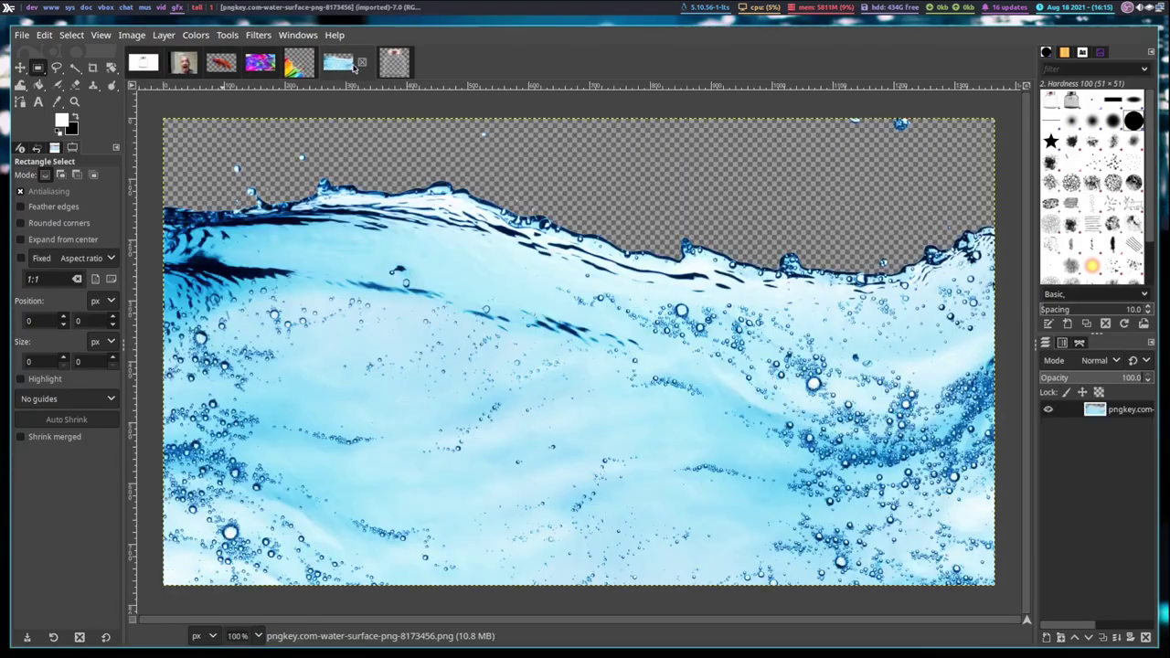
Step: Copy the water surface layer from its own image for use in the jar composition
{"action": "left_click", "coordinate": [354, 62]}
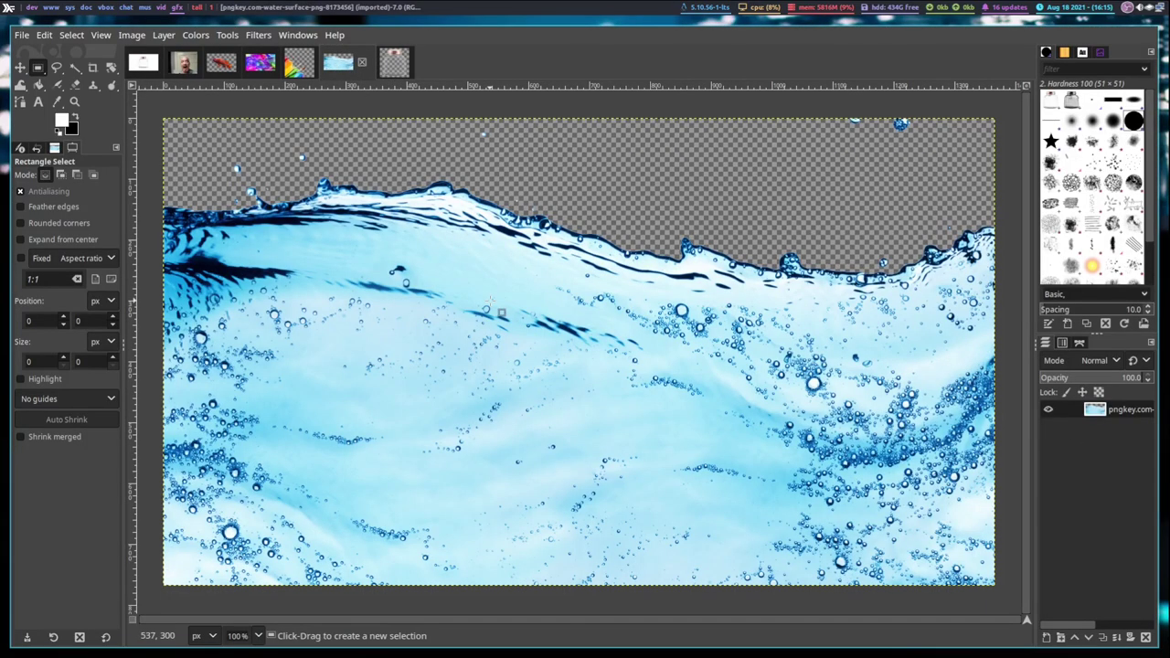
{"action": "key", "text": "ctrl"}
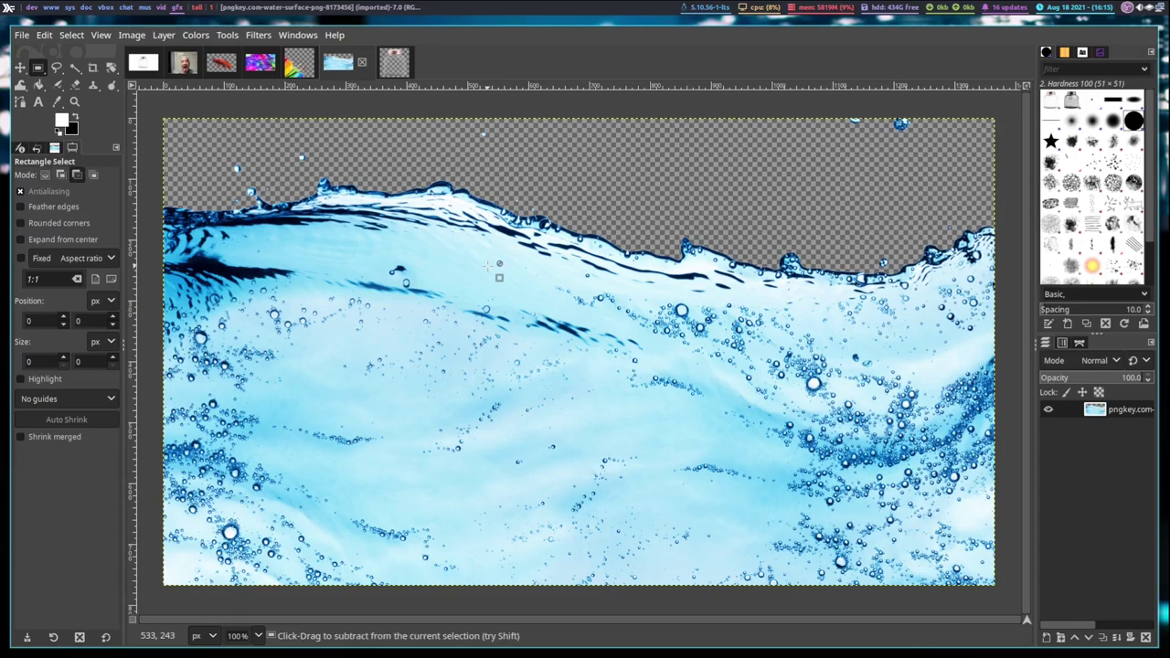
{"action": "key", "text": "ctrl+c"}
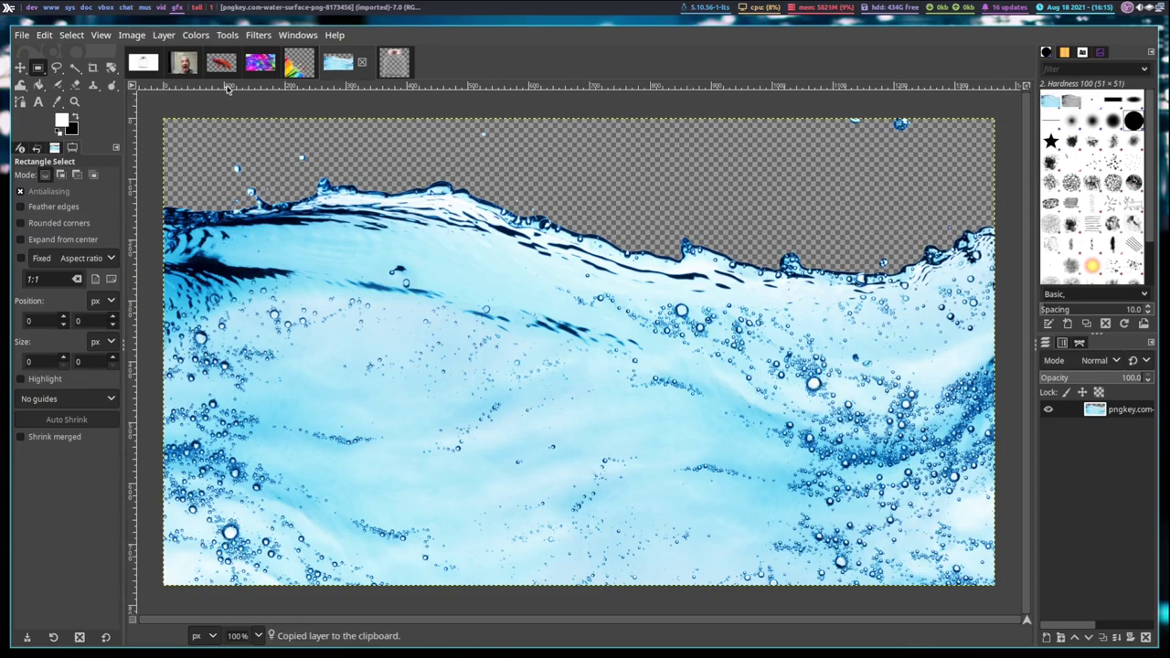
Step: Add another transparent 1920 × 1080 px layer named picture above the jar layer in the white composition
{"action": "left_click", "coordinate": [135, 64]}
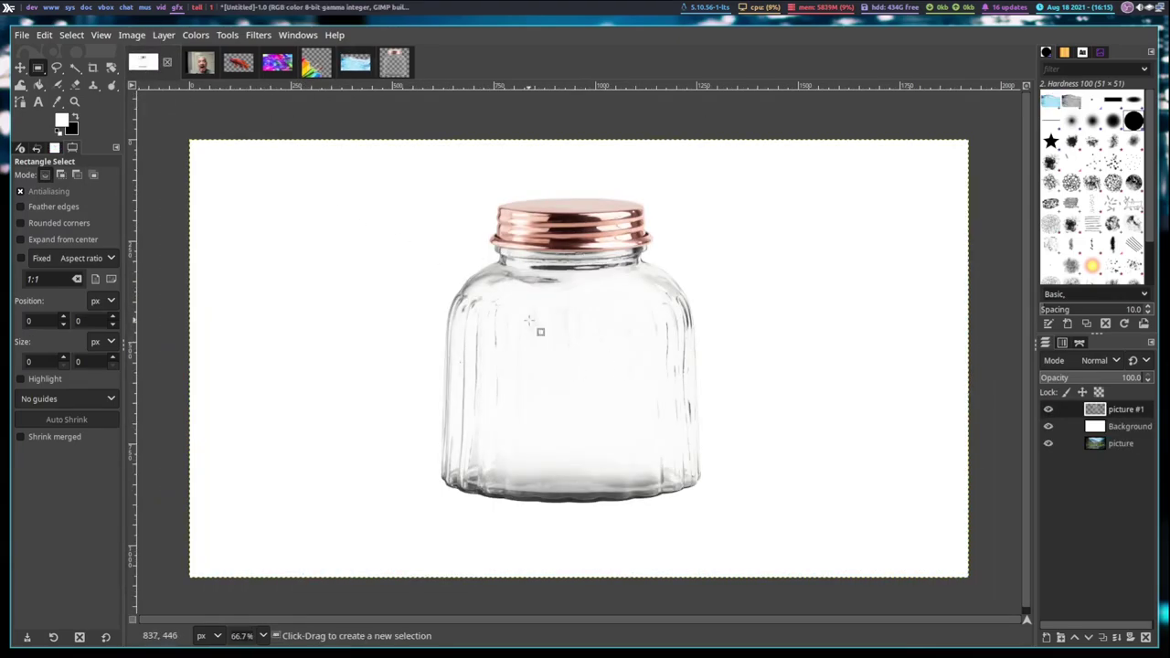
{"action": "left_click", "coordinate": [163, 35]}
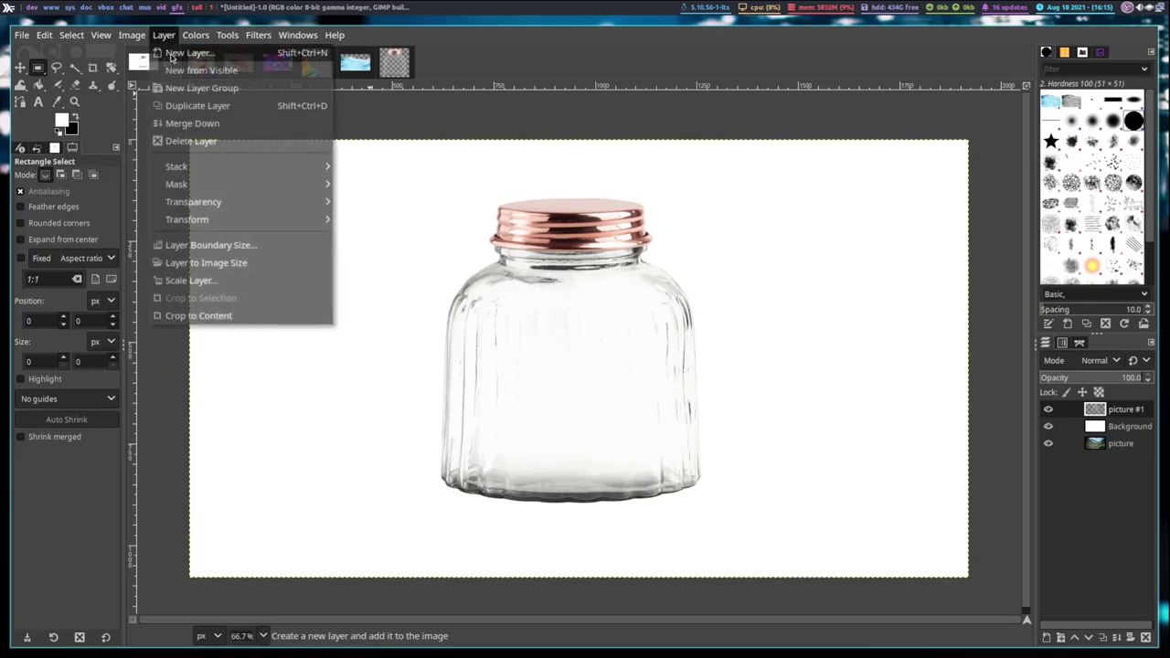
{"action": "left_click", "coordinate": [183, 51]}
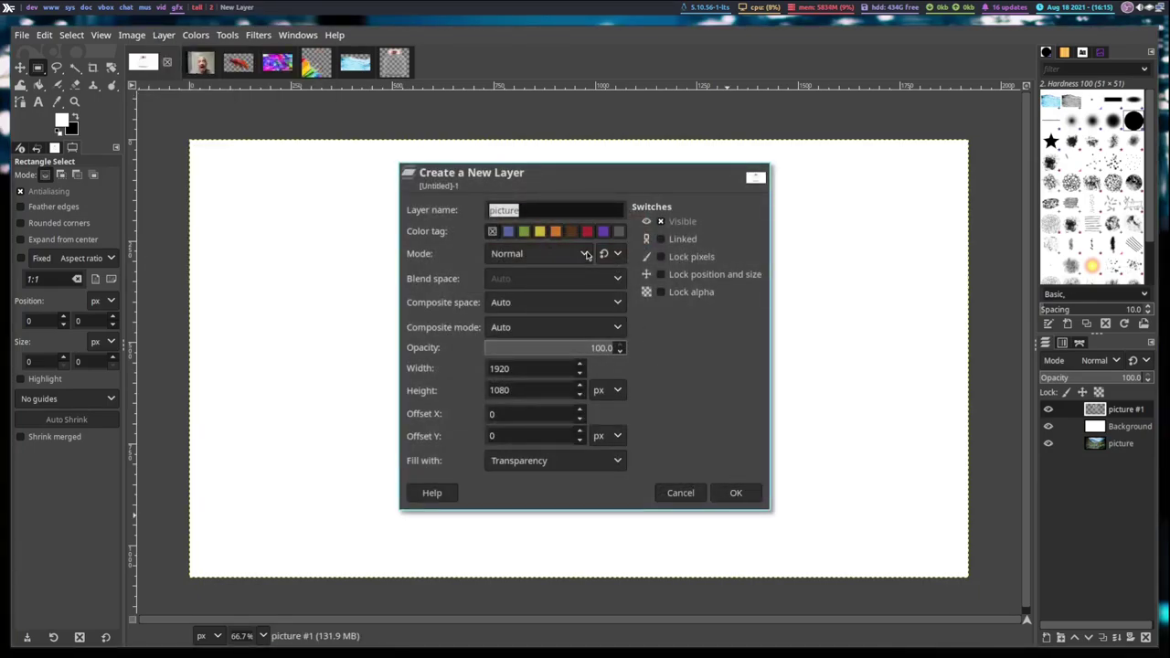
{"action": "left_click", "coordinate": [574, 205]}
{"action": "left_click", "coordinate": [748, 492]}
Step: Paste the water onto the new transparent layer, shift it down over the jar's lower part, and anchor the floating selection
{"action": "key", "text": "ctrl+v"}
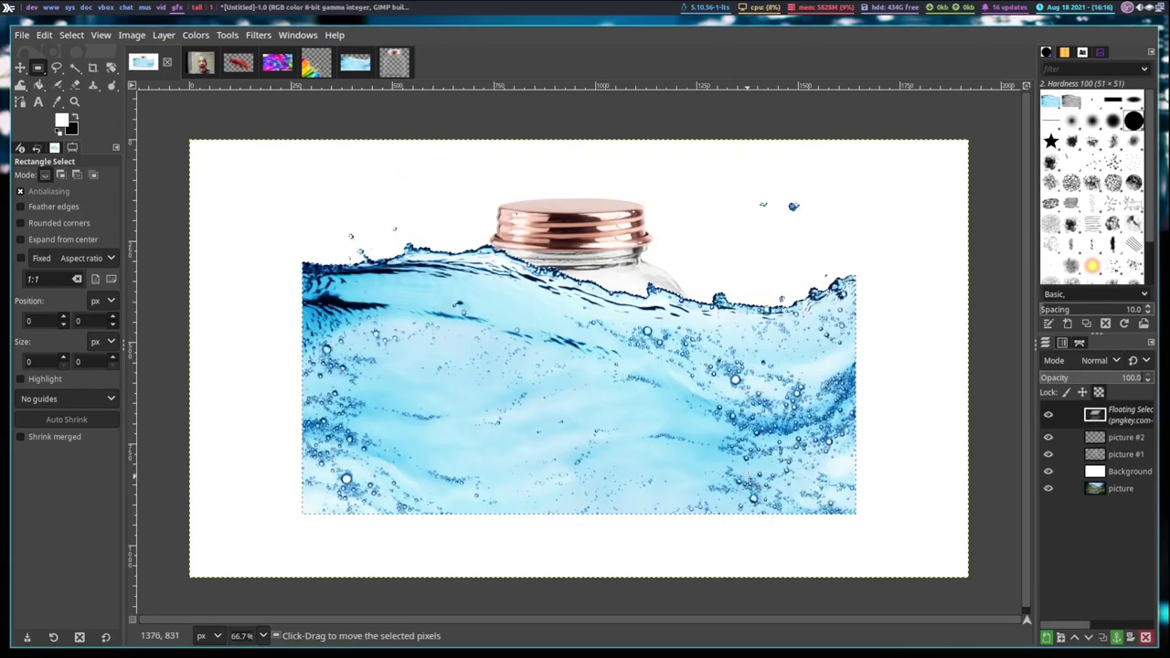
{"action": "left_click_drag", "start_coordinate": [580, 402], "coordinate": [581, 445]}
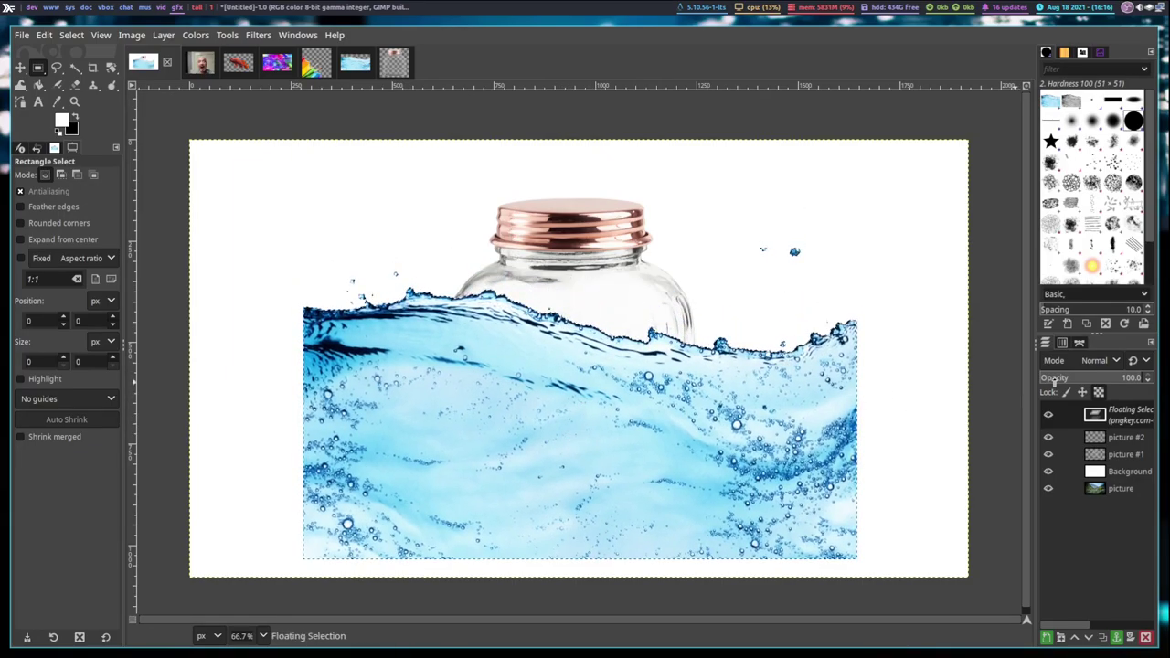
{"action": "left_click_drag", "start_coordinate": [785, 477], "coordinate": [769, 441]}
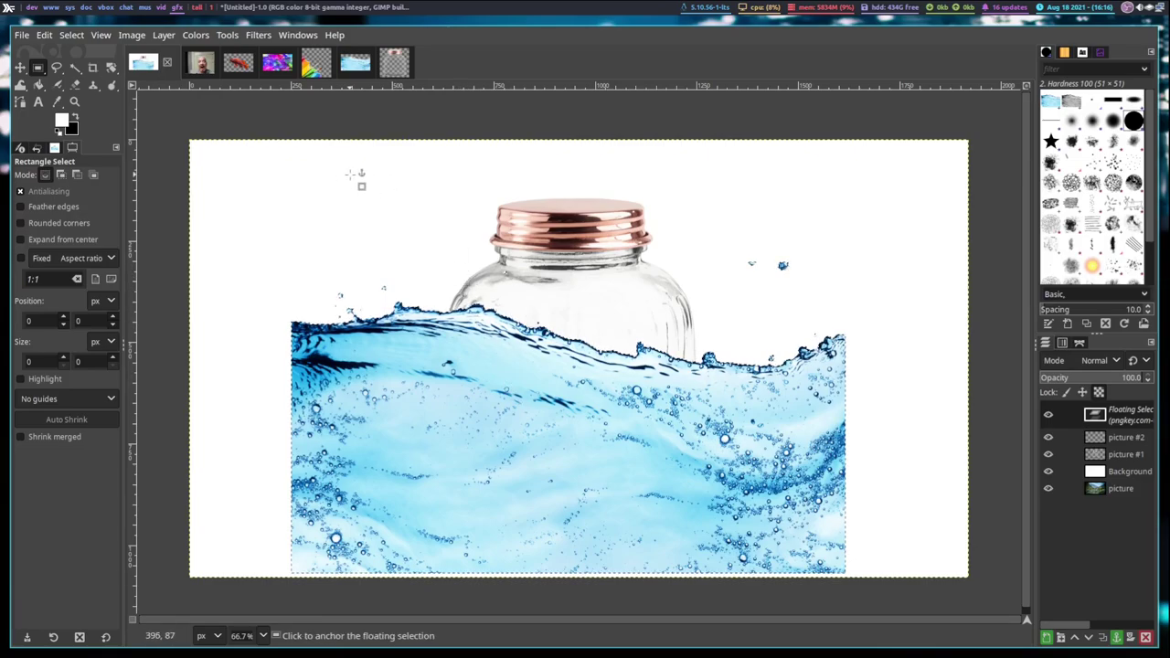
{"action": "left_click", "coordinate": [165, 36]}
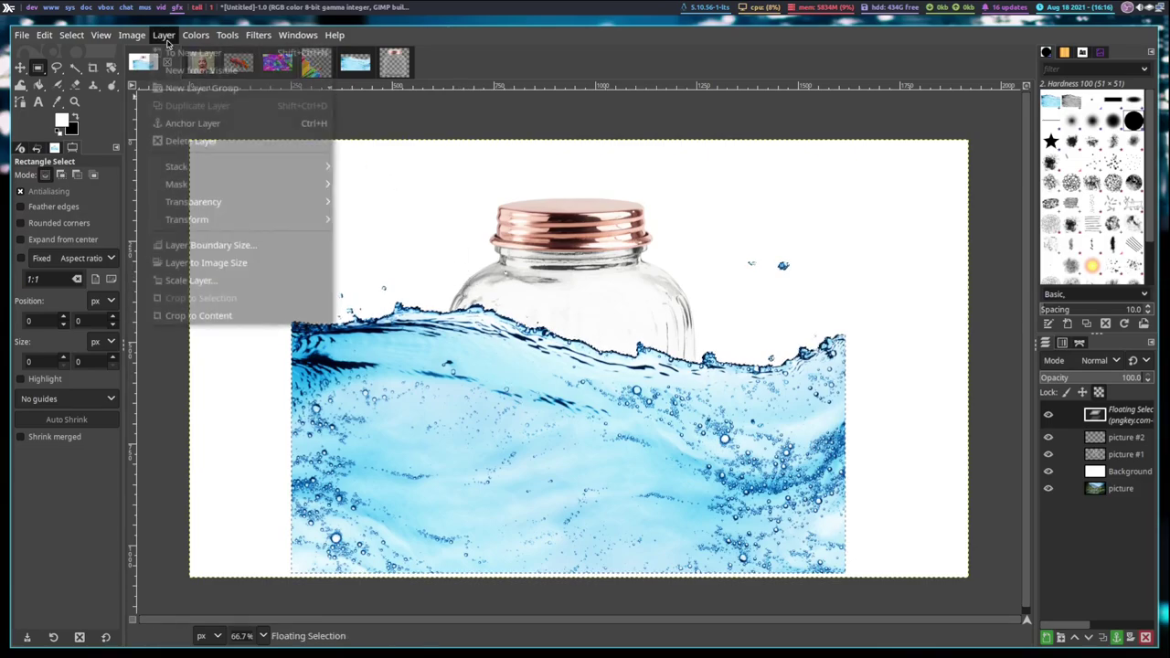
{"action": "left_click", "coordinate": [229, 123]}
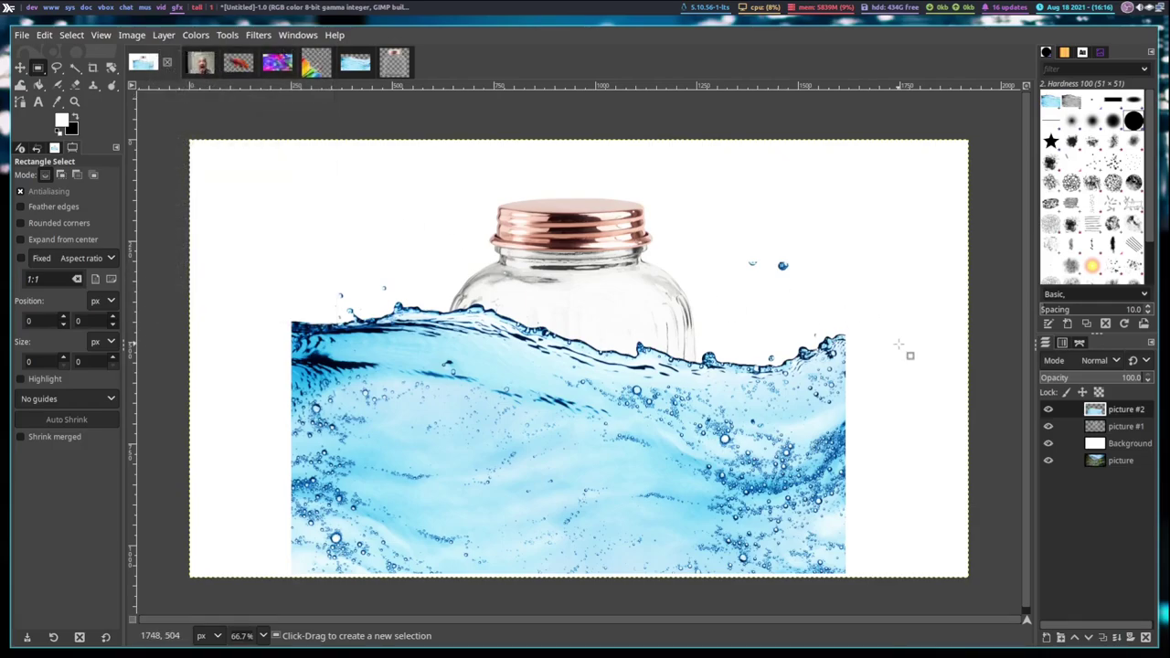
Step: Move the water layer beneath the jar layer and set its blend mode to Multiply
{"action": "left_click_drag", "start_coordinate": [1127, 413], "coordinate": [1125, 434]}
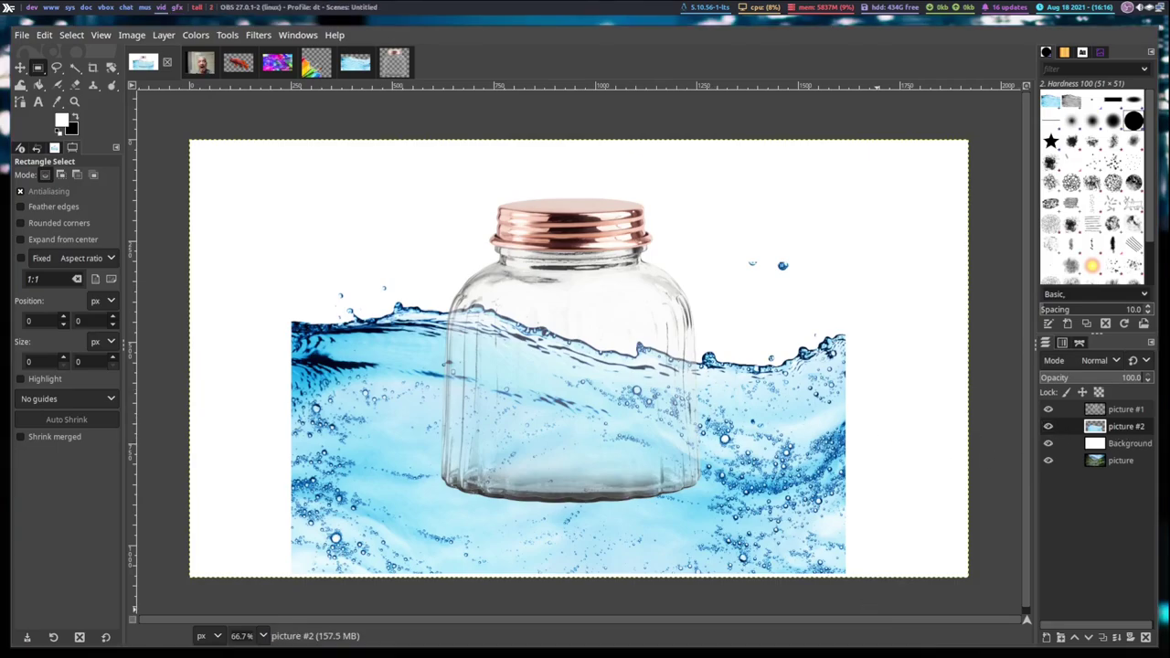
{"action": "left_click", "coordinate": [1072, 361]}
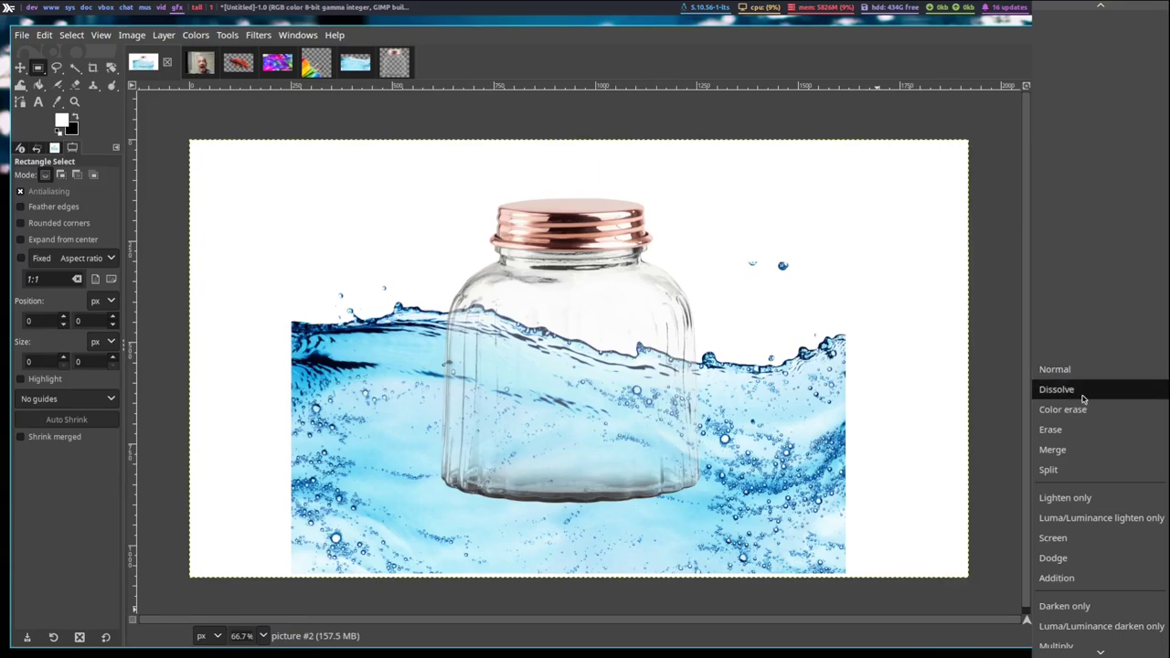
{"action": "scroll", "coordinate": [1130, 378], "scroll_direction": "down", "scroll_amount": 1}
{"action": "scroll", "coordinate": [1131, 379], "scroll_direction": "down", "scroll_amount": 4}
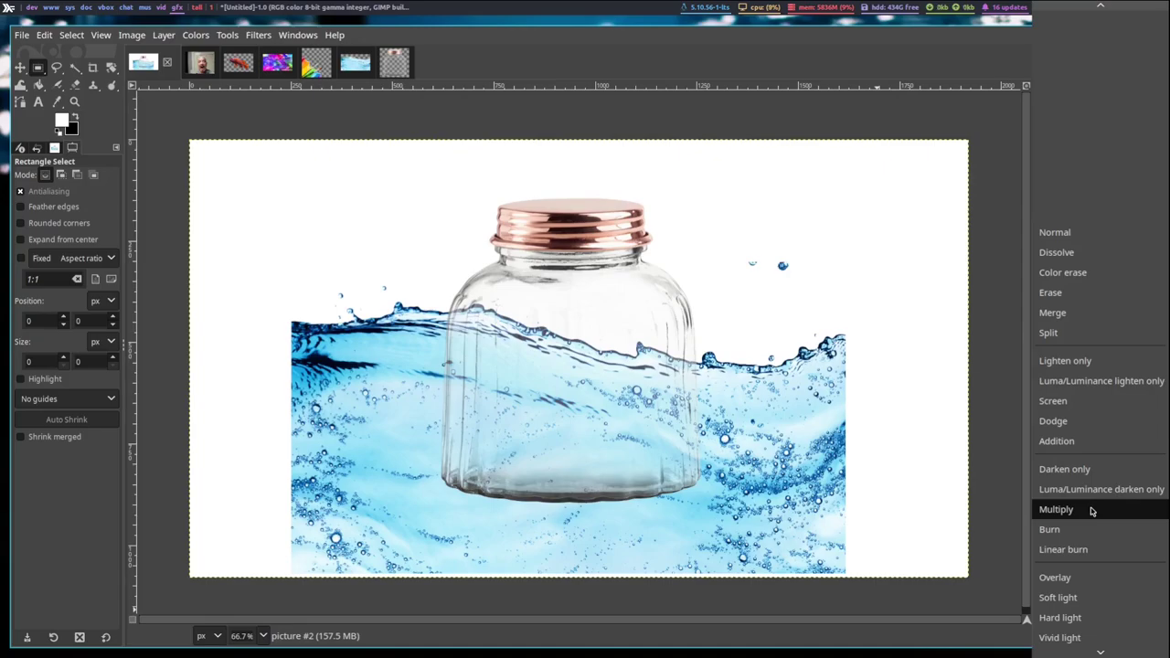
{"action": "left_click", "coordinate": [1091, 511]}
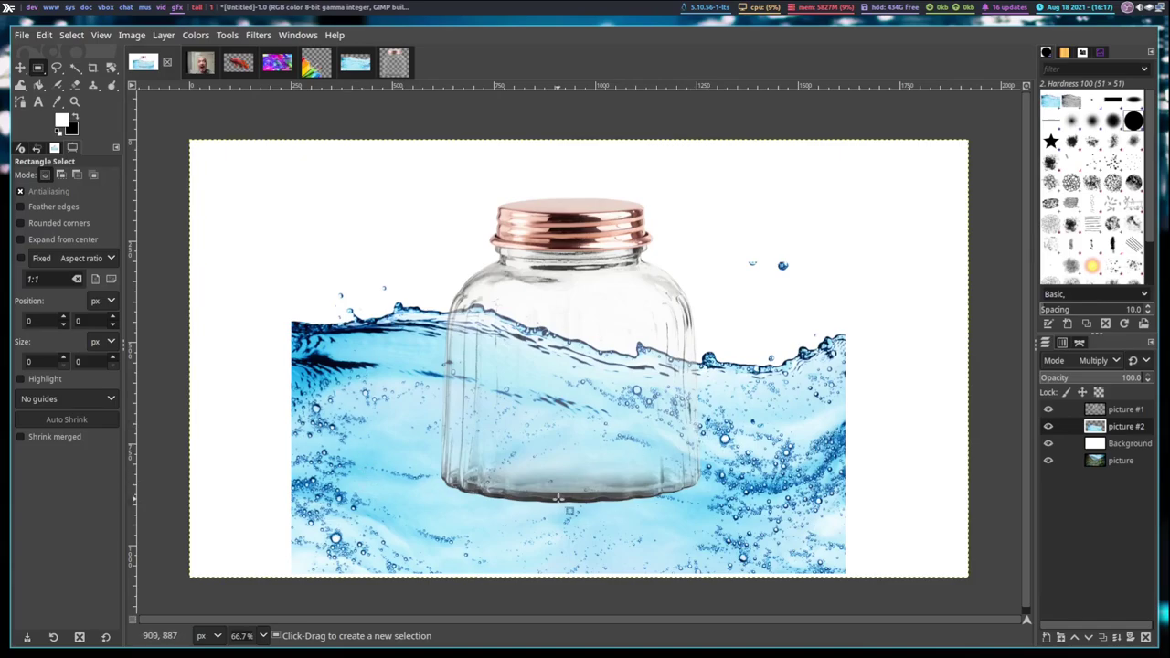
Step: Add a white (full opacity) layer mask to the water layer
{"action": "right_click", "coordinate": [1128, 429]}
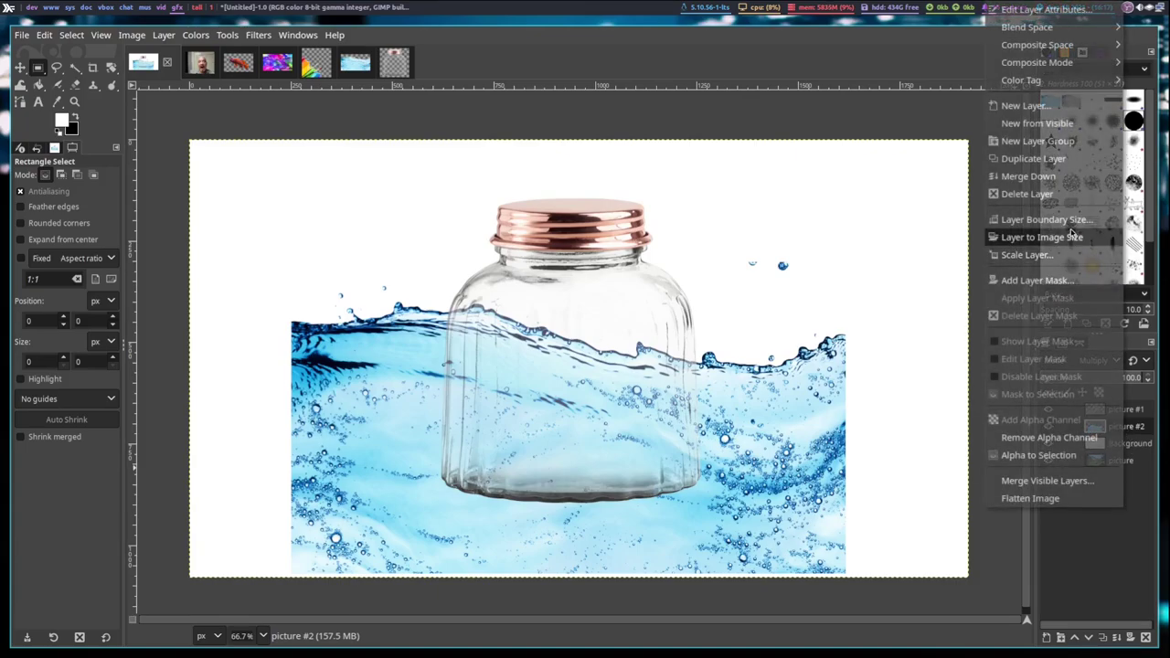
{"action": "left_click", "coordinate": [1086, 281]}
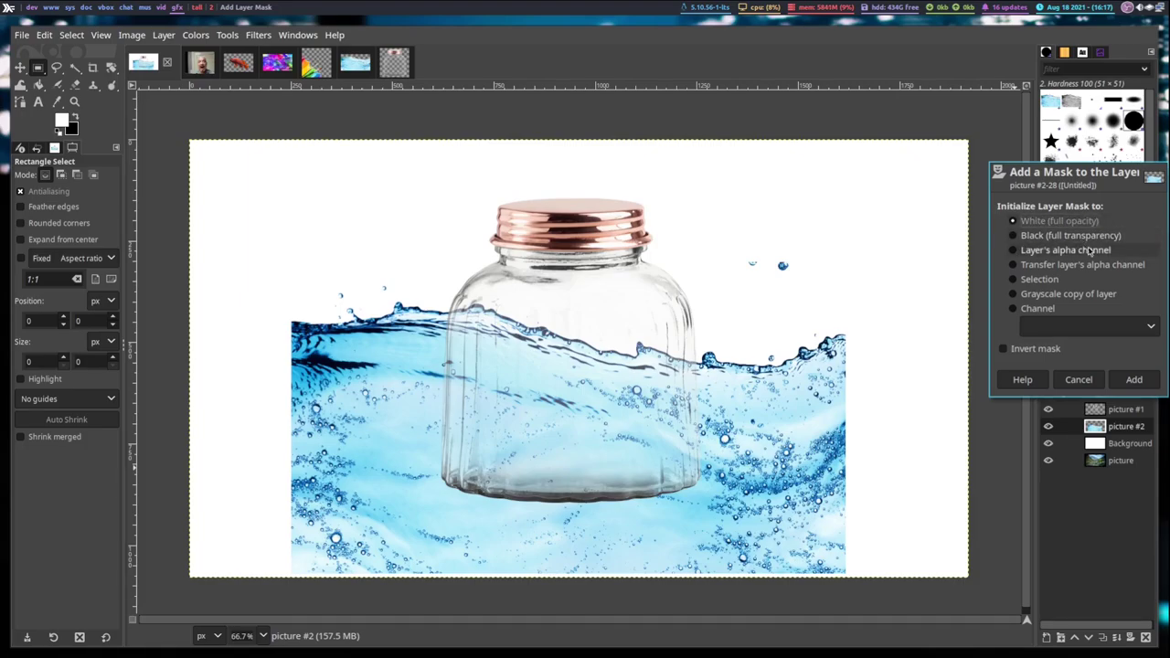
{"action": "left_click", "coordinate": [1133, 379]}
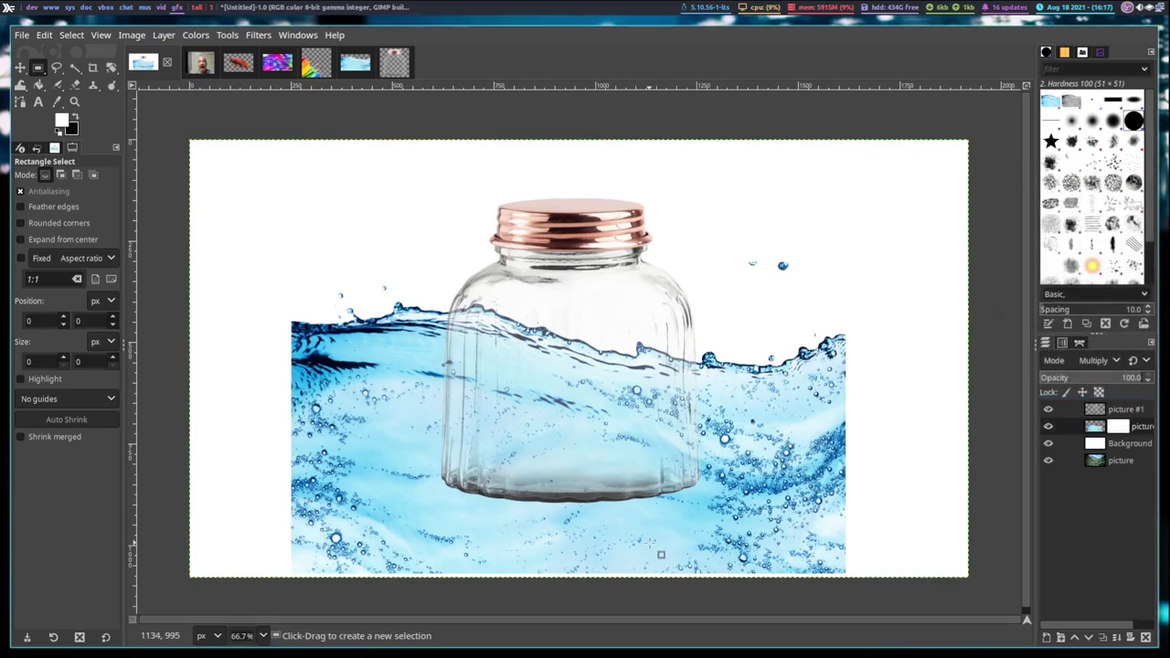
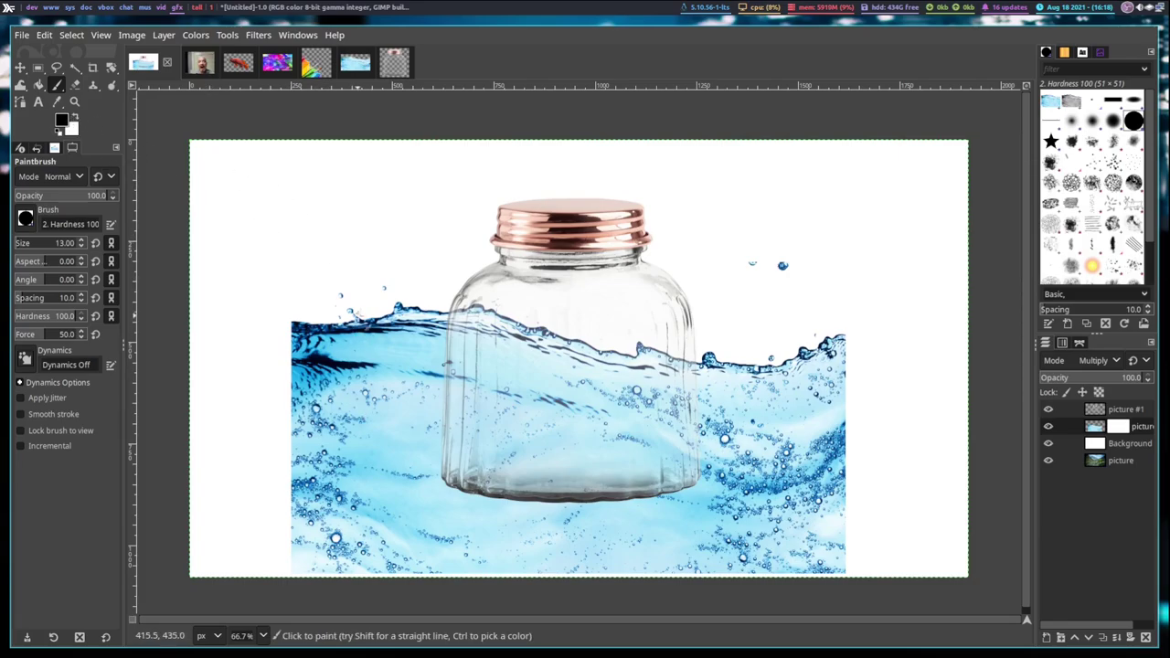
Step: Hide some water left of the jar by painting black on the mask with brush sizes 13 and 56, and restore it with white
{"action": "mouse_move", "coordinate": [348, 351]}
{"action": "left_mouse_down"}
{"action": "mouse_move", "coordinate": [343, 390]}
{"action": "mouse_move", "coordinate": [363, 436]}
{"action": "mouse_move", "coordinate": [348, 331]}
{"action": "mouse_move", "coordinate": [356, 358]}
{"action": "left_mouse_up"}
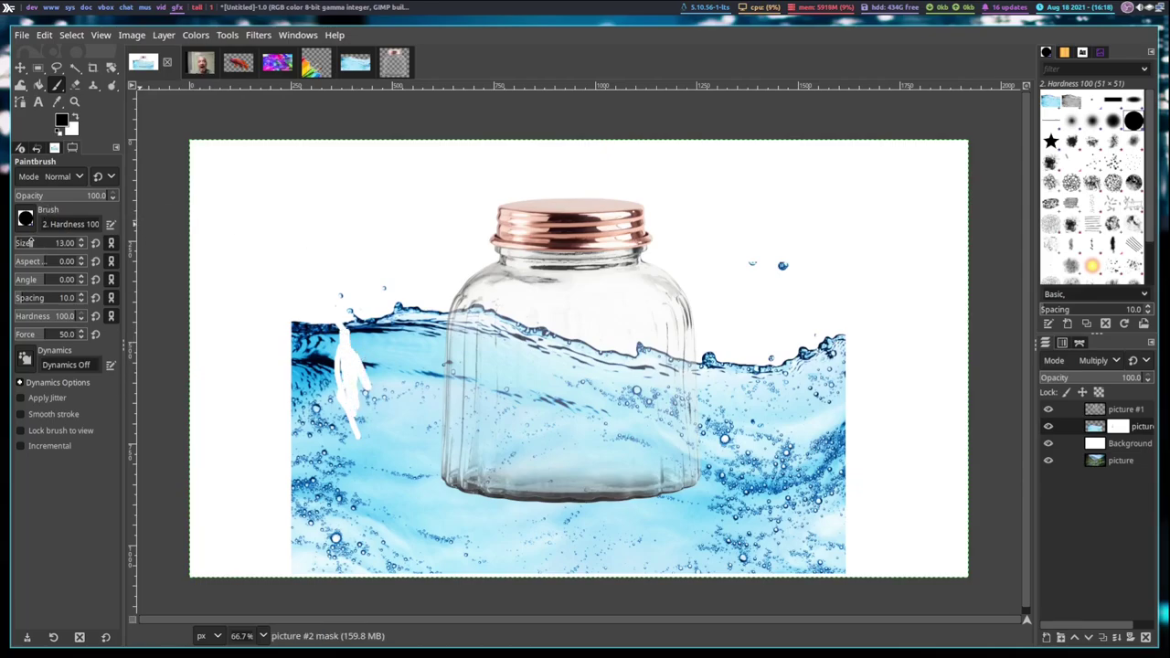
{"action": "left_click_drag", "start_coordinate": [30, 242], "coordinate": [27, 240]}
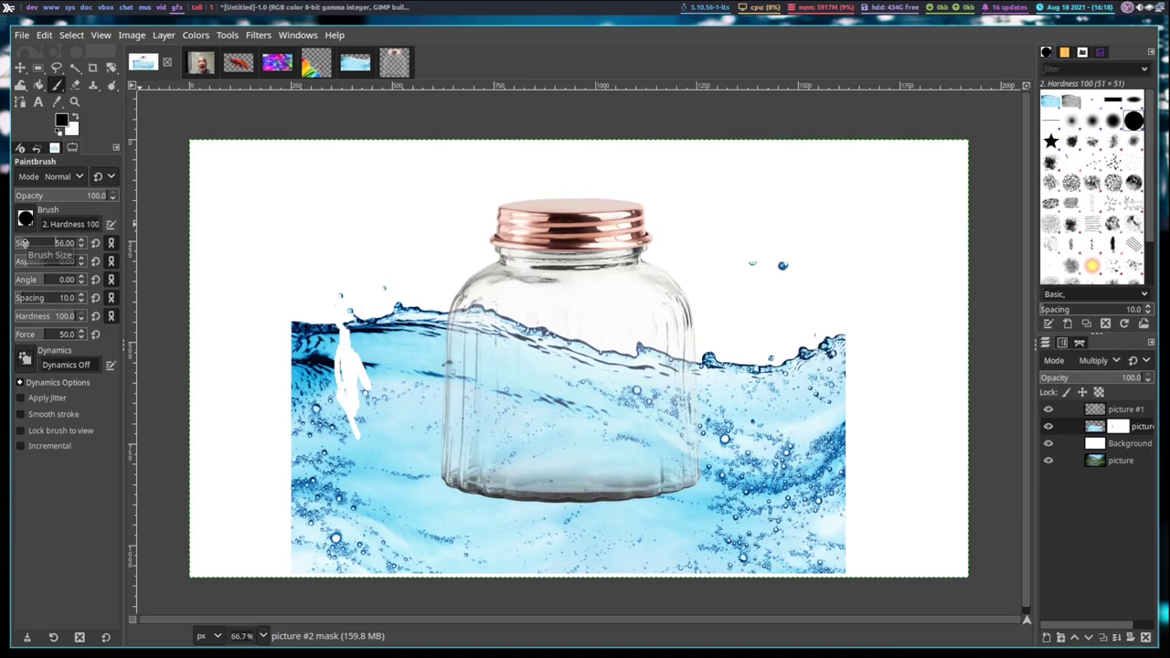
{"action": "mouse_move", "coordinate": [320, 329]}
{"action": "left_mouse_down"}
{"action": "mouse_move", "coordinate": [316, 403]}
{"action": "mouse_move", "coordinate": [340, 347]}
{"action": "mouse_move", "coordinate": [344, 448]}
{"action": "mouse_move", "coordinate": [406, 311]}
{"action": "mouse_move", "coordinate": [393, 291]}
{"action": "mouse_move", "coordinate": [342, 295]}
{"action": "mouse_move", "coordinate": [360, 285]}
{"action": "mouse_move", "coordinate": [402, 347]}
{"action": "mouse_move", "coordinate": [365, 379]}
{"action": "mouse_move", "coordinate": [384, 352]}
{"action": "mouse_move", "coordinate": [370, 448]}
{"action": "left_mouse_up"}
{"action": "key", "text": "x"}
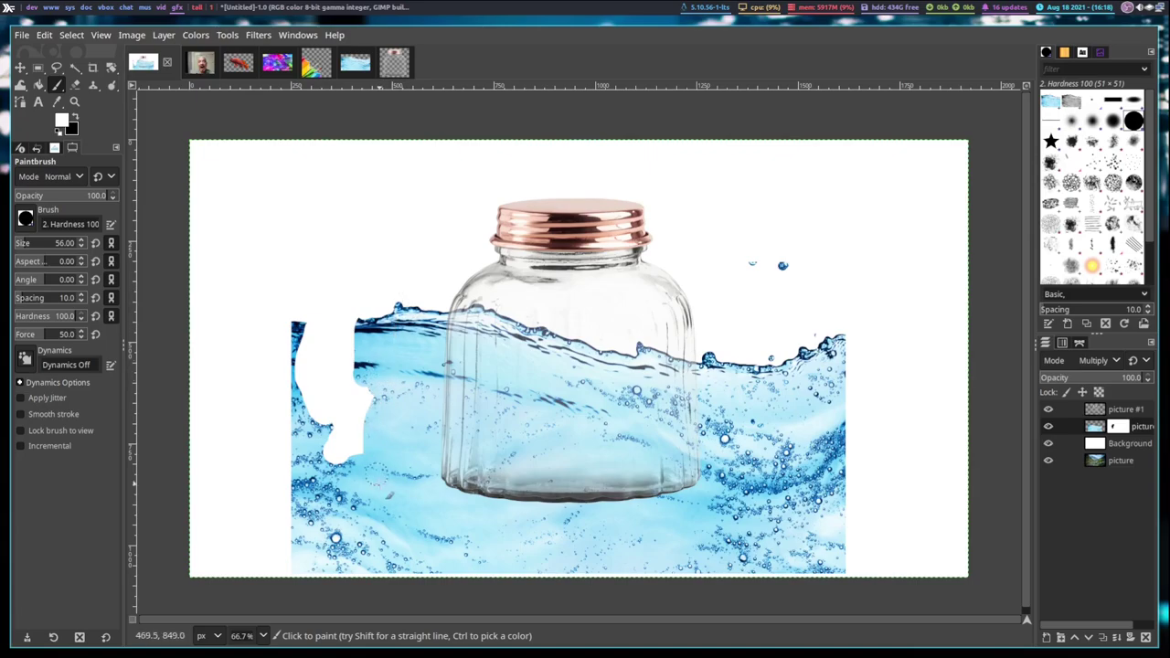
{"action": "mouse_move", "coordinate": [378, 358]}
{"action": "left_mouse_down"}
{"action": "mouse_move", "coordinate": [361, 444]}
{"action": "mouse_move", "coordinate": [352, 347]}
{"action": "mouse_move", "coordinate": [329, 402]}
{"action": "mouse_move", "coordinate": [345, 413]}
{"action": "mouse_move", "coordinate": [334, 361]}
{"action": "mouse_move", "coordinate": [352, 348]}
{"action": "mouse_move", "coordinate": [315, 416]}
{"action": "mouse_move", "coordinate": [281, 398]}
{"action": "mouse_move", "coordinate": [320, 331]}
{"action": "left_mouse_up"}
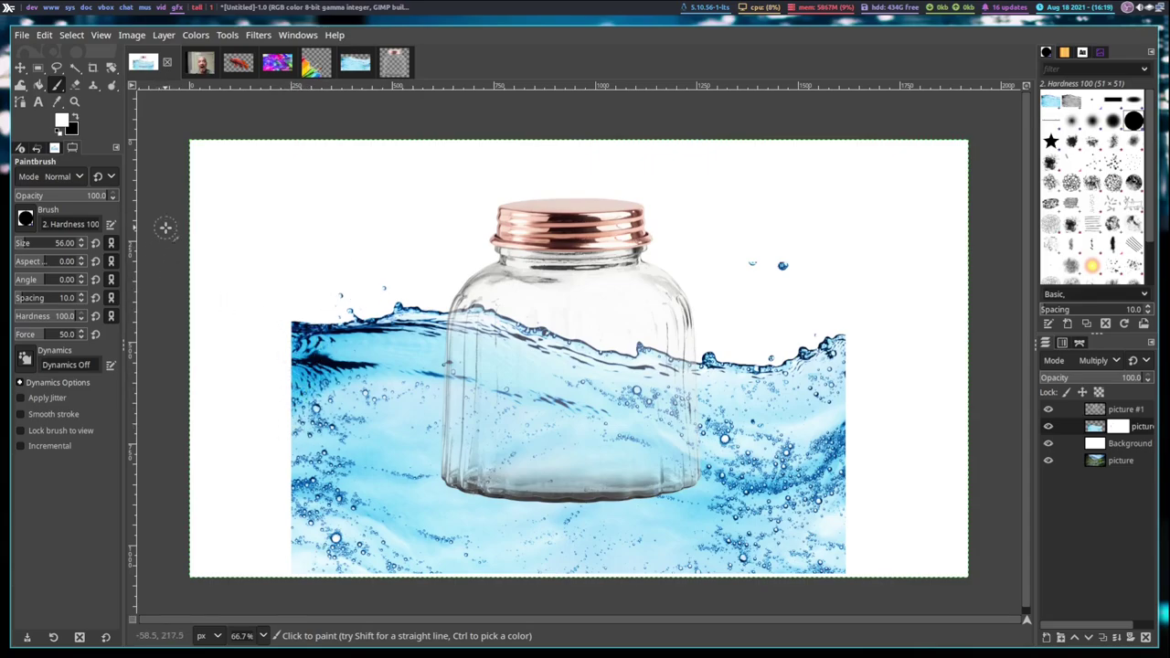
Step: Select a rectangle of about 508 × 1110 px left of the jar and fill it with black on the water layer's mask
{"action": "left_click", "coordinate": [38, 70]}
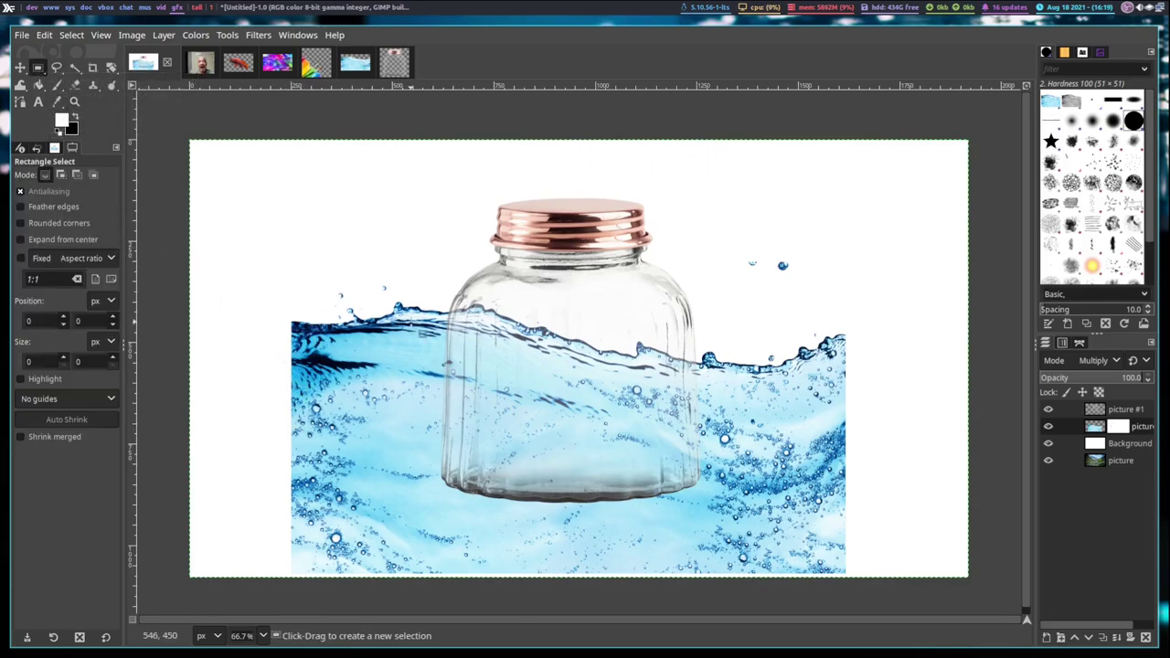
{"action": "left_click_drag", "start_coordinate": [231, 195], "coordinate": [438, 644]}
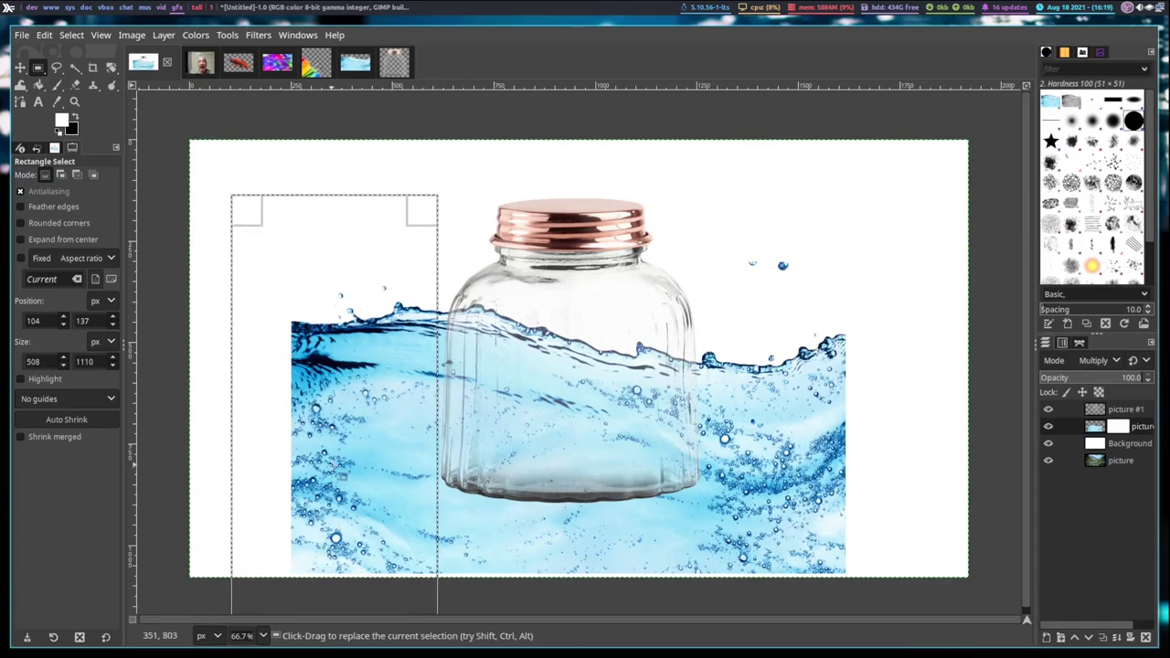
{"action": "left_click", "coordinate": [38, 85]}
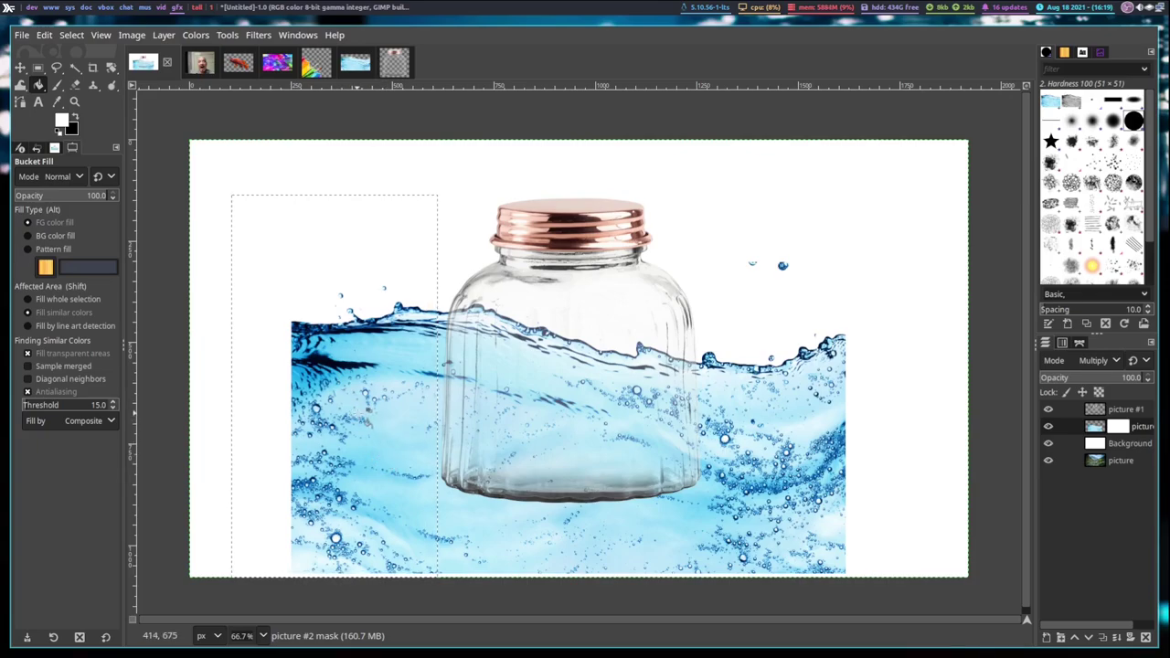
{"action": "key", "text": "ctrl+shift+a"}
{"action": "left_click", "coordinate": [74, 119]}
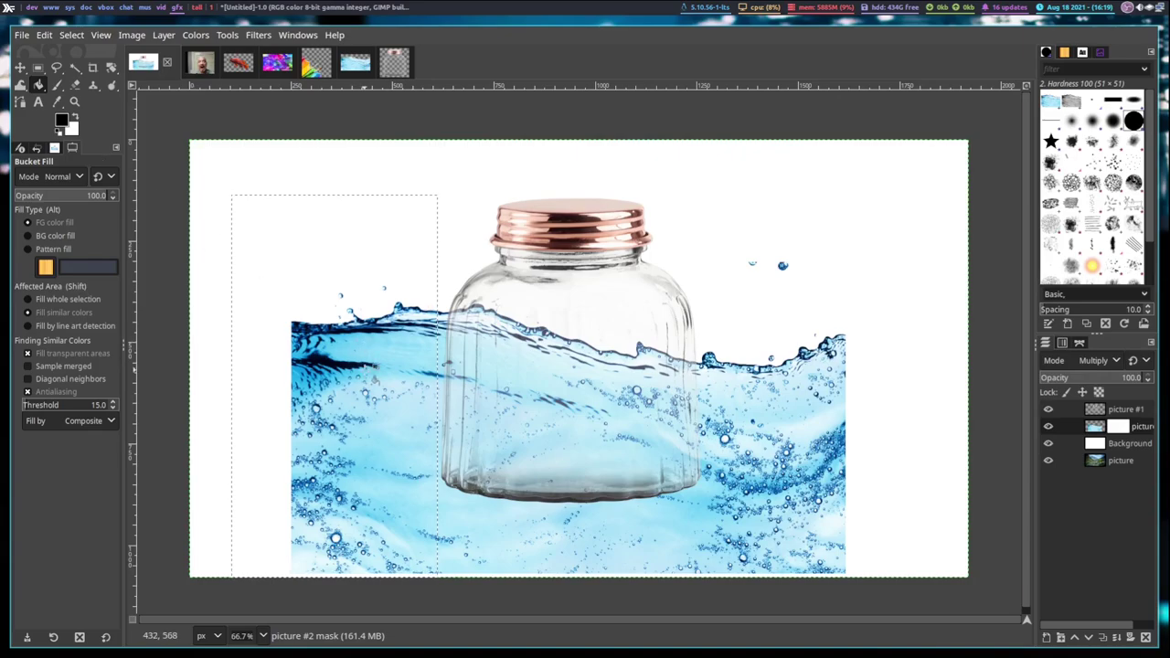
{"action": "left_click", "coordinate": [366, 370]}
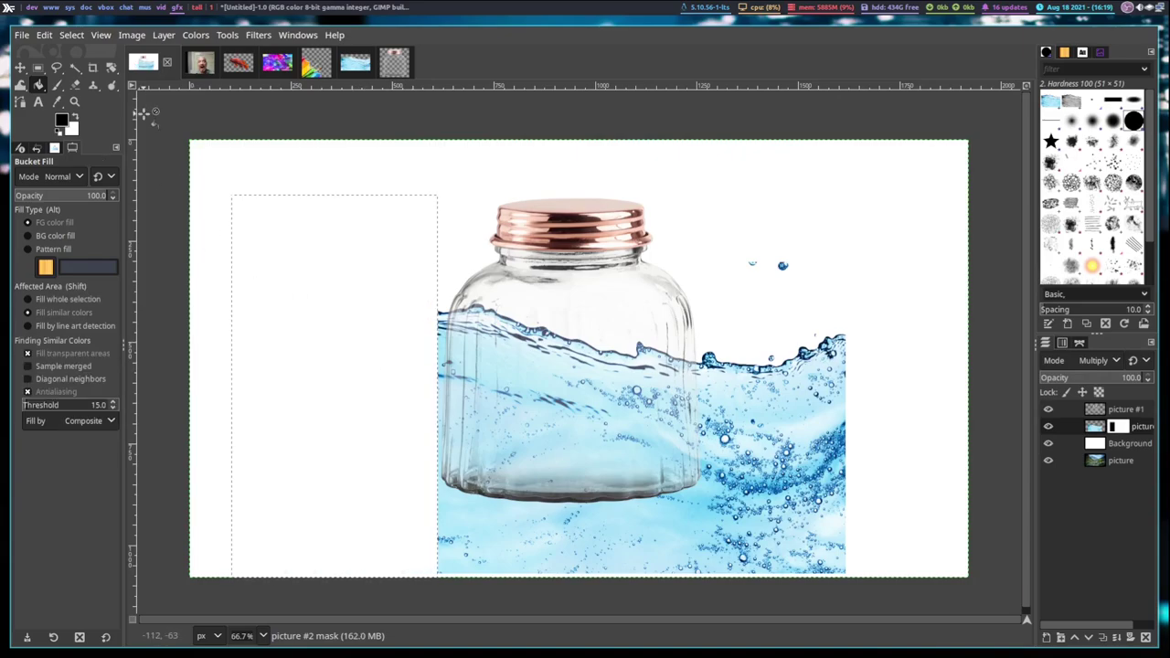
Step: Select a rectangle of about 544 × 1029 px right of the jar and fill it with black on the water layer's mask
{"action": "key", "text": "r"}
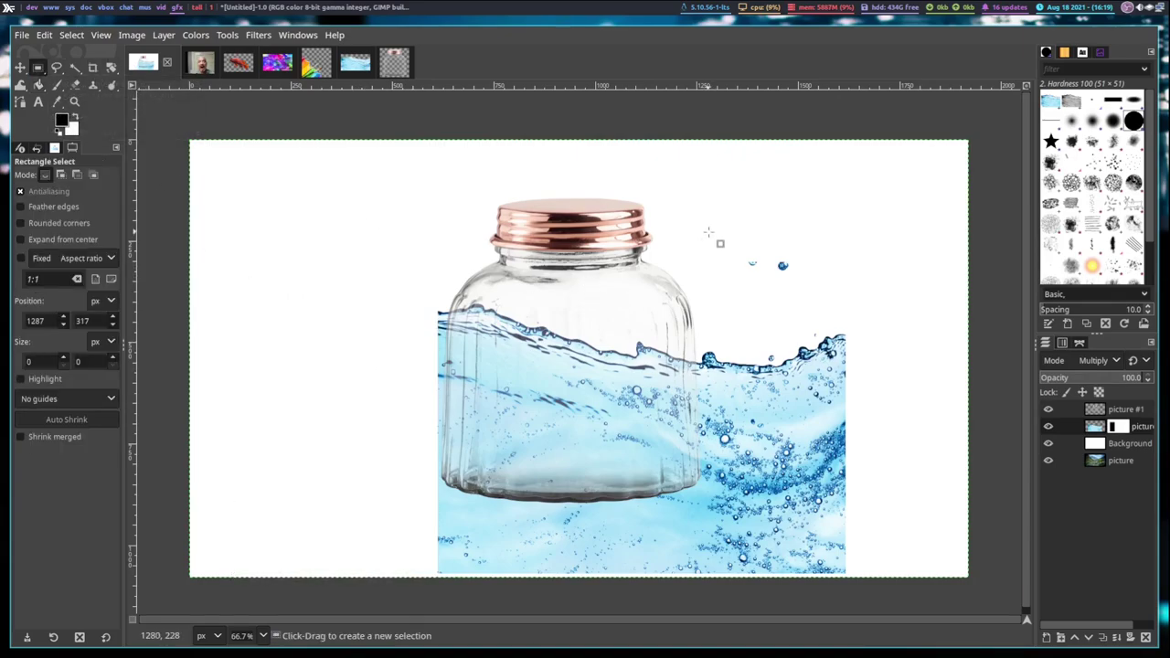
{"action": "left_click_drag", "start_coordinate": [710, 231], "coordinate": [921, 614]}
{"action": "left_click_drag", "start_coordinate": [732, 421], "coordinate": [722, 421]}
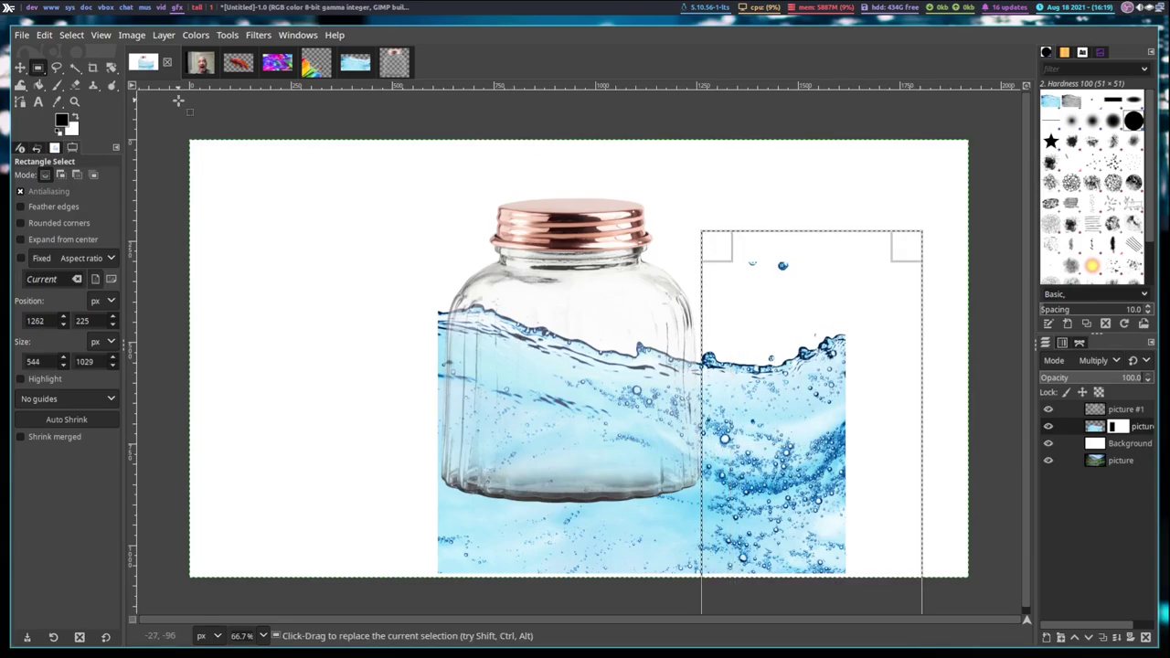
{"action": "key", "text": "shift+b"}
{"action": "left_click", "coordinate": [847, 429], "text": "shift"}
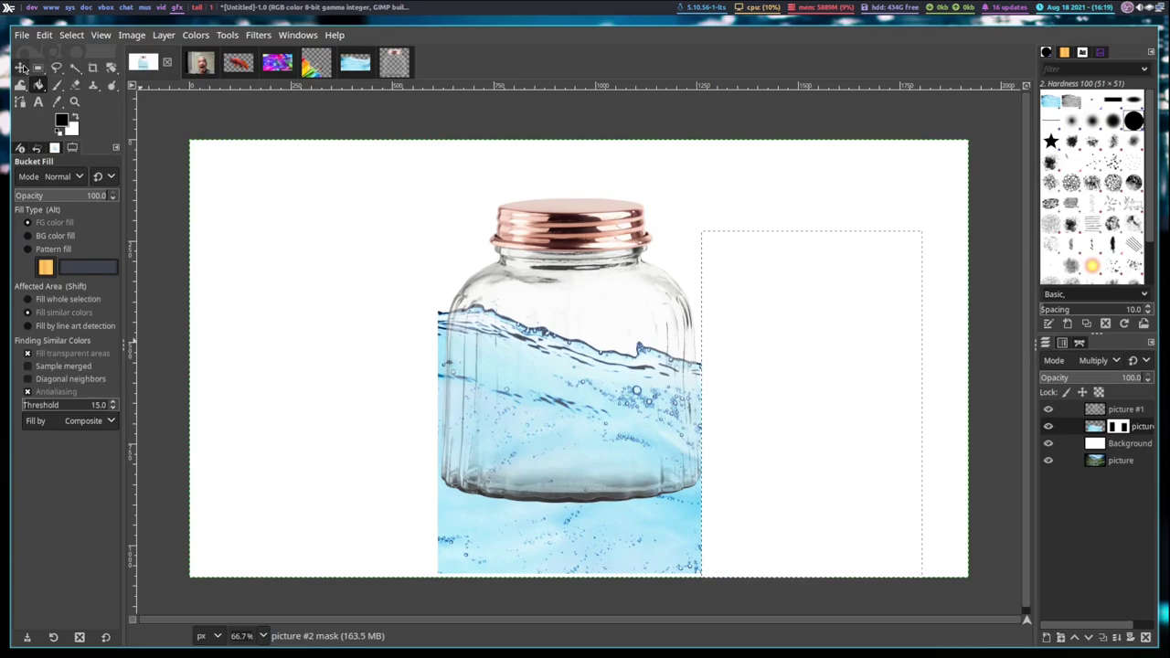
Step: Select a rectangle of about 930 × 364 px below the jar, fill it with black on the water layer's mask, and deselect
{"action": "left_click", "coordinate": [38, 68]}
{"action": "left_click", "coordinate": [738, 588]}
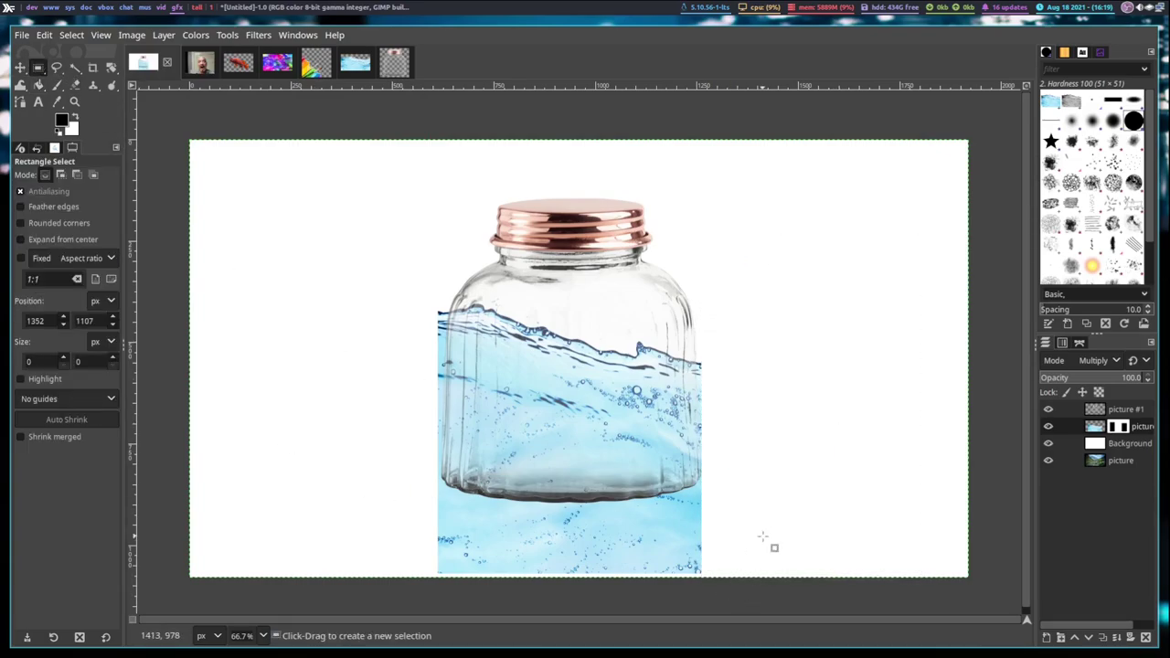
{"action": "left_click_drag", "start_coordinate": [781, 504], "coordinate": [404, 651]}
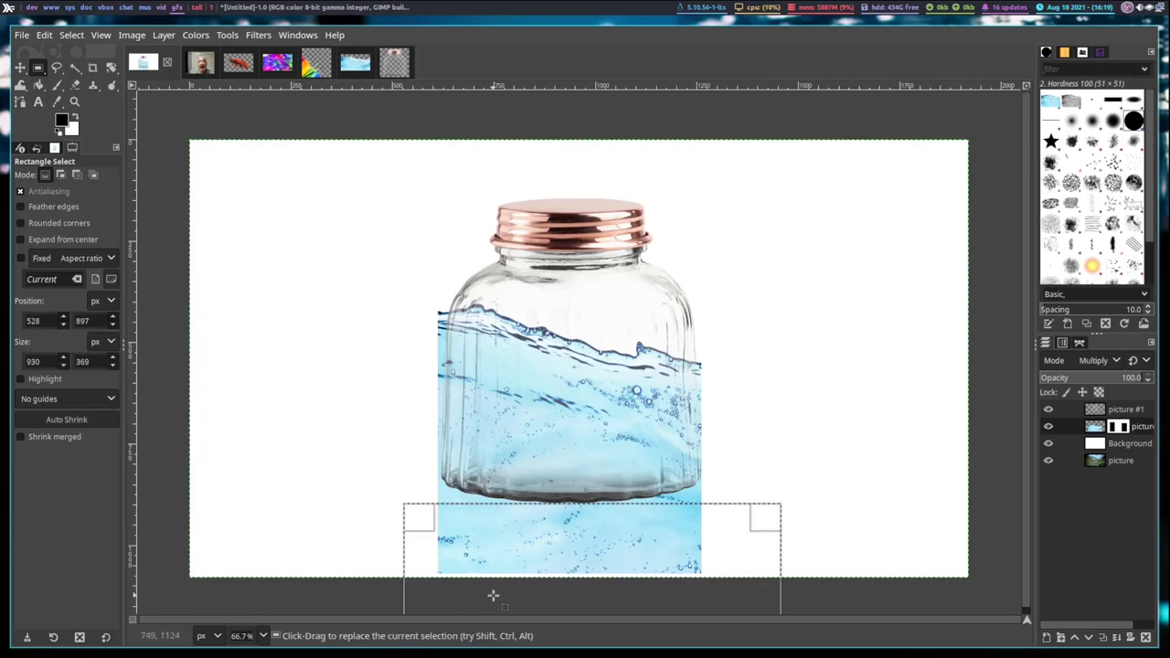
{"action": "left_click_drag", "start_coordinate": [565, 526], "coordinate": [565, 530]}
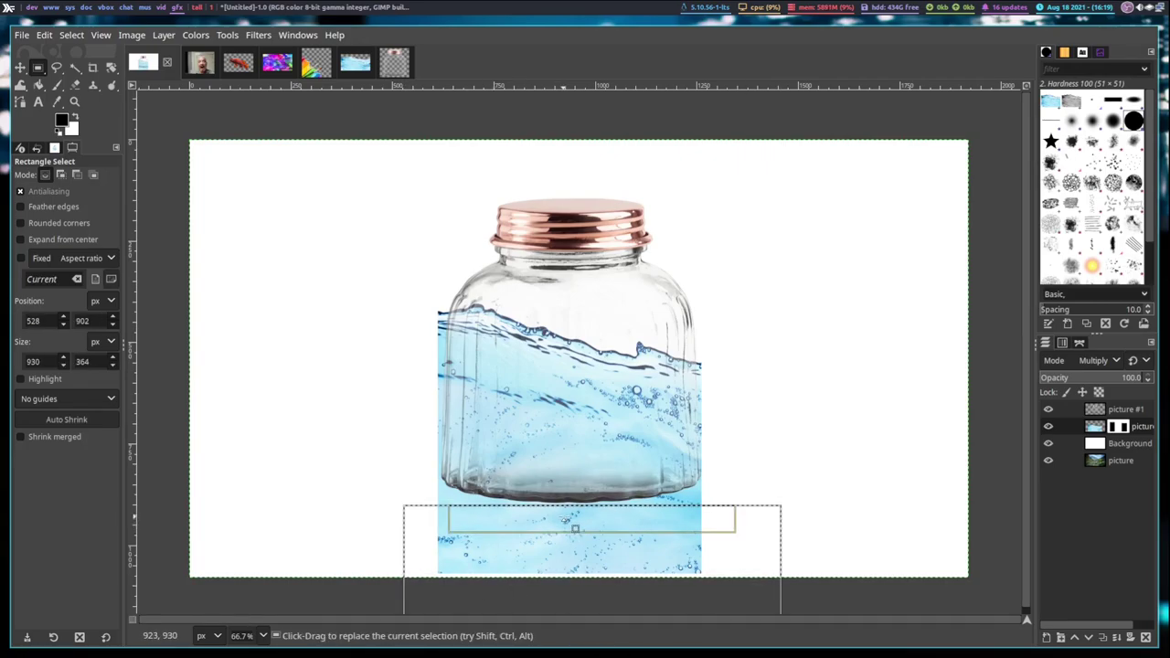
{"action": "left_click", "coordinate": [38, 84]}
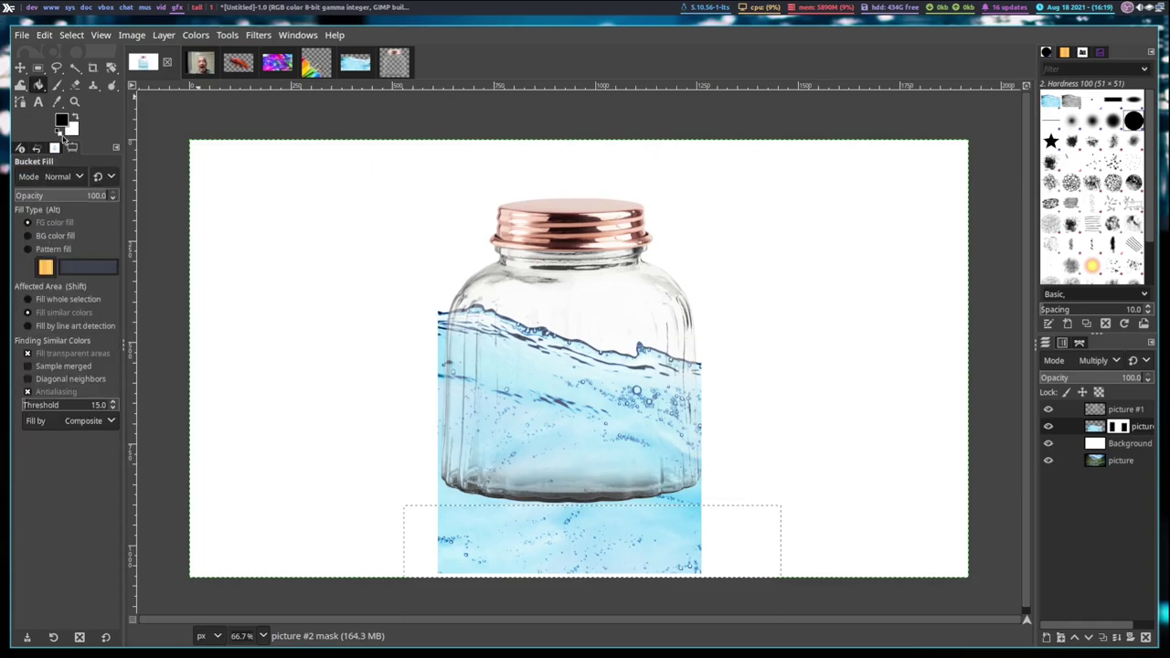
{"action": "left_click", "coordinate": [590, 549], "text": "shift"}
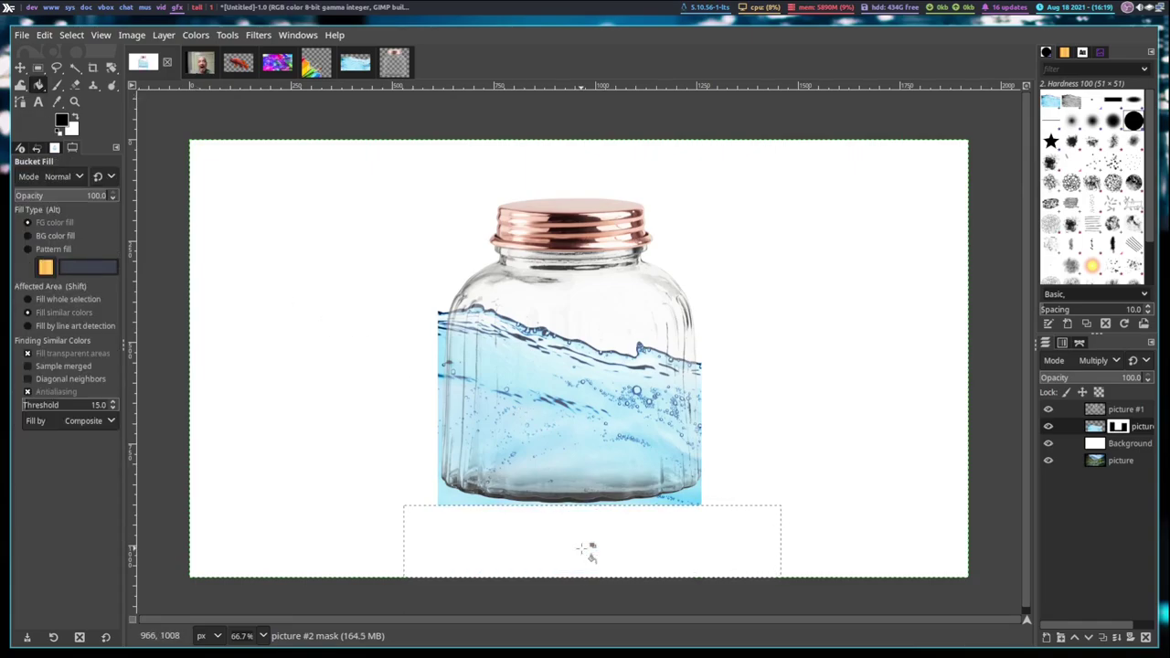
{"action": "left_click", "coordinate": [38, 68]}
{"action": "left_click", "coordinate": [367, 180]}
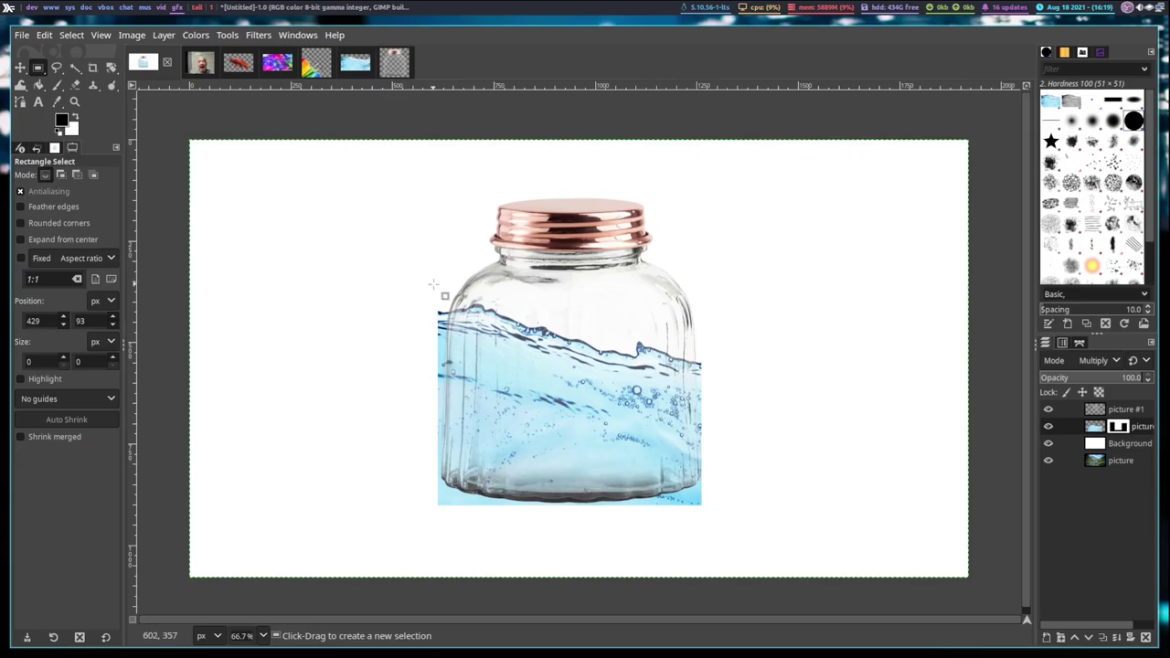
Step: At 200% zoom, paint black with a size 22 brush on the water layer's mask along the jar's upper left edge, redoing the first attempt
{"action": "left_click", "coordinate": [263, 637]}
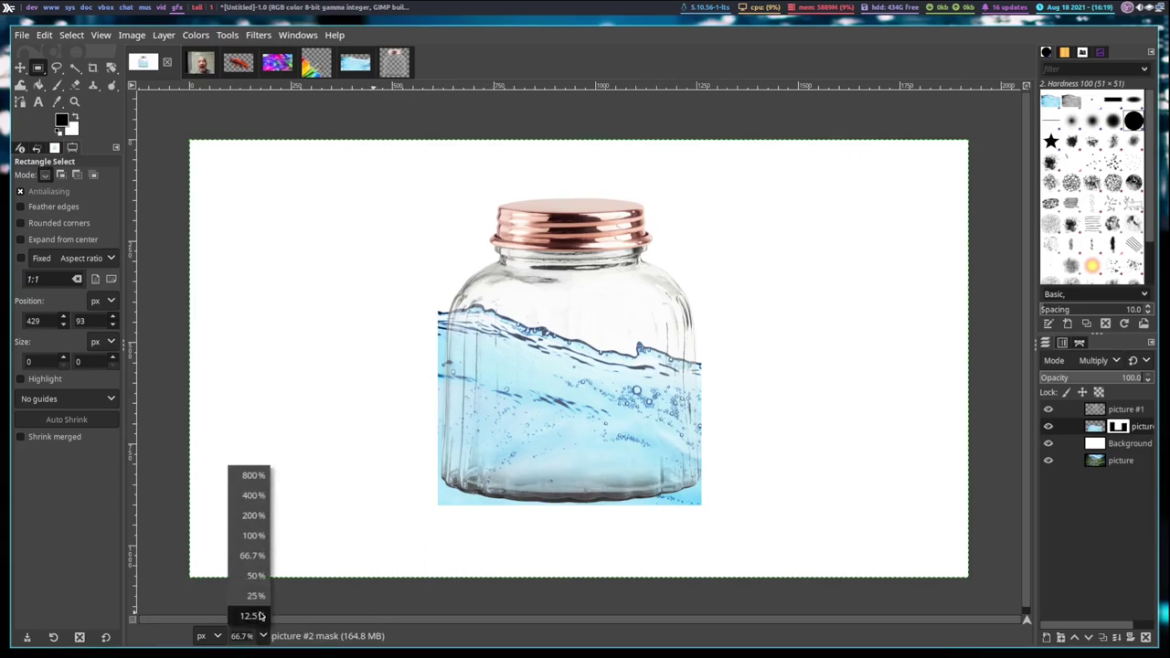
{"action": "left_click", "coordinate": [246, 516]}
{"action": "key", "text": "super+2"}
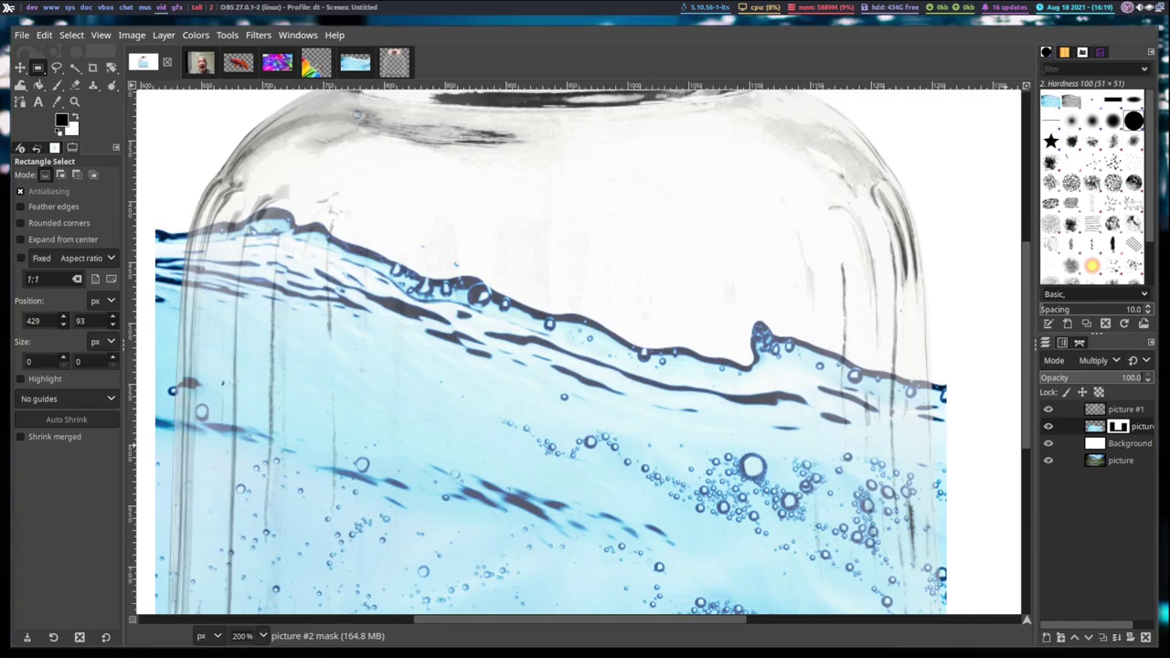
{"action": "key", "text": "super+1"}
{"action": "left_click", "coordinate": [57, 85]}
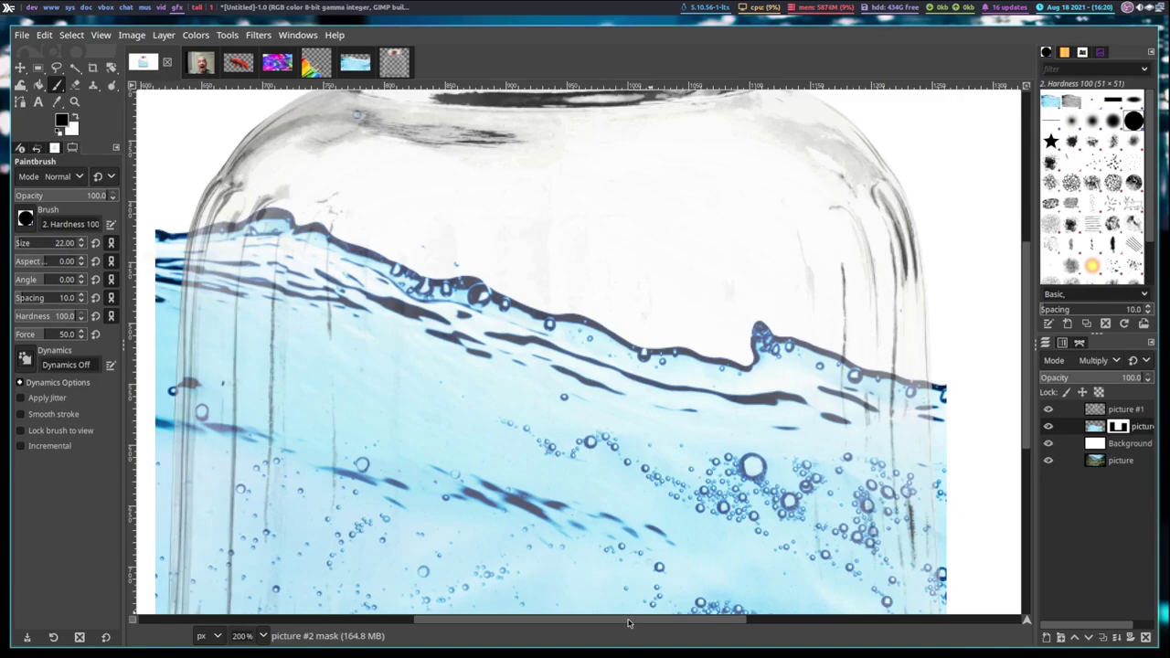
{"action": "left_click_drag", "start_coordinate": [628, 623], "coordinate": [598, 623]}
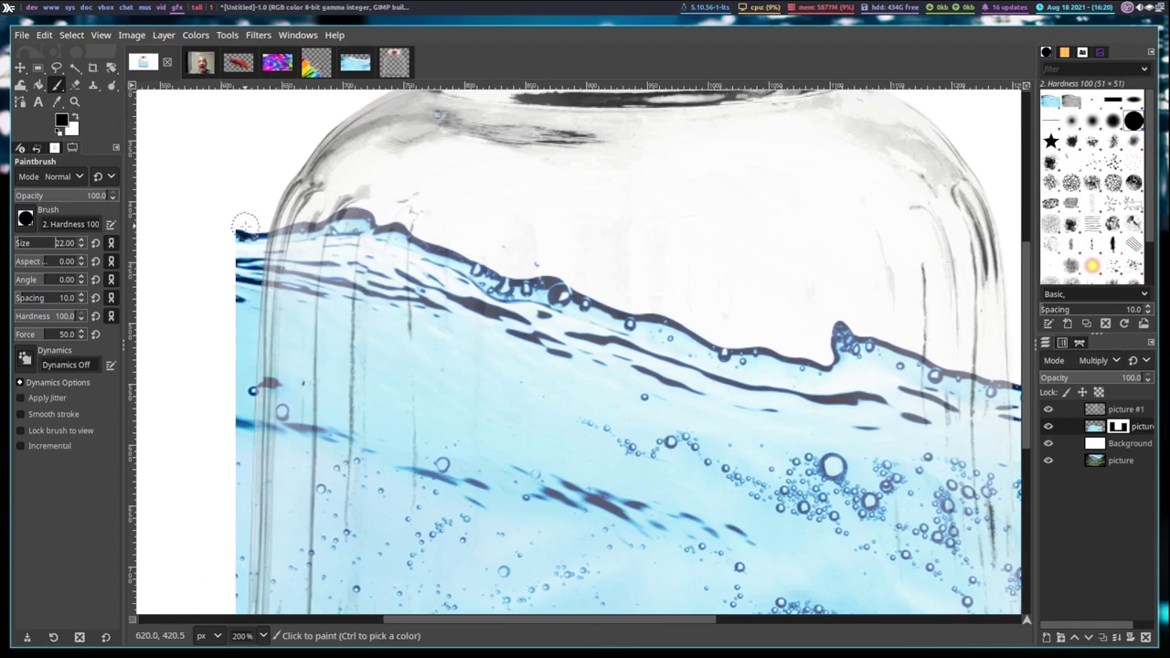
{"action": "mouse_move", "coordinate": [245, 226]}
{"action": "left_mouse_down"}
{"action": "mouse_move", "coordinate": [242, 264]}
{"action": "mouse_move", "coordinate": [256, 229]}
{"action": "left_mouse_up"}
{"action": "scroll", "coordinate": [246, 247], "scroll_direction": "down", "scroll_amount": 3}
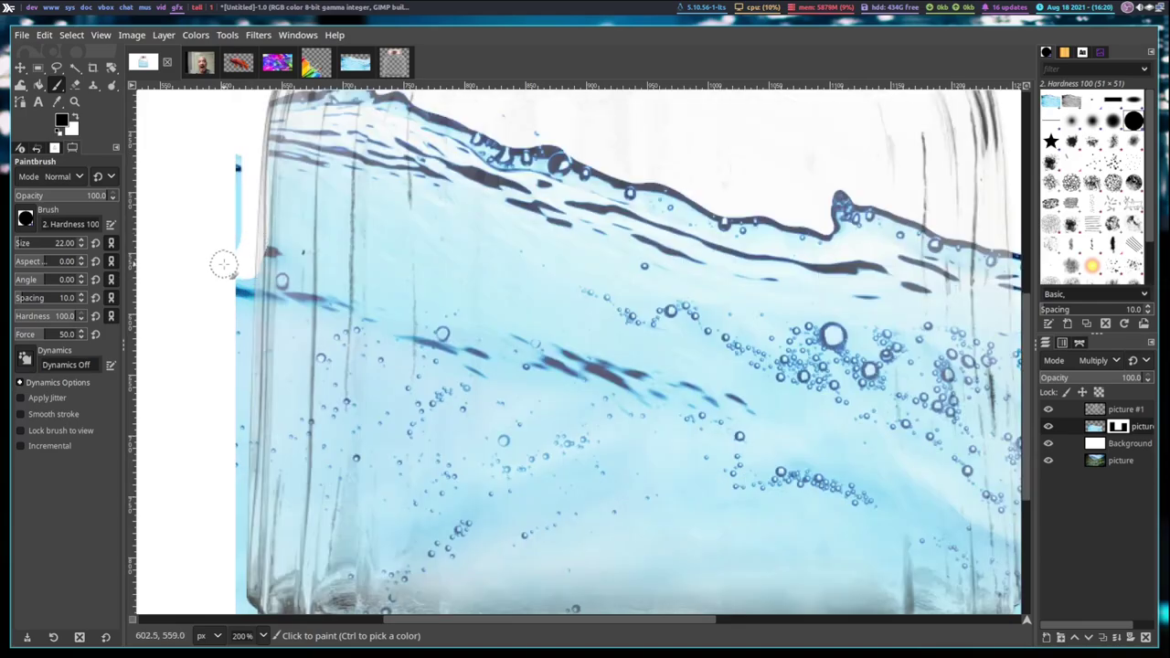
{"action": "mouse_move", "coordinate": [224, 265]}
{"action": "left_mouse_down"}
{"action": "mouse_move", "coordinate": [237, 195]}
{"action": "mouse_move", "coordinate": [223, 161]}
{"action": "mouse_move", "coordinate": [204, 246]}
{"action": "mouse_move", "coordinate": [260, 313]}
{"action": "left_mouse_up"}
{"action": "key", "text": "ctrl+z"}
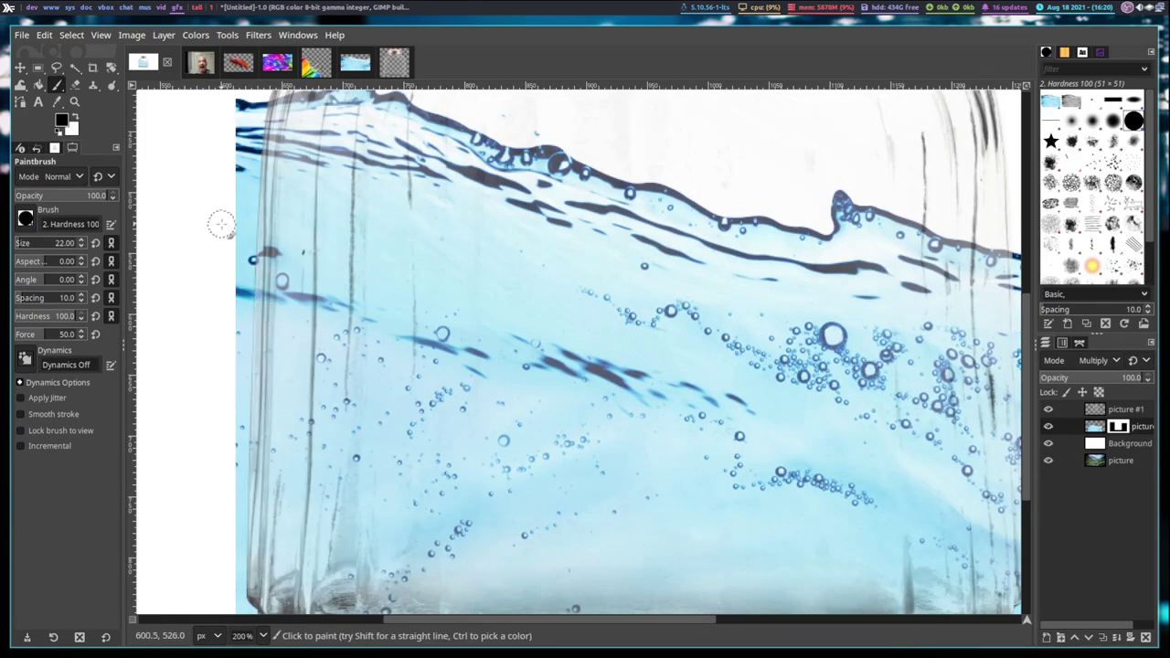
{"action": "scroll", "coordinate": [224, 229], "scroll_direction": "up", "scroll_amount": 3}
{"action": "mouse_move", "coordinate": [245, 232]}
{"action": "left_mouse_down"}
{"action": "mouse_move", "coordinate": [244, 378]}
{"action": "mouse_move", "coordinate": [244, 345]}
{"action": "left_mouse_up"}
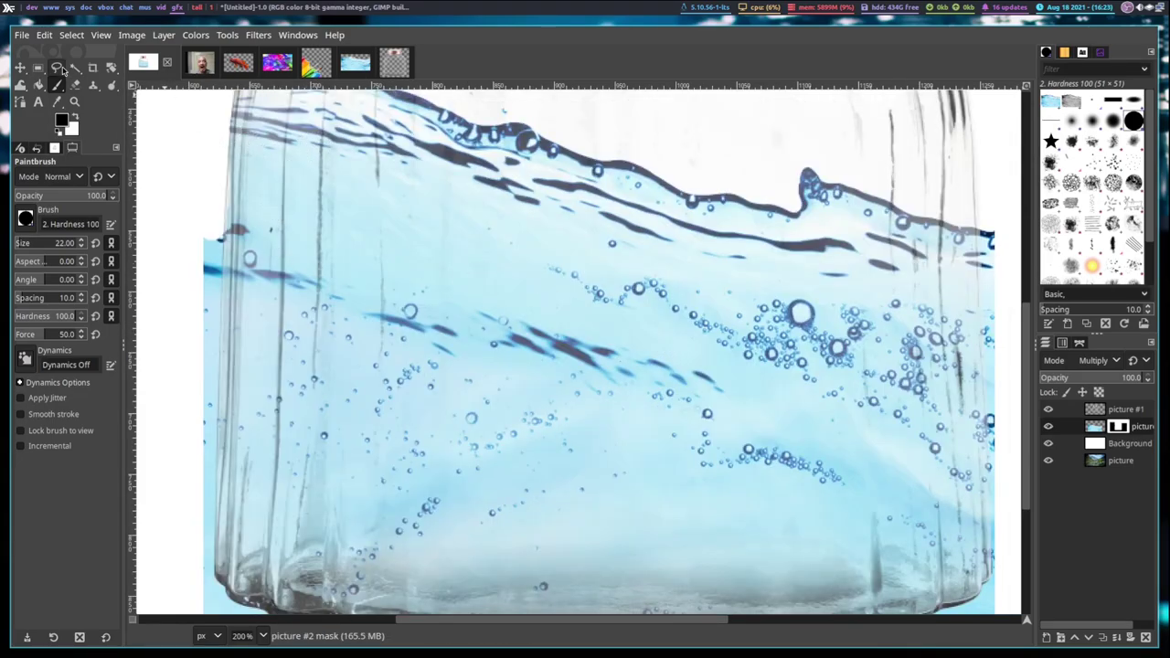
Step: Outline the leftover water along the jar's lower left side with Free Select, fill it with black on the mask, and deselect
{"action": "left_click", "coordinate": [57, 67]}
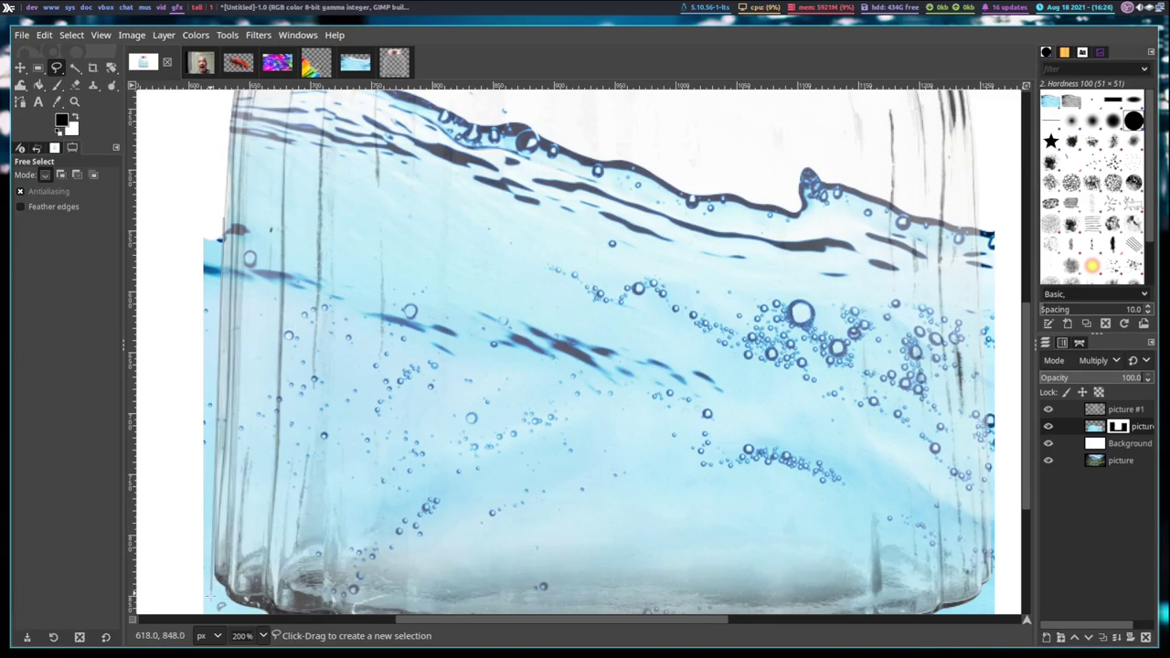
{"action": "scroll", "coordinate": [212, 594], "scroll_direction": "down", "scroll_amount": 3}
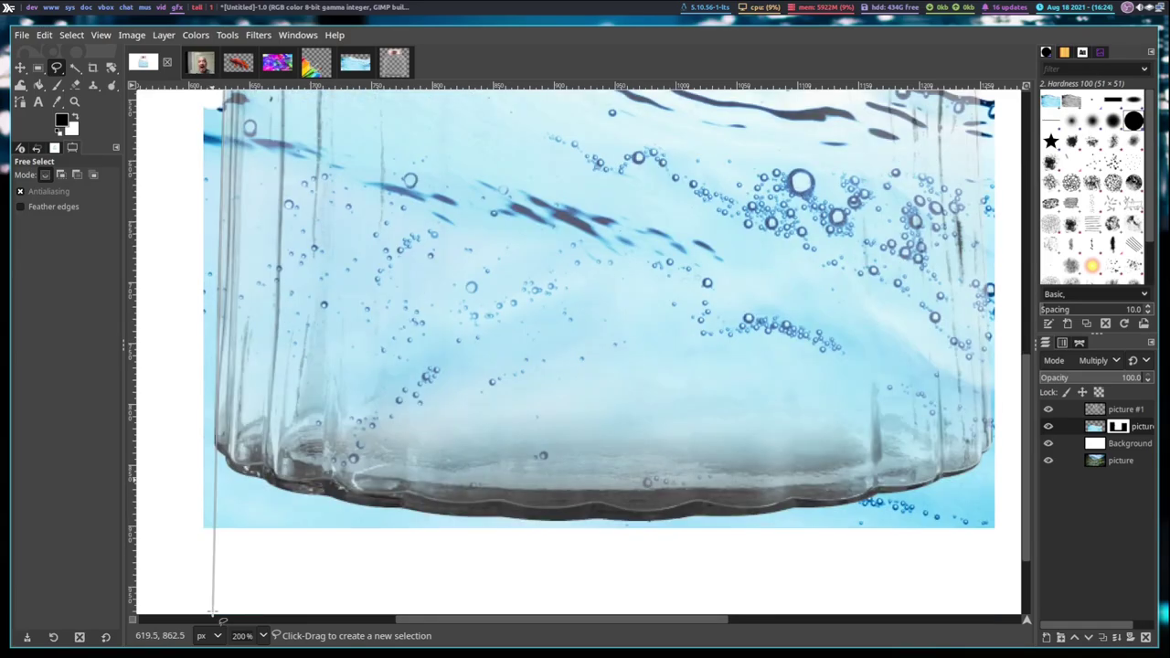
{"action": "left_click", "coordinate": [211, 547]}
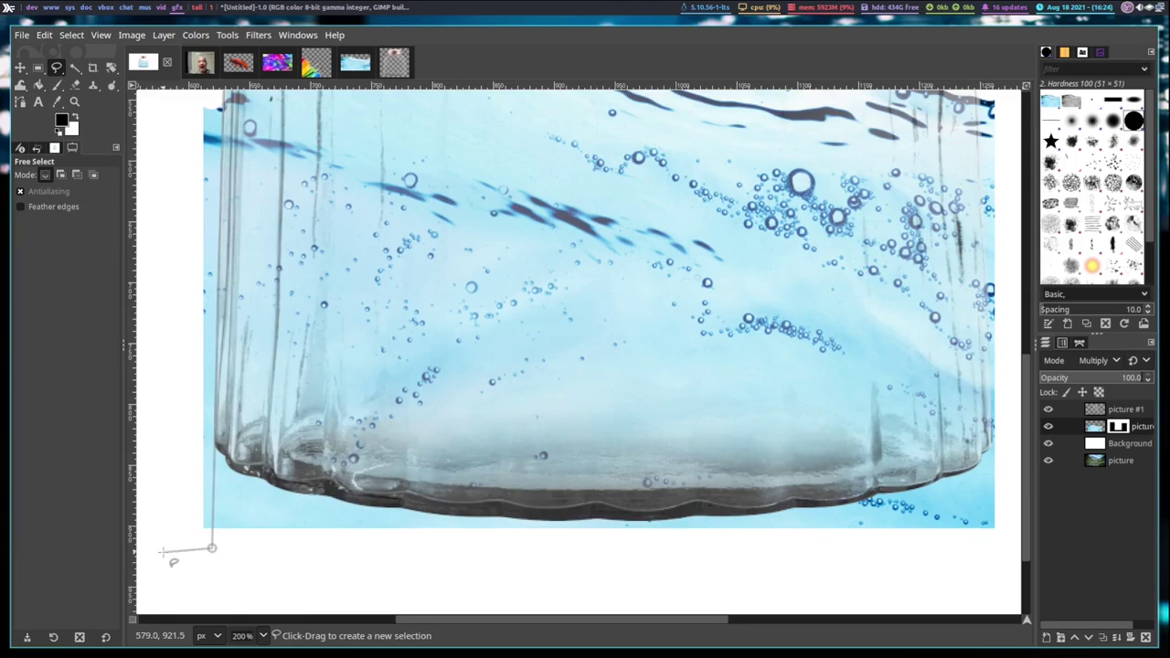
{"action": "scroll", "coordinate": [168, 146], "scroll_direction": "up", "scroll_amount": 3}
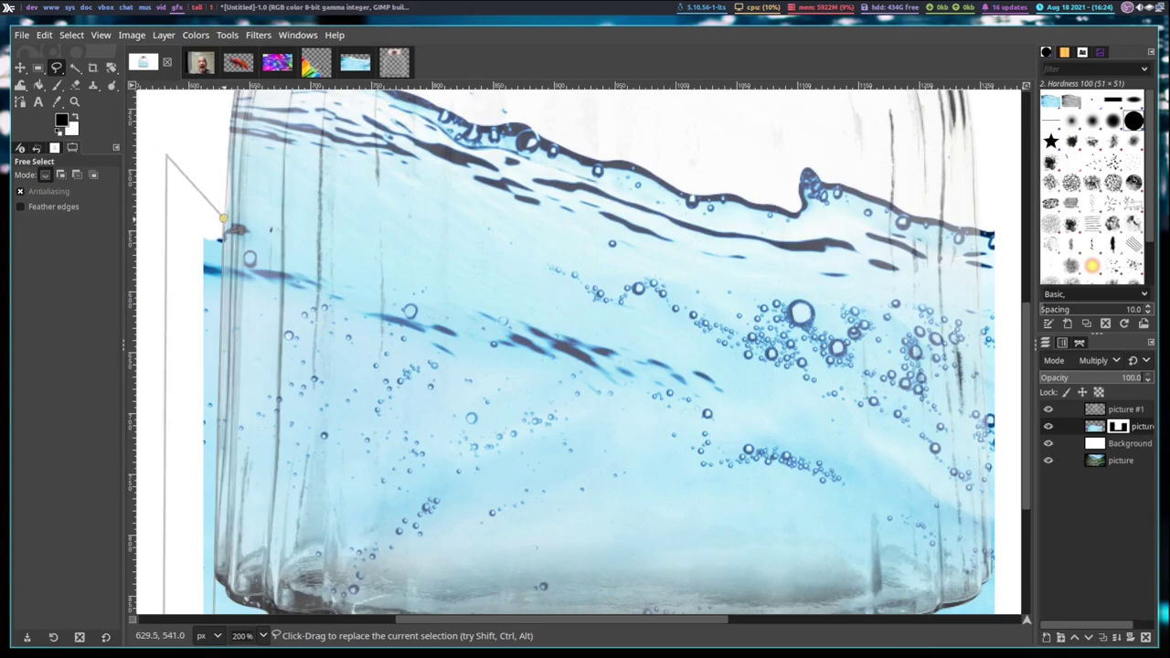
{"action": "left_click", "coordinate": [224, 218]}
{"action": "left_click", "coordinate": [39, 85]}
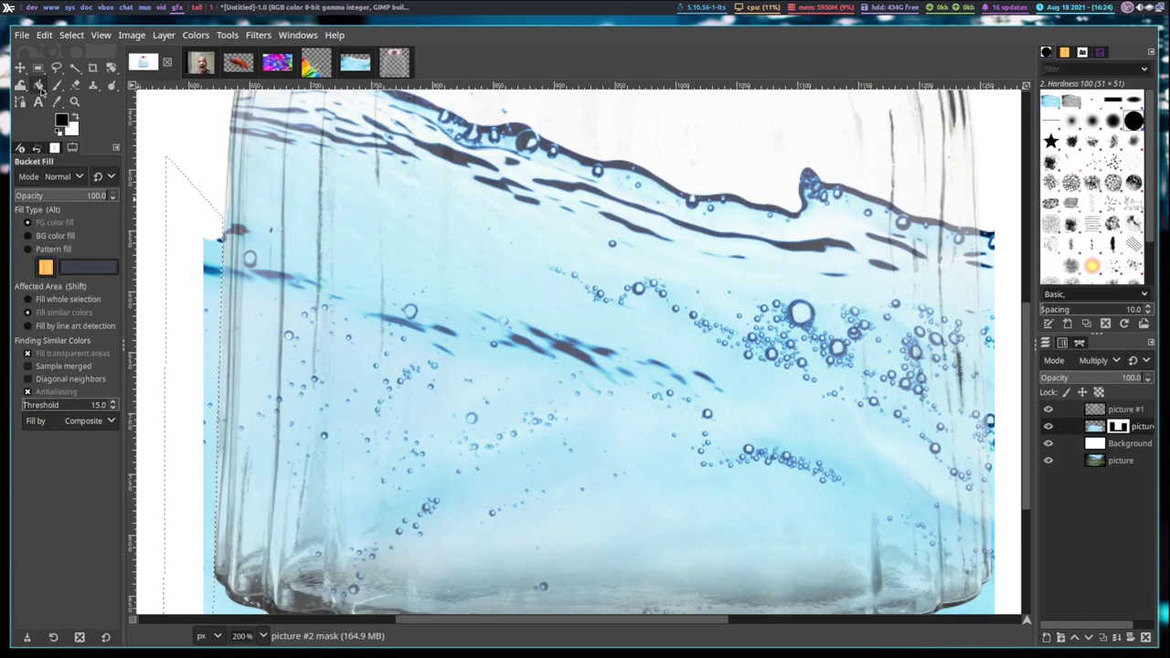
{"action": "left_click", "coordinate": [206, 293], "text": "shift"}
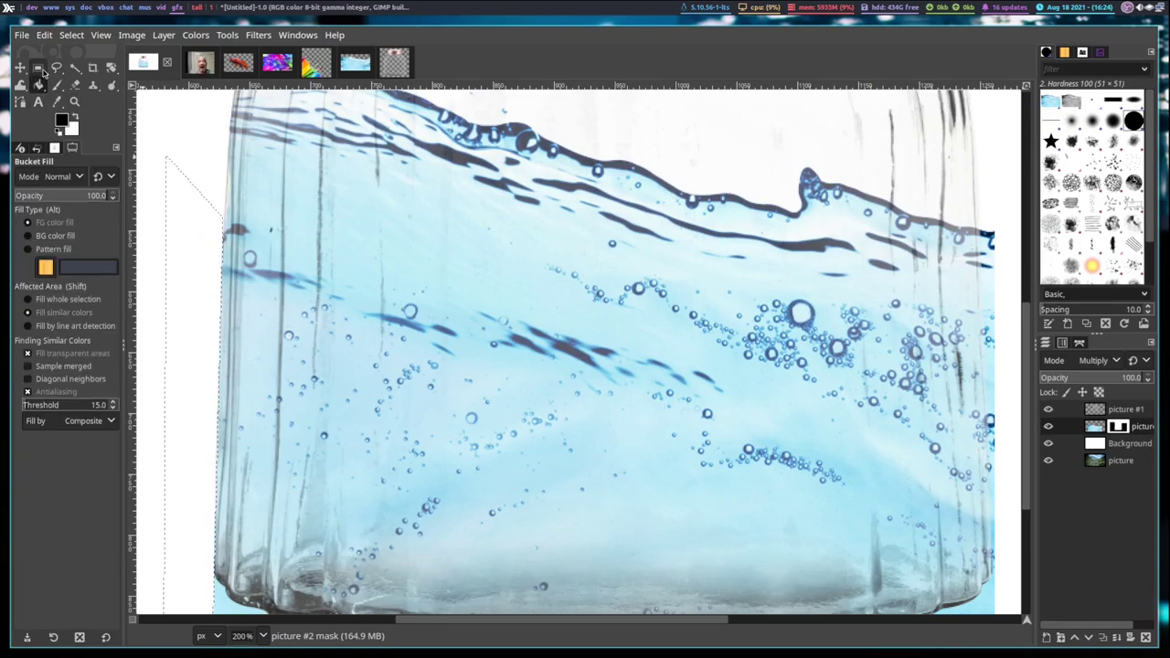
{"action": "left_click", "coordinate": [38, 67]}
{"action": "scroll", "coordinate": [315, 291], "scroll_direction": "down", "scroll_amount": 3}
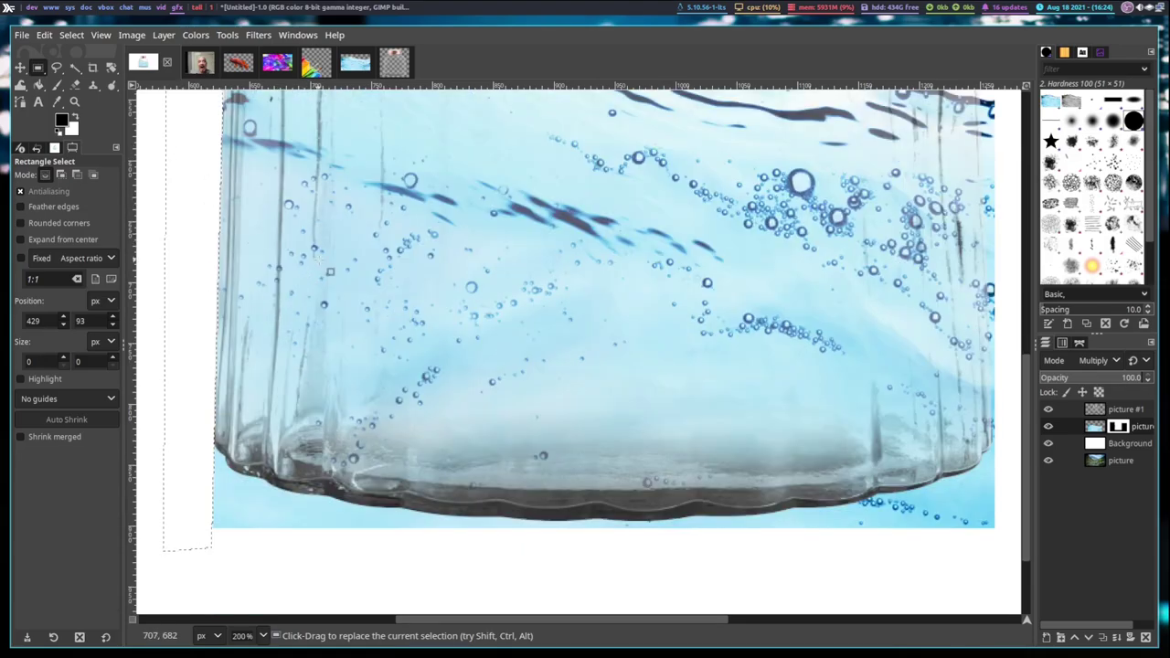
{"action": "left_click", "coordinate": [330, 272]}
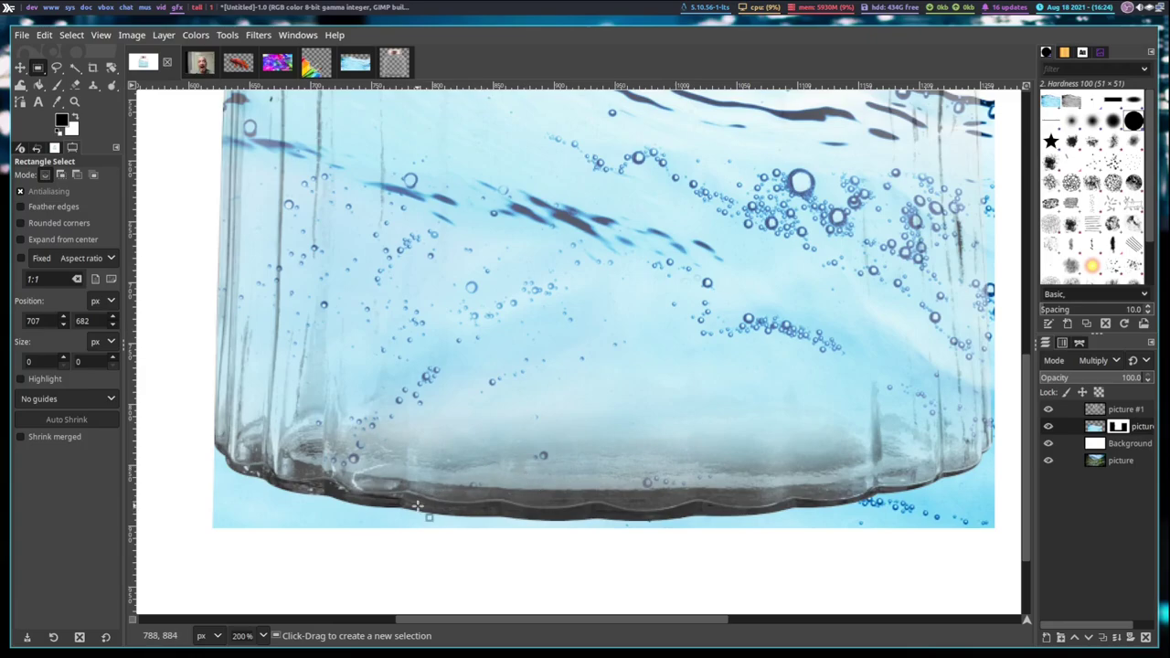
Step: Trace the jar's curved base with Free Select, enclose the water beneath it, and fill that area with black on the mask
{"action": "key", "text": "f"}
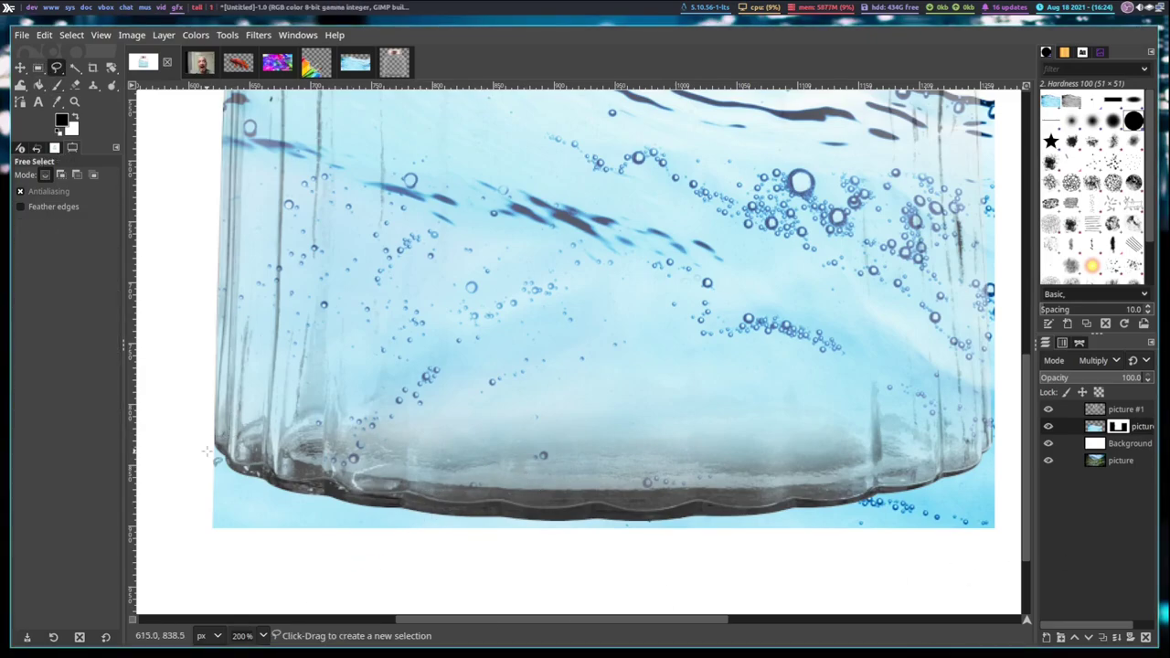
{"action": "mouse_move", "coordinate": [210, 443]}
{"action": "left_mouse_down"}
{"action": "mouse_move", "coordinate": [341, 519]}
{"action": "mouse_move", "coordinate": [292, 490]}
{"action": "mouse_move", "coordinate": [634, 515]}
{"action": "mouse_move", "coordinate": [851, 500]}
{"action": "mouse_move", "coordinate": [936, 482]}
{"action": "mouse_move", "coordinate": [1002, 440]}
{"action": "mouse_move", "coordinate": [992, 441]}
{"action": "mouse_move", "coordinate": [998, 561]}
{"action": "left_mouse_up"}
{"action": "left_click", "coordinate": [195, 559]}
{"action": "left_click", "coordinate": [210, 444]}
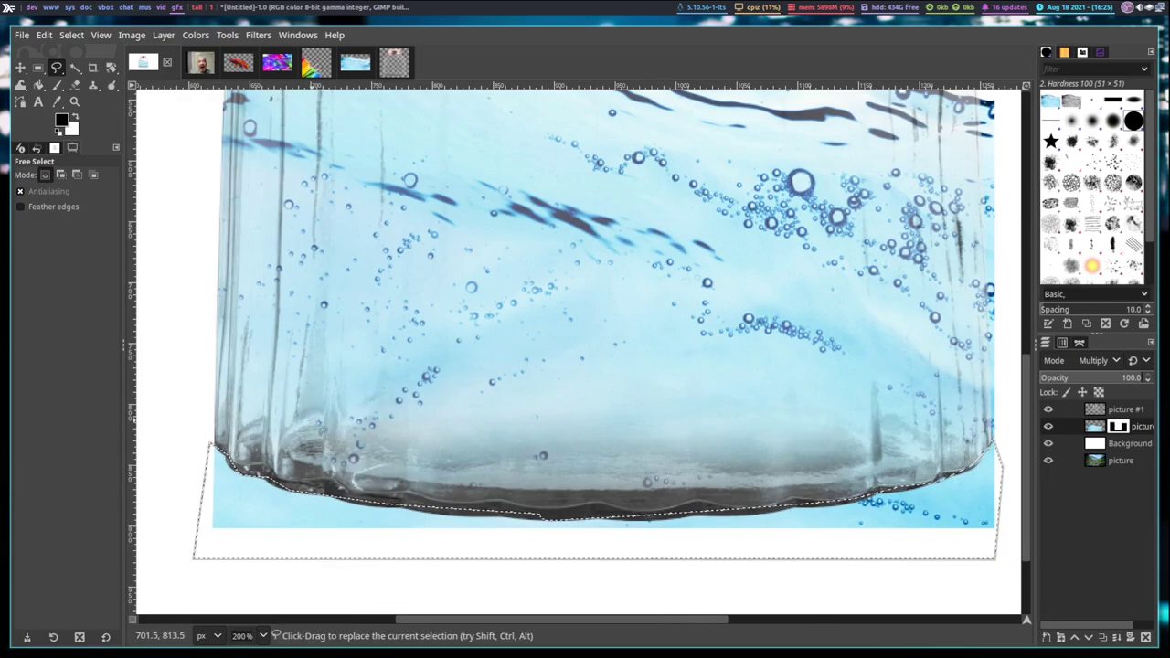
{"action": "key", "text": "Return"}
{"action": "key", "text": "shift+b"}
Step: Outline the leftover water along the jar's right side with Free Select, fill it with black on the mask, deselect, and return to 66.7% zoom
{"action": "key", "text": "f"}
{"action": "scroll", "coordinate": [789, 387], "scroll_direction": "up", "scroll_amount": 3}
{"action": "scroll", "coordinate": [789, 386], "scroll_direction": "right", "scroll_amount": 5}
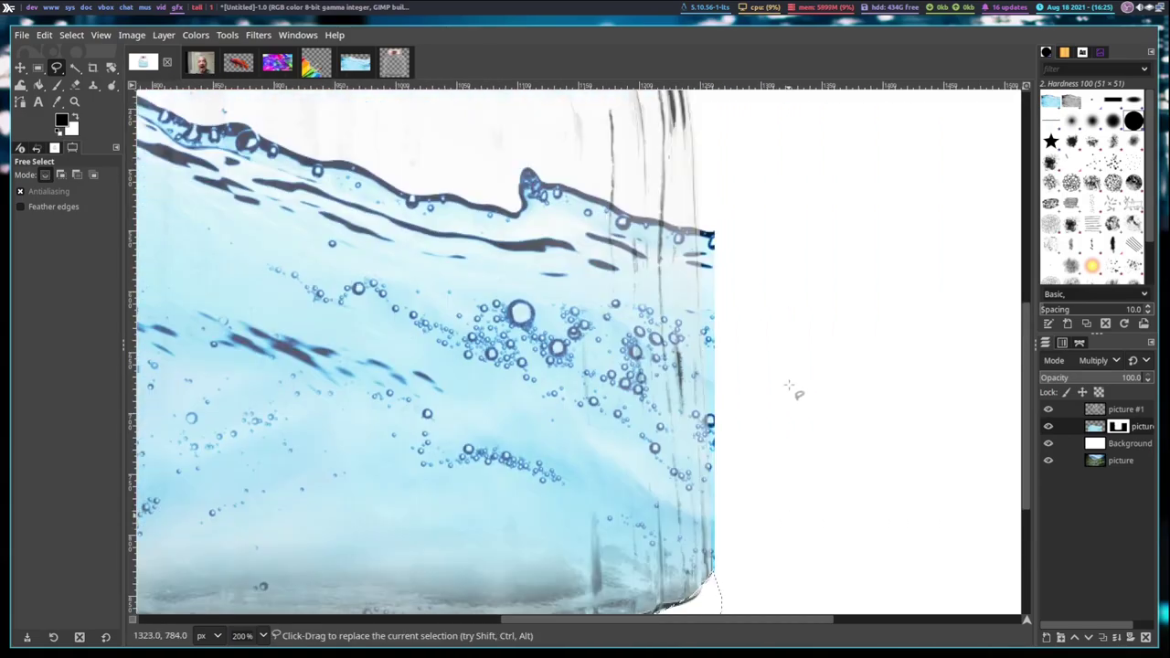
{"action": "mouse_move", "coordinate": [718, 578]}
{"action": "left_mouse_down"}
{"action": "mouse_move", "coordinate": [761, 398]}
{"action": "mouse_move", "coordinate": [706, 234]}
{"action": "left_mouse_up"}
{"action": "left_click", "coordinate": [781, 248]}
{"action": "left_click", "coordinate": [741, 562]}
{"action": "key", "text": "Return"}
{"action": "key", "text": "shift+b"}
{"action": "left_click", "coordinate": [736, 288]}
{"action": "key", "text": "r"}
{"action": "left_click", "coordinate": [242, 636]}
{"action": "left_click", "coordinate": [247, 553]}
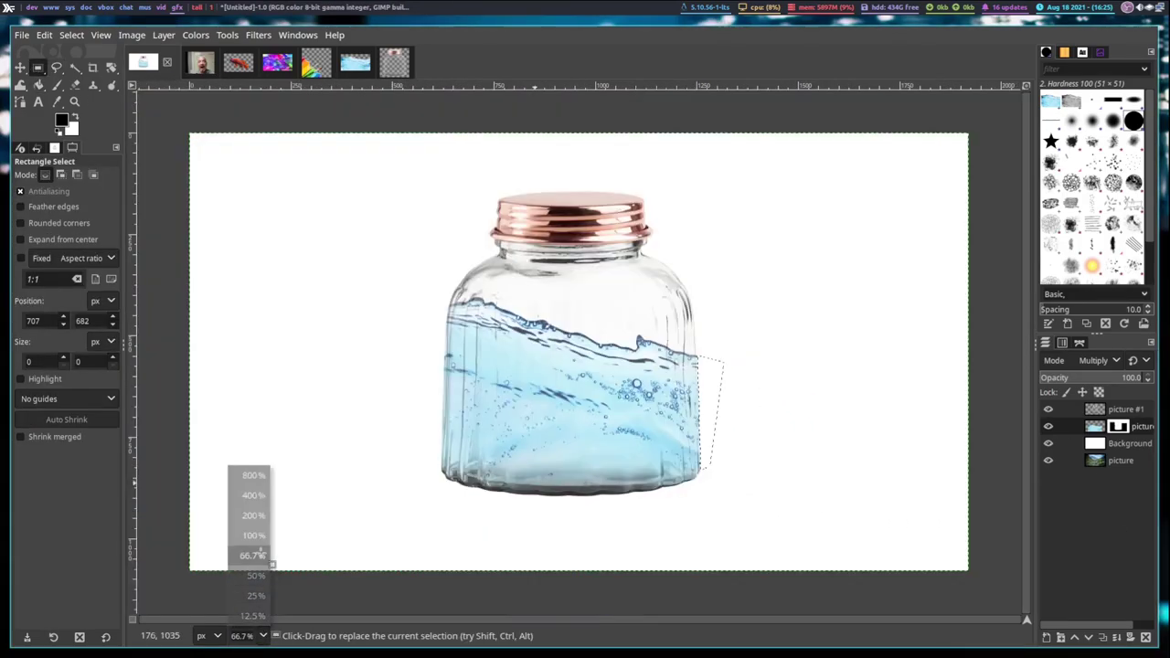
{"action": "left_click", "coordinate": [286, 238]}
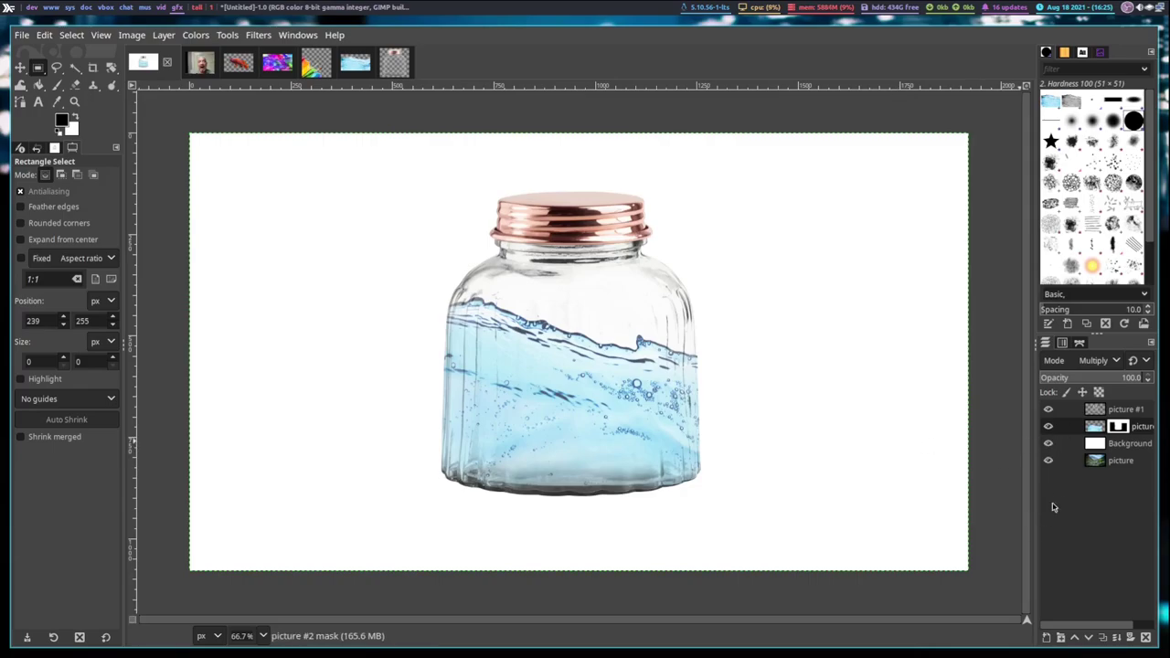
Step: Target the water layer's image instead of its mask and apply Hue-Saturation with hue -9 and saturation 100
{"action": "left_click", "coordinate": [1093, 433]}
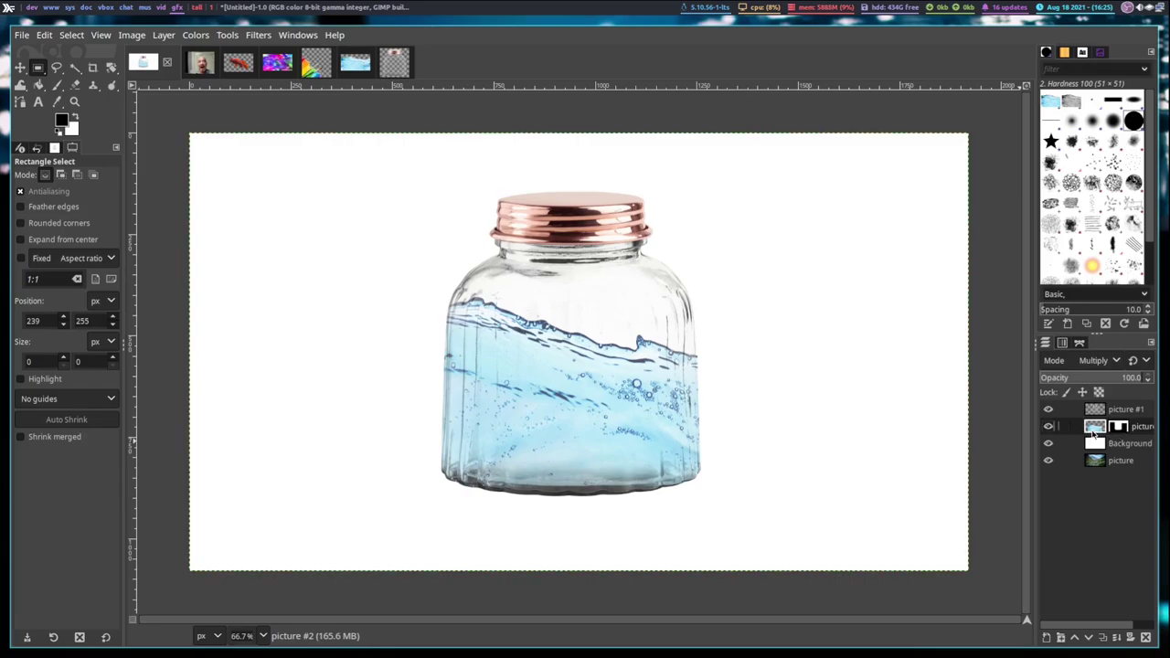
{"action": "left_click", "coordinate": [1121, 428]}
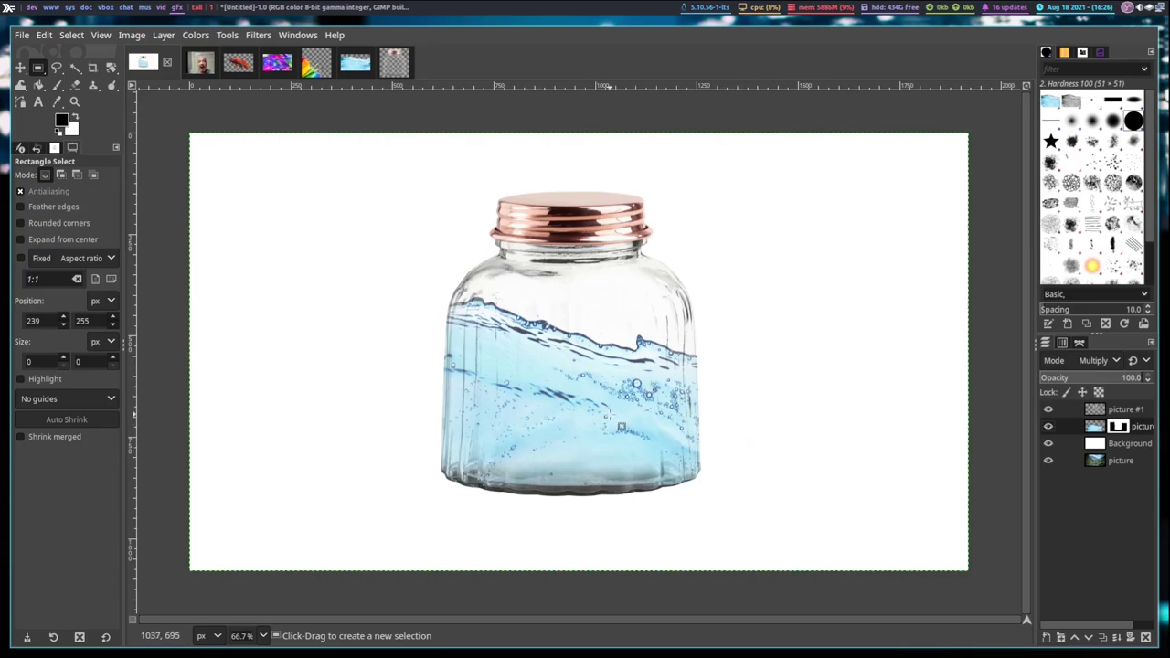
{"action": "left_click", "coordinate": [1095, 426]}
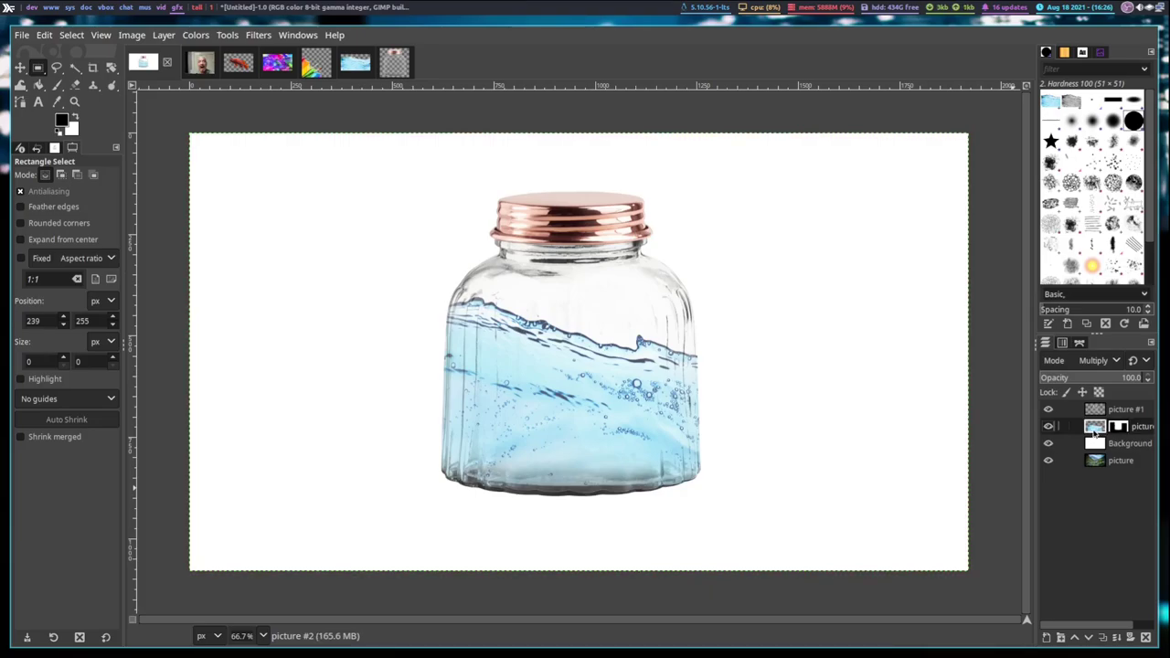
{"action": "left_click", "coordinate": [207, 37]}
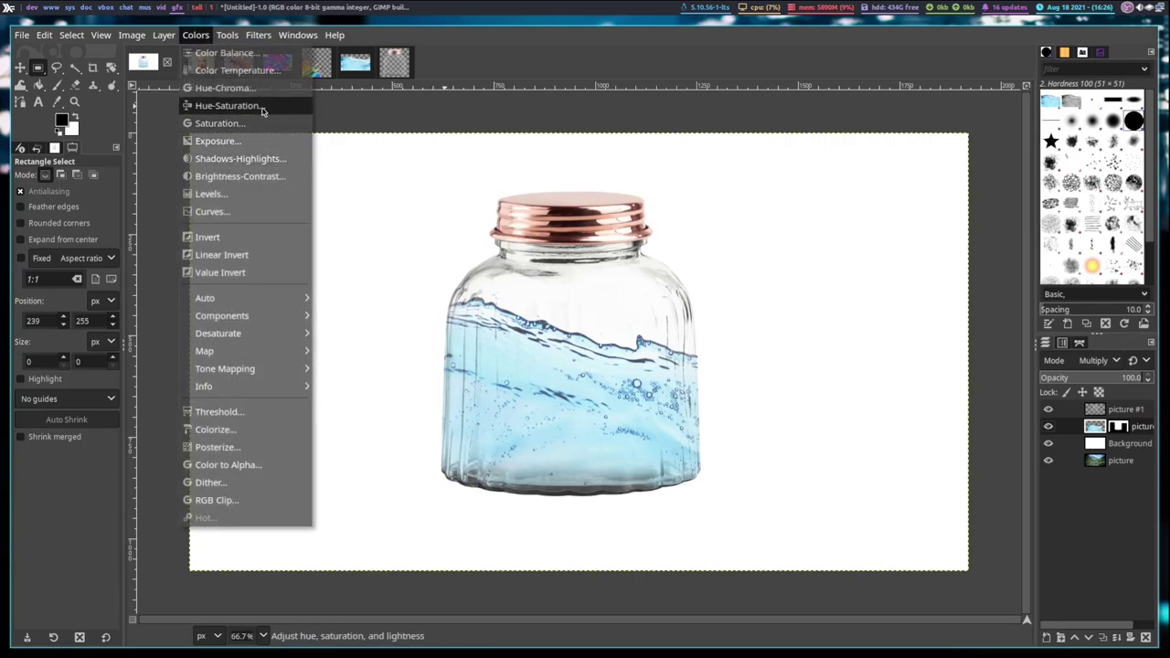
{"action": "left_click", "coordinate": [227, 106]}
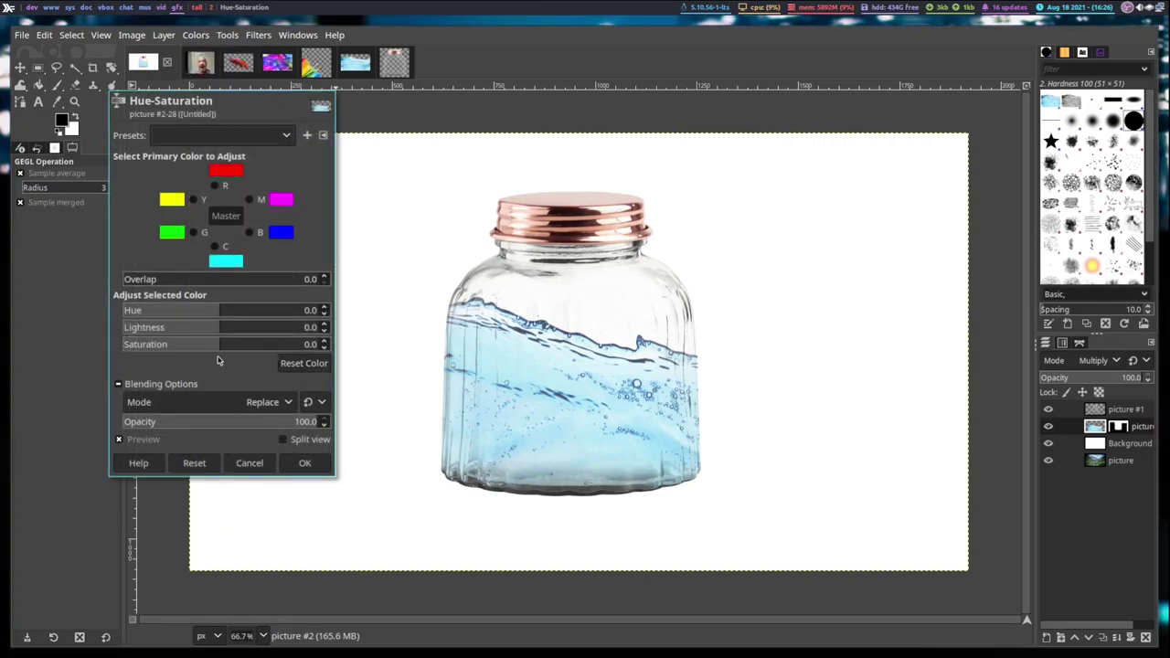
{"action": "left_click_drag", "start_coordinate": [229, 344], "coordinate": [326, 341]}
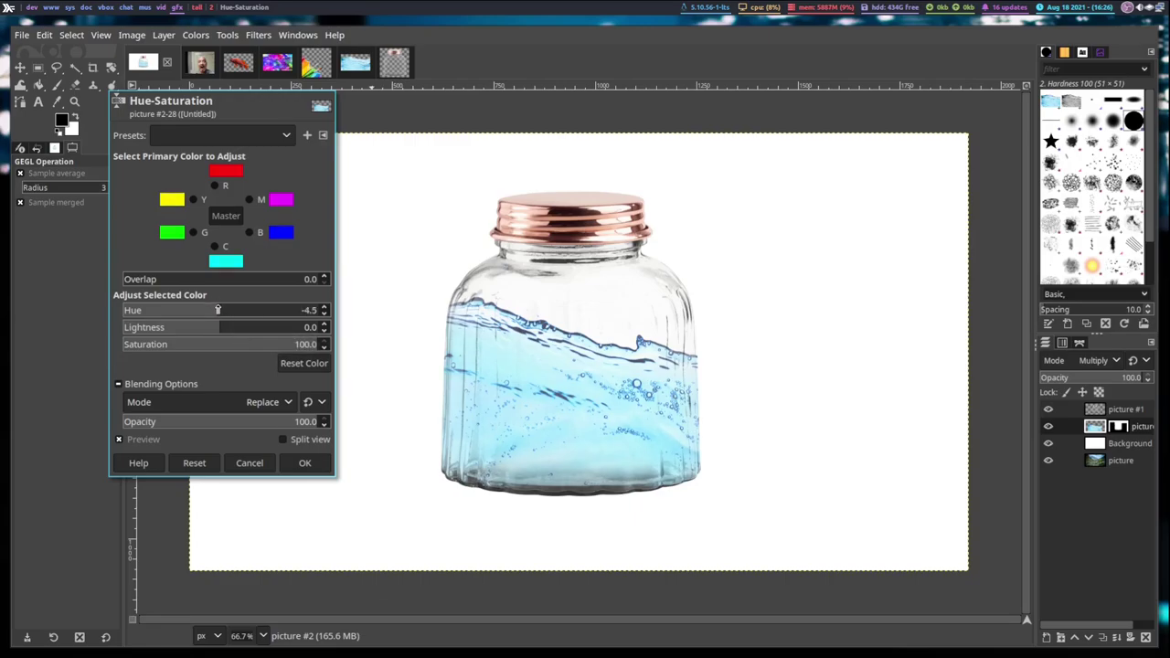
{"action": "left_click_drag", "start_coordinate": [218, 310], "coordinate": [217, 310]}
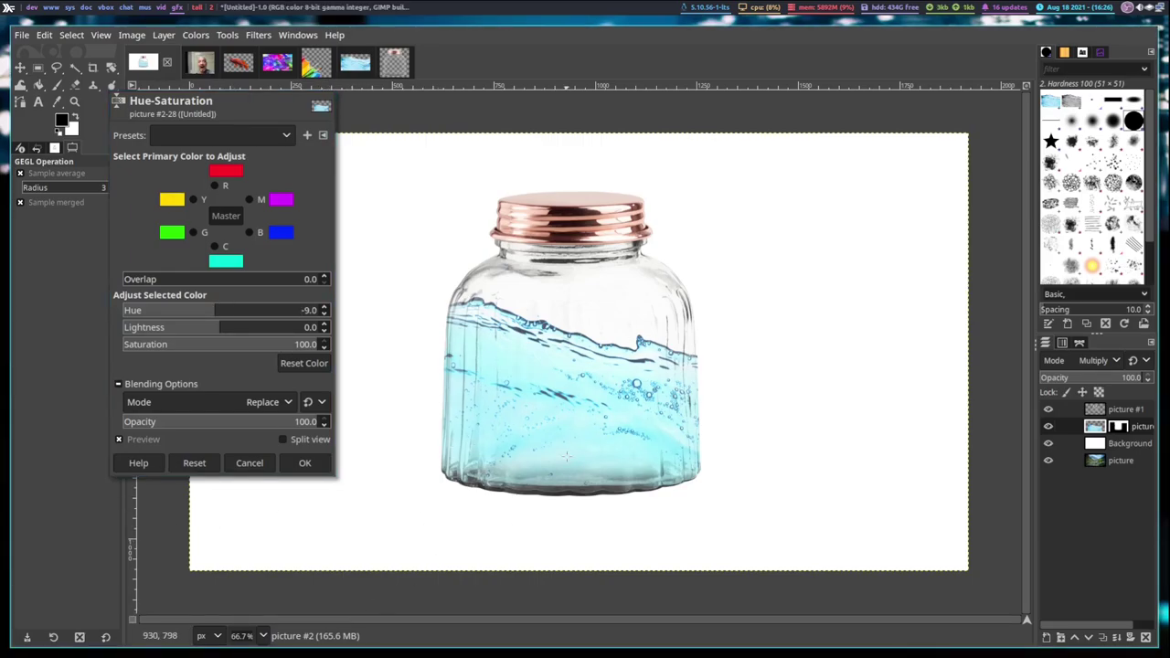
{"action": "key", "text": "Return"}
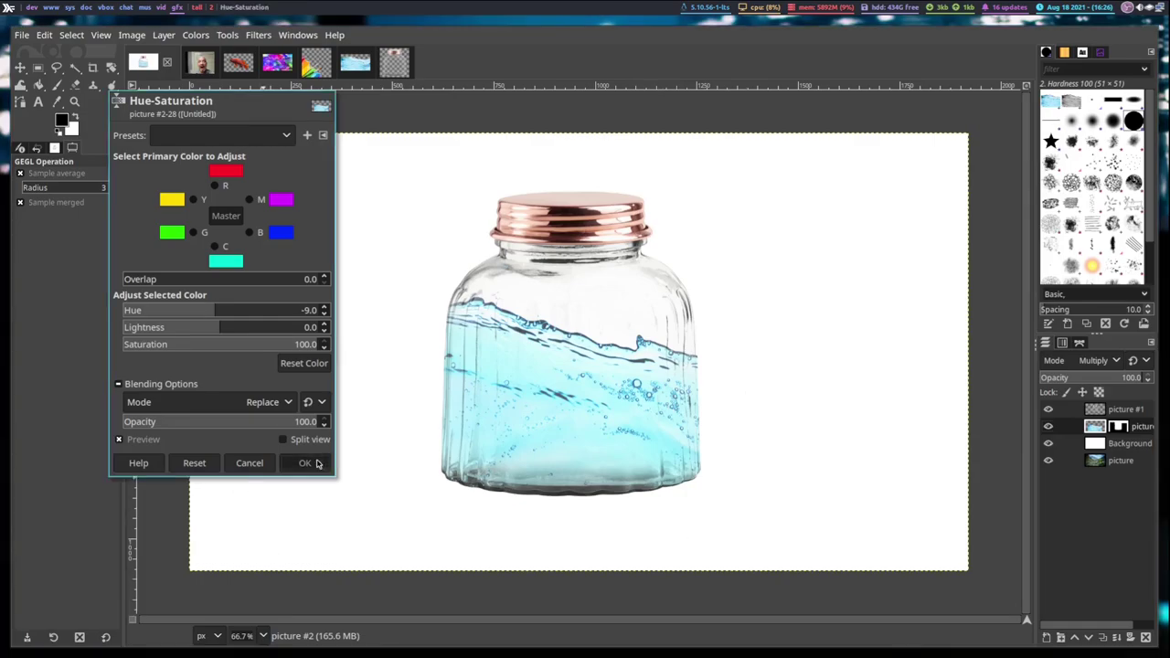
{"action": "key", "text": "ctrl+c"}
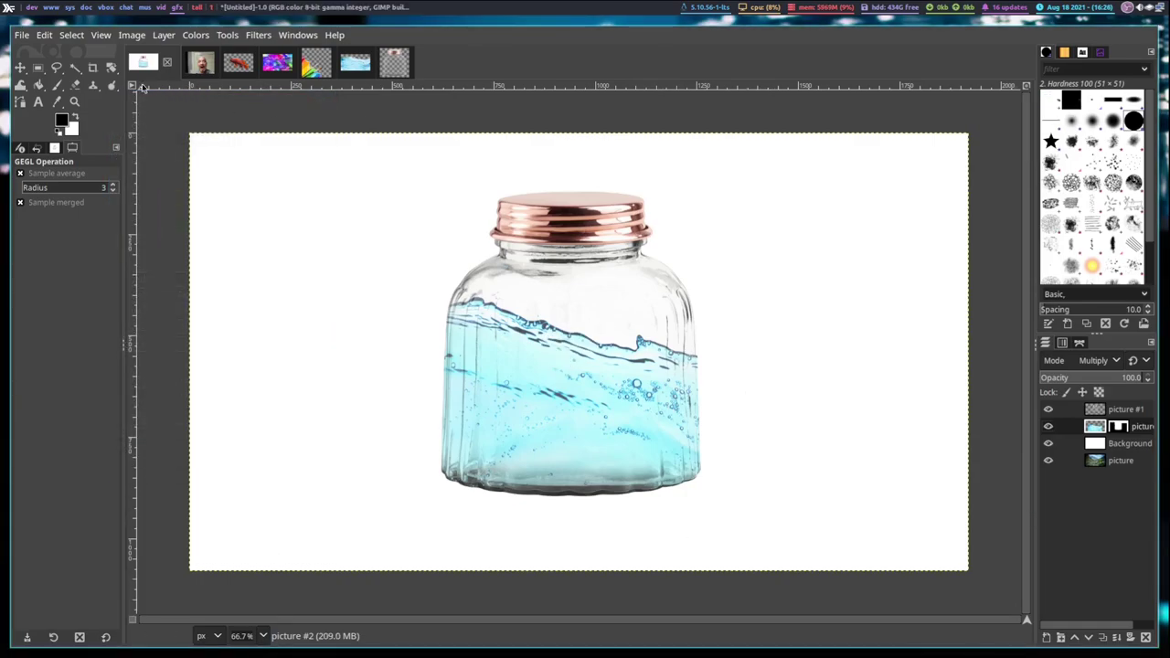
Step: Add a transparent 1920 × 1080 px layer named goldfish directly above the water layer
{"action": "left_click", "coordinate": [164, 35]}
{"action": "left_click", "coordinate": [174, 52]}
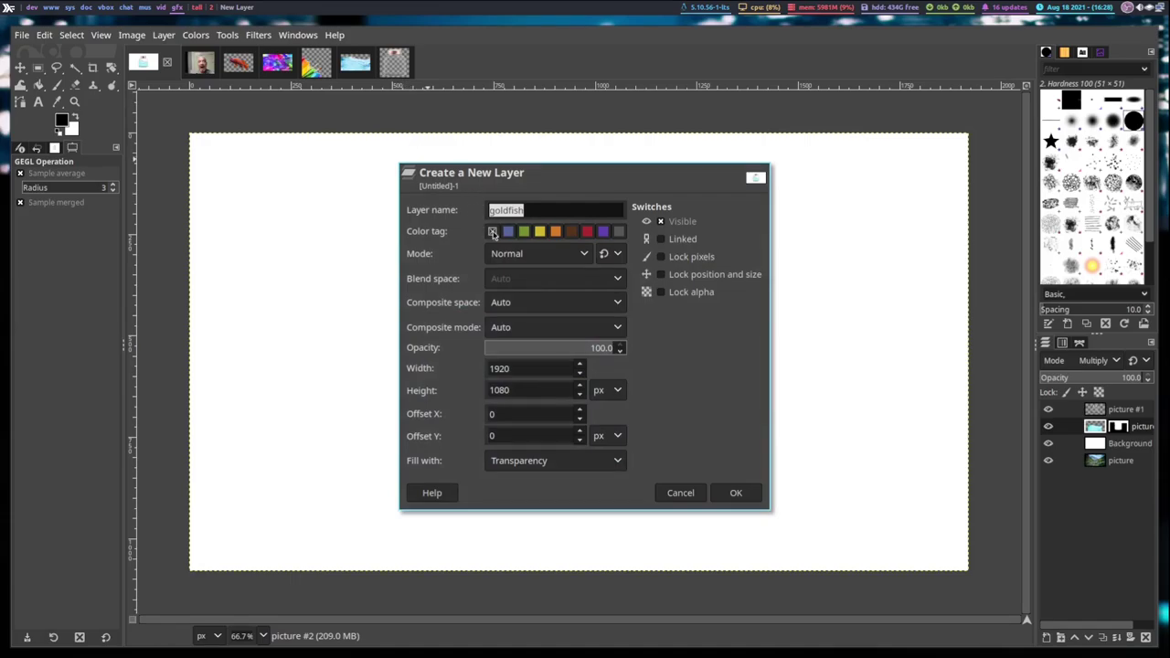
{"action": "left_click", "coordinate": [735, 494]}
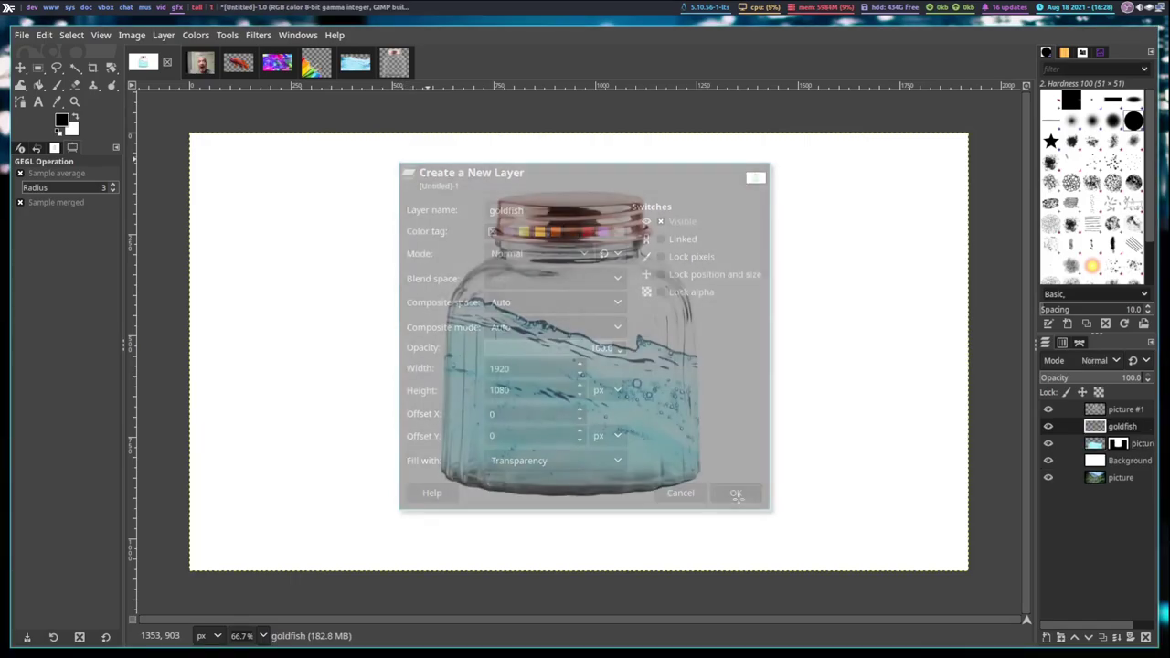
Step: Scale the open goldfish image to 400 px wide, keeping its proportions
{"action": "left_click", "coordinate": [239, 64]}
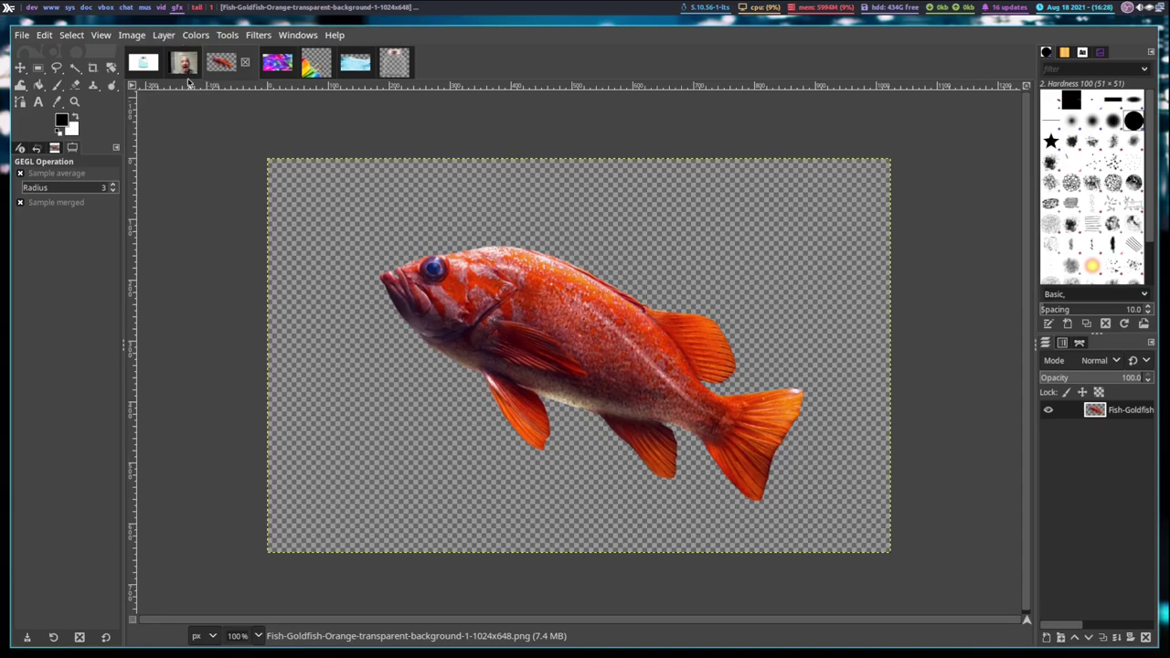
{"action": "left_click", "coordinate": [131, 35]}
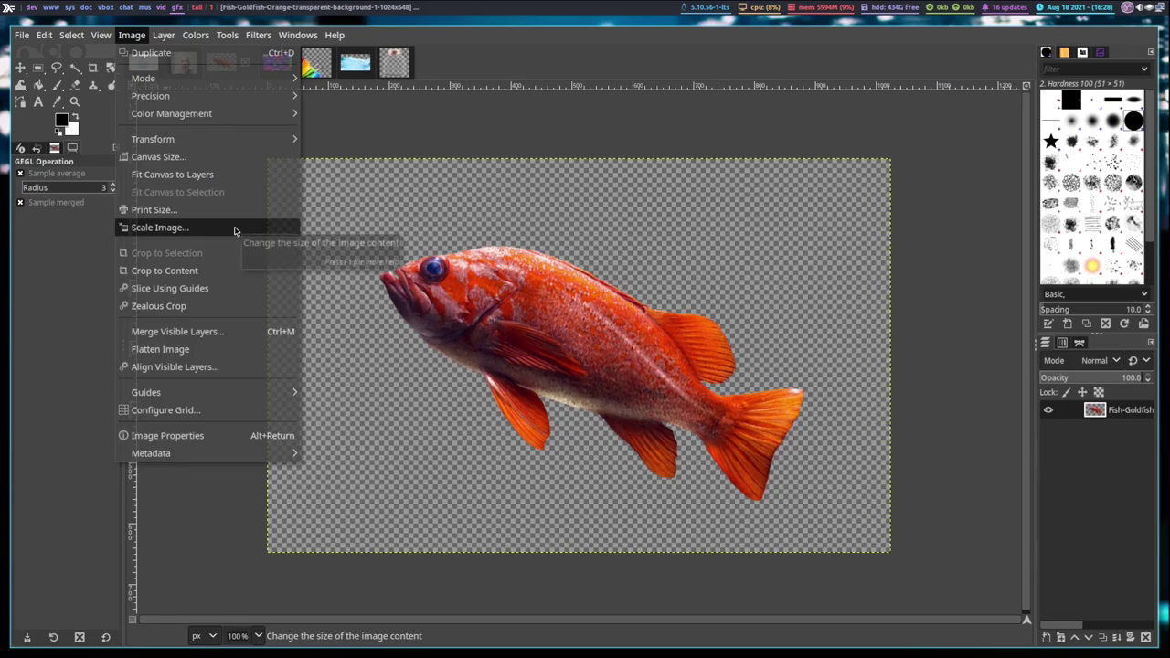
{"action": "left_click", "coordinate": [234, 229]}
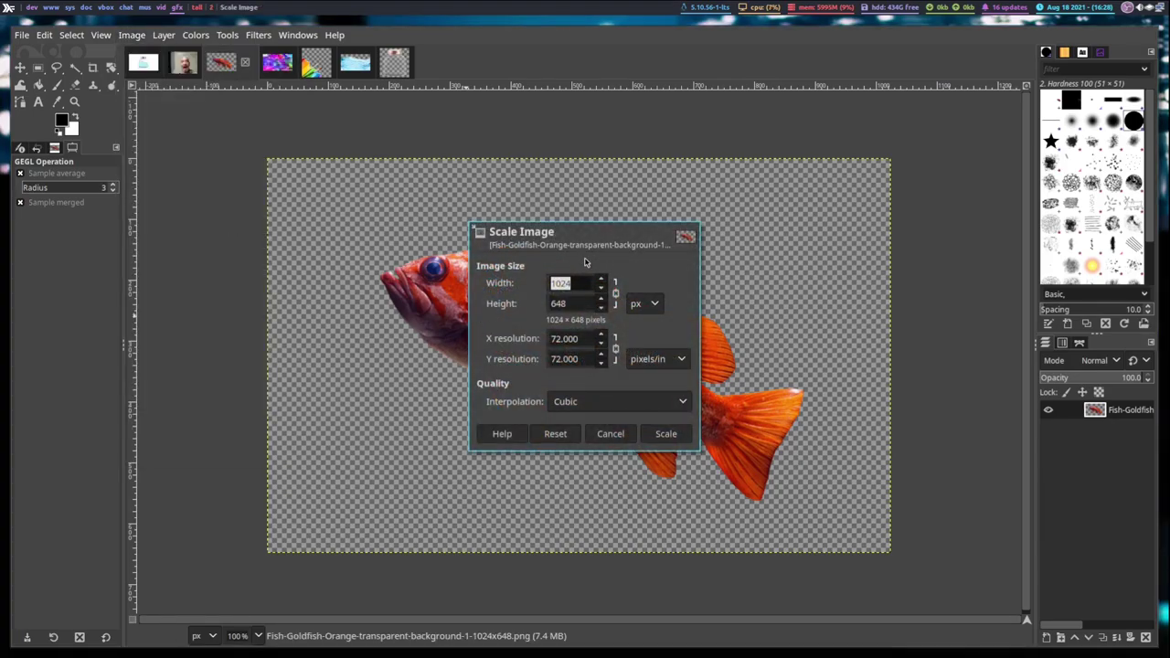
{"action": "type", "text": "400"}
{"action": "left_click", "coordinate": [569, 303]}
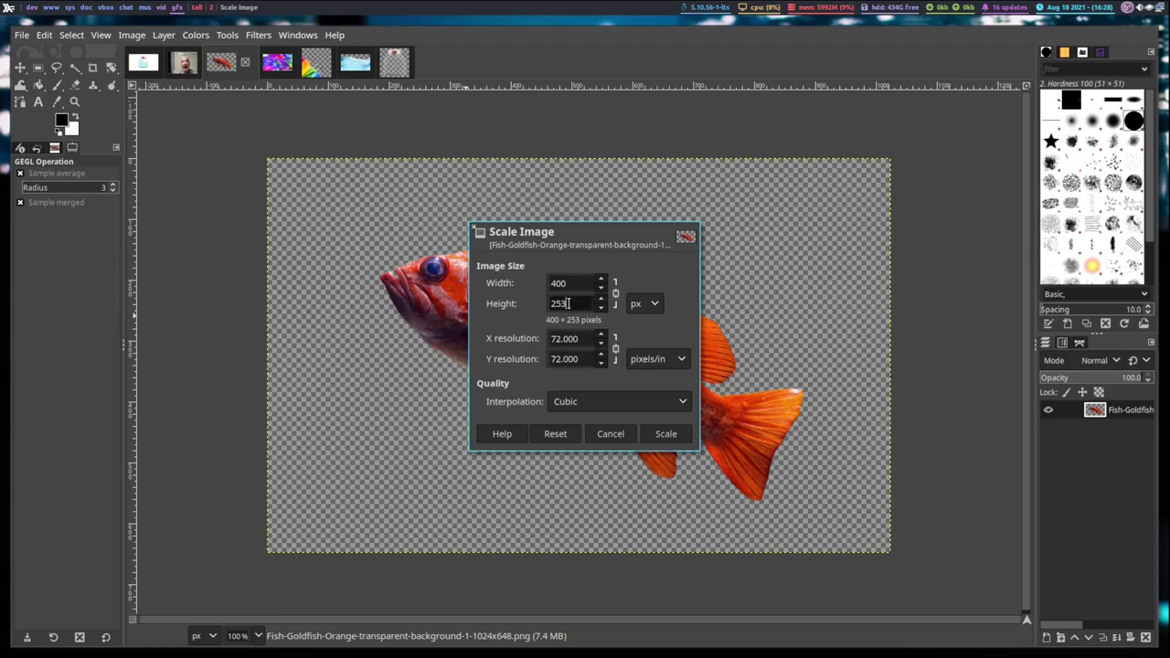
{"action": "left_click", "coordinate": [660, 437]}
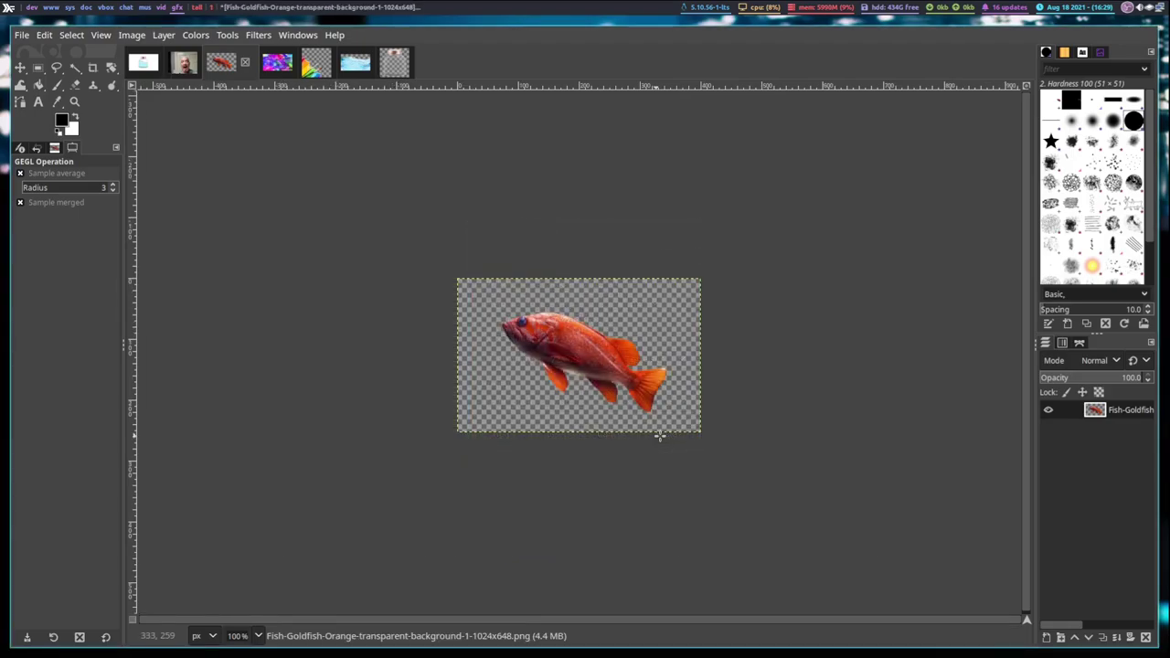
Step: Copy the scaled goldfish into the jar composition and move it down into the middle of the water
{"action": "key", "text": "ctrl+c"}
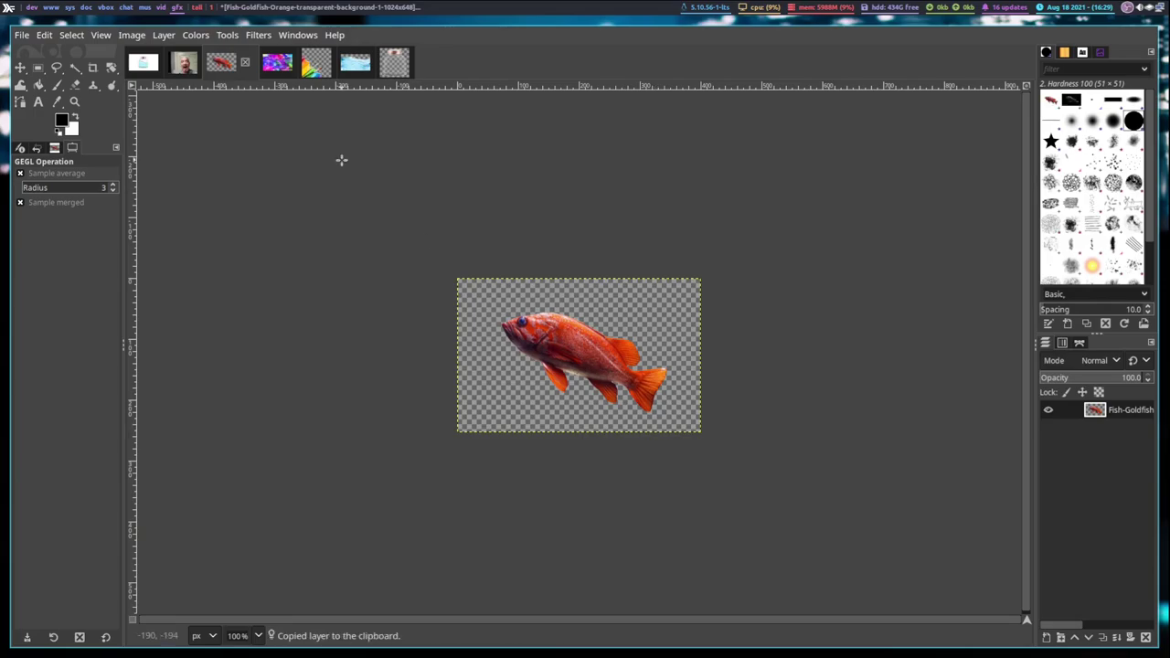
{"action": "left_click", "coordinate": [143, 63]}
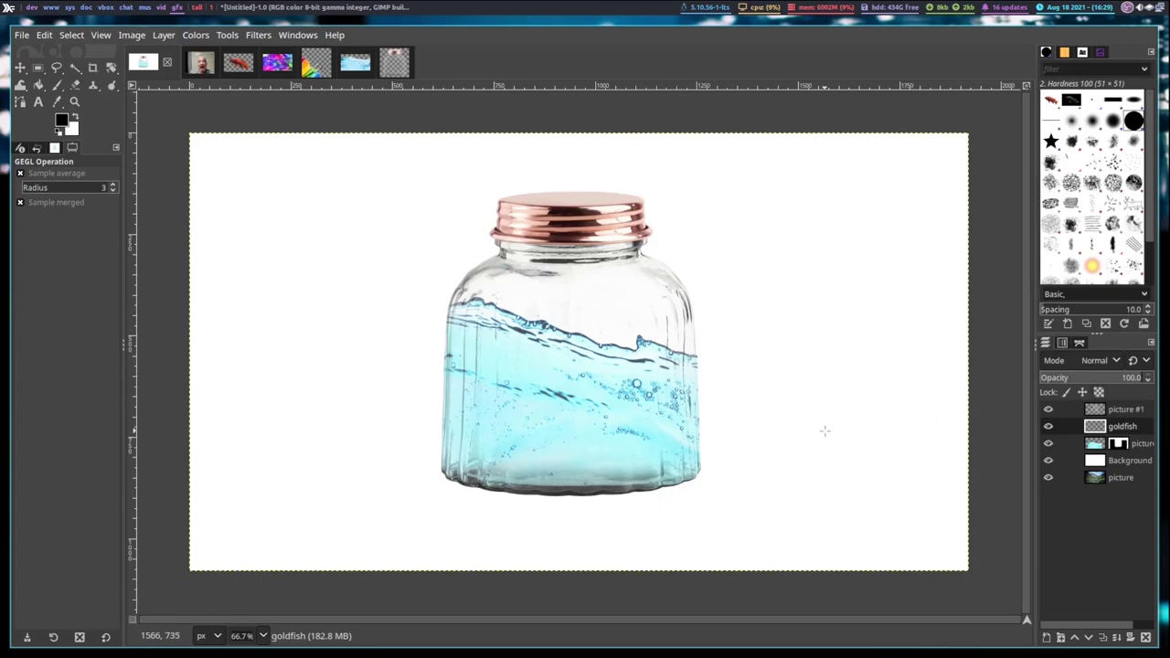
{"action": "key", "text": "ctrl+v"}
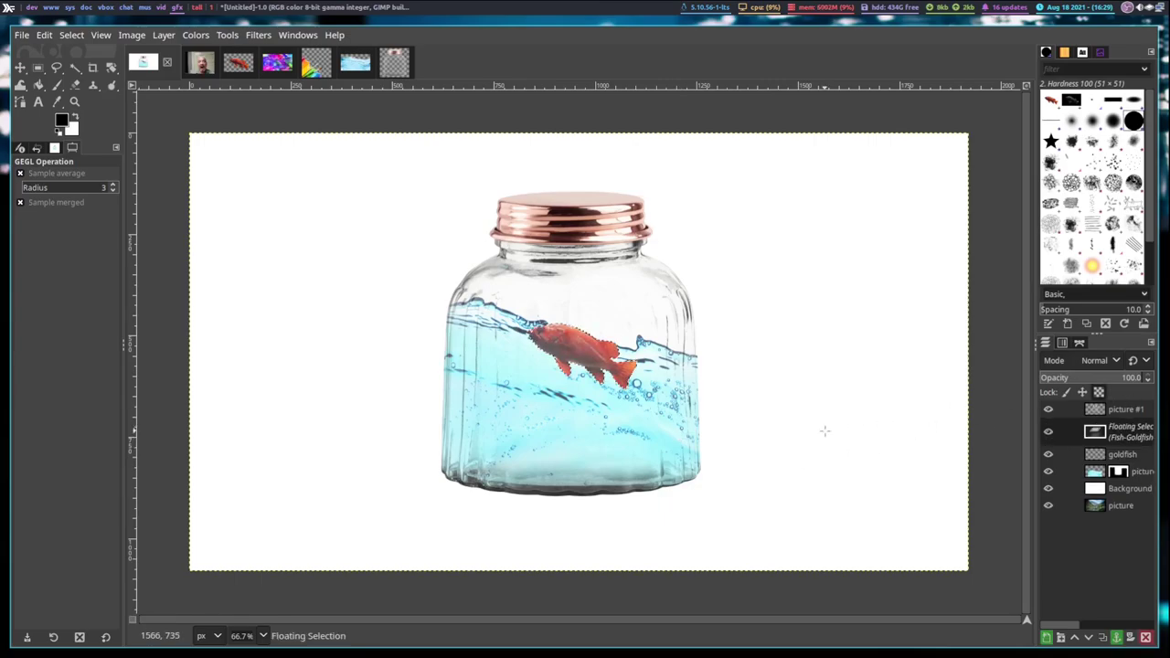
{"action": "left_click", "coordinate": [20, 67]}
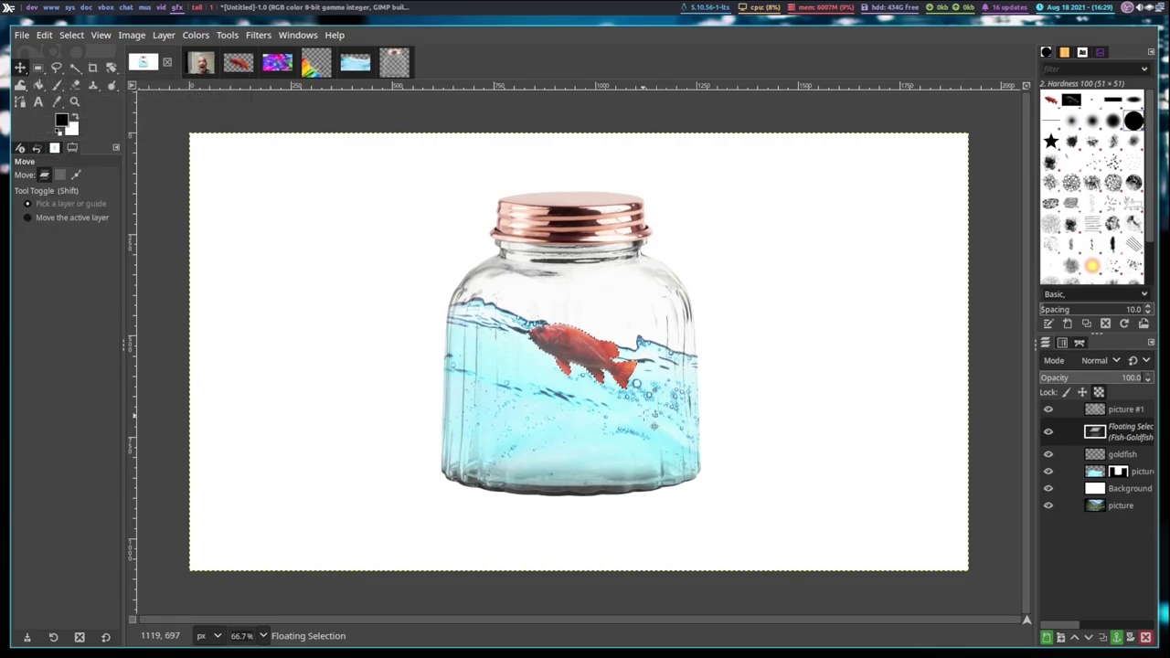
{"action": "left_click_drag", "start_coordinate": [583, 348], "coordinate": [582, 384]}
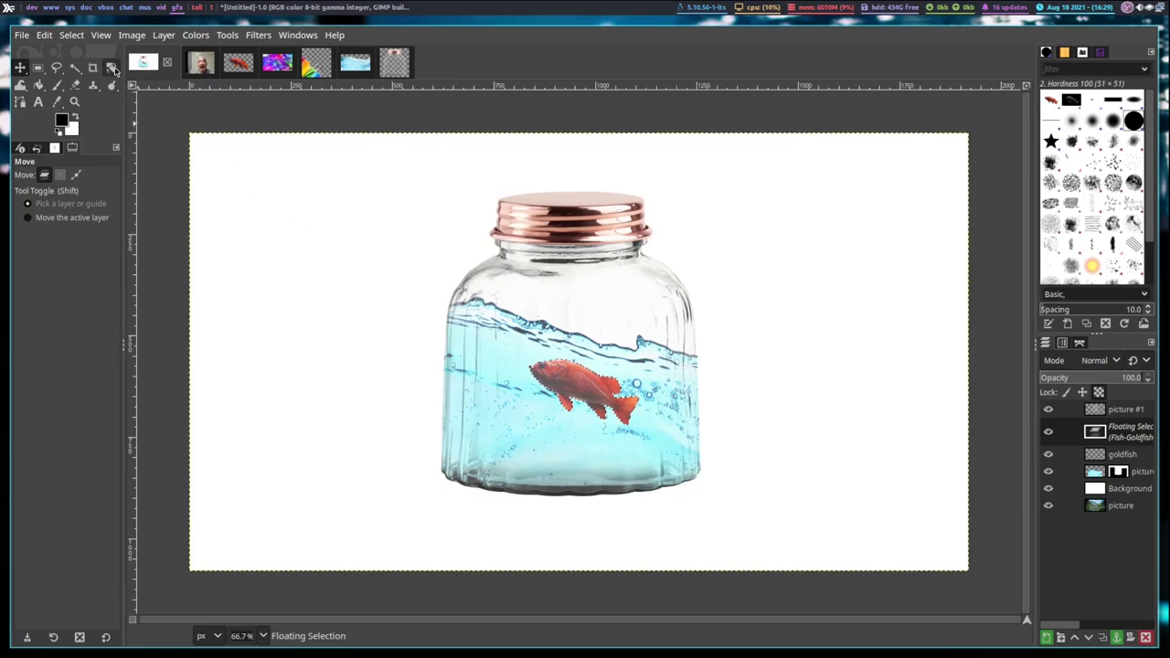
Step: Rotate the pasted goldfish by -18° so it swims level, and anchor the floating selection to the goldfish layer
{"action": "left_click", "coordinate": [112, 69]}
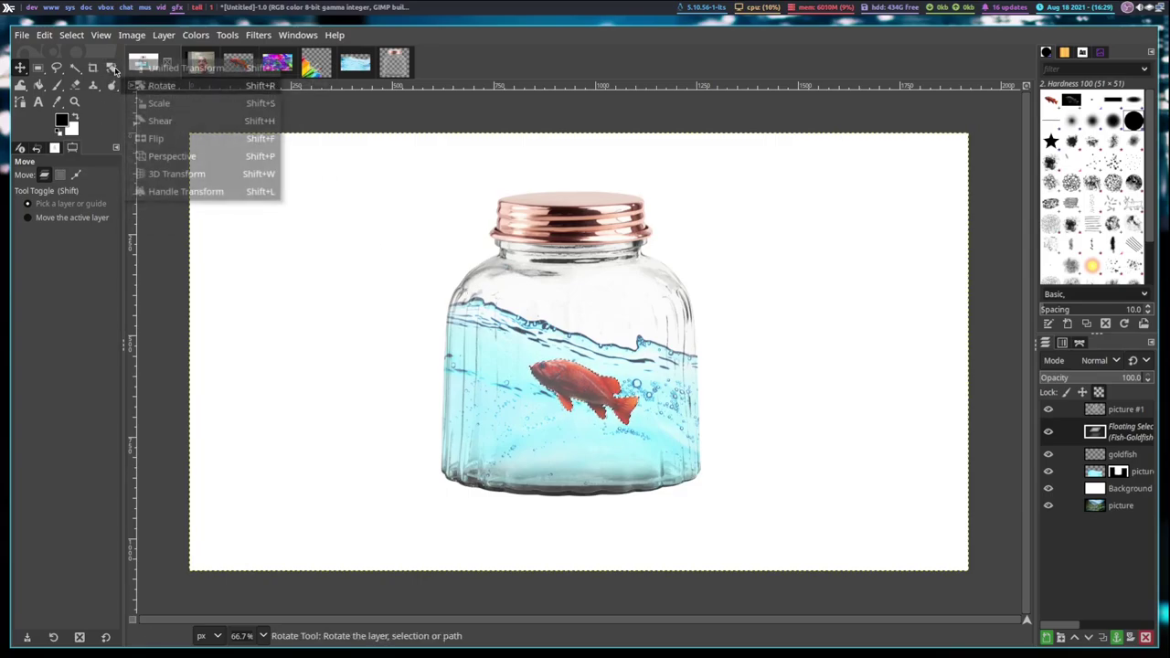
{"action": "left_click", "coordinate": [168, 89]}
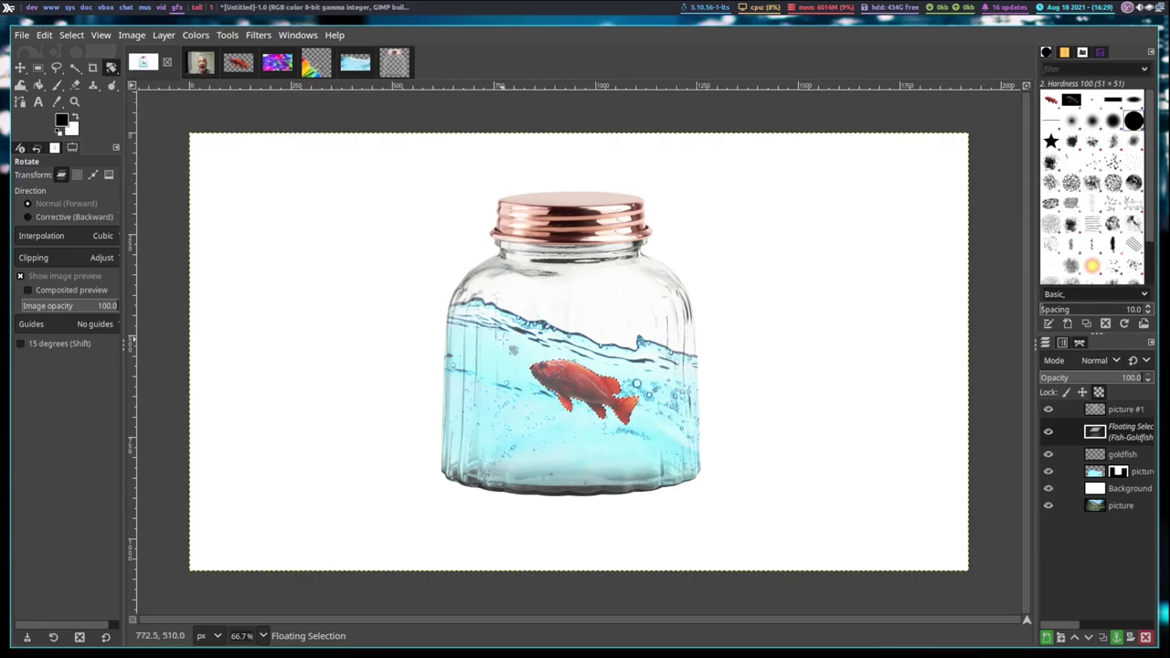
{"action": "left_click_drag", "start_coordinate": [639, 416], "coordinate": [646, 394]}
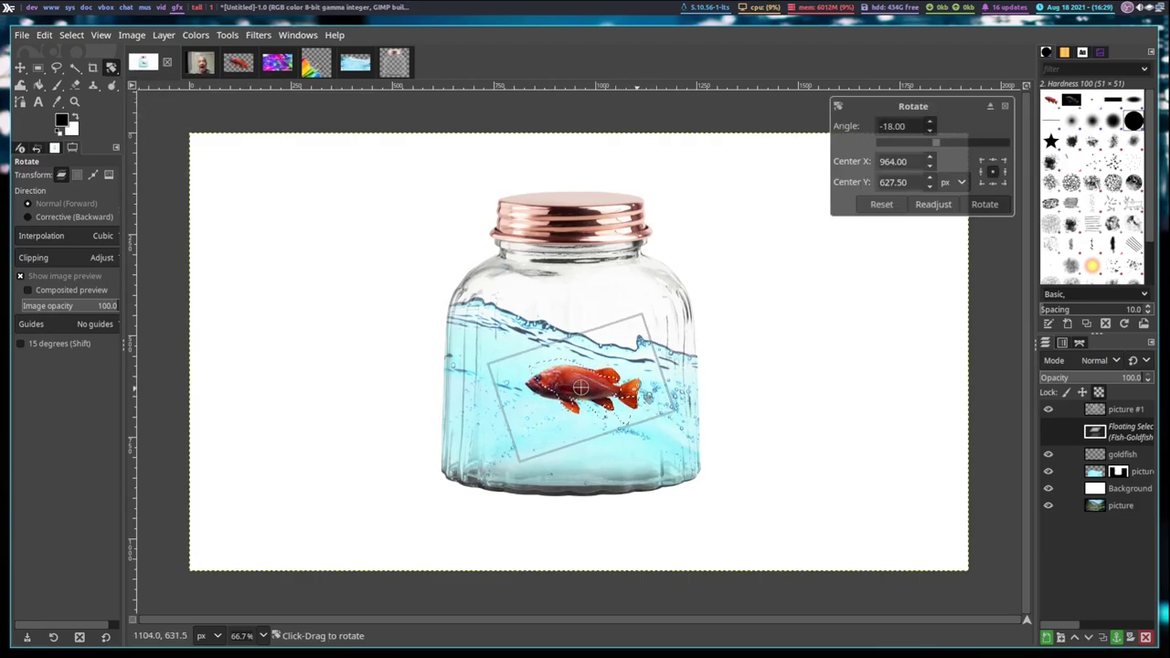
{"action": "left_click", "coordinate": [984, 205]}
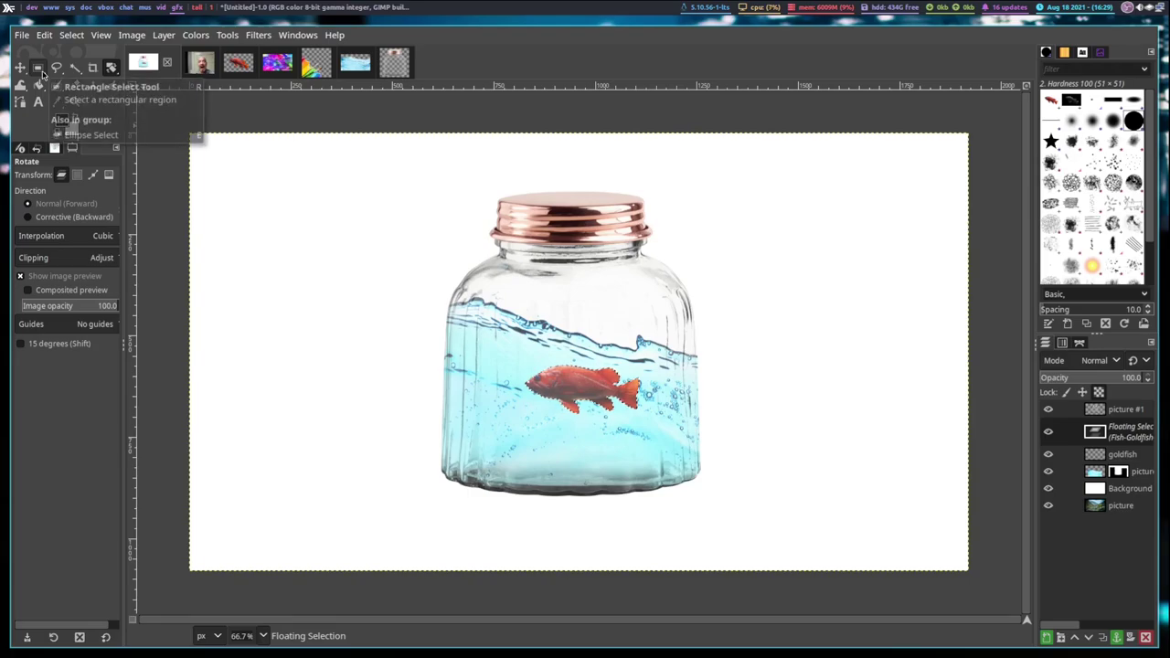
{"action": "left_click", "coordinate": [38, 68]}
{"action": "left_click", "coordinate": [164, 36]}
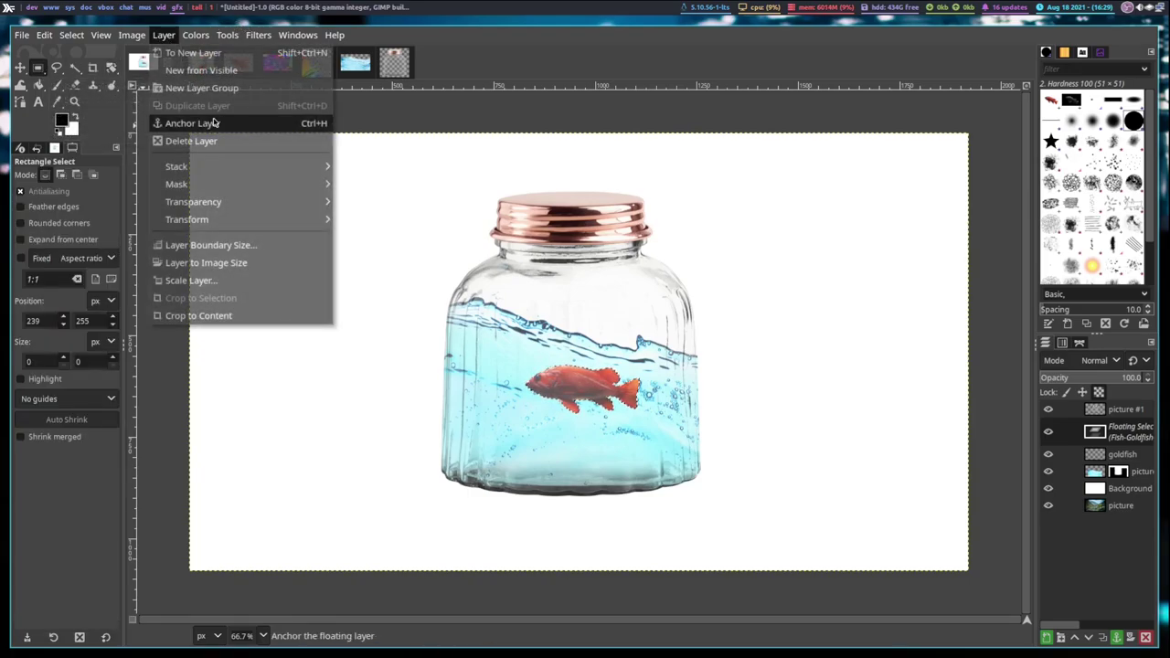
{"action": "left_click", "coordinate": [212, 123]}
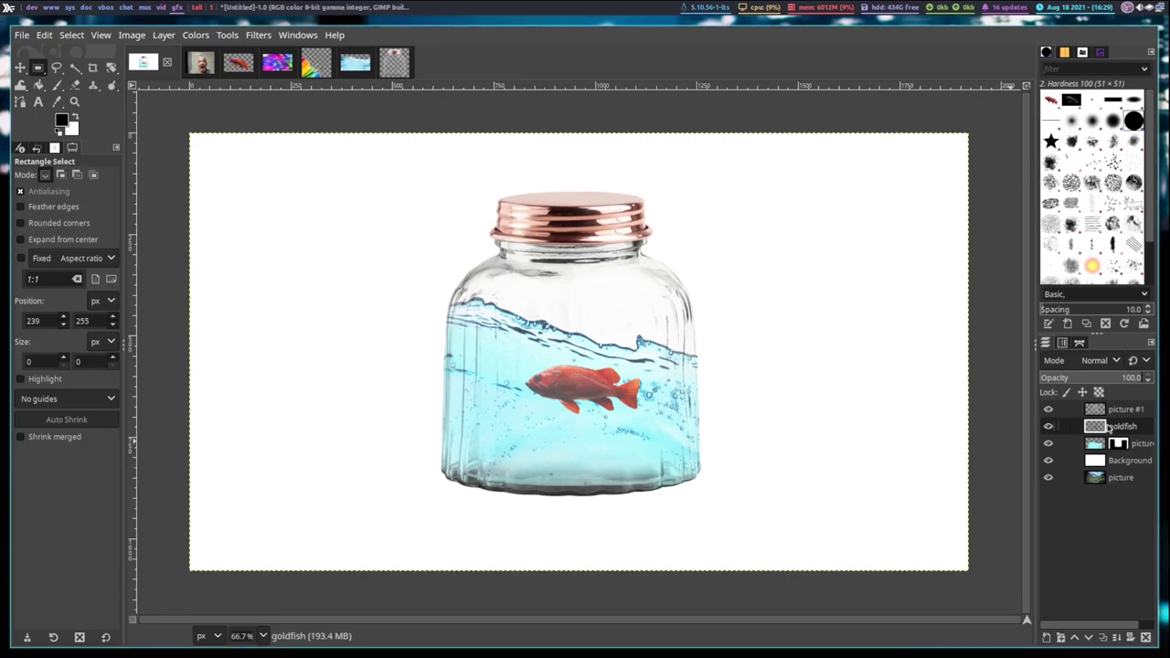
Step: Move the goldfish layer above the jar layer, picture #1, and set its blend mode to Multiply
{"action": "left_click_drag", "start_coordinate": [1113, 429], "coordinate": [1125, 408]}
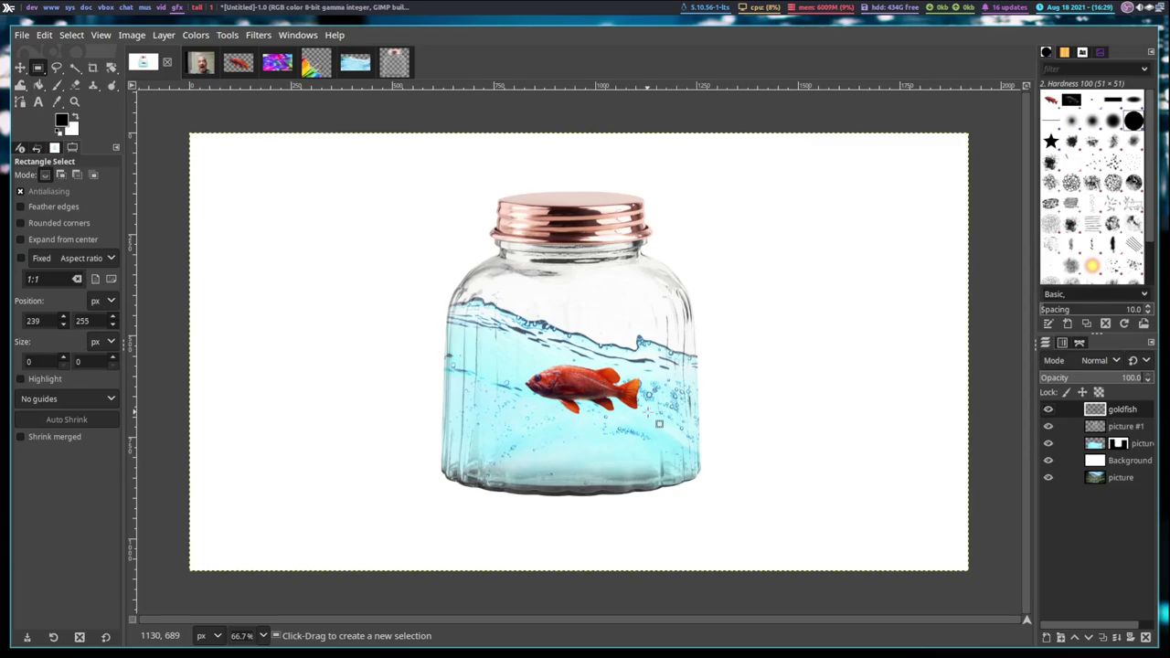
{"action": "left_click", "coordinate": [1061, 363]}
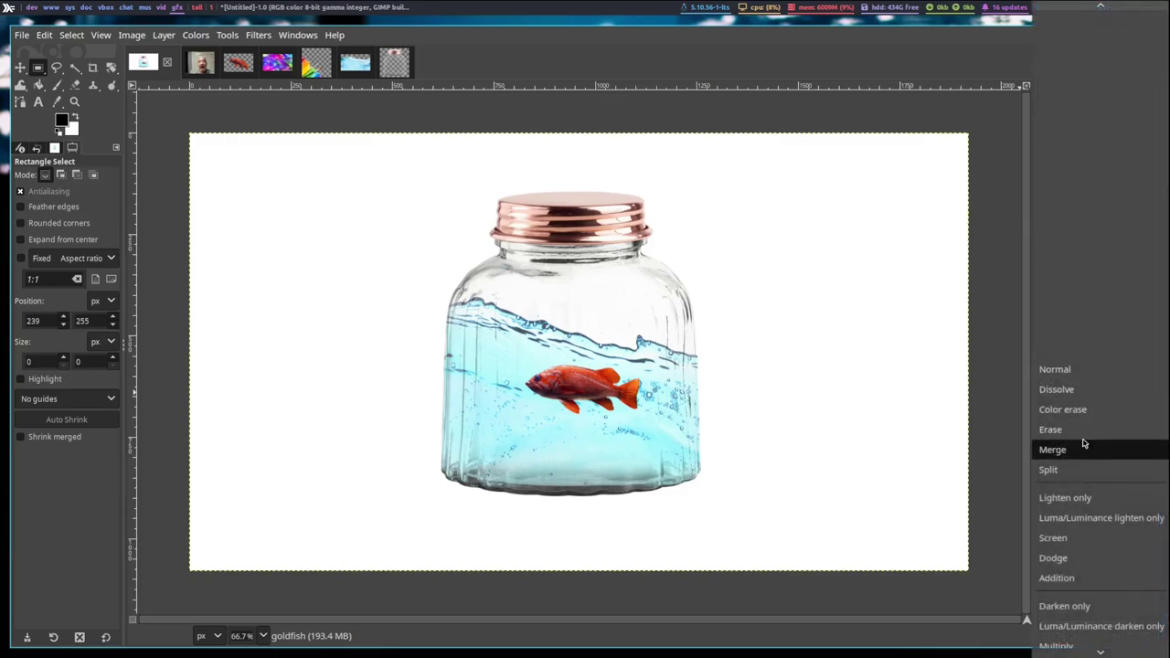
{"action": "scroll", "coordinate": [1085, 457], "scroll_direction": "down", "scroll_amount": 3}
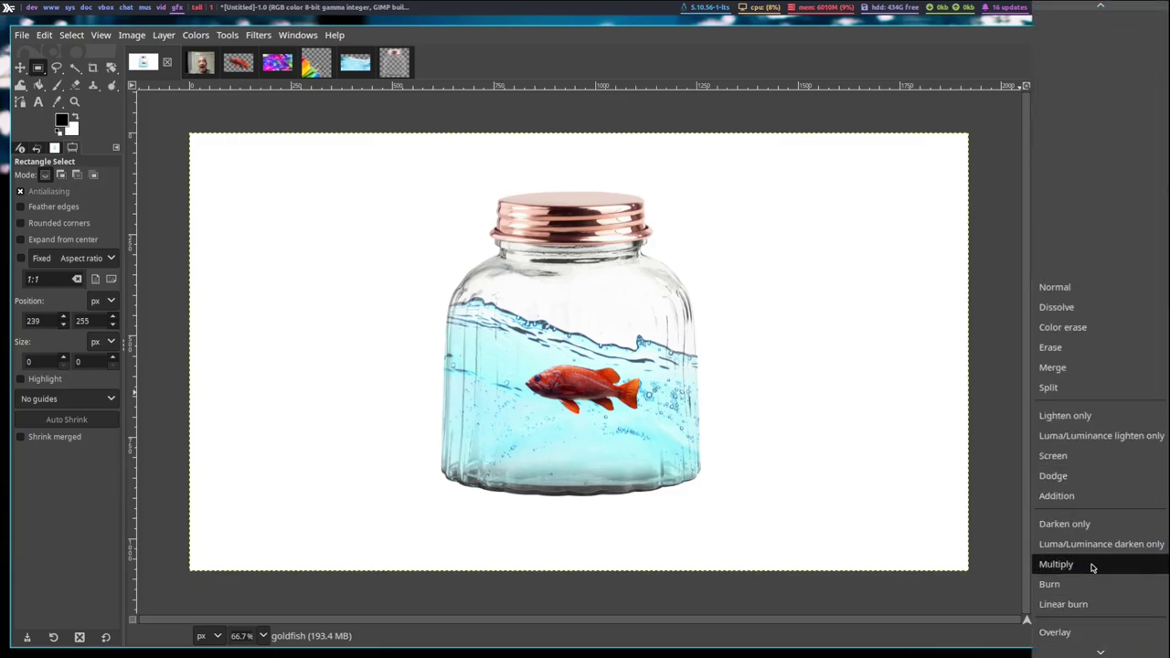
{"action": "left_click", "coordinate": [1092, 567]}
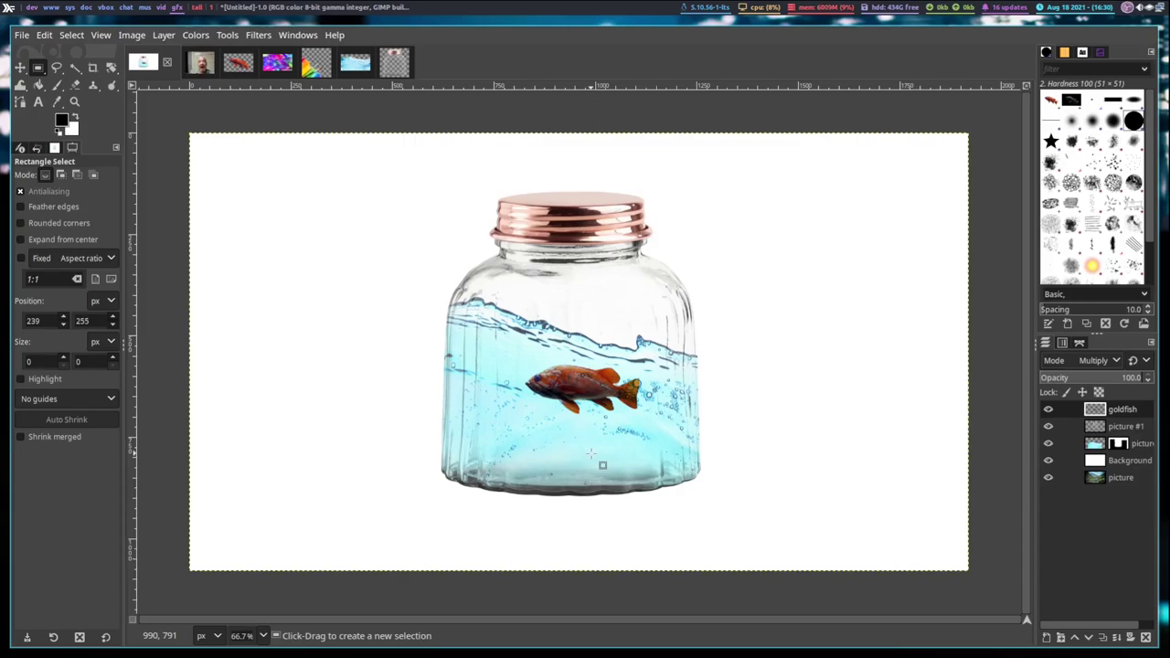
Step: Apply Hue-Saturation to the goldfish layer with hue 30.4 and saturation 48.8
{"action": "left_click", "coordinate": [199, 36]}
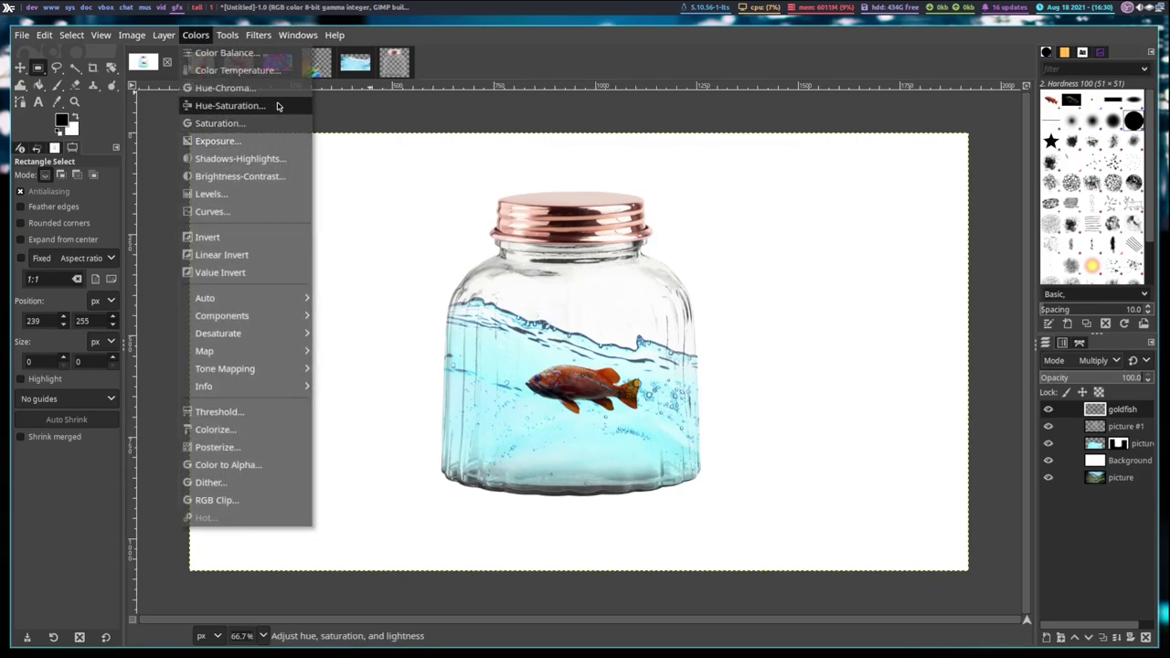
{"action": "left_click", "coordinate": [283, 106]}
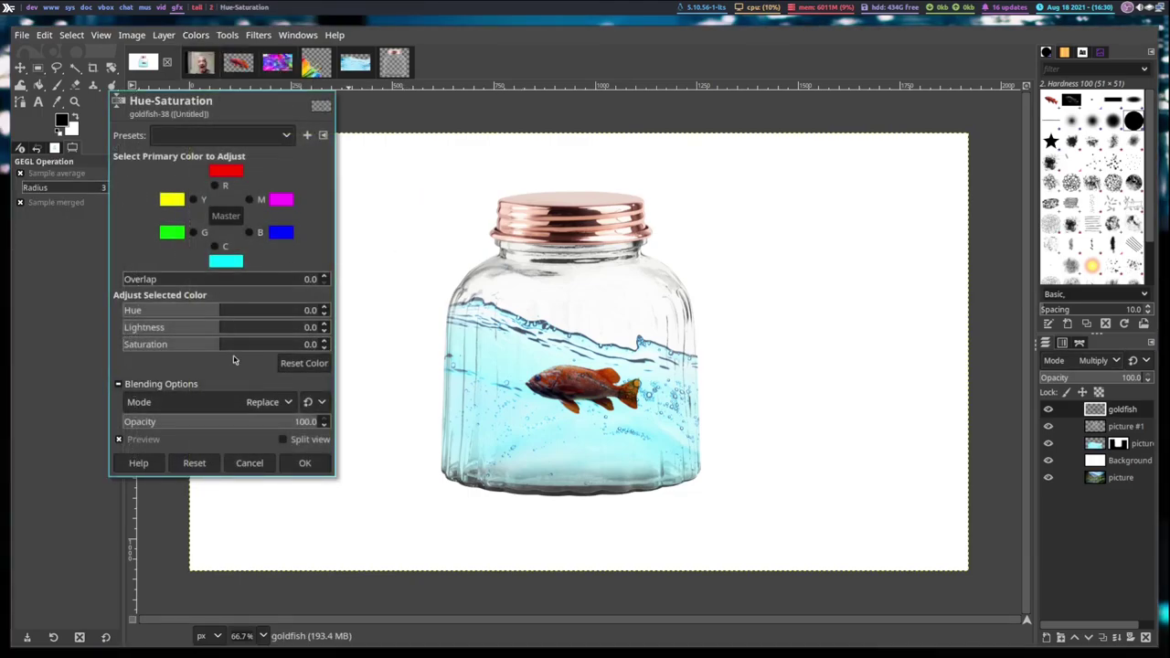
{"action": "left_click_drag", "start_coordinate": [229, 344], "coordinate": [260, 345]}
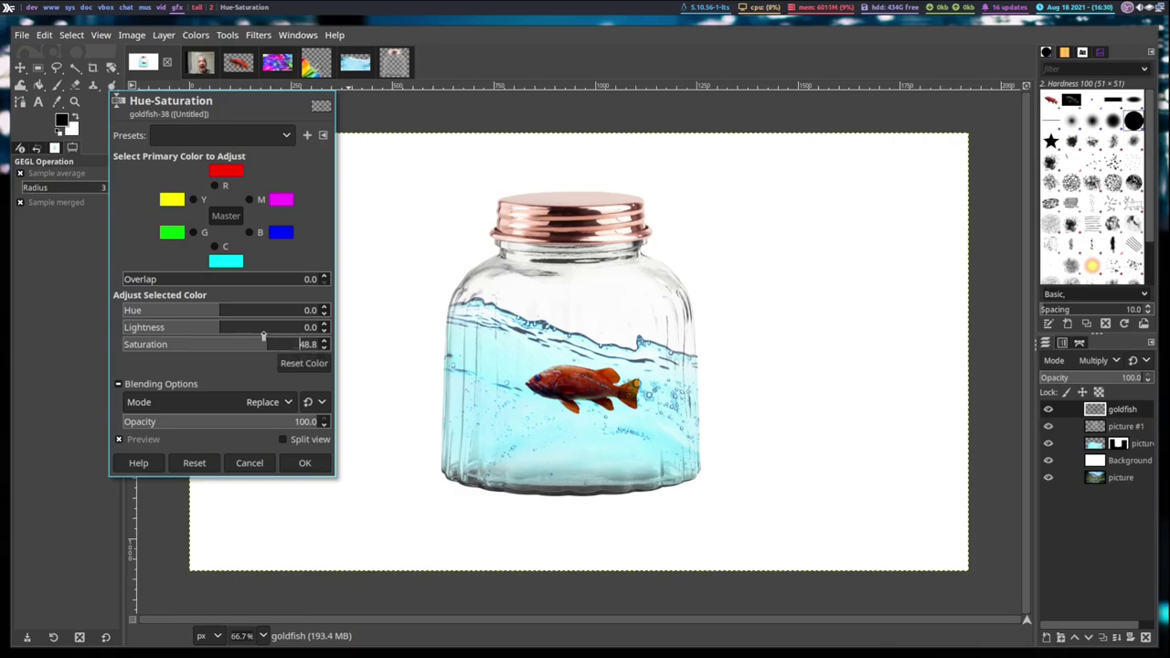
{"action": "mouse_move", "coordinate": [234, 316]}
{"action": "left_mouse_down"}
{"action": "mouse_move", "coordinate": [343, 316]}
{"action": "mouse_move", "coordinate": [196, 311]}
{"action": "mouse_move", "coordinate": [236, 319]}
{"action": "left_mouse_up"}
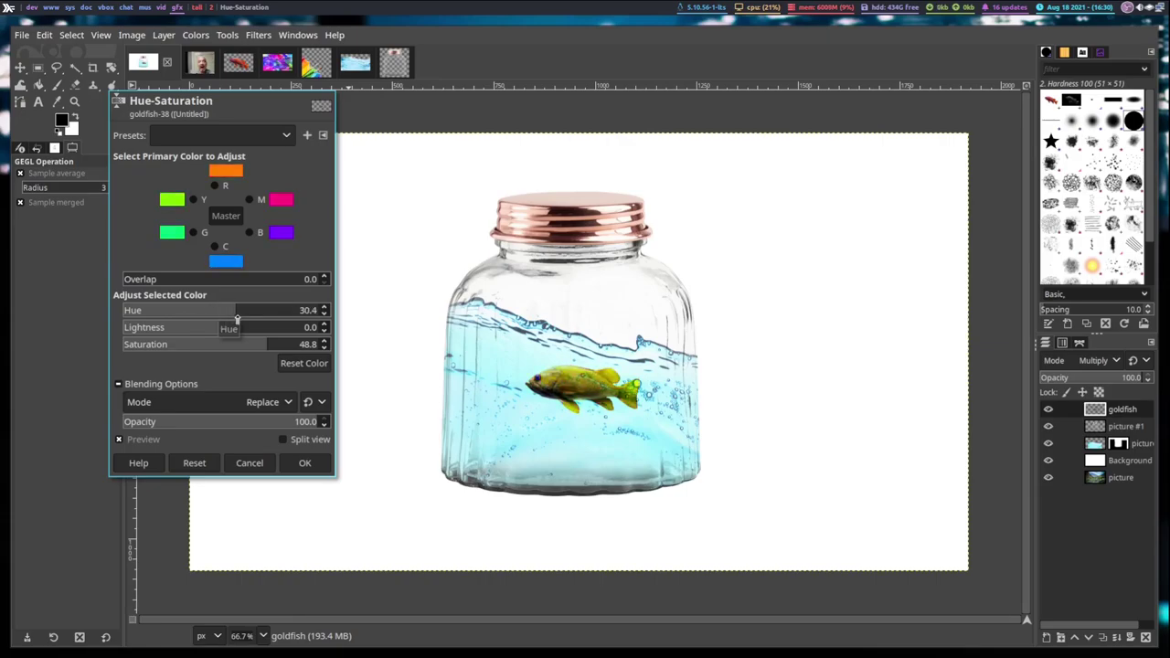
{"action": "left_click", "coordinate": [303, 464]}
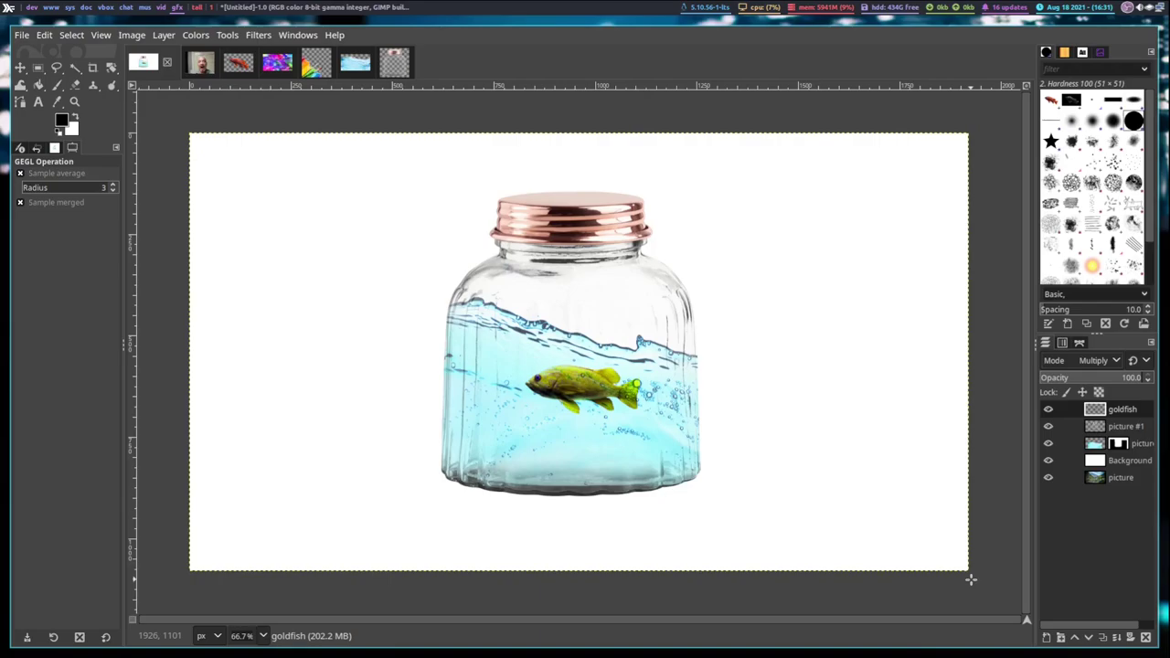
Step: Swap the colors to white foreground and black background, and create a new 1920 × 1080 px image
{"action": "key", "text": "shift+b"}
{"action": "key", "text": "x"}
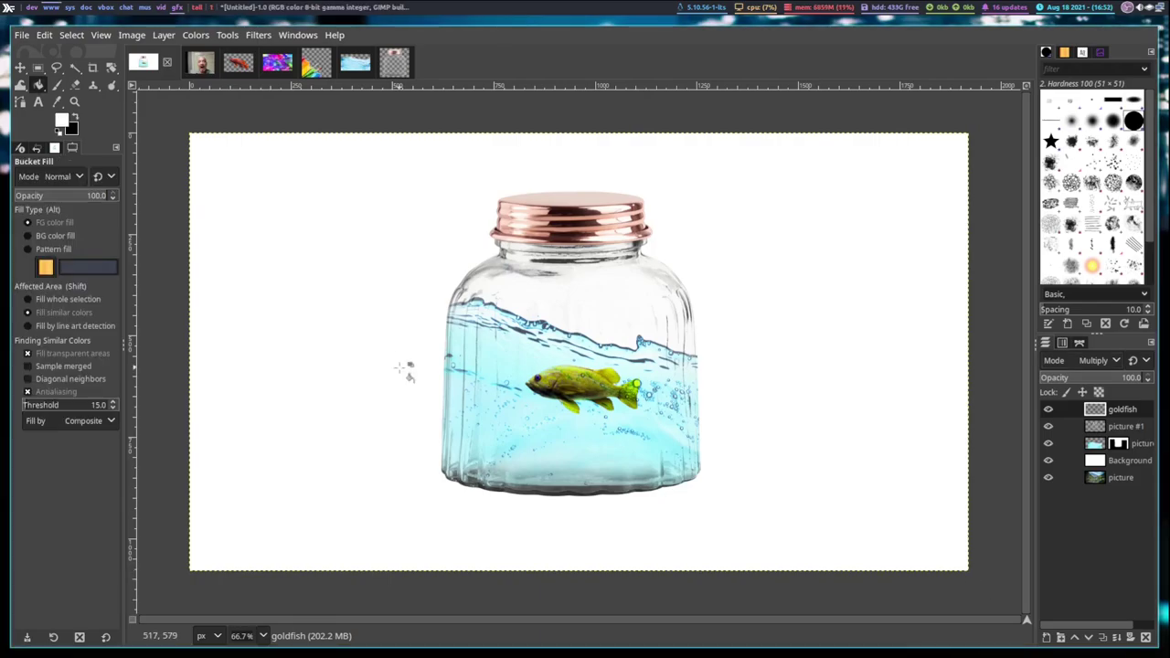
{"action": "left_click", "coordinate": [22, 35]}
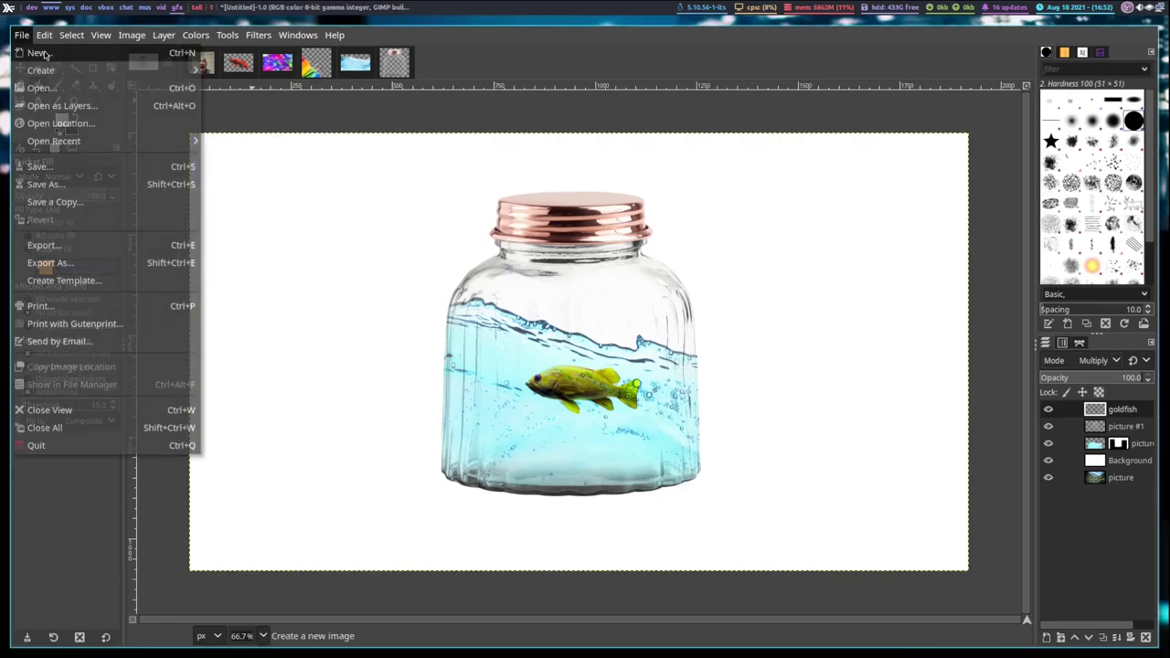
{"action": "left_click", "coordinate": [44, 54]}
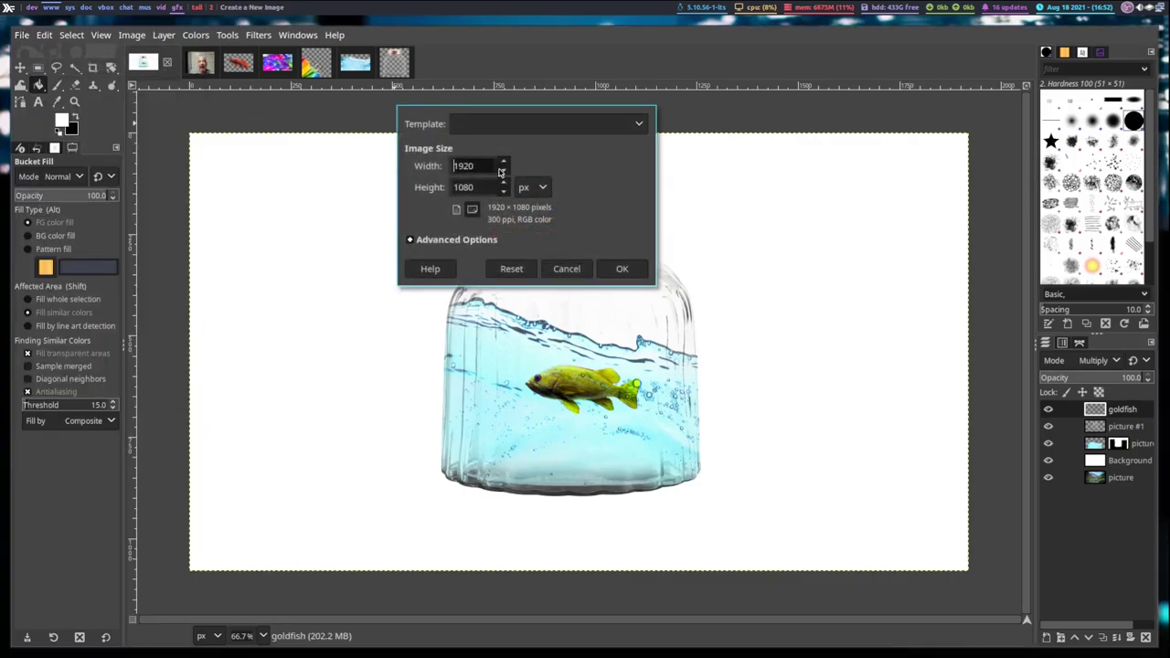
{"action": "left_click", "coordinate": [621, 269]}
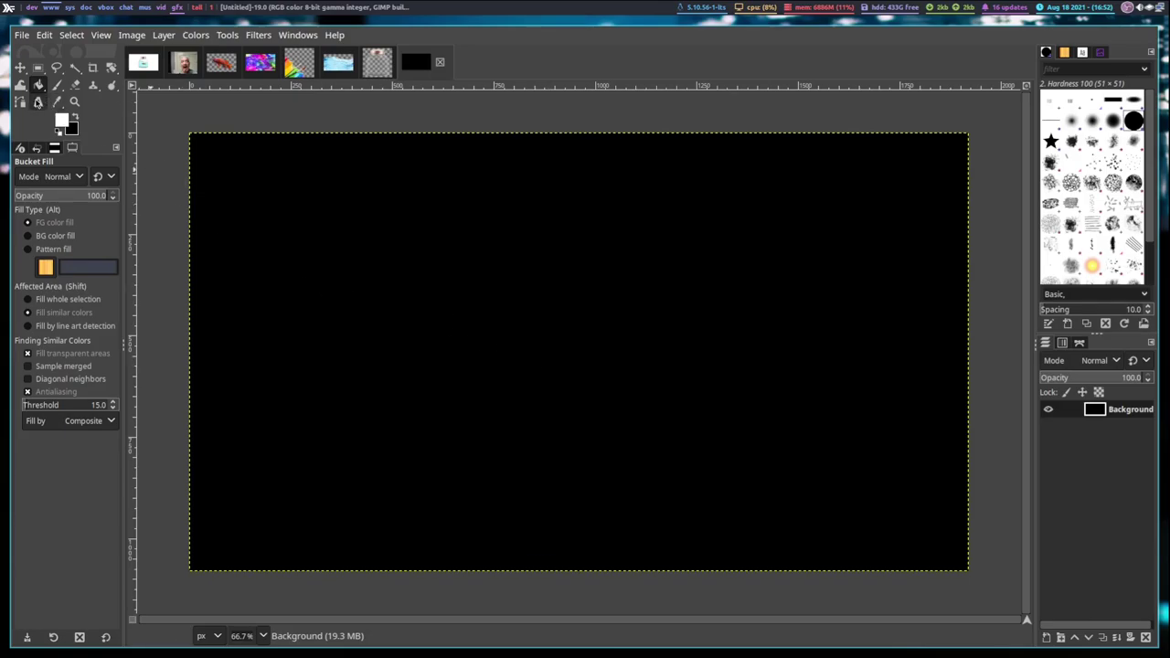
Step: Add the white text "LEARN THE BASICS OF GIMP" on three lines, breaking after LEARN and BASICS, on the black canvas
{"action": "left_click", "coordinate": [39, 101]}
{"action": "left_click", "coordinate": [391, 235]}
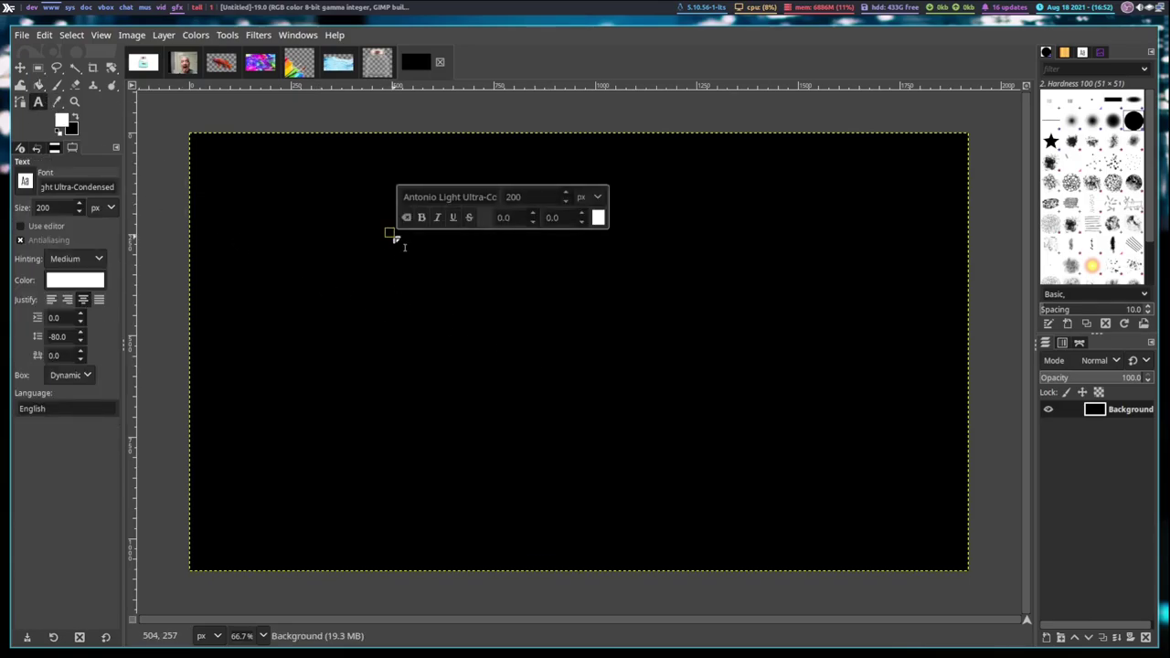
{"action": "type", "text": "LEAR"}
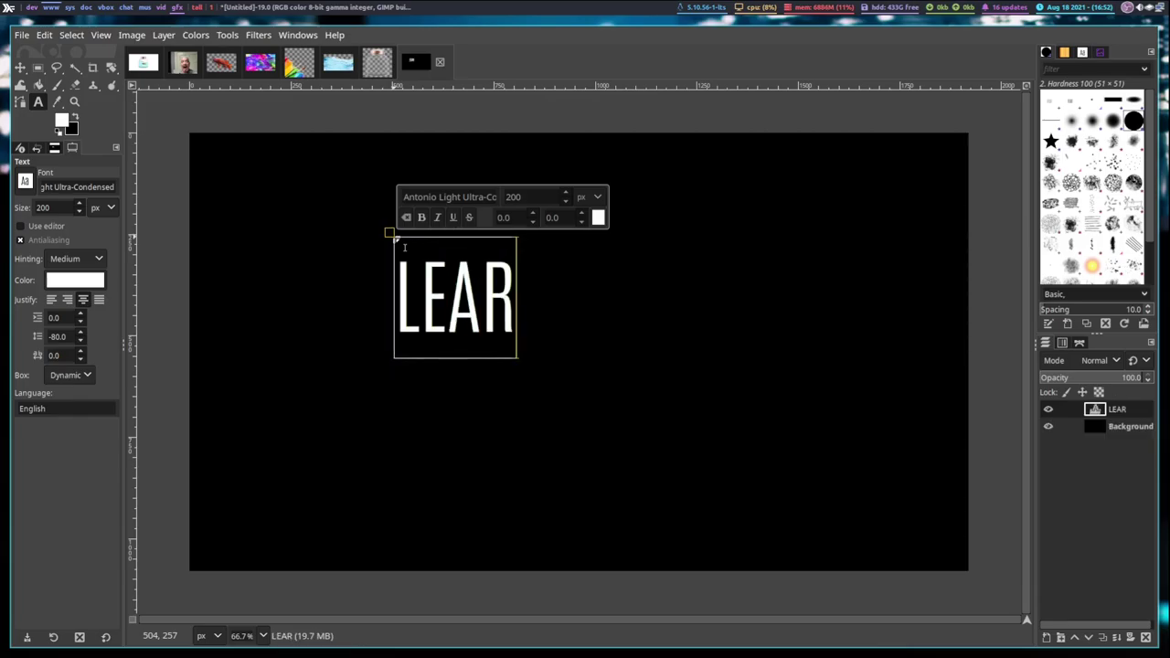
{"action": "type", "text": "N THE"}
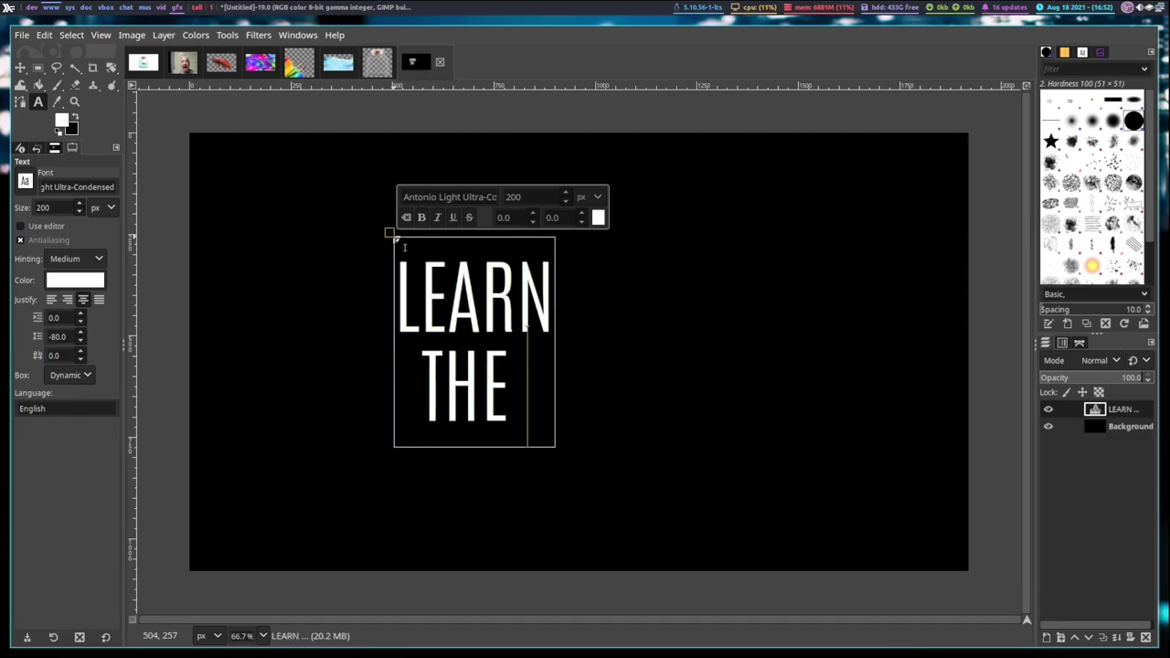
{"action": "type", "text": " BASICS"}
{"action": "key", "text": "Return"}
{"action": "type", "text": "OF GIMP"}
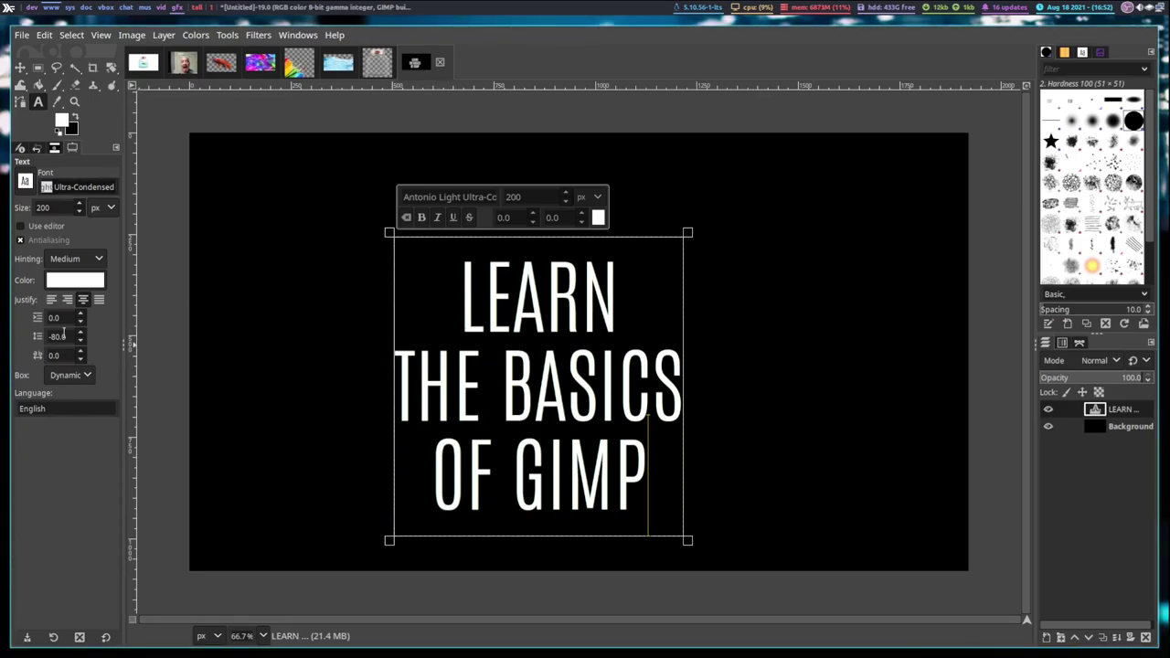
Step: Try other line spacings on the title text and settle on -80
{"action": "scroll", "coordinate": [79, 340], "scroll_direction": "up", "scroll_amount": 20}
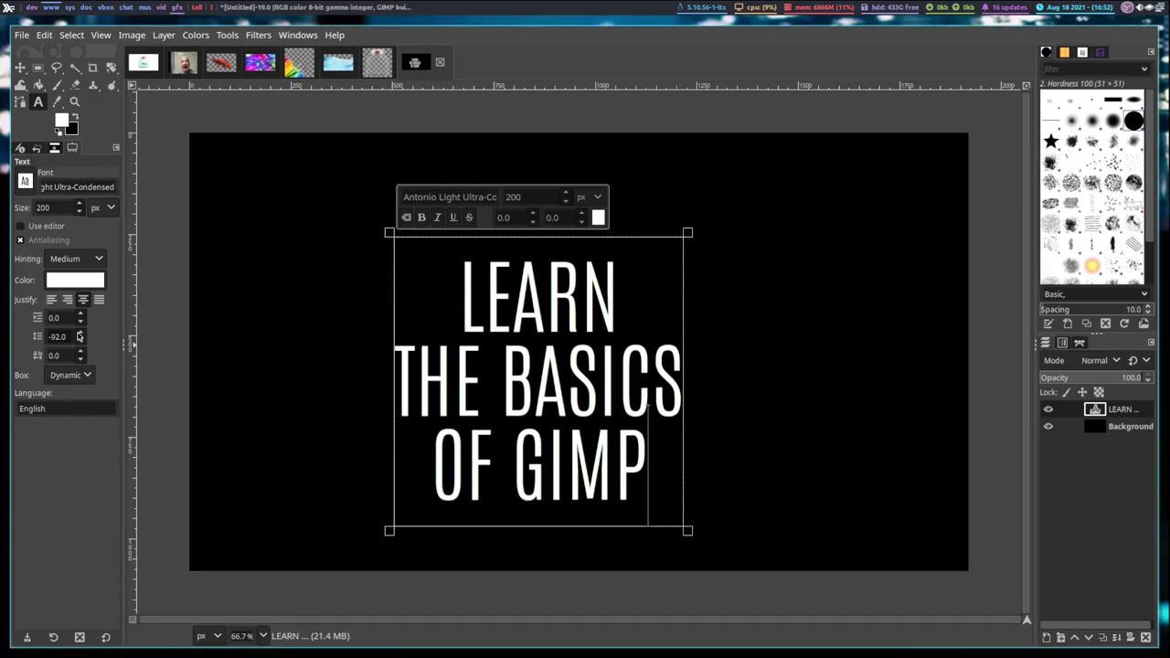
{"action": "scroll", "coordinate": [80, 338], "scroll_direction": "down", "scroll_amount": 20}
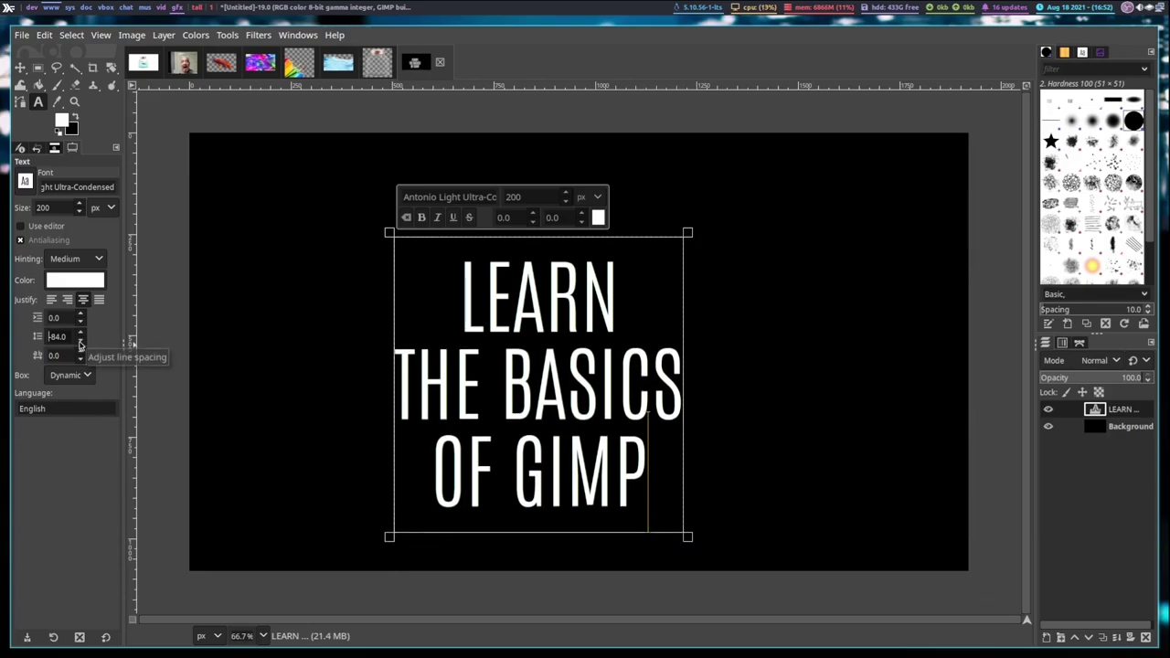
{"action": "scroll", "coordinate": [81, 340], "scroll_direction": "up", "scroll_amount": 4}
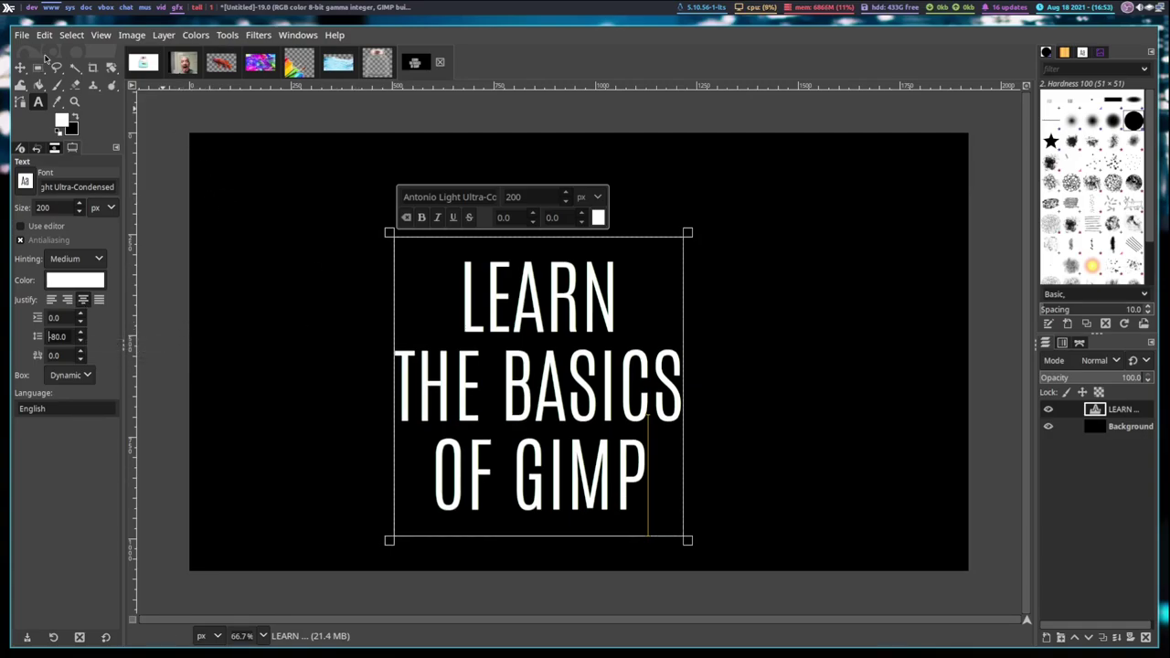
Step: Stretch the title's text box across the full canvas width and lower its upper edge so the three lines sit centered on the canvas
{"action": "left_click", "coordinate": [513, 302]}
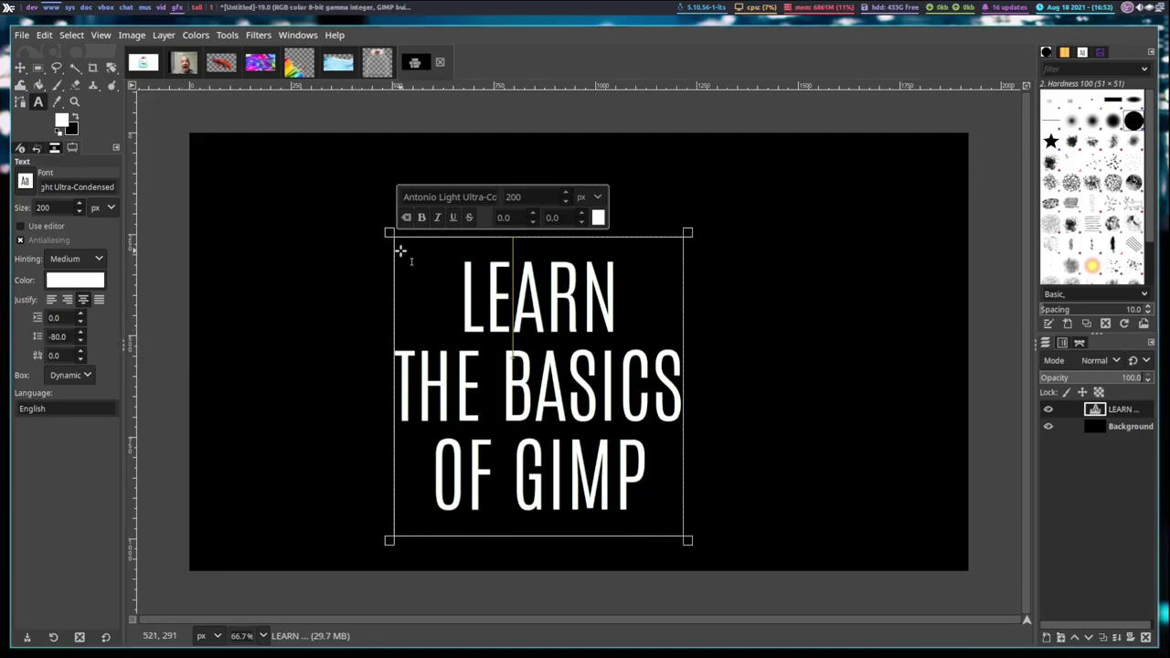
{"action": "left_click_drag", "start_coordinate": [391, 236], "coordinate": [191, 145]}
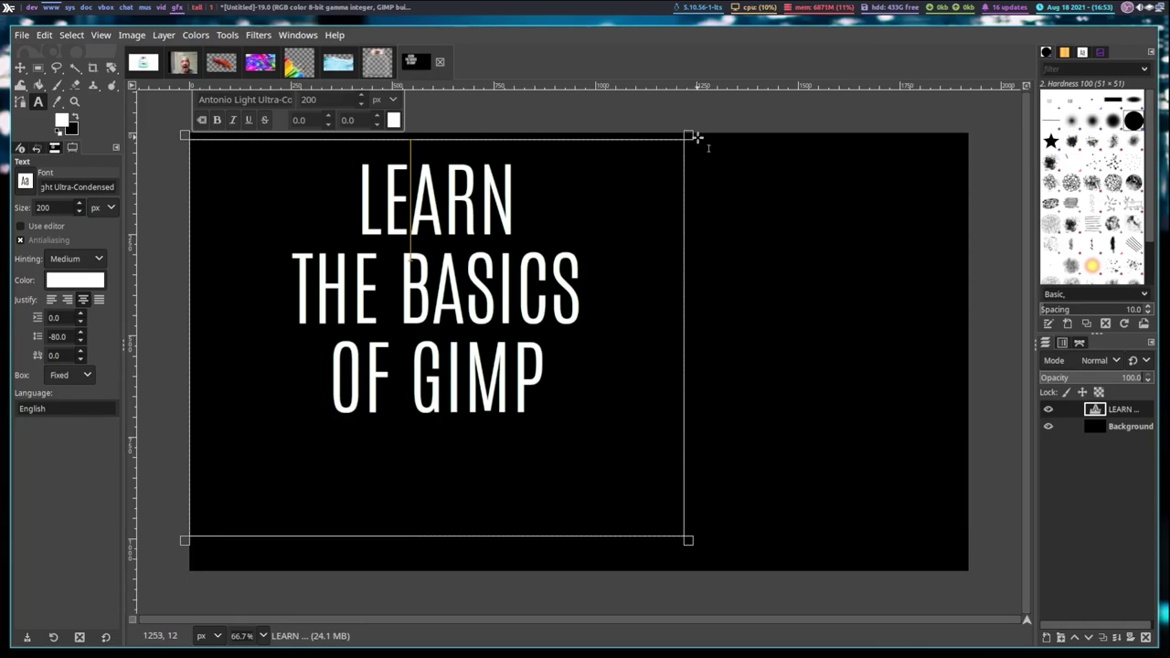
{"action": "left_click_drag", "start_coordinate": [695, 134], "coordinate": [969, 130]}
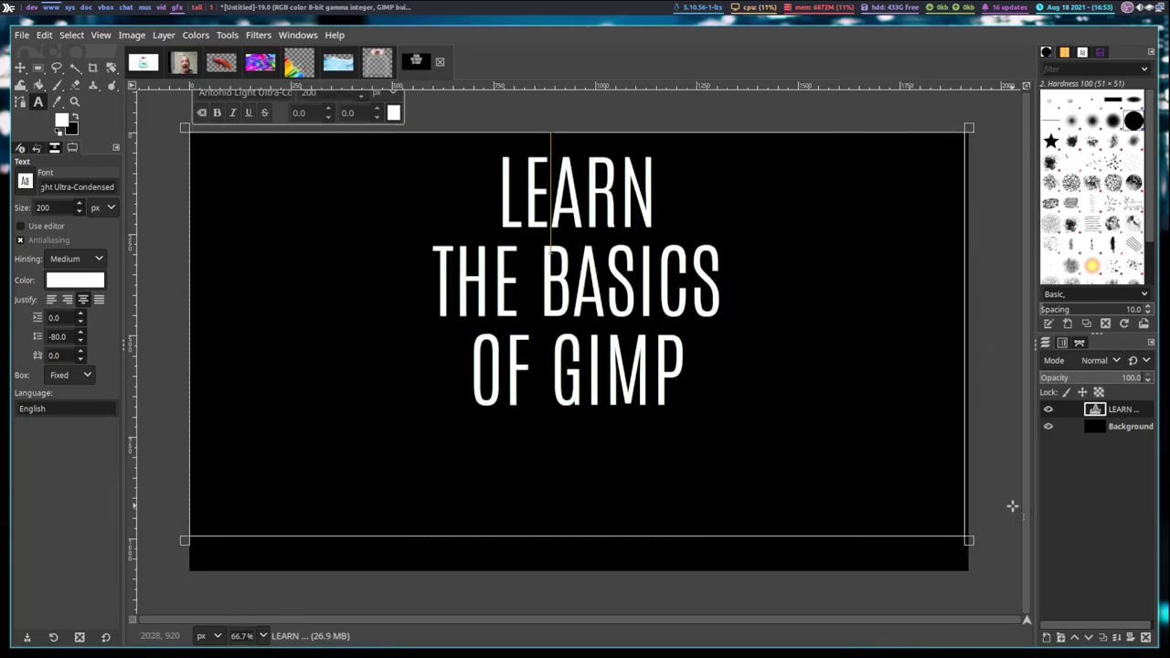
{"action": "left_click_drag", "start_coordinate": [967, 540], "coordinate": [976, 572]}
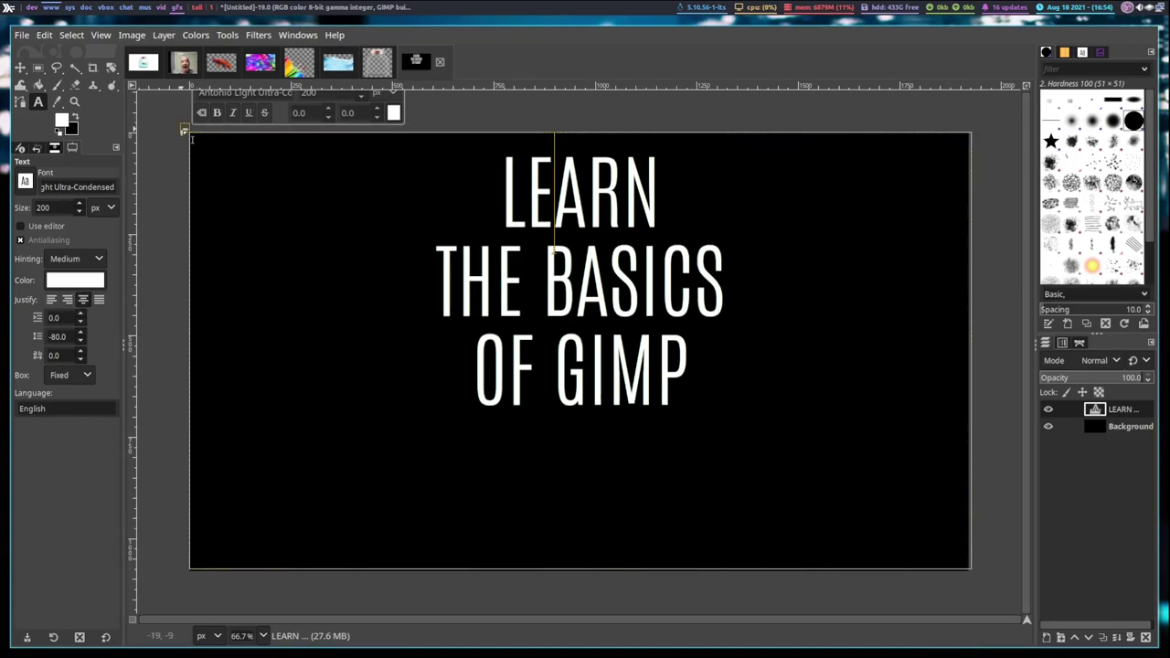
{"action": "left_click_drag", "start_coordinate": [185, 133], "coordinate": [194, 181]}
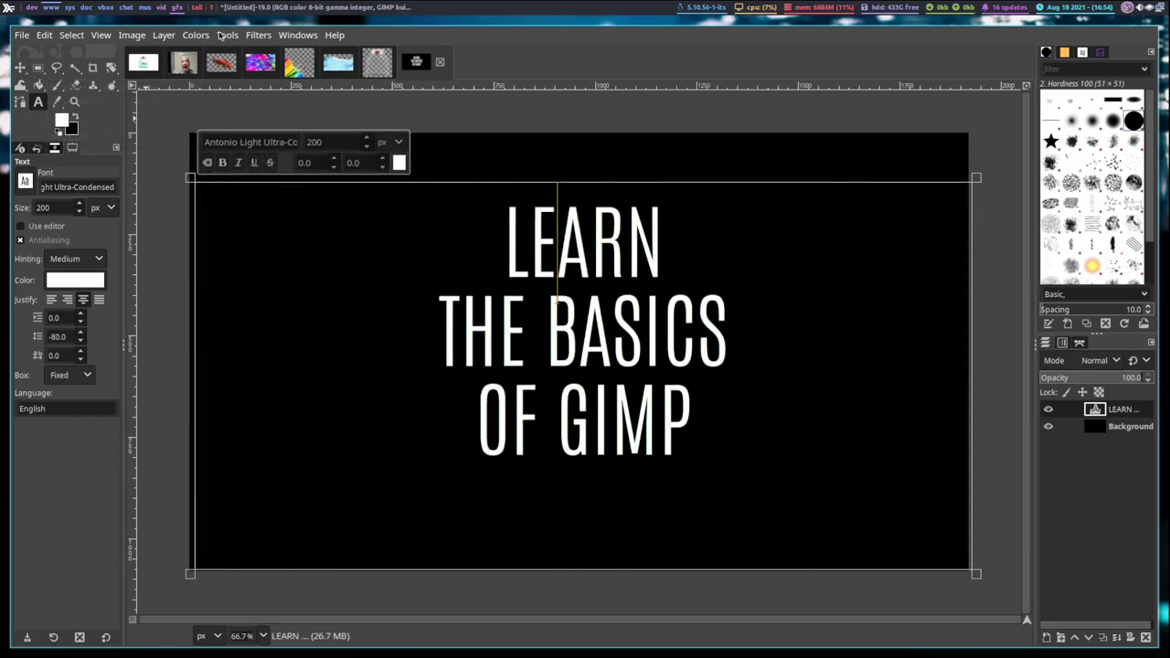
Step: Create a new layer from the visible image and apply Gaussian Blur to it with Size X and Size Y at 4.50
{"action": "left_click", "coordinate": [171, 38]}
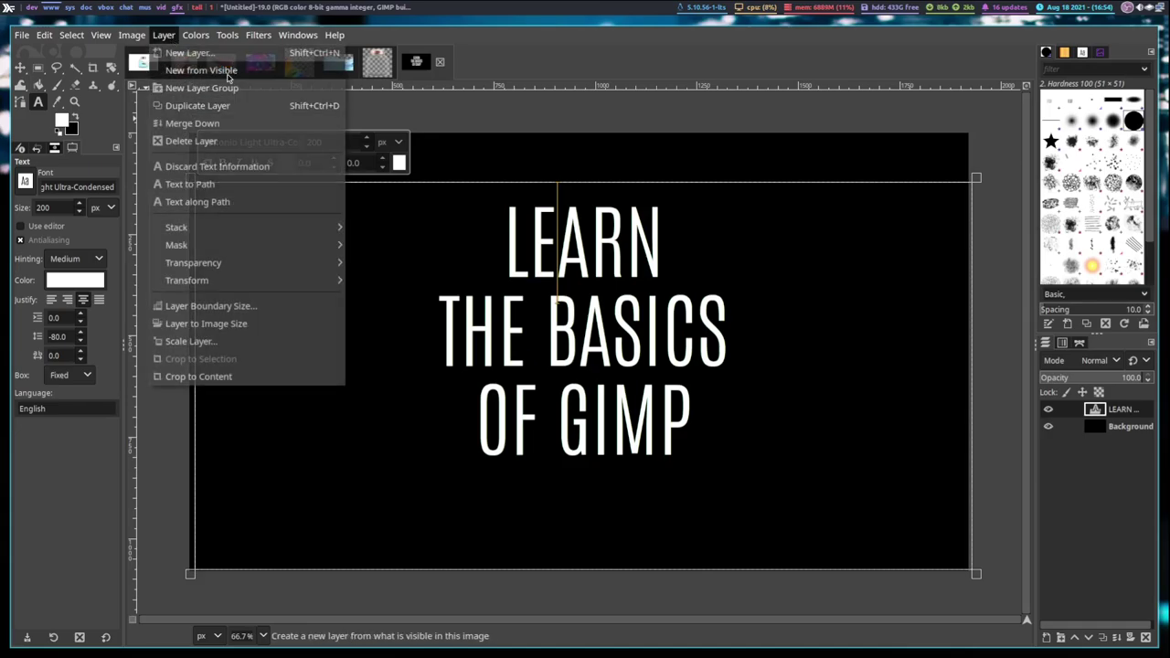
{"action": "left_click", "coordinate": [227, 72]}
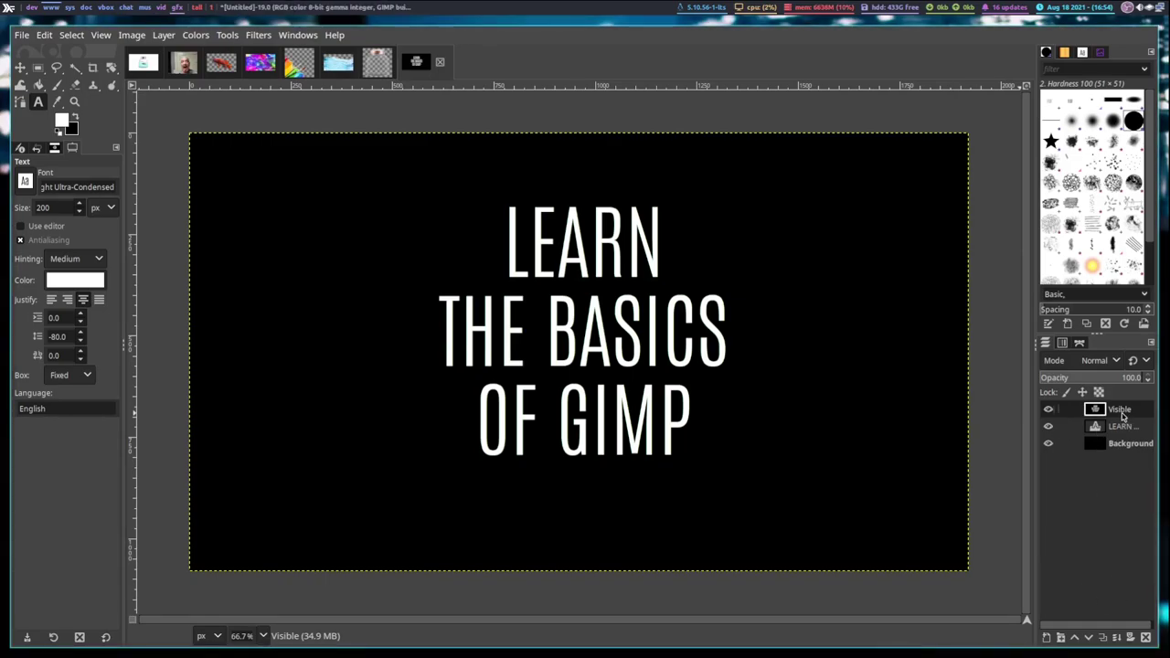
{"action": "left_click", "coordinate": [258, 34]}
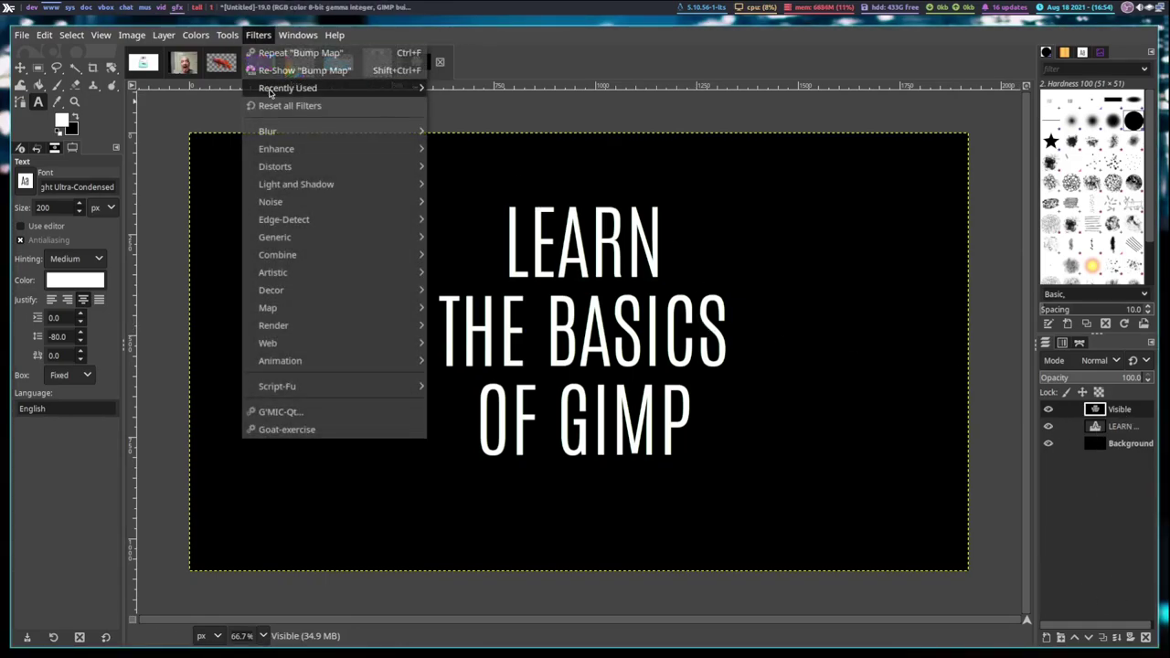
{"action": "mouse_move", "coordinate": [339, 132]}
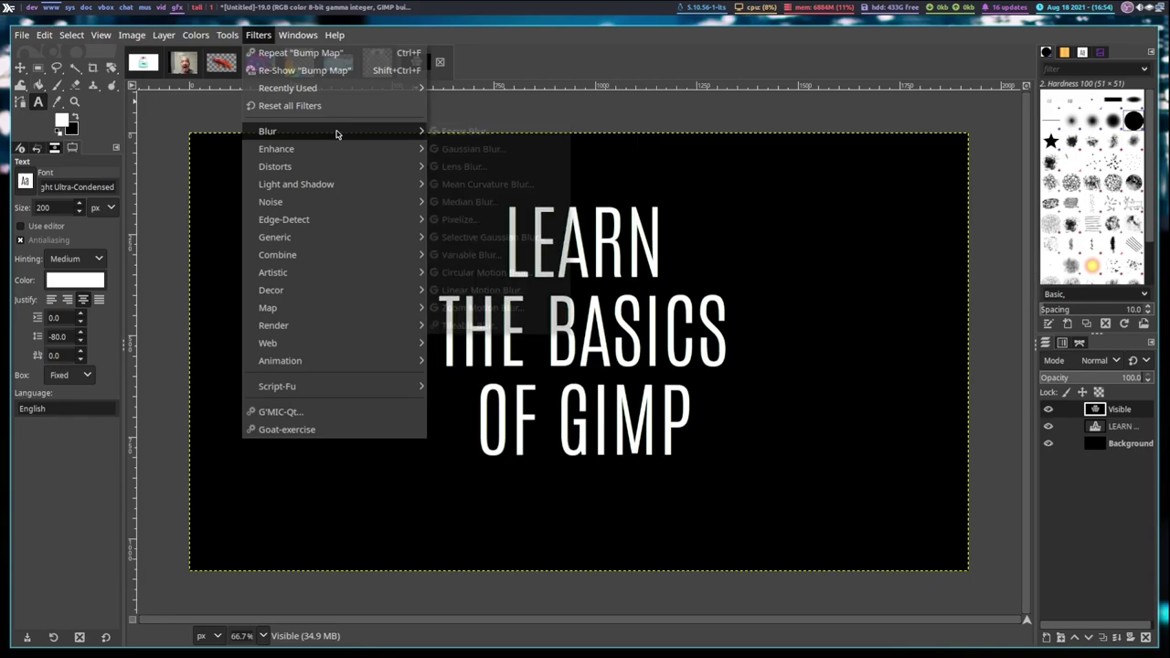
{"action": "left_click", "coordinate": [534, 156]}
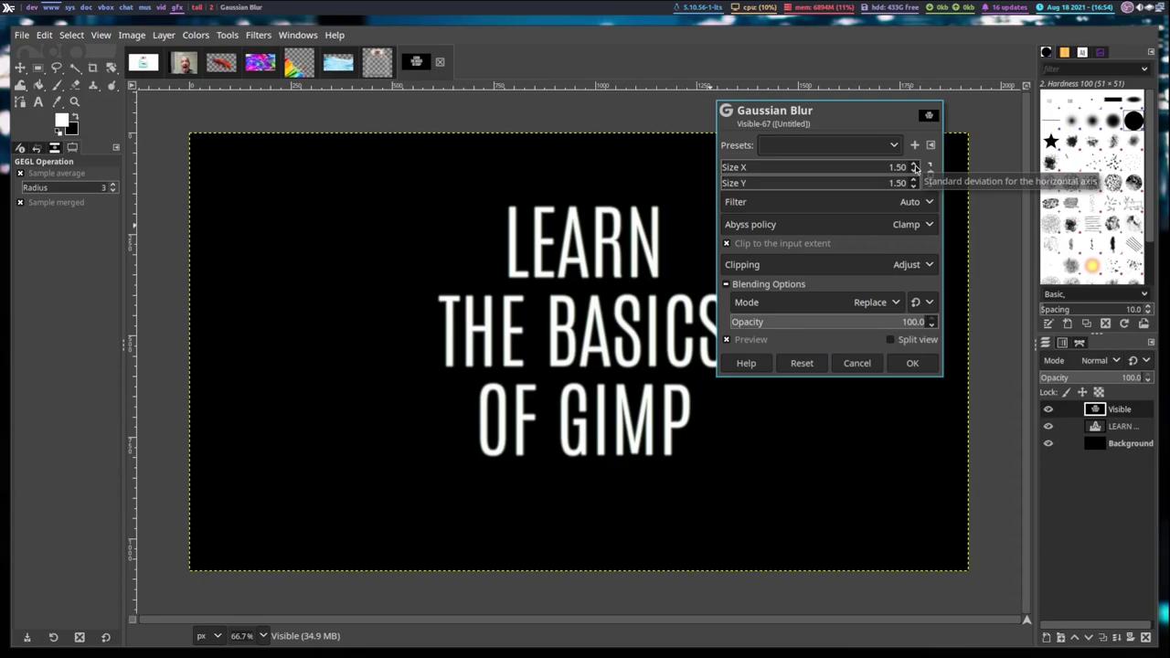
{"action": "scroll", "coordinate": [916, 169], "scroll_direction": "up", "scroll_amount": 4}
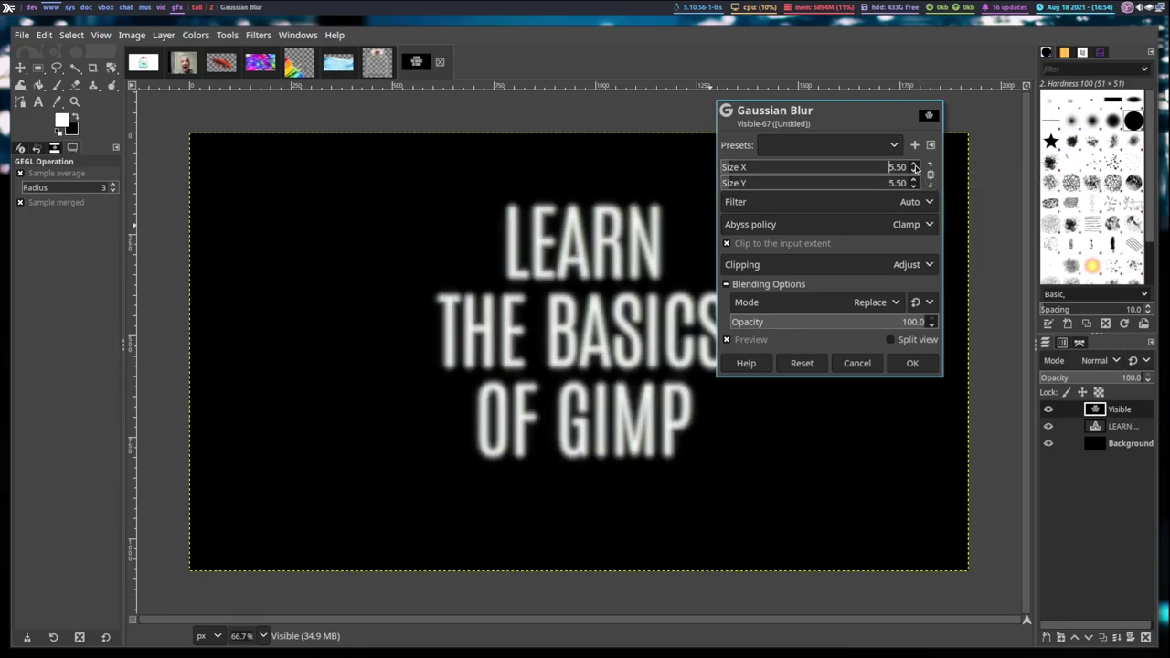
{"action": "scroll", "coordinate": [912, 173], "scroll_direction": "down", "scroll_amount": 2}
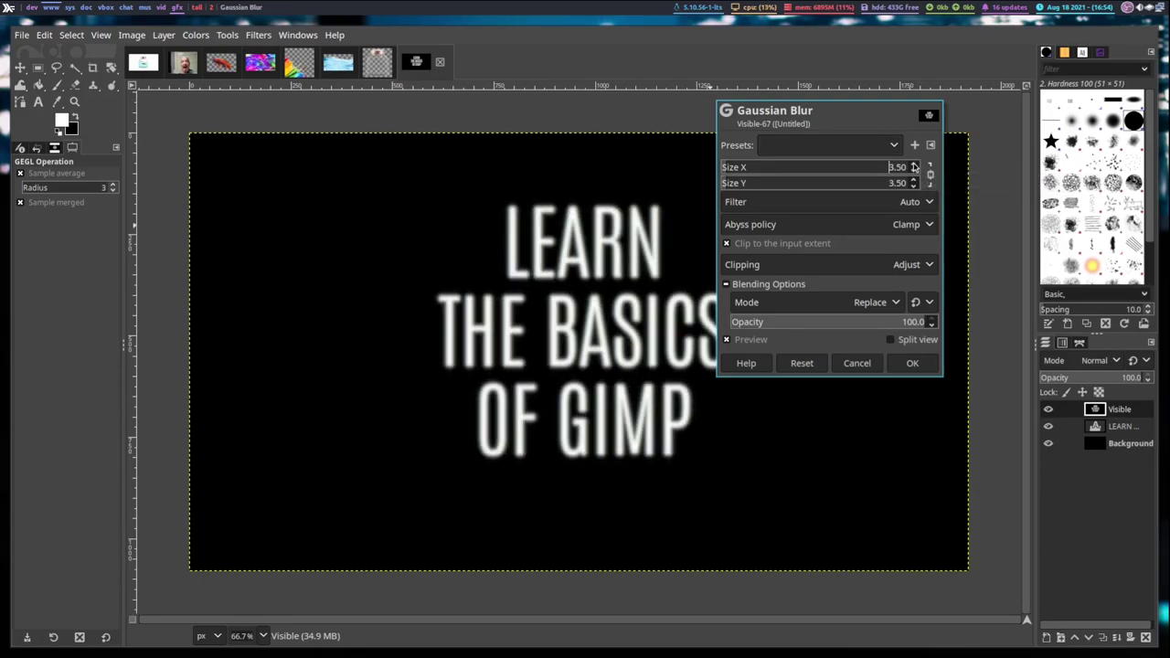
{"action": "scroll", "coordinate": [915, 169], "scroll_direction": "up", "scroll_amount": 1}
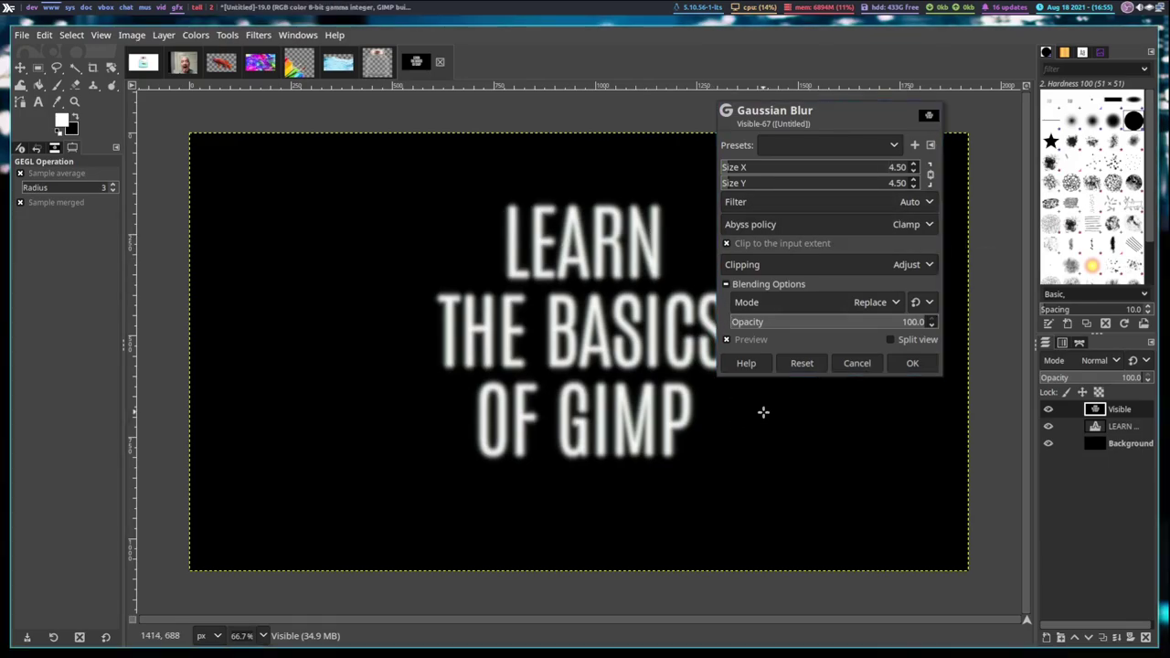
{"action": "left_click", "coordinate": [912, 364]}
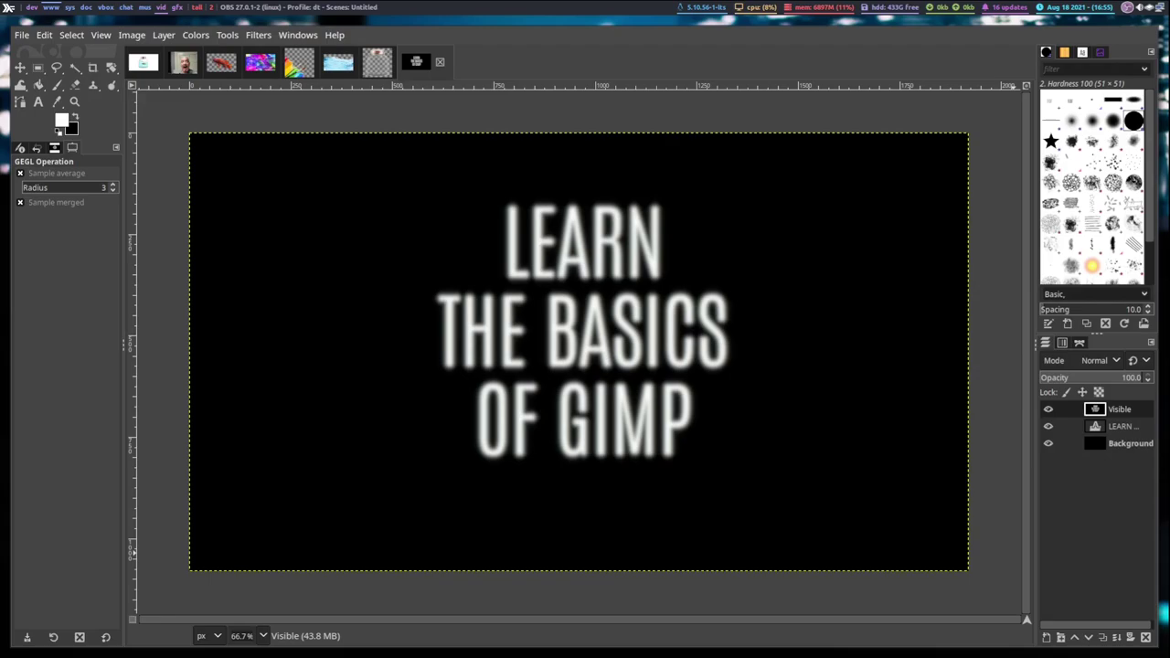
Step: Add a transparent 1920 × 1080 px layer named plasma above the blurred layer
{"action": "left_click", "coordinate": [164, 35]}
{"action": "left_click", "coordinate": [172, 55]}
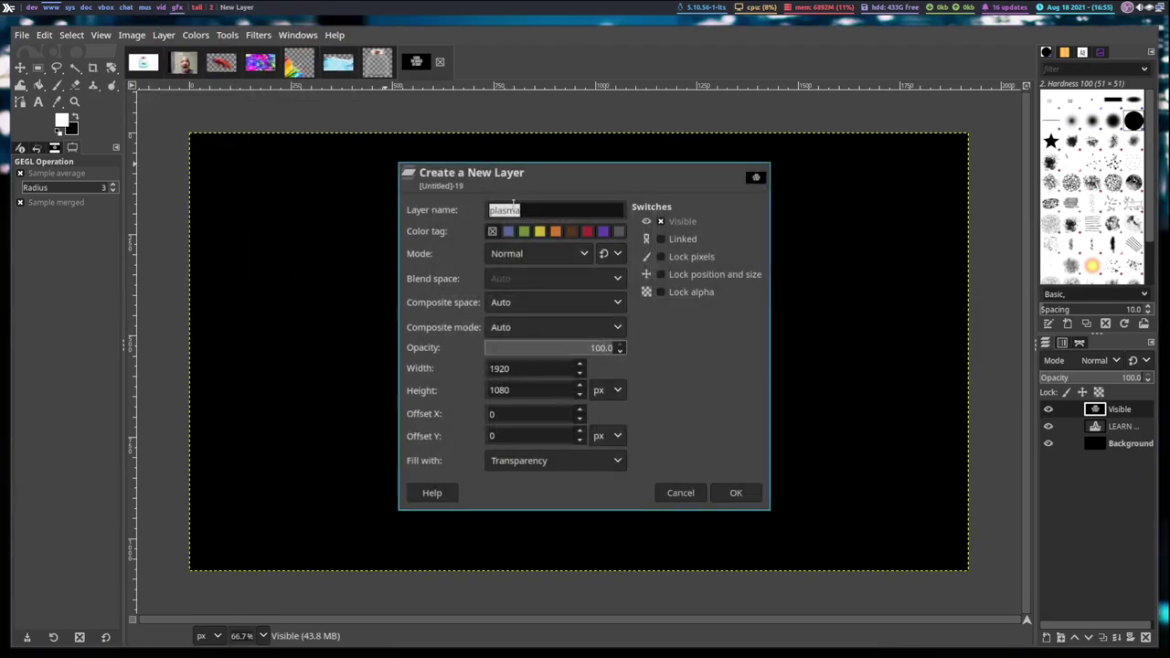
{"action": "left_click", "coordinate": [739, 491]}
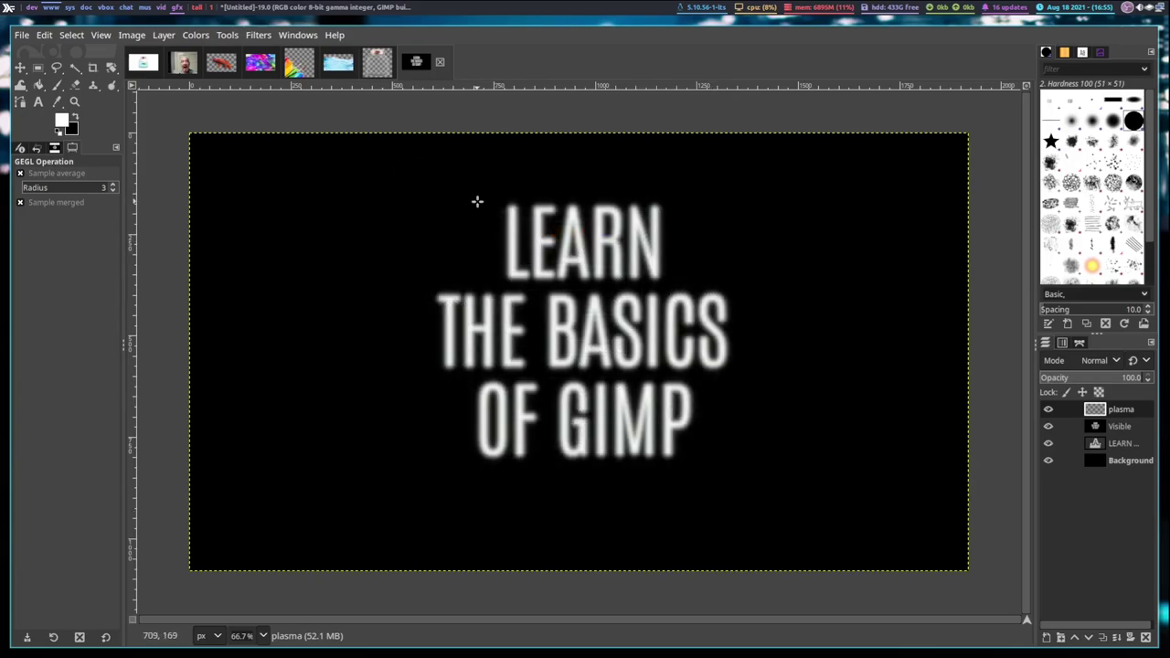
Step: Render Plasma noise on the plasma layer with turbulence 1.000 and random seed 0
{"action": "left_click", "coordinate": [258, 37]}
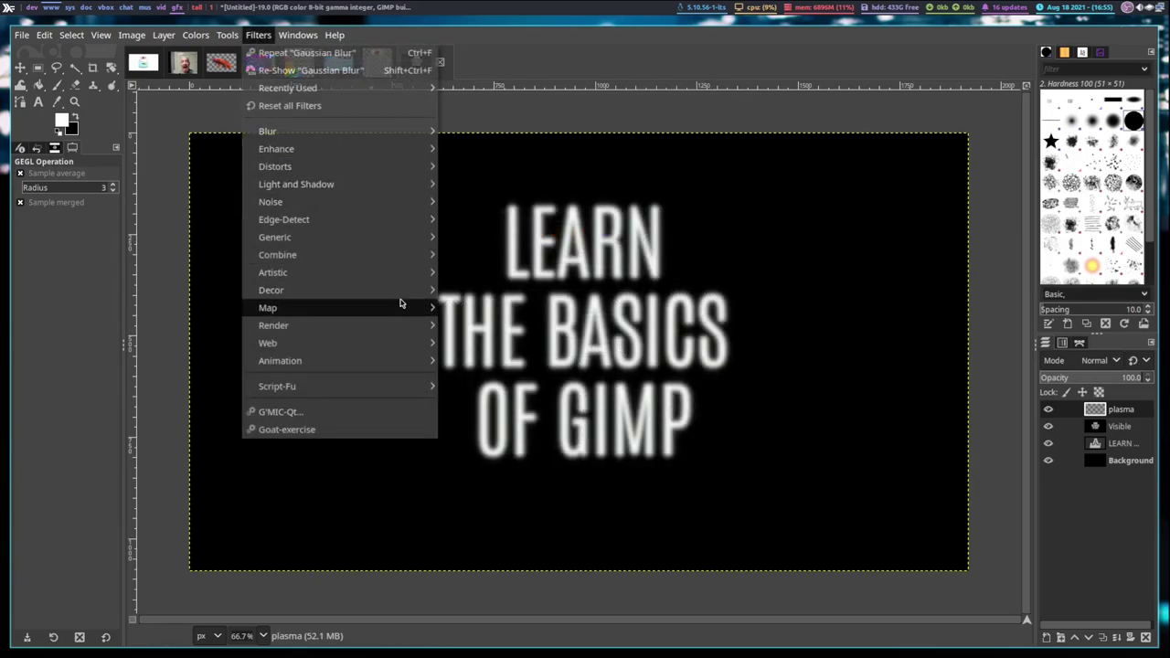
{"action": "mouse_move", "coordinate": [399, 327]}
{"action": "mouse_move", "coordinate": [527, 340]}
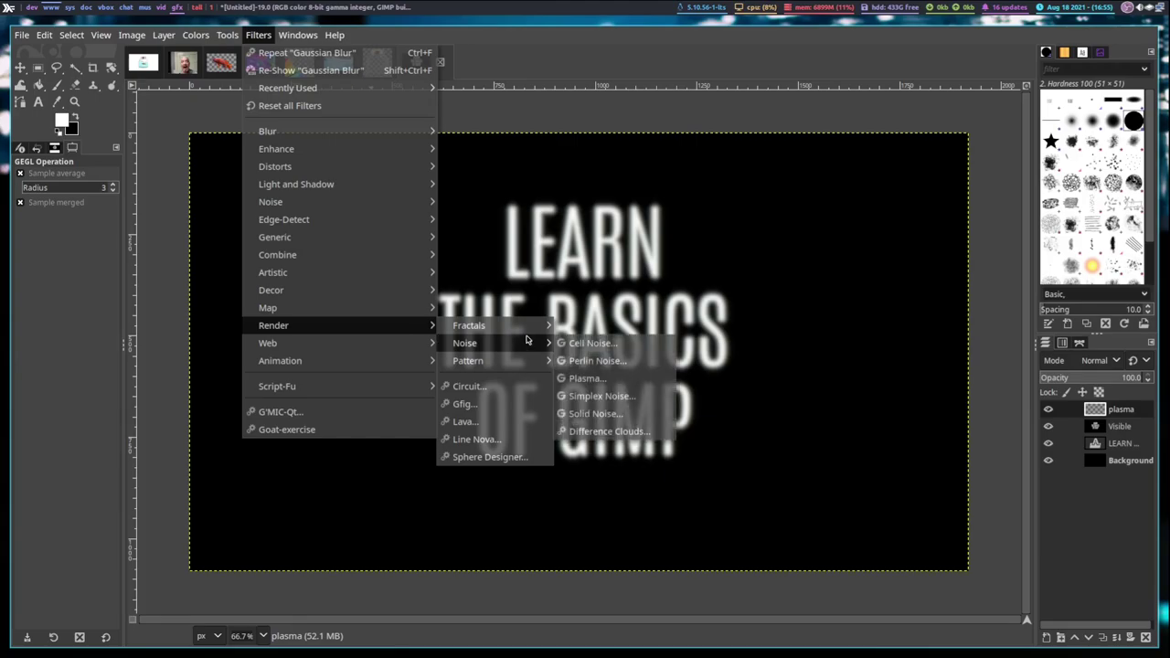
{"action": "left_click", "coordinate": [633, 384]}
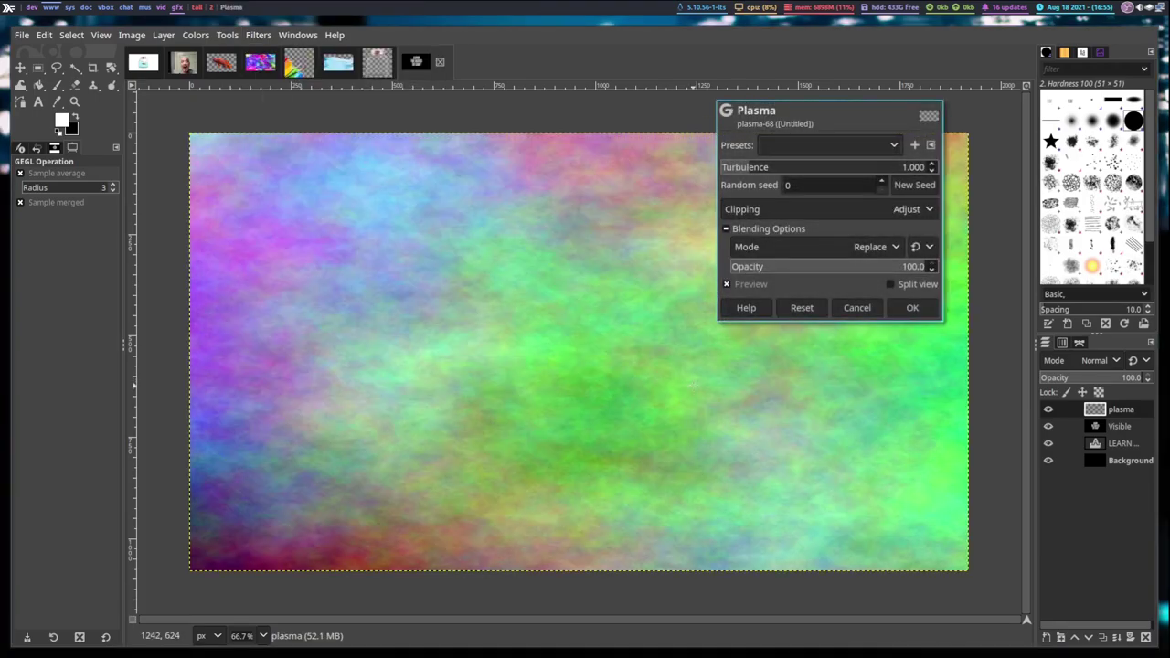
{"action": "left_click", "coordinate": [913, 309]}
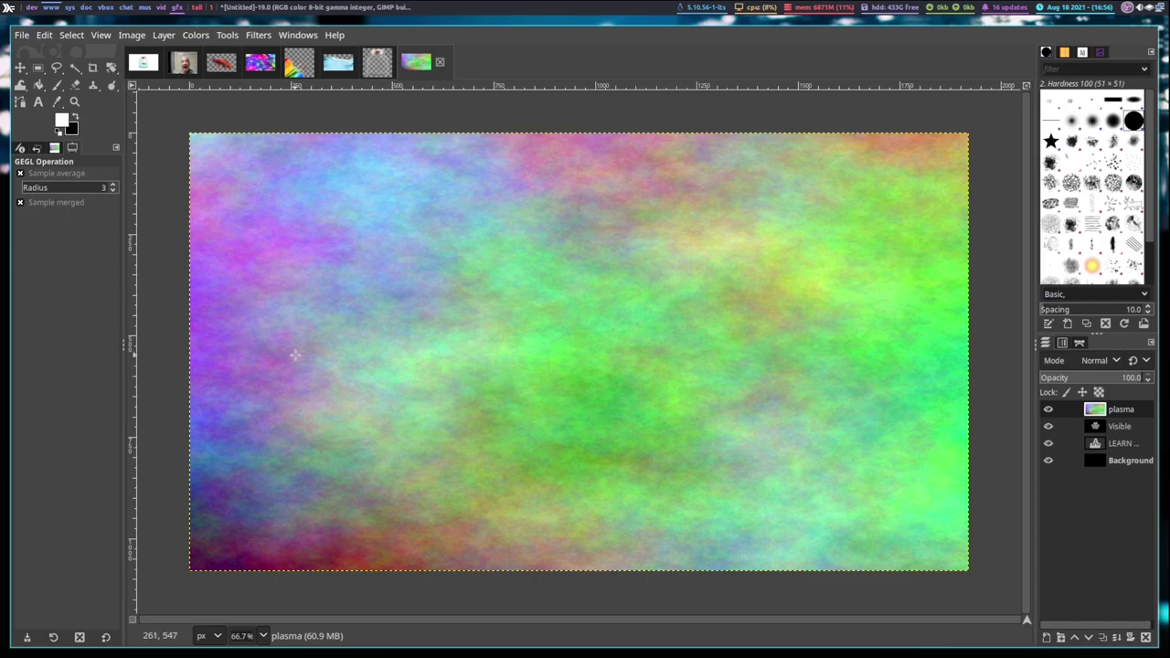
Step: Apply Bump Map to the plasma layer, using the blurred Visible layer as aux input, with azimuth 135, elevation 45 and depth 3
{"action": "left_click", "coordinate": [260, 35]}
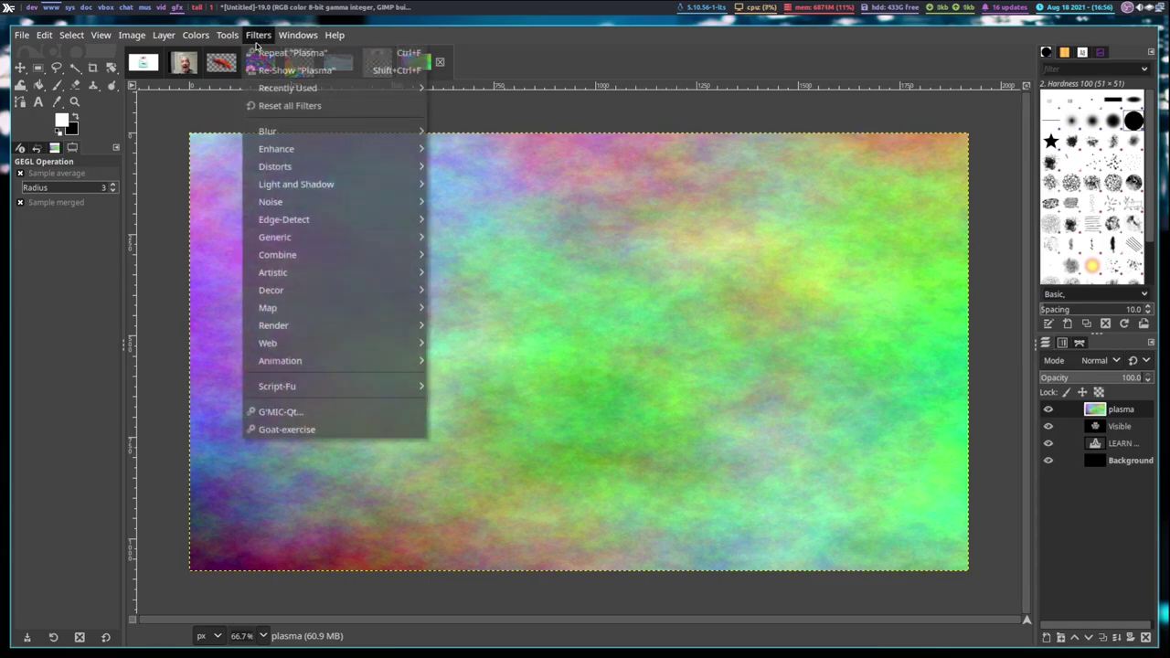
{"action": "mouse_move", "coordinate": [350, 308]}
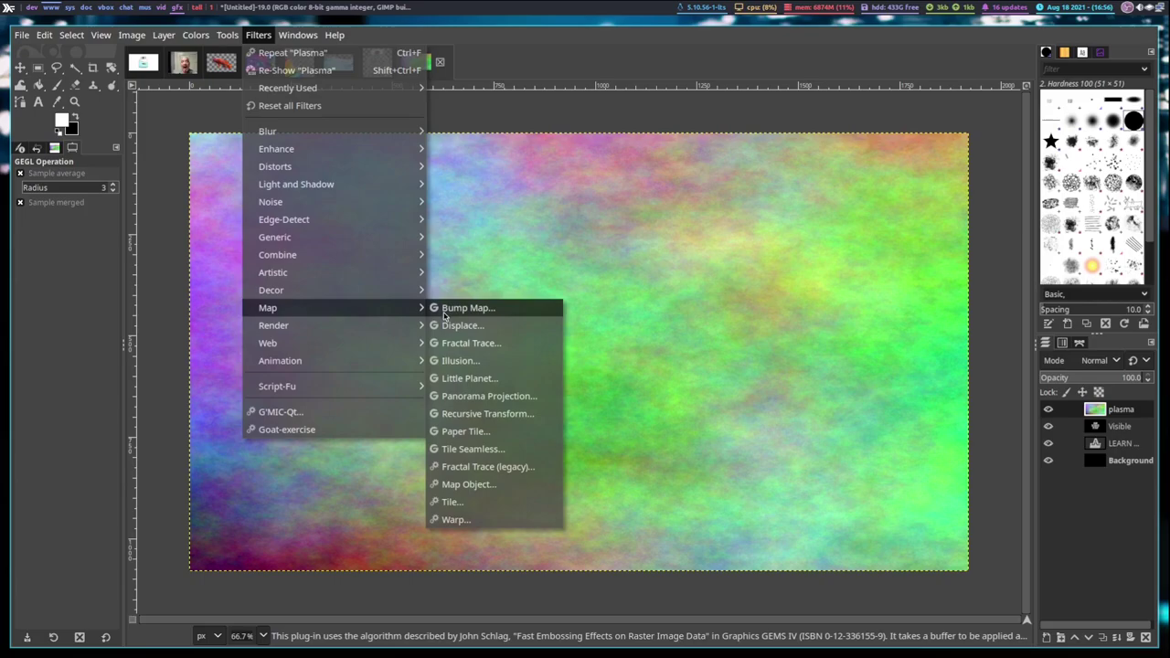
{"action": "left_click", "coordinate": [551, 312]}
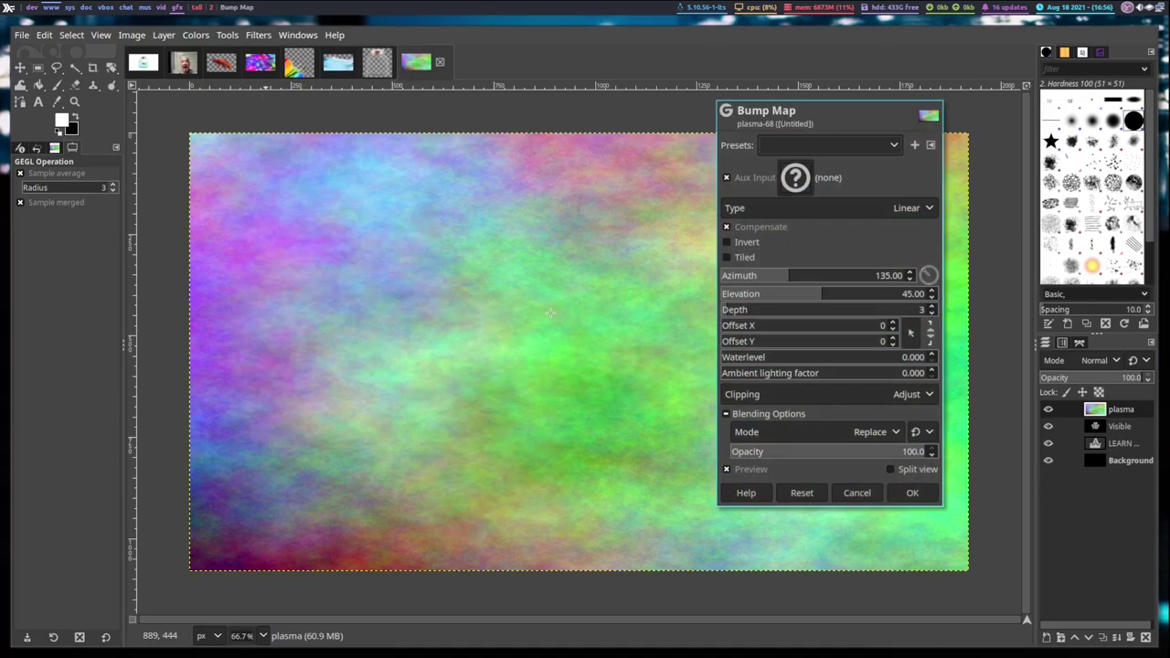
{"action": "left_click", "coordinate": [795, 179]}
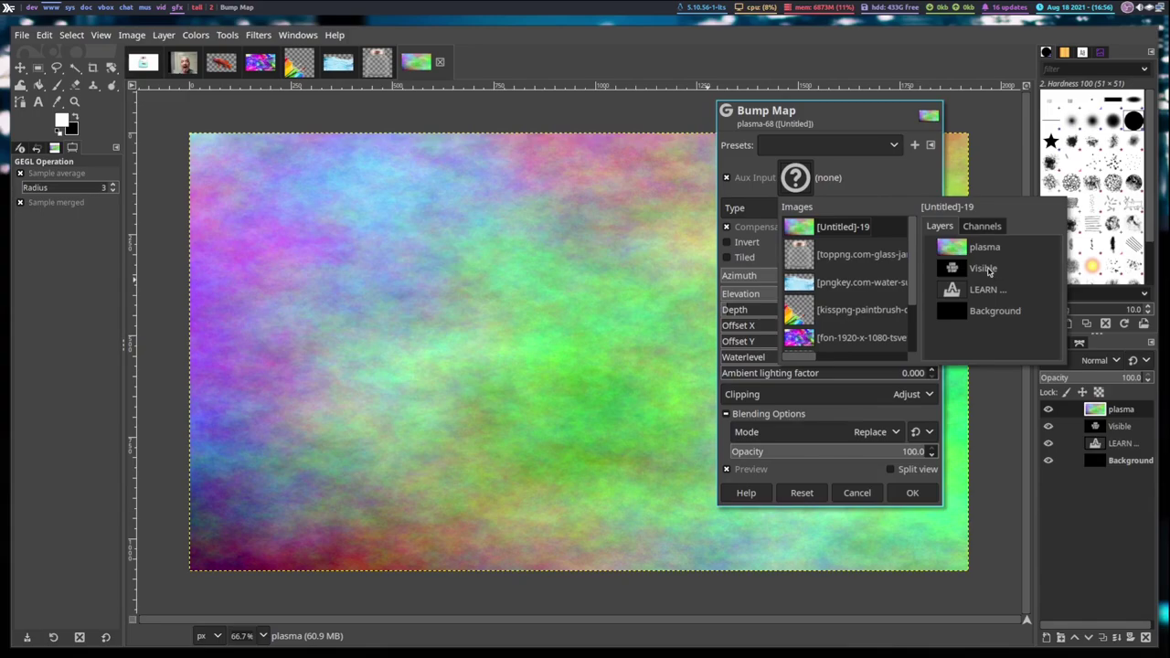
{"action": "left_click", "coordinate": [994, 274]}
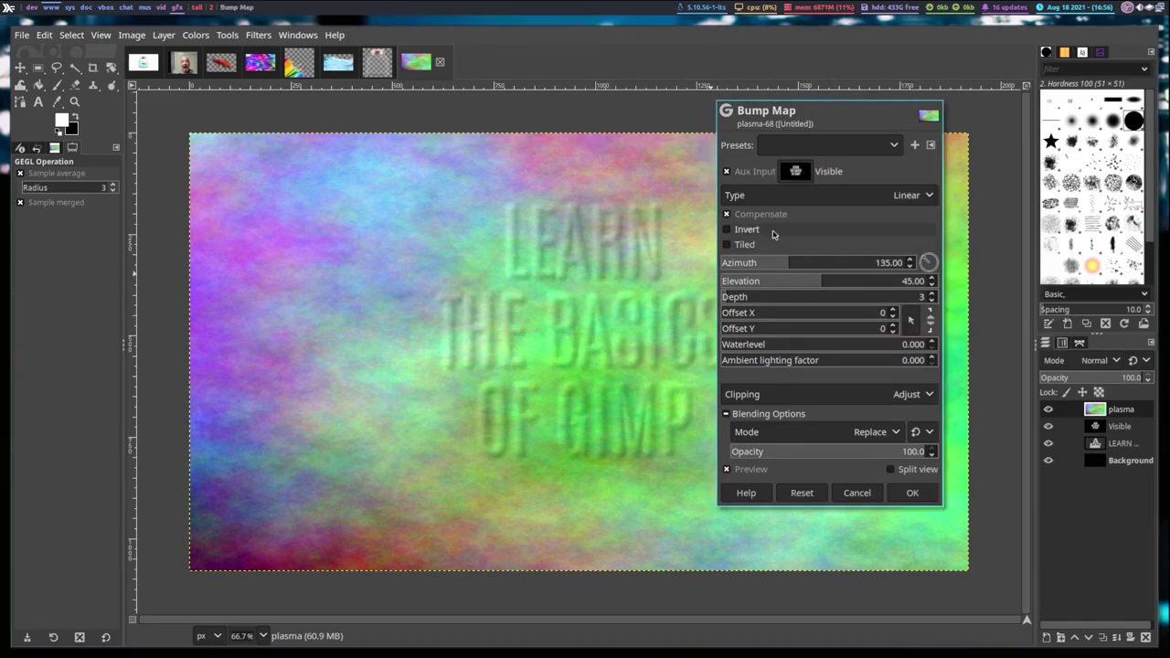
{"action": "left_click_drag", "start_coordinate": [804, 228], "coordinate": [205, 262]}
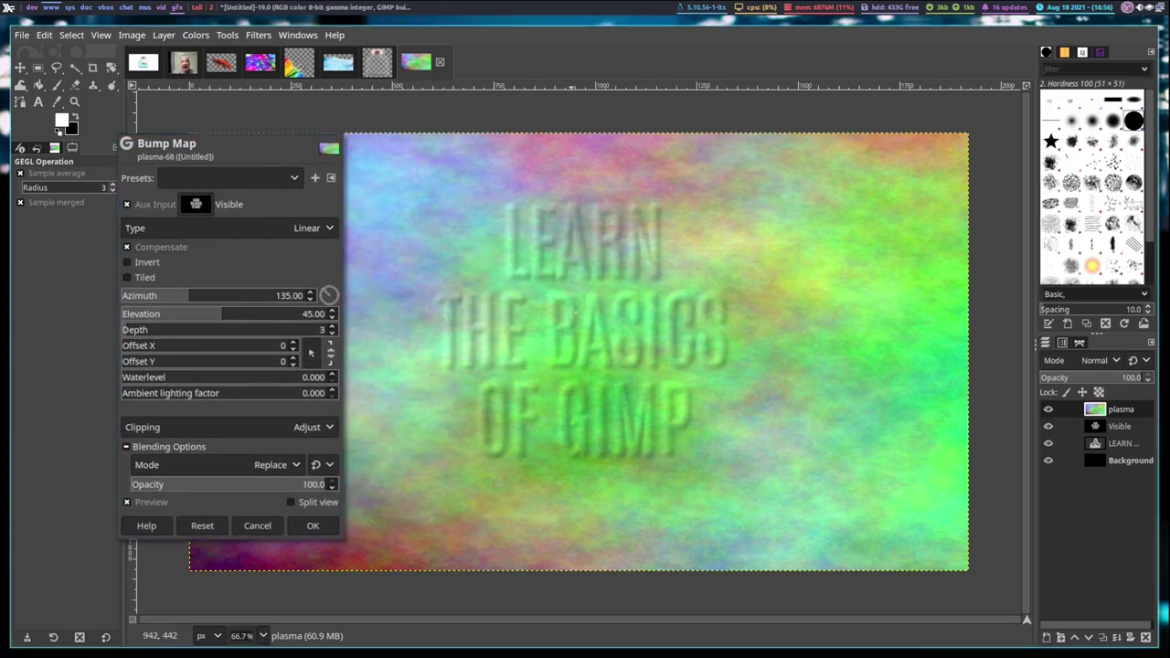
{"action": "left_click", "coordinate": [311, 527]}
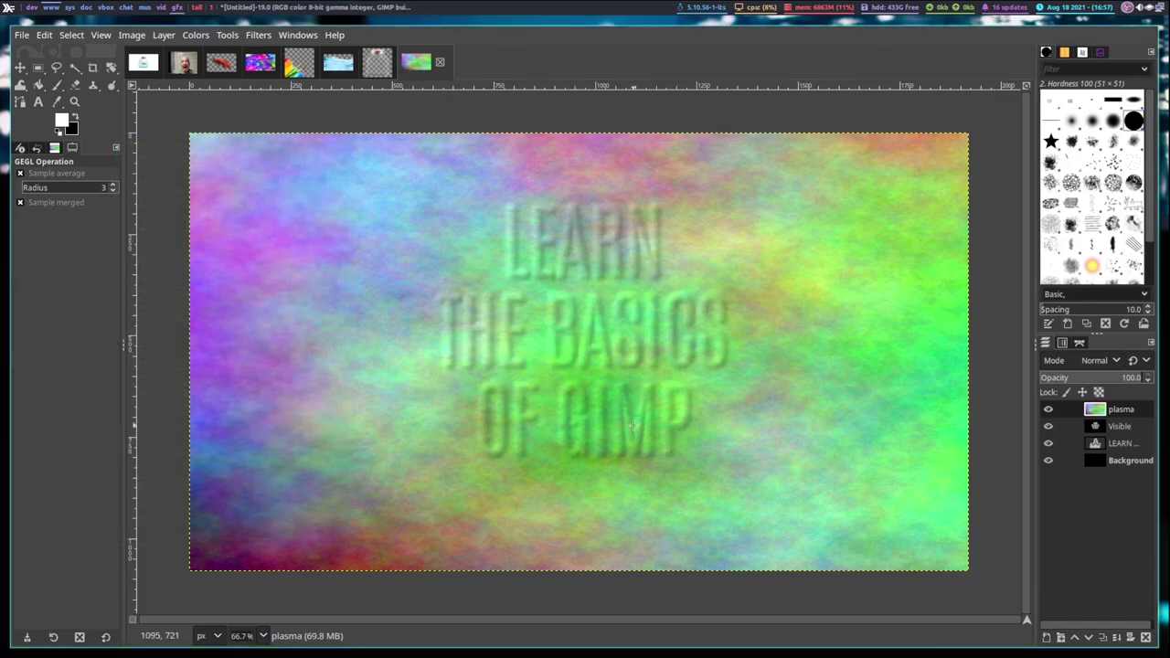
Step: Add a layer mask initialized to White (full opacity) to the plasma layer
{"action": "left_click", "coordinate": [131, 35]}
{"action": "mouse_move", "coordinate": [164, 35]}
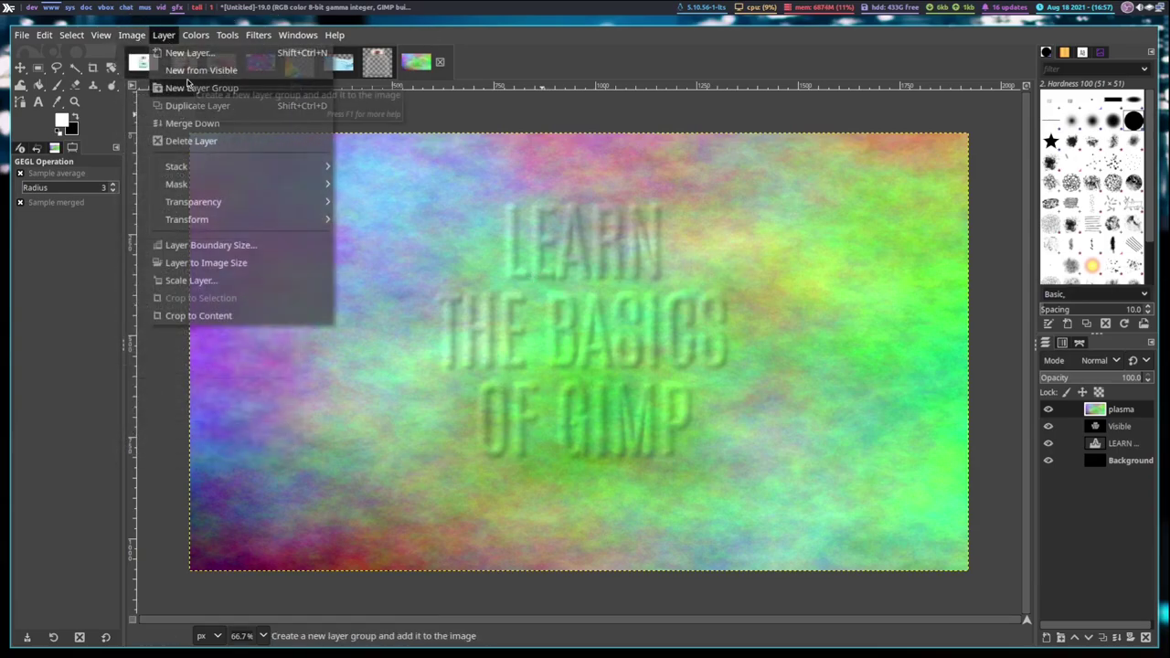
{"action": "mouse_move", "coordinate": [280, 184]}
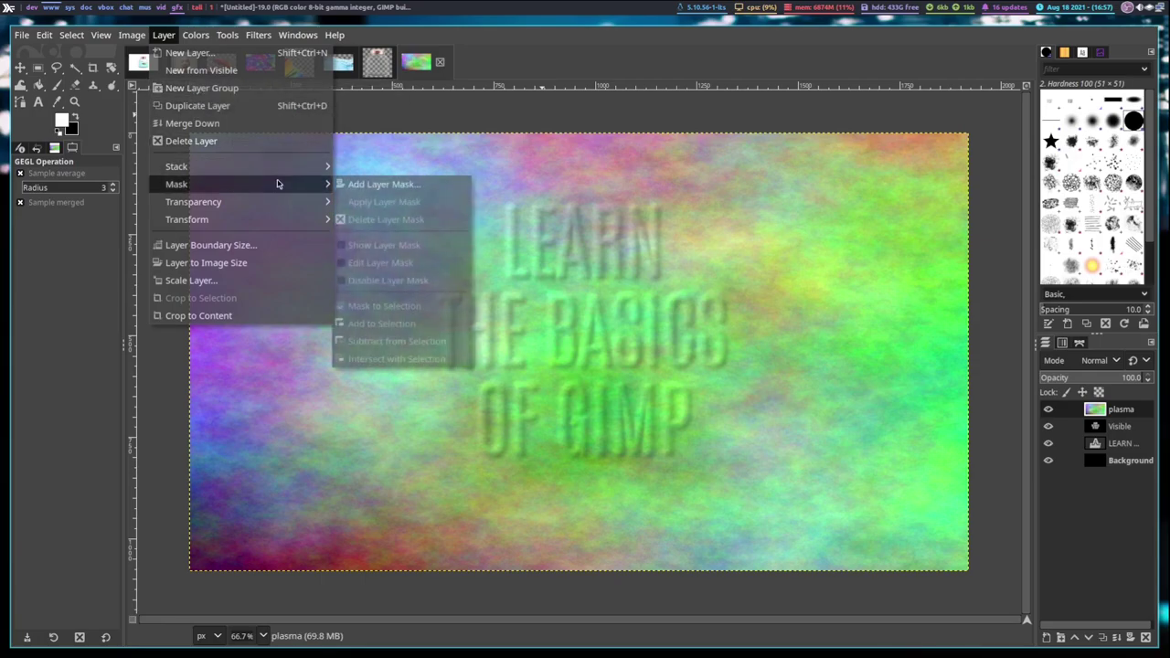
{"action": "left_click", "coordinate": [416, 186]}
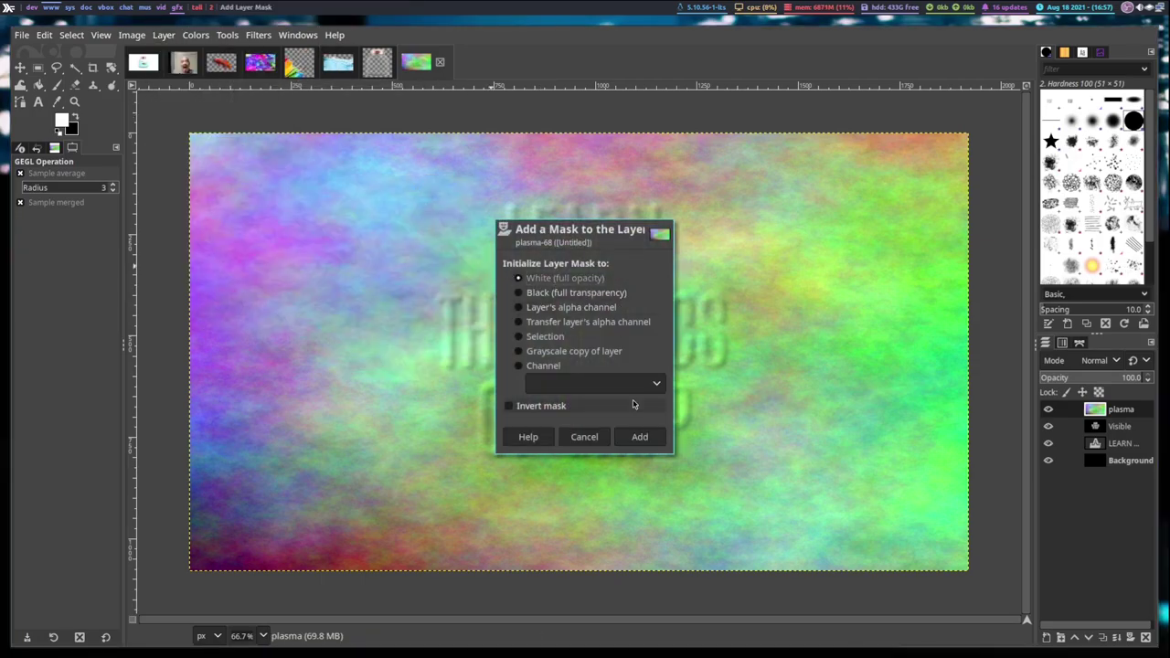
{"action": "left_click", "coordinate": [640, 437]}
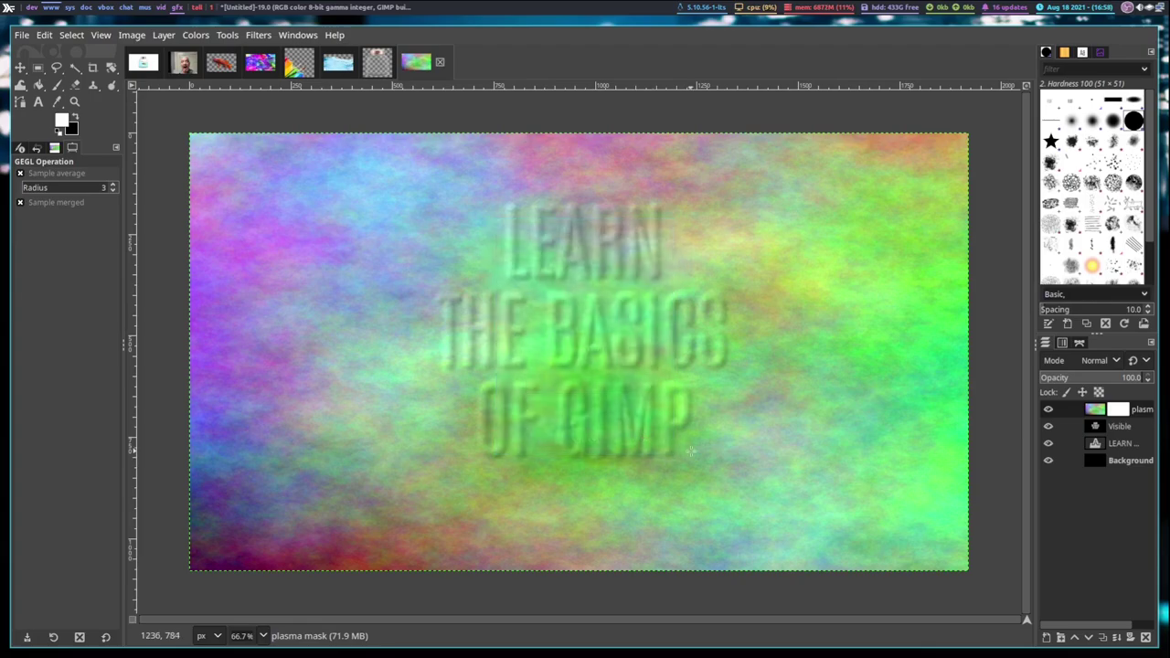
Step: Copy the blurred Visible layer, paste it into the plasma layer's mask and anchor the floating selection
{"action": "left_click", "coordinate": [1119, 430]}
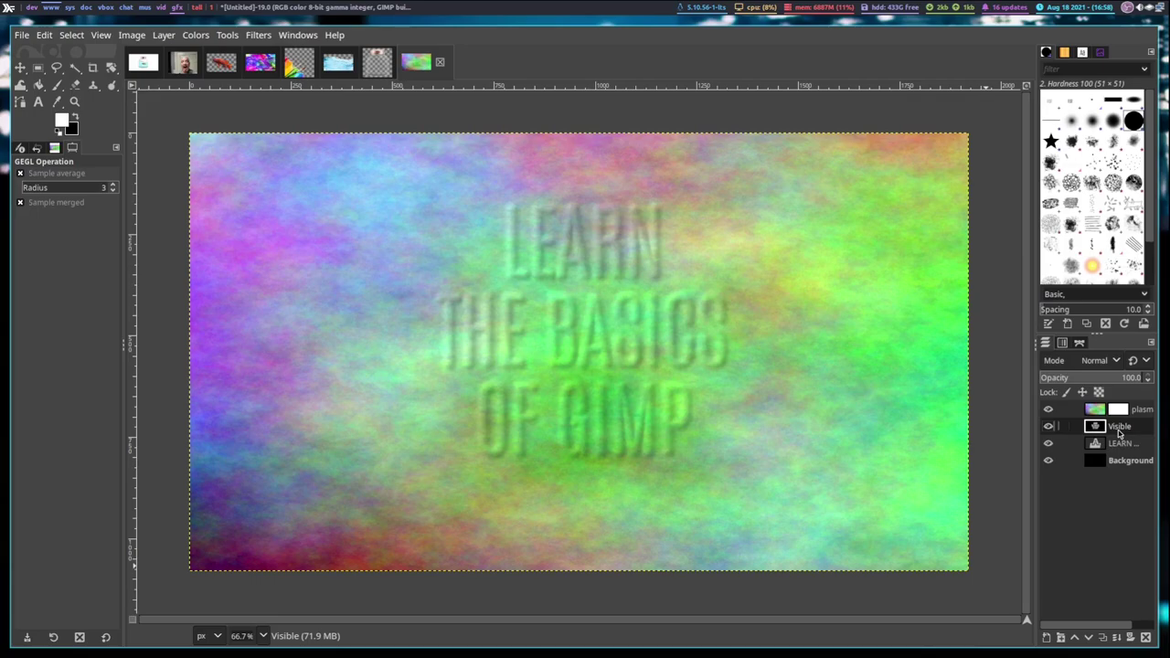
{"action": "key", "text": "ctrl+c"}
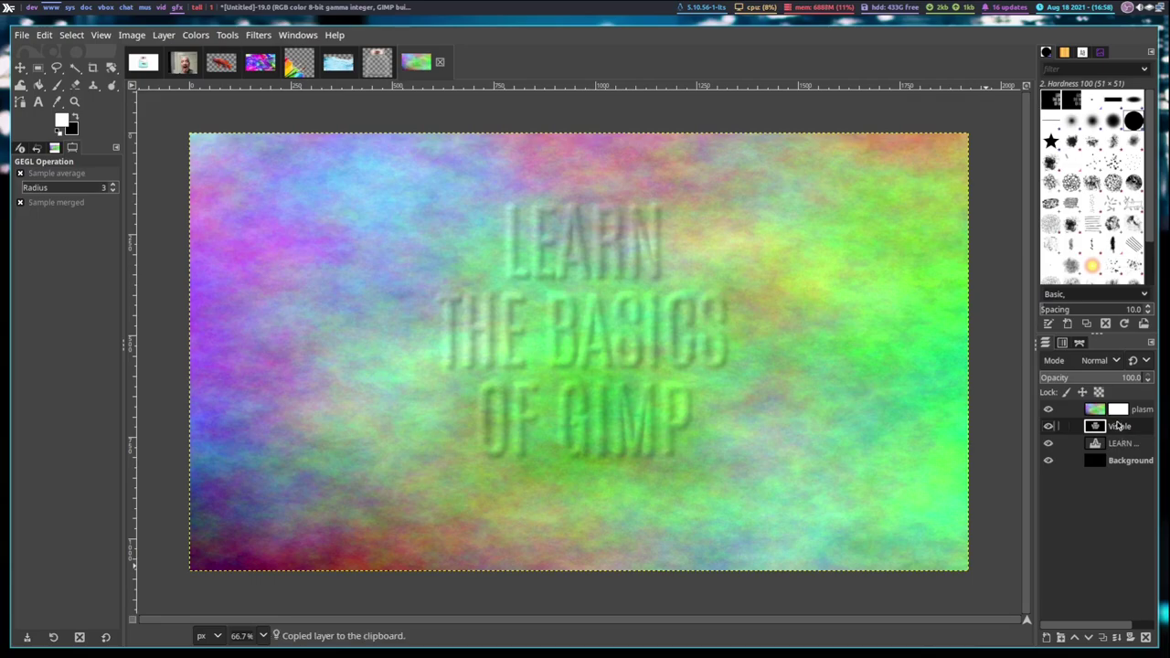
{"action": "left_click", "coordinate": [1119, 410]}
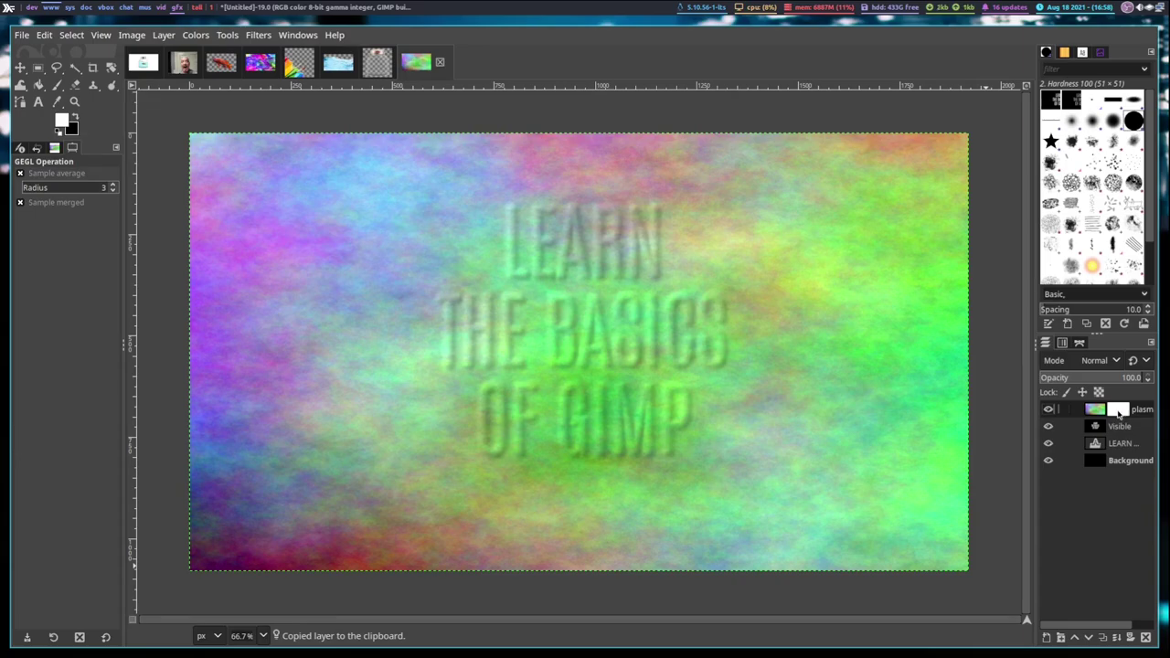
{"action": "key", "text": "ctrl+v"}
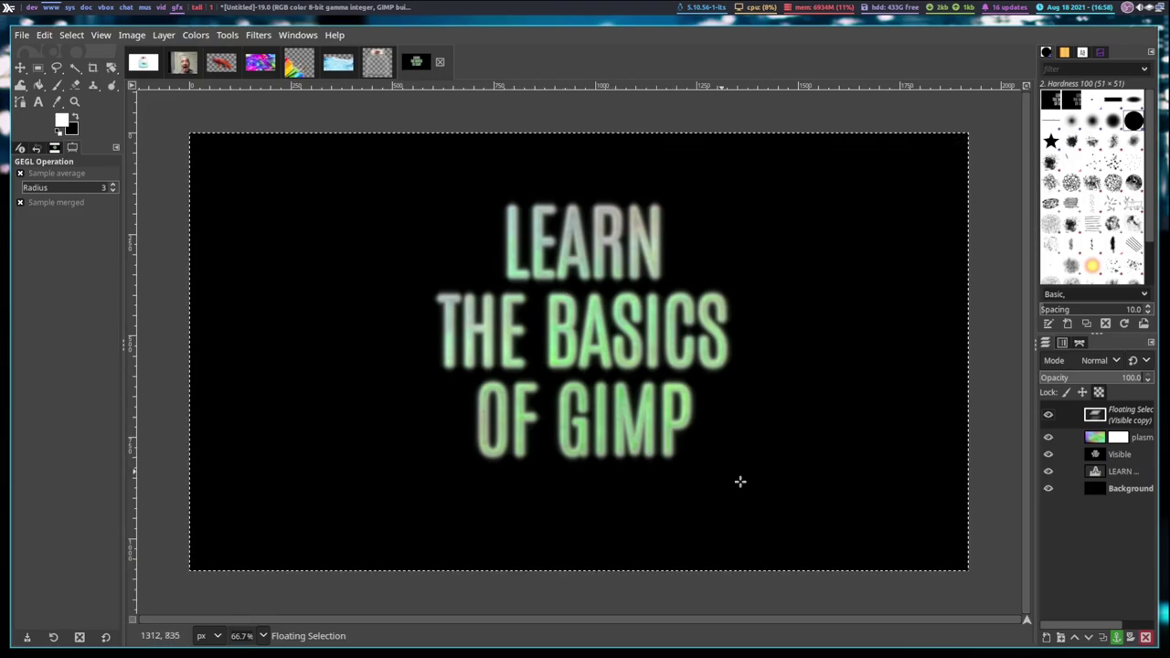
{"action": "key", "text": "super+1"}
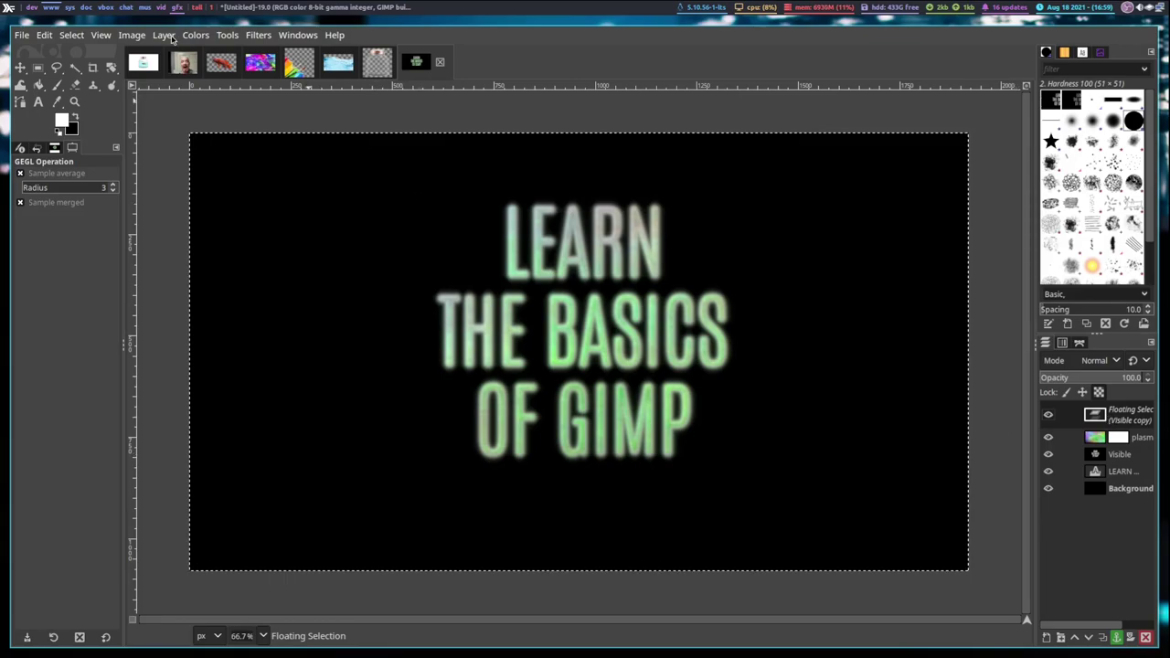
{"action": "left_click", "coordinate": [171, 39]}
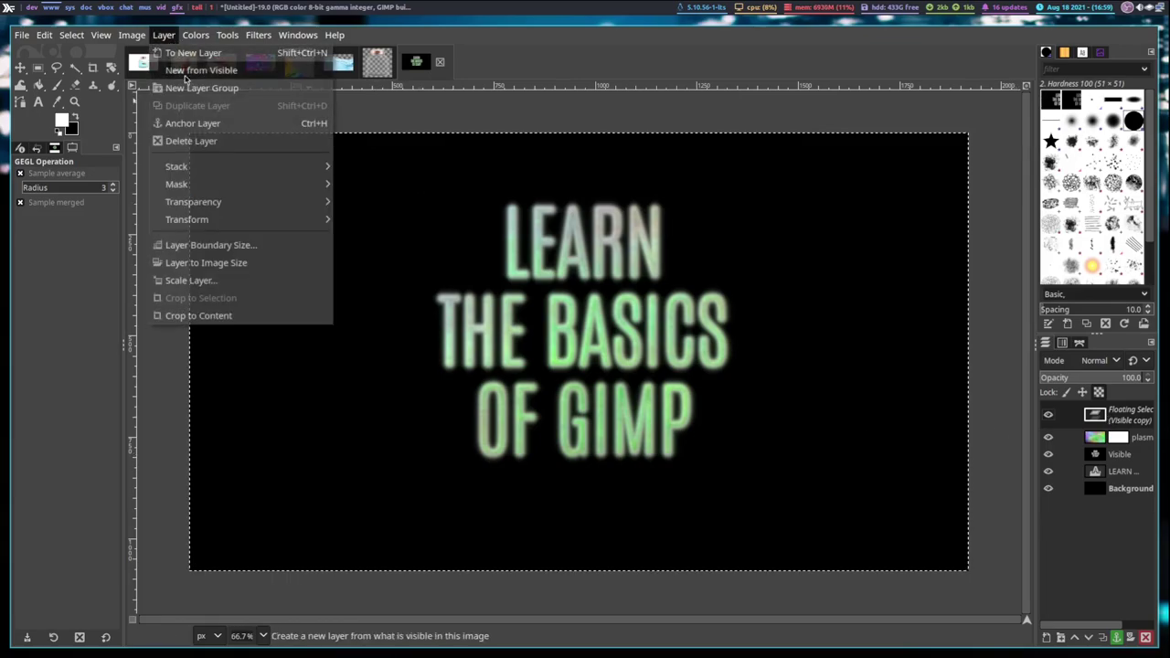
{"action": "left_click", "coordinate": [160, 124]}
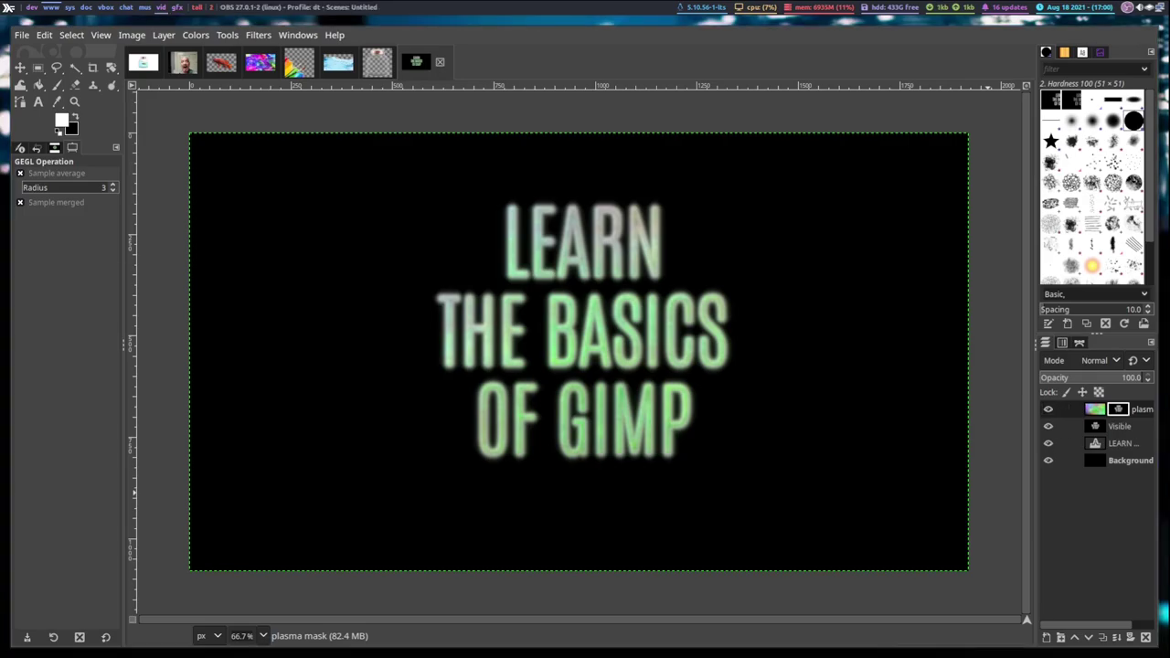
Step: In the portrait photo, begin a Free Select outline along the top of the man's head and down past his ear to the shoulder
{"action": "key", "text": "super+1"}
{"action": "left_click", "coordinate": [184, 63]}
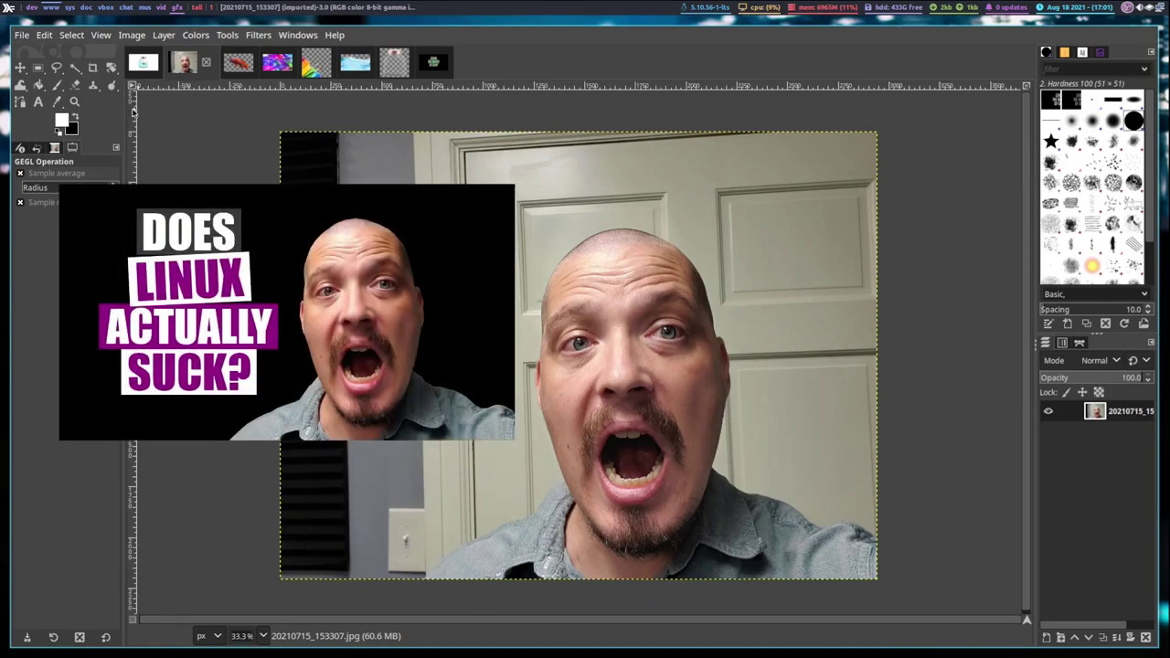
{"action": "left_click", "coordinate": [56, 68]}
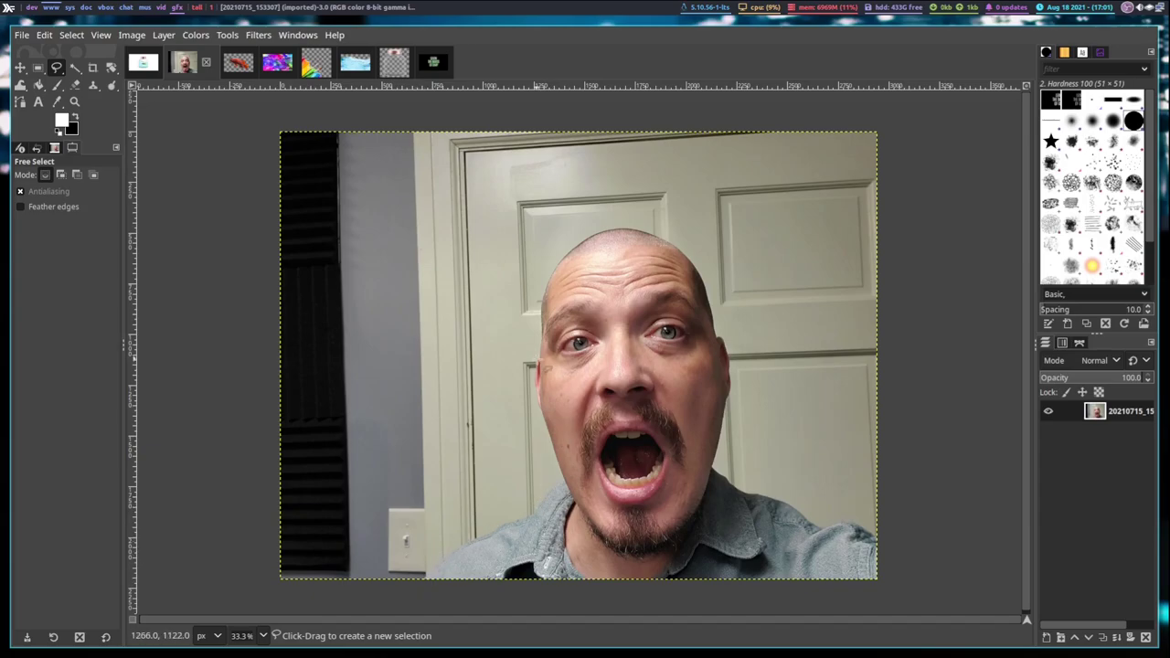
{"action": "left_click", "coordinate": [262, 637]}
{"action": "left_click", "coordinate": [249, 554]}
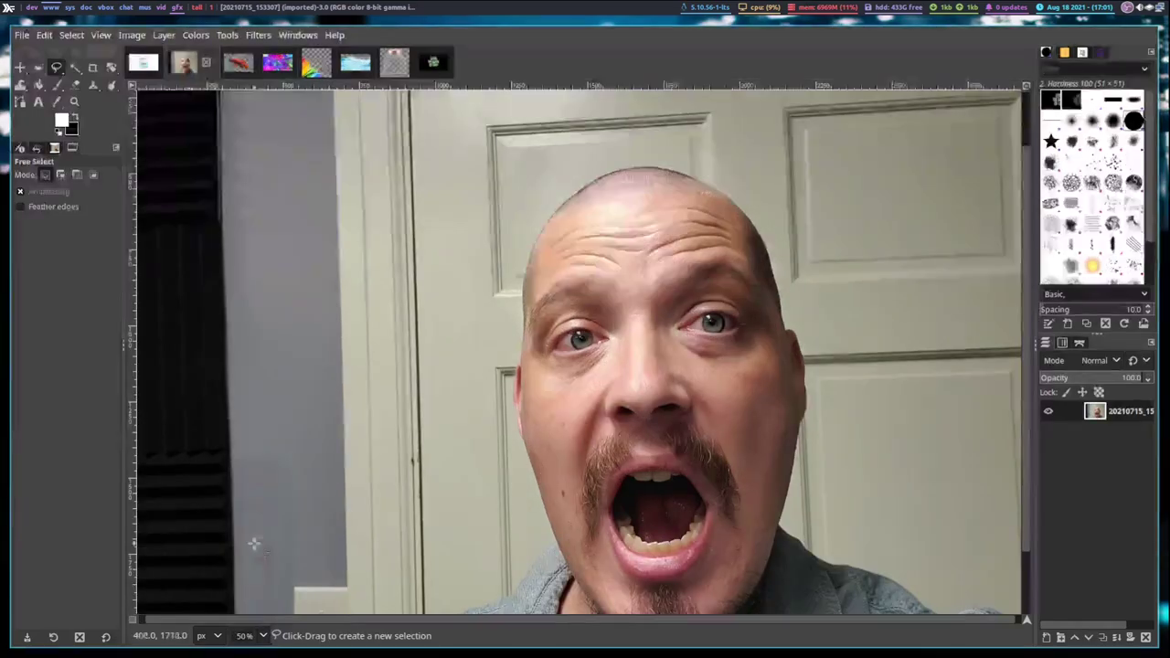
{"action": "scroll", "coordinate": [398, 454], "scroll_direction": "down", "scroll_amount": 2}
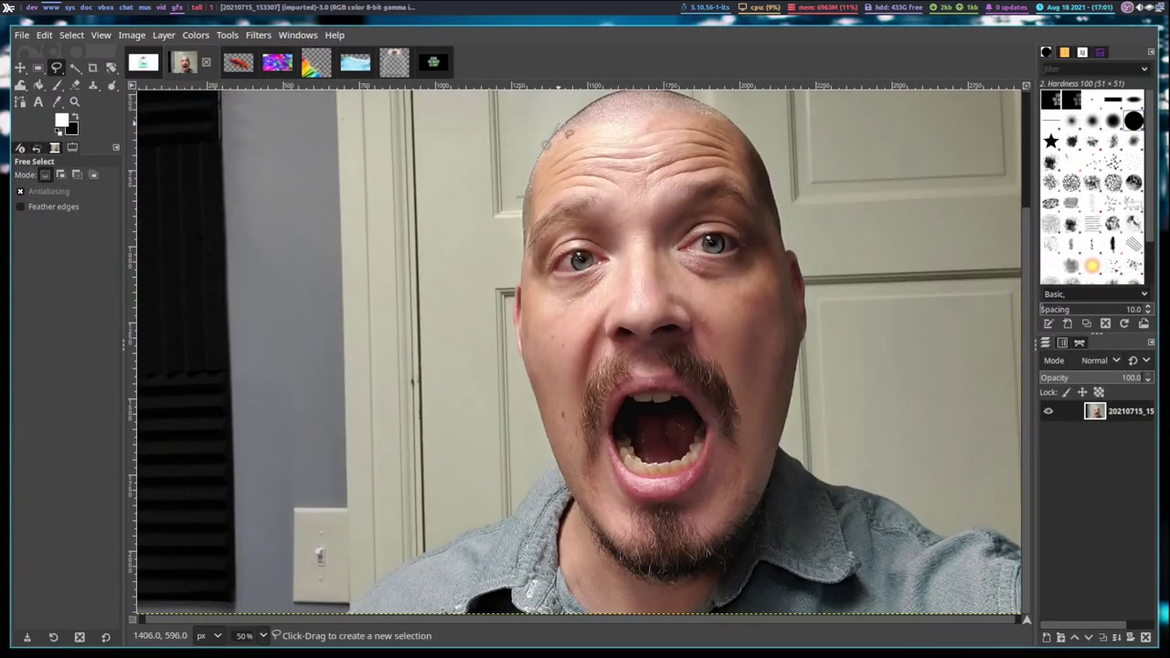
{"action": "scroll", "coordinate": [603, 130], "scroll_direction": "up", "scroll_amount": 4}
{"action": "mouse_move", "coordinate": [712, 254]}
{"action": "left_mouse_down"}
{"action": "mouse_move", "coordinate": [788, 359]}
{"action": "mouse_move", "coordinate": [780, 384]}
{"action": "mouse_move", "coordinate": [807, 452]}
{"action": "mouse_move", "coordinate": [791, 538]}
{"action": "mouse_move", "coordinate": [783, 434]}
{"action": "mouse_move", "coordinate": [805, 468]}
{"action": "left_mouse_up"}
{"action": "scroll", "coordinate": [807, 467], "scroll_direction": "down", "scroll_amount": 4}
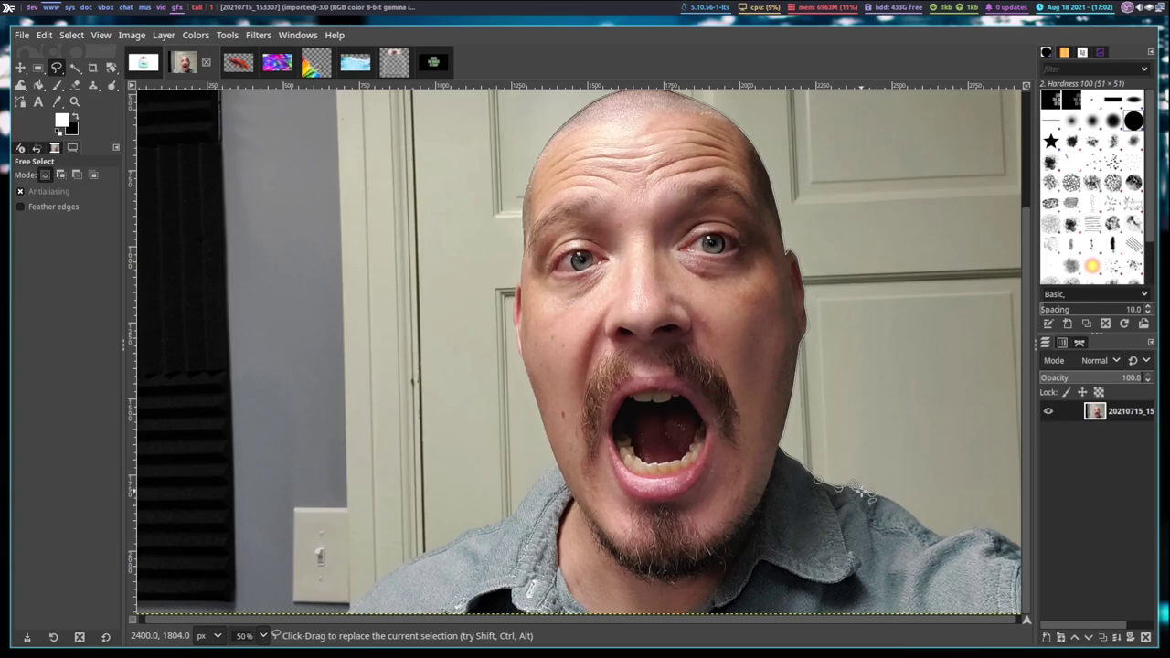
Step: Continue the outline beyond the photo's lower edge and up the opposite shoulder and face, closing it into a selection around the man
{"action": "key", "text": "minus"}
{"action": "left_click", "coordinate": [888, 622]}
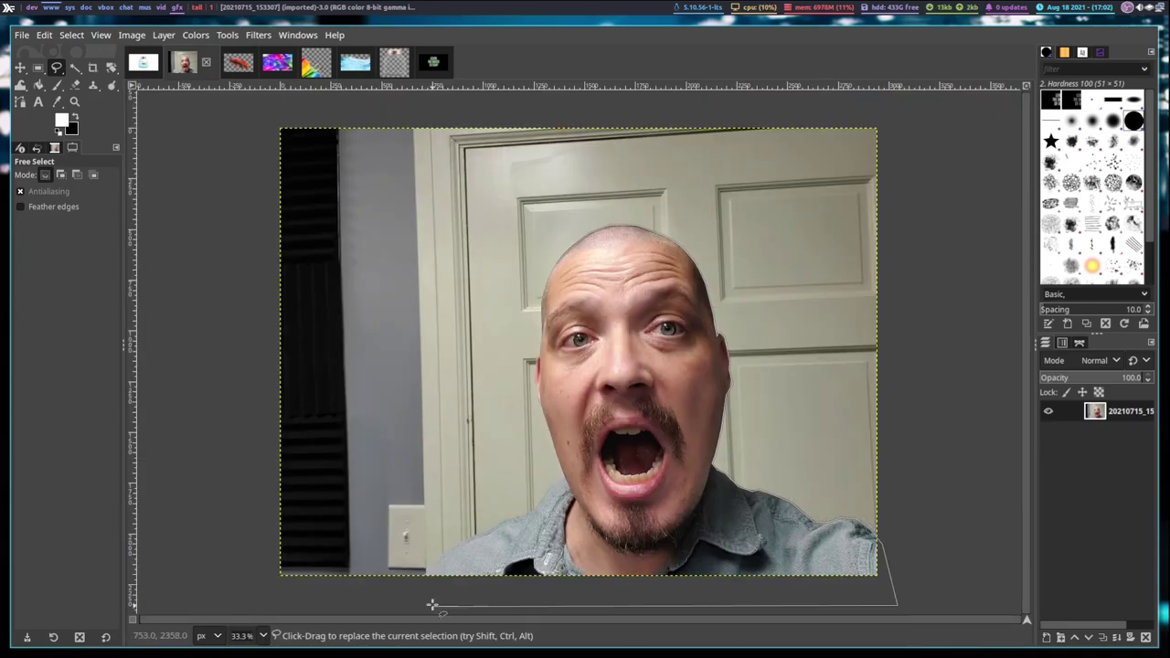
{"action": "key", "text": "plus"}
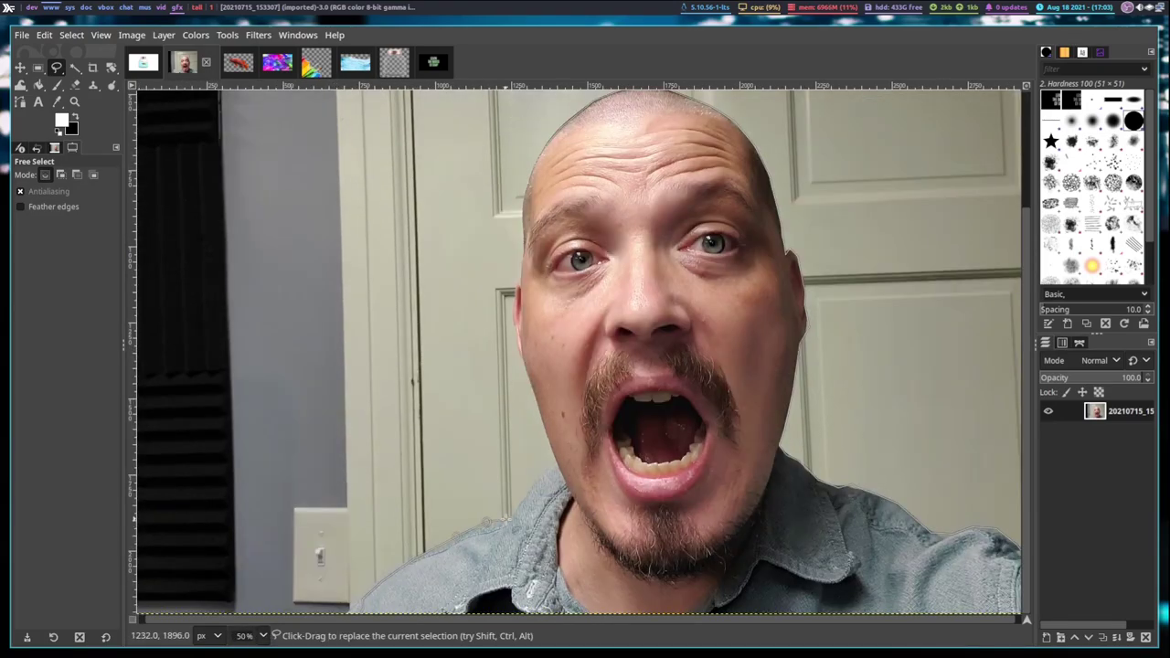
{"action": "left_click", "coordinate": [523, 360]}
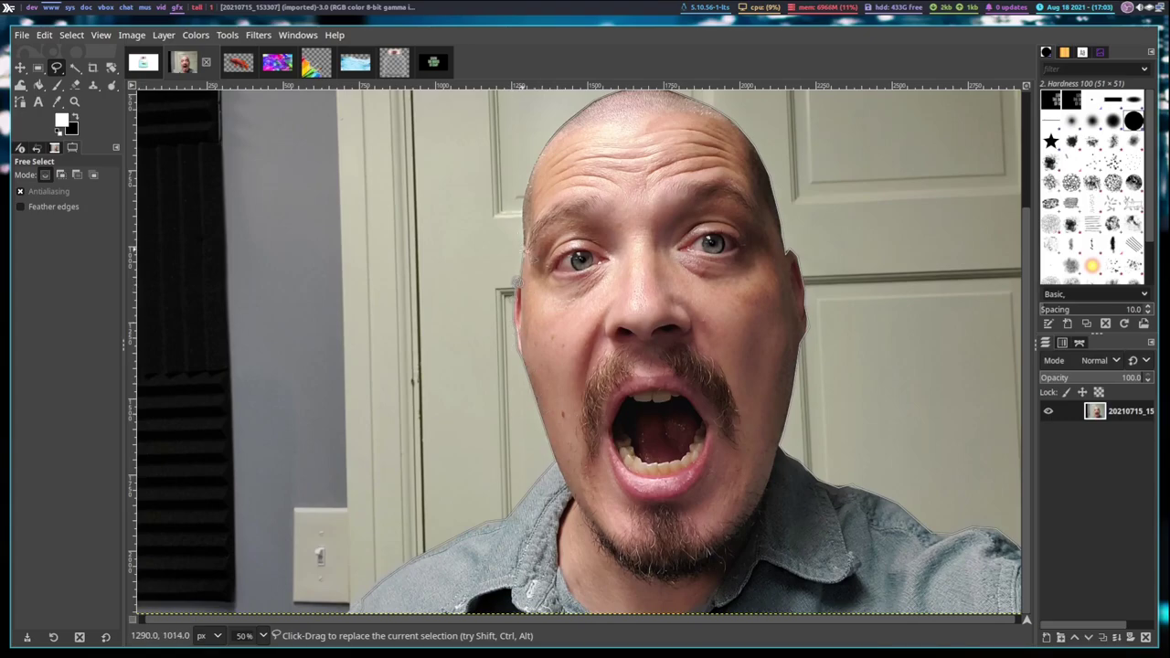
{"action": "key", "text": "Return"}
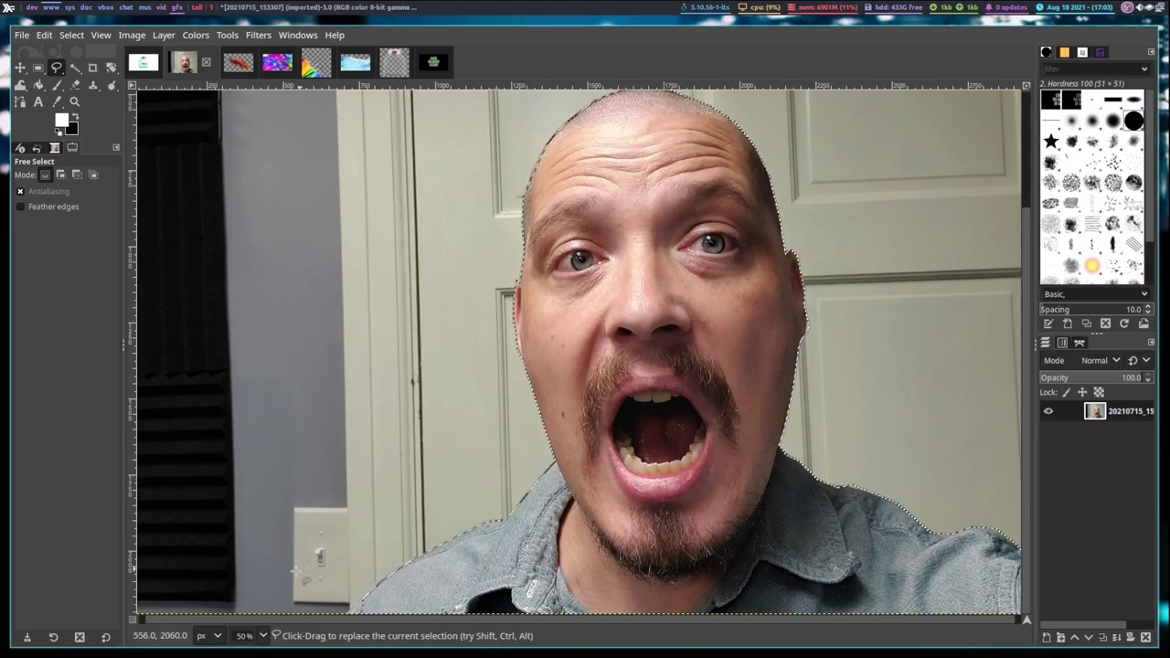
{"action": "left_click", "coordinate": [263, 636]}
{"action": "left_click", "coordinate": [249, 576]}
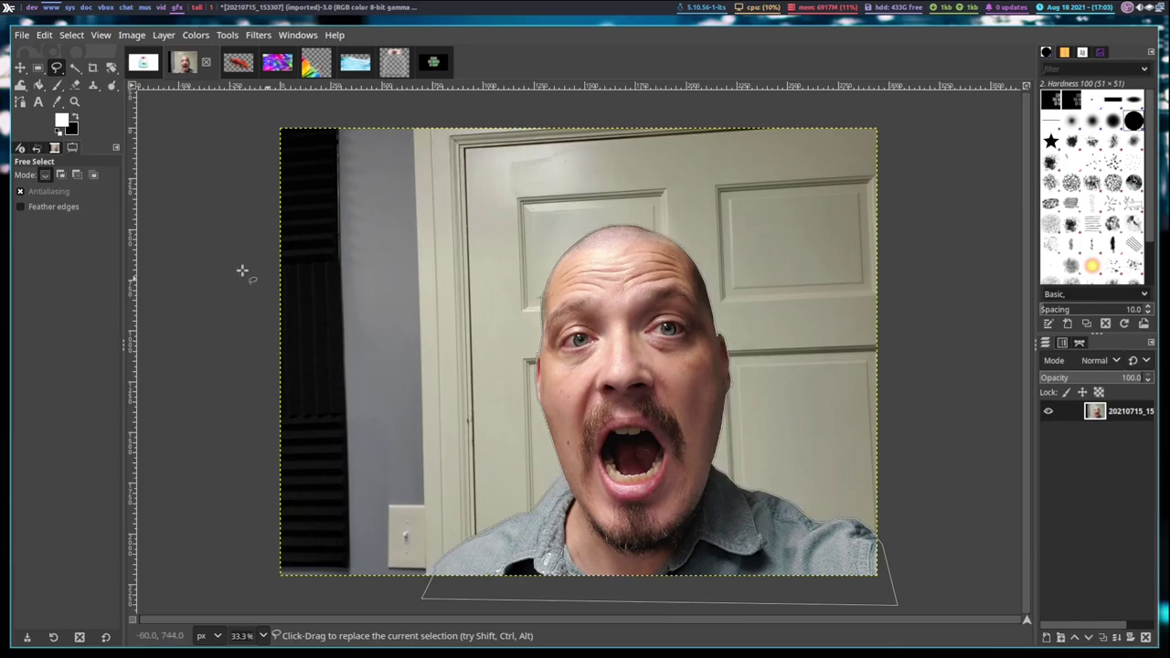
{"action": "key", "text": "Return"}
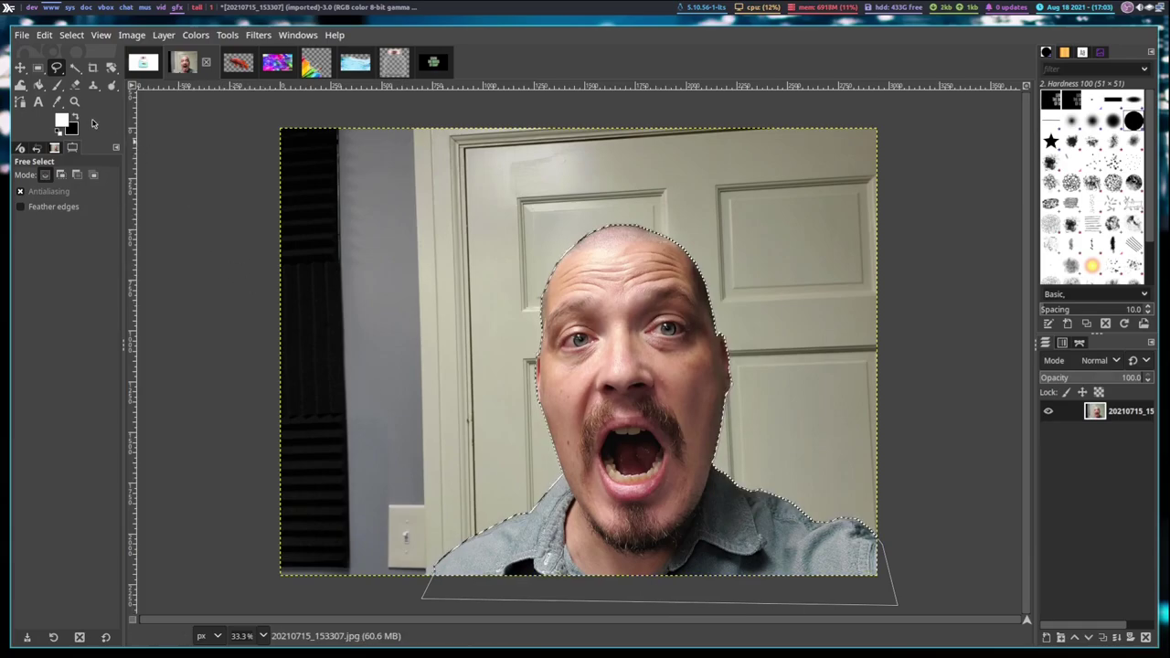
Step: Invert the selection and Bucket Fill the background around the man with black
{"action": "left_click", "coordinate": [70, 35]}
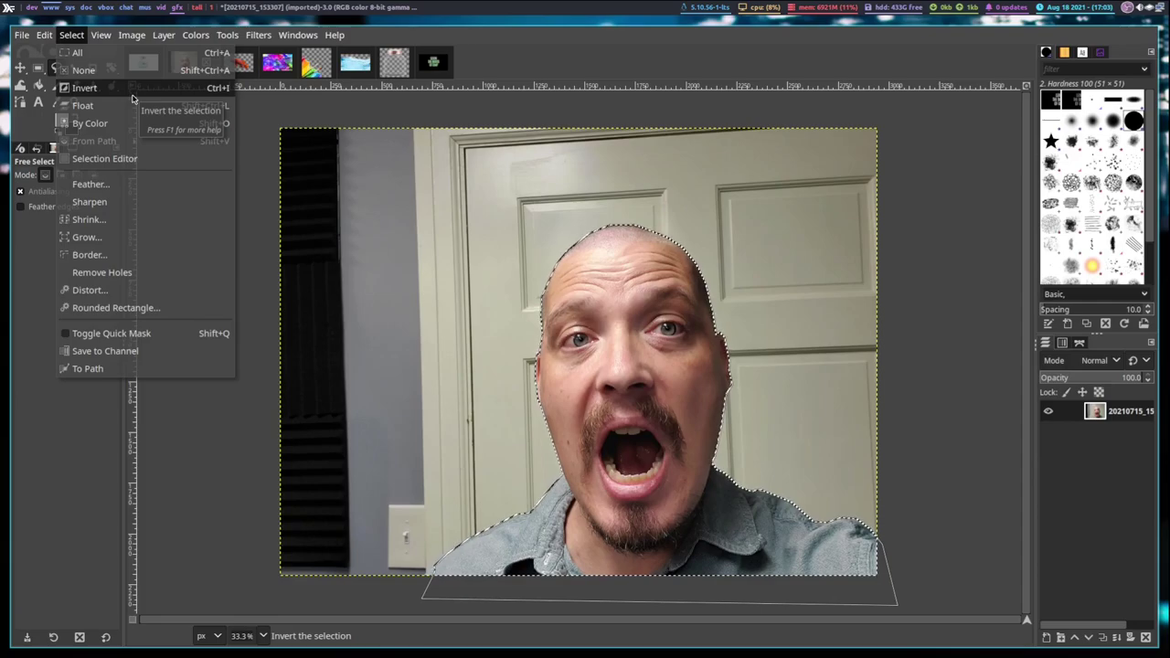
{"action": "left_click", "coordinate": [132, 96]}
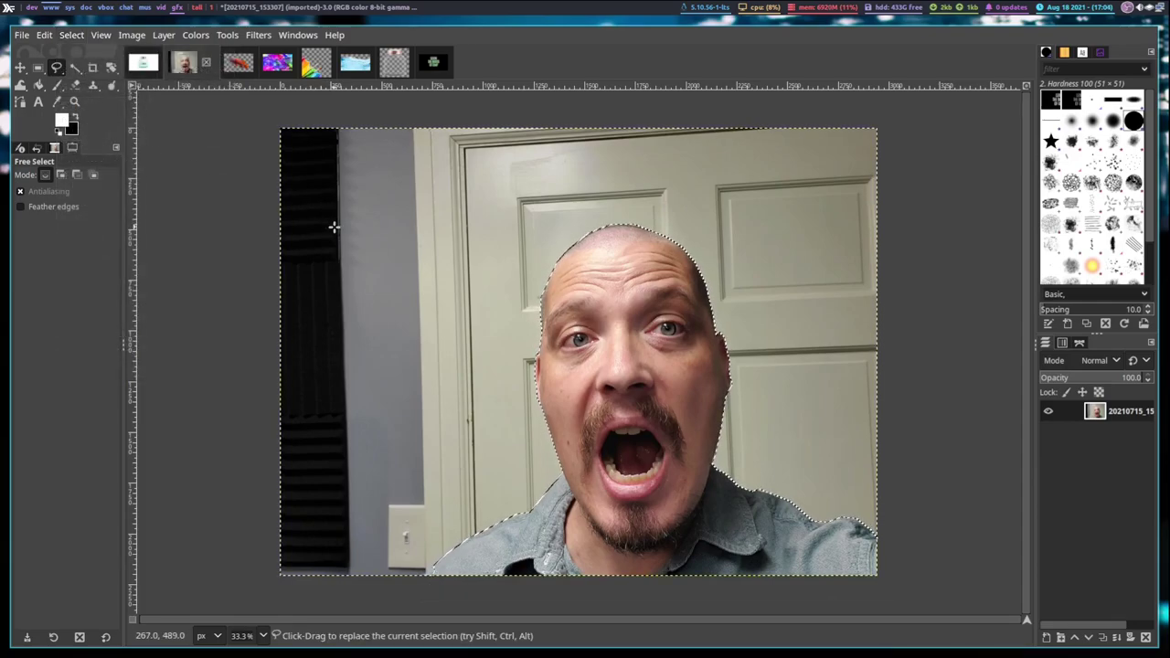
{"action": "left_click", "coordinate": [76, 119]}
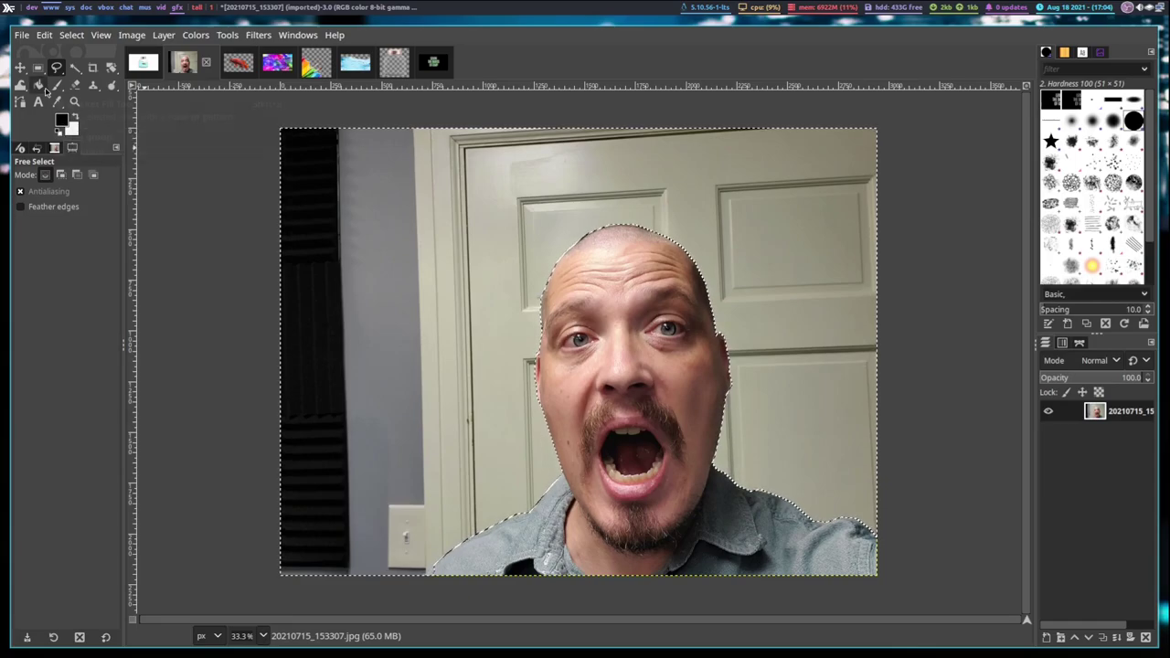
{"action": "left_click", "coordinate": [38, 84]}
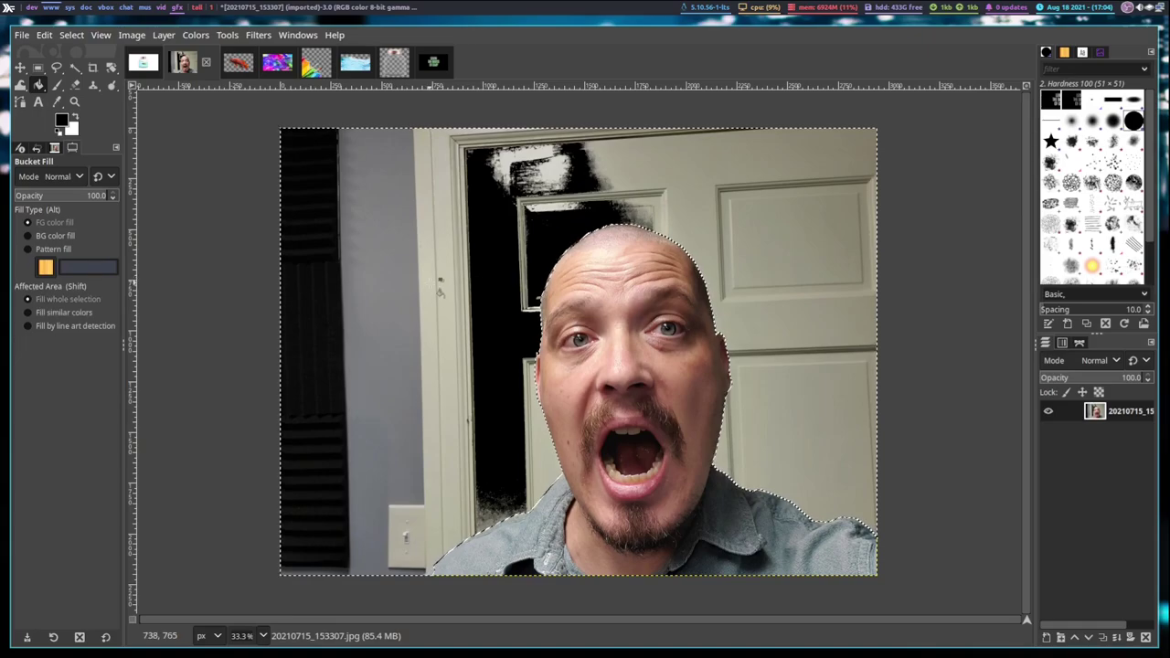
{"action": "left_click", "coordinate": [433, 282], "text": "shift"}
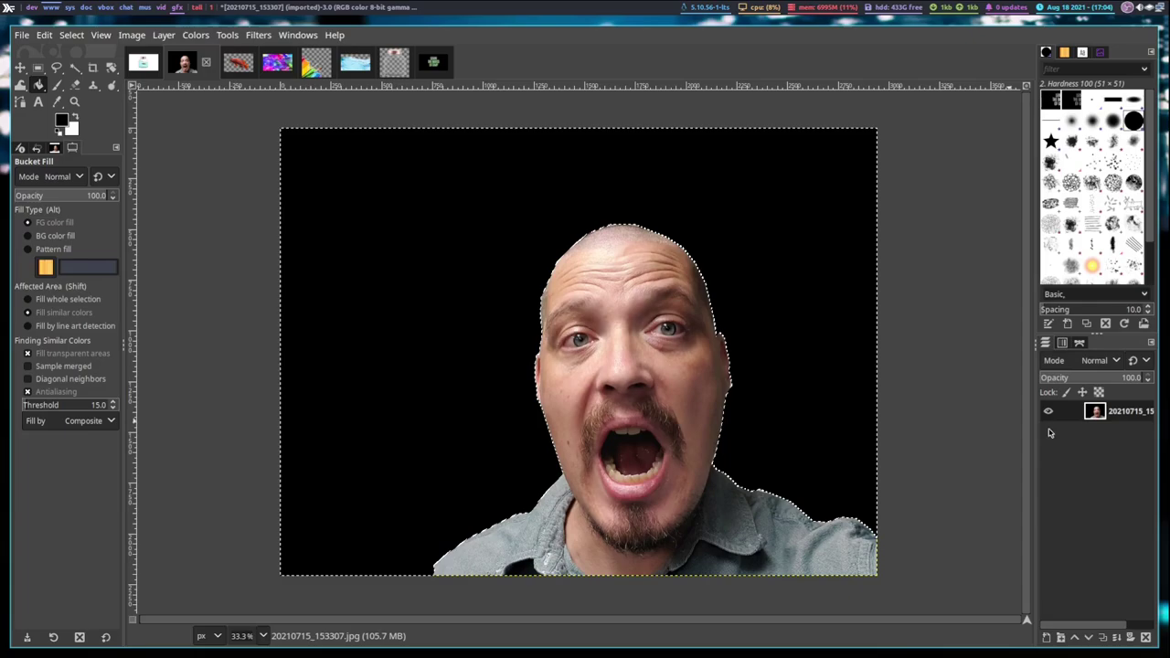
Step: Scale the portrait image down to match the title image's height
{"action": "left_click", "coordinate": [131, 34]}
{"action": "left_click", "coordinate": [201, 230]}
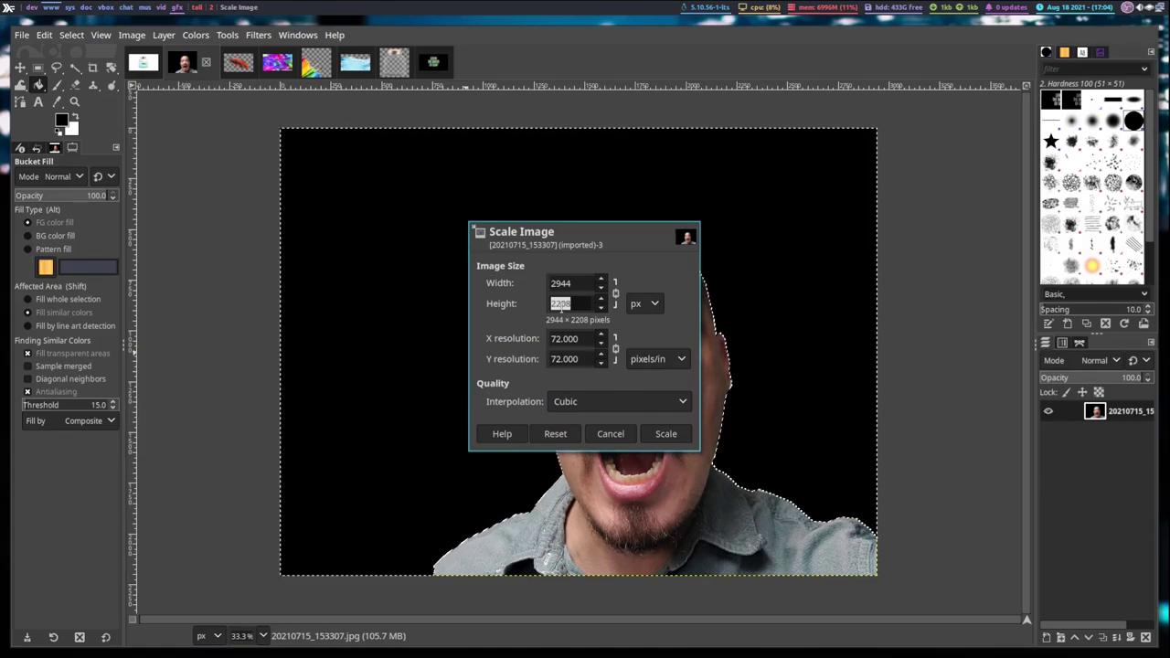
{"action": "left_click", "coordinate": [677, 441]}
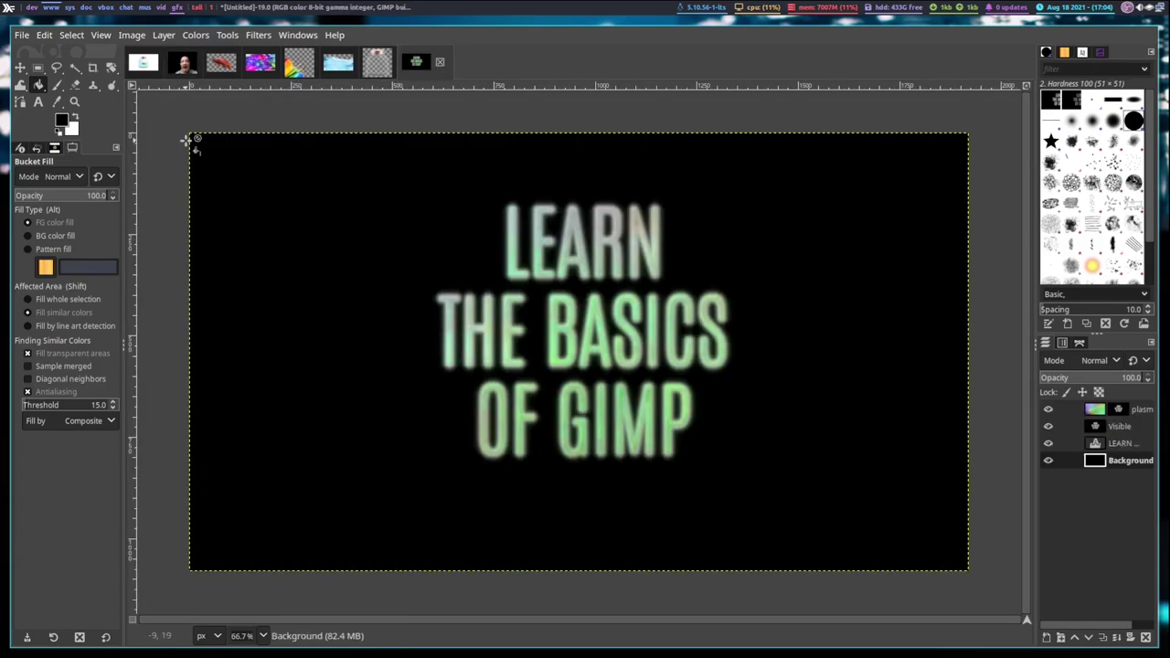
Step: Try to paste the portrait onto the Background layer of the title image
{"action": "key", "text": "r"}
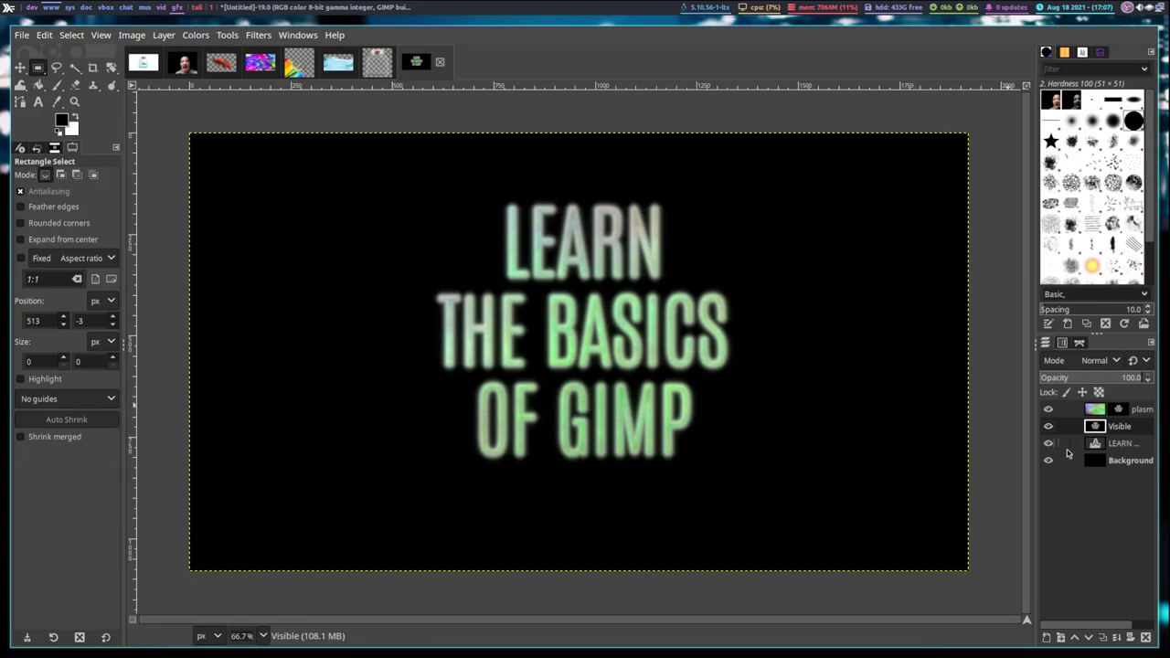
{"action": "left_click", "coordinate": [1067, 445]}
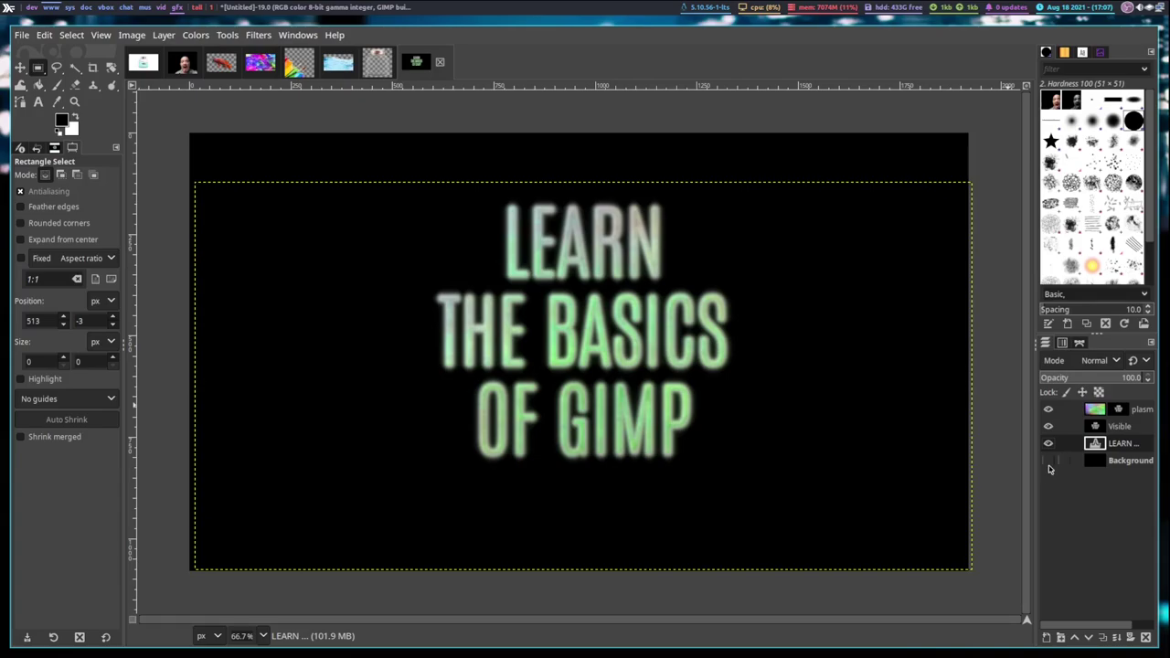
{"action": "left_click", "coordinate": [1123, 462]}
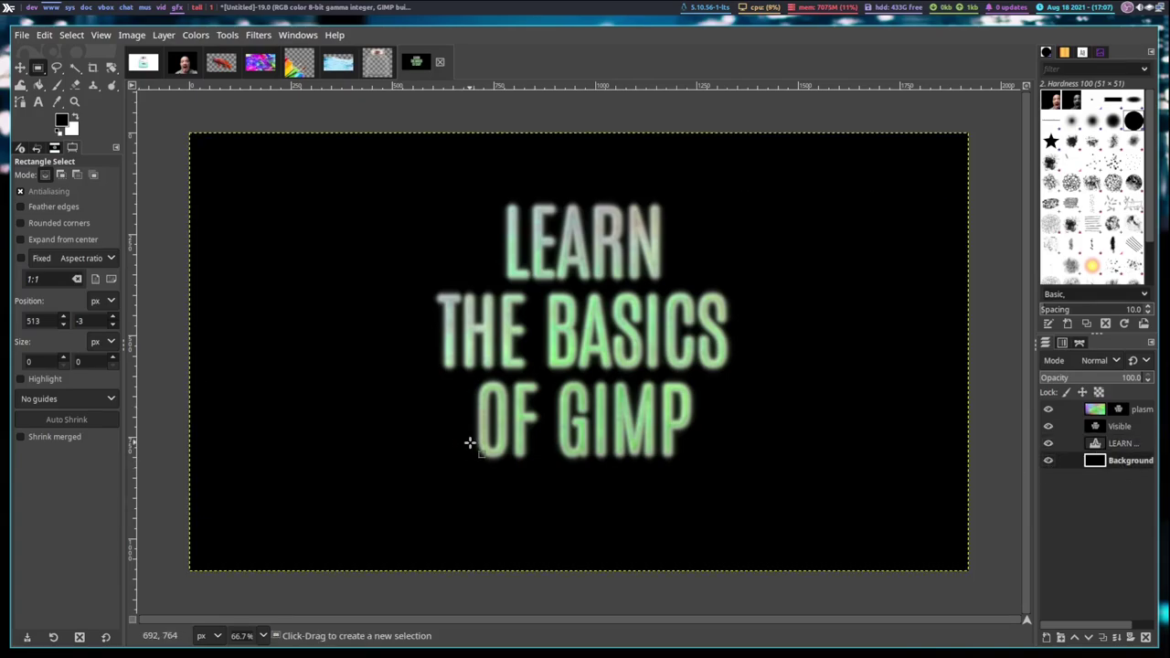
{"action": "key", "text": "ctrl+v"}
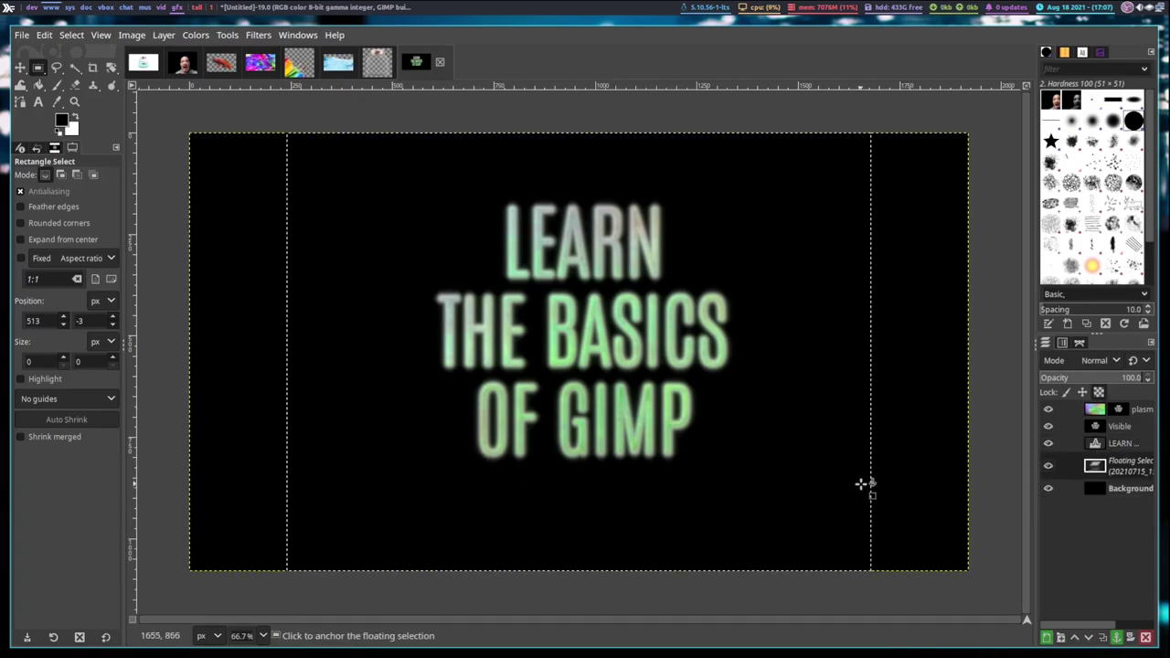
{"action": "left_click", "coordinate": [773, 441]}
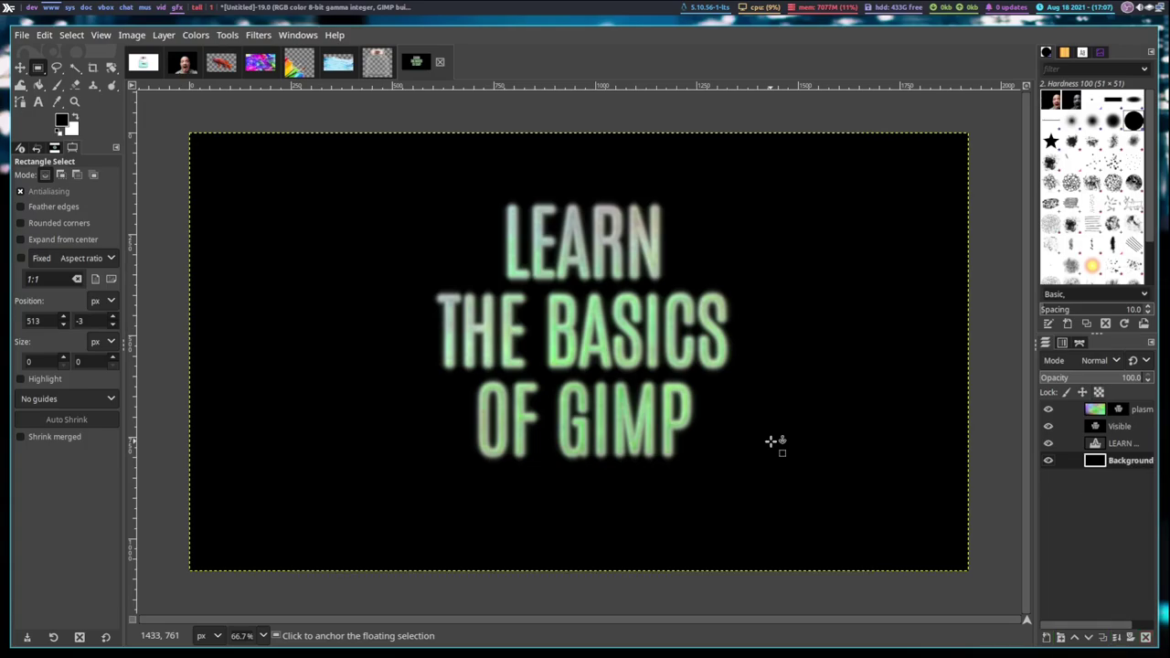
Step: Paste the portrait onto the Visible layer, shift it to the right of the title, and anchor the floating selection
{"action": "left_click", "coordinate": [1121, 429]}
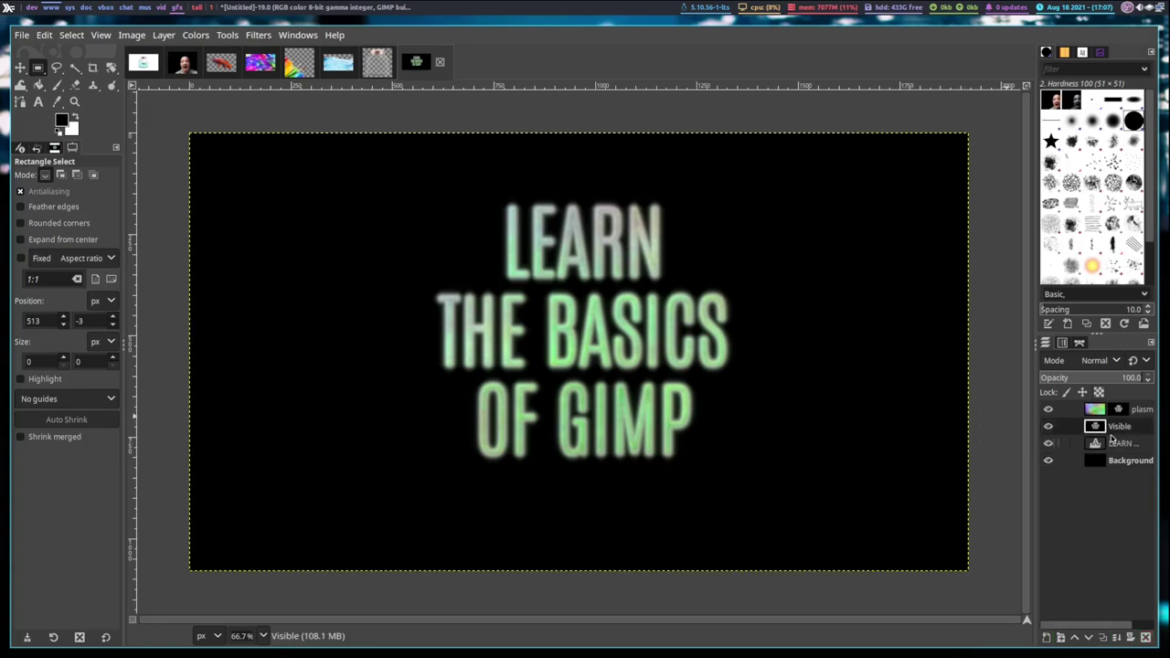
{"action": "key", "text": "ctrl+v"}
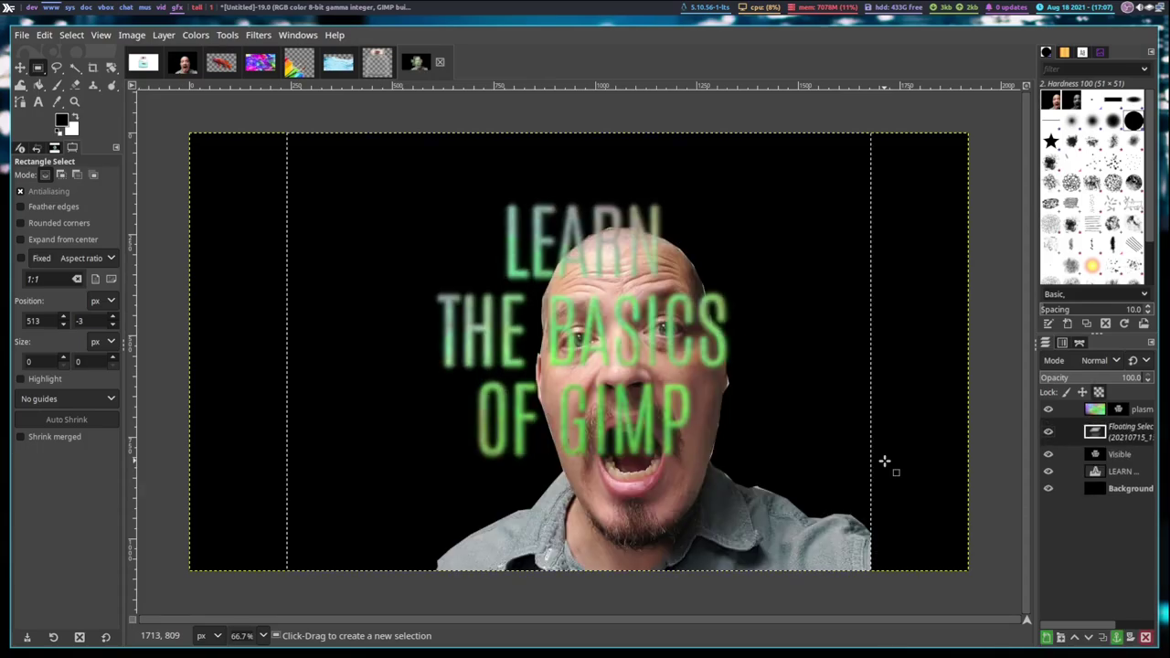
{"action": "left_click_drag", "start_coordinate": [765, 463], "coordinate": [845, 452]}
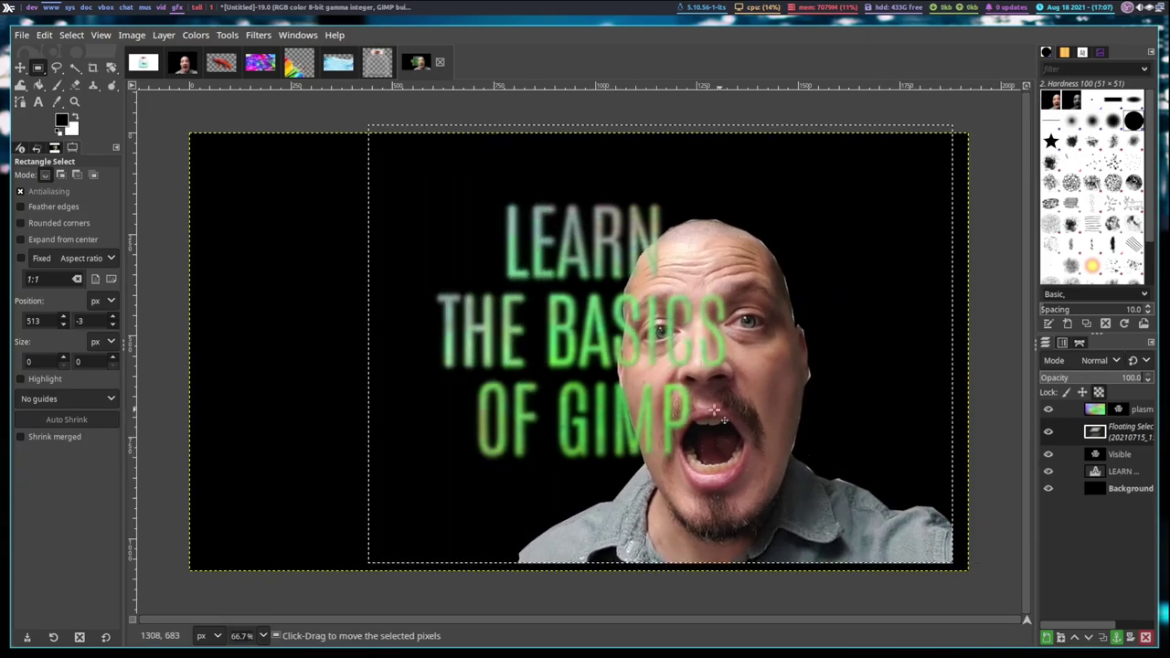
{"action": "left_click_drag", "start_coordinate": [768, 442], "coordinate": [885, 608]}
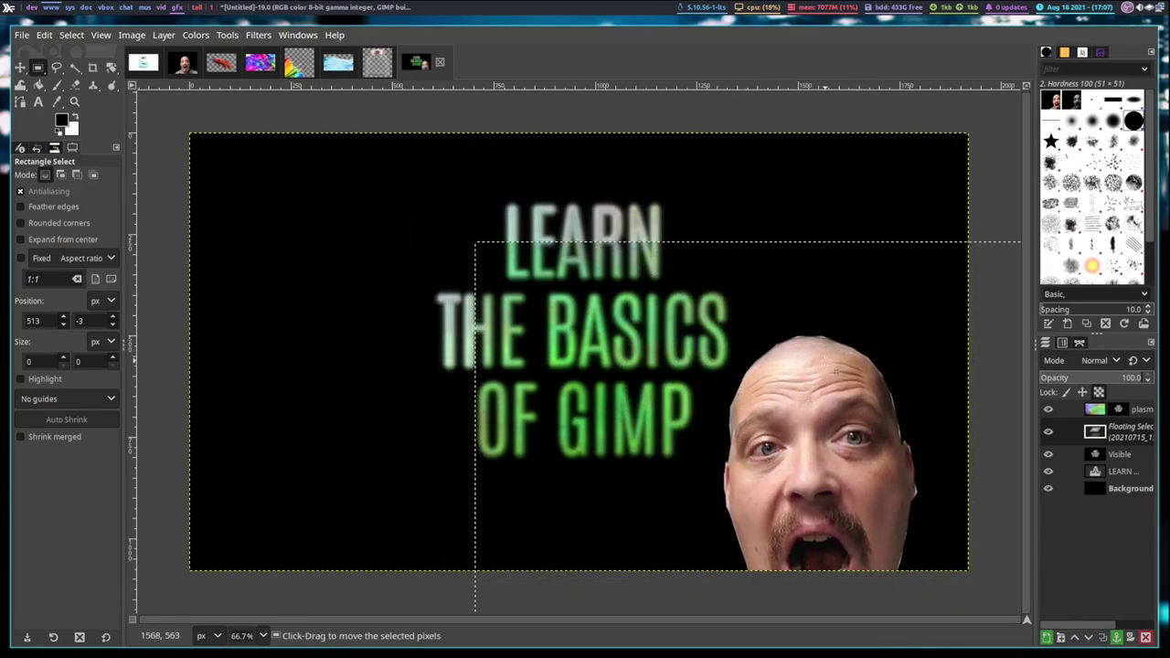
{"action": "left_click_drag", "start_coordinate": [752, 463], "coordinate": [722, 346]}
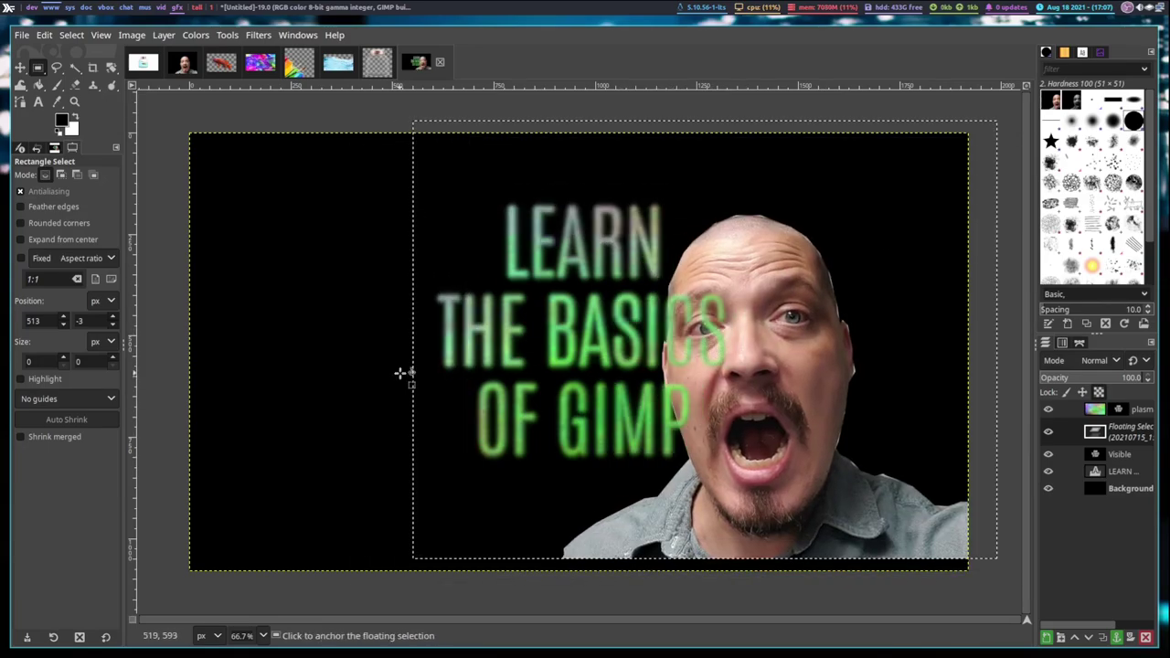
{"action": "left_click", "coordinate": [269, 200]}
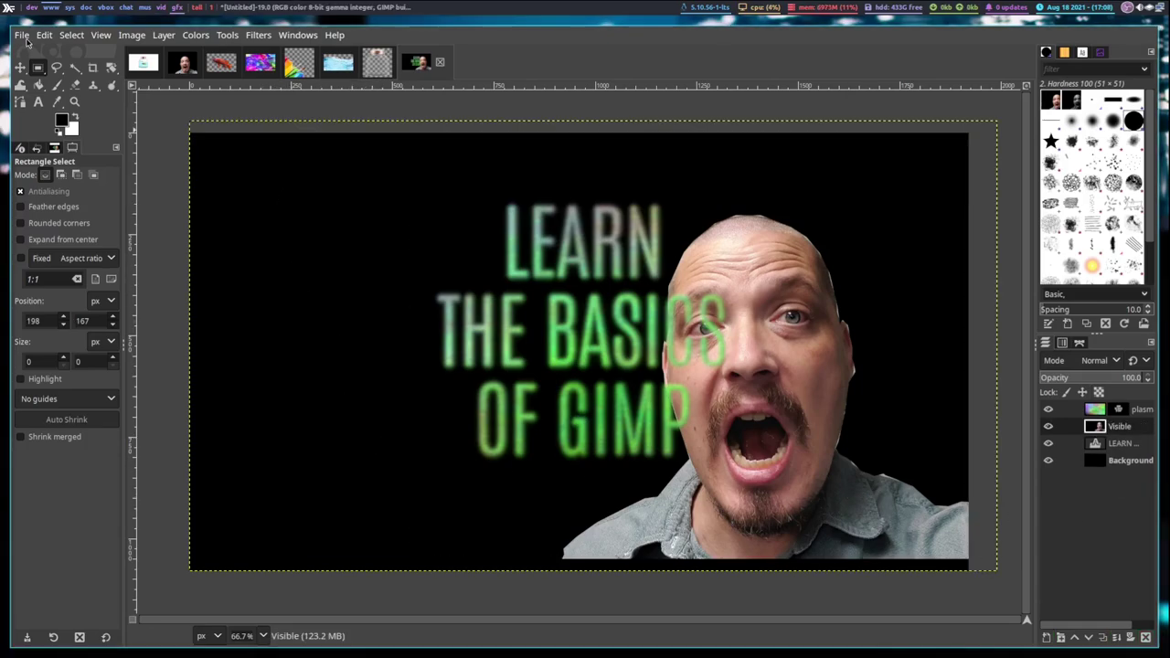
Step: Create a new 1920 × 1080 px image and Bucket Fill its background with black
{"action": "left_click", "coordinate": [21, 35]}
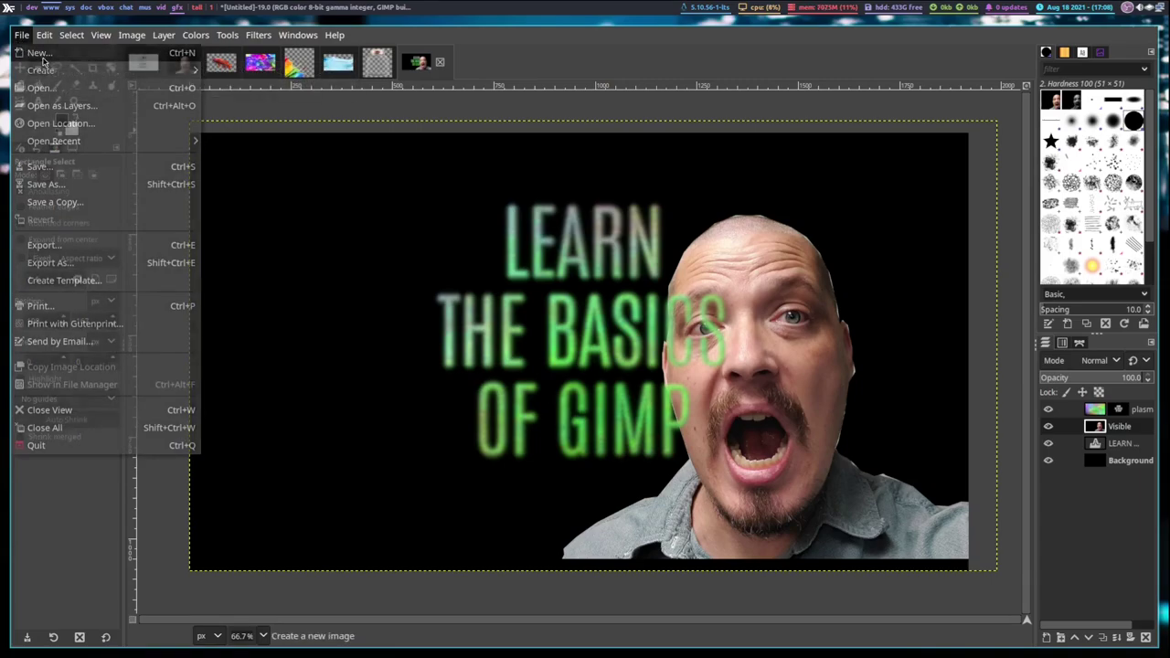
{"action": "left_click", "coordinate": [41, 53]}
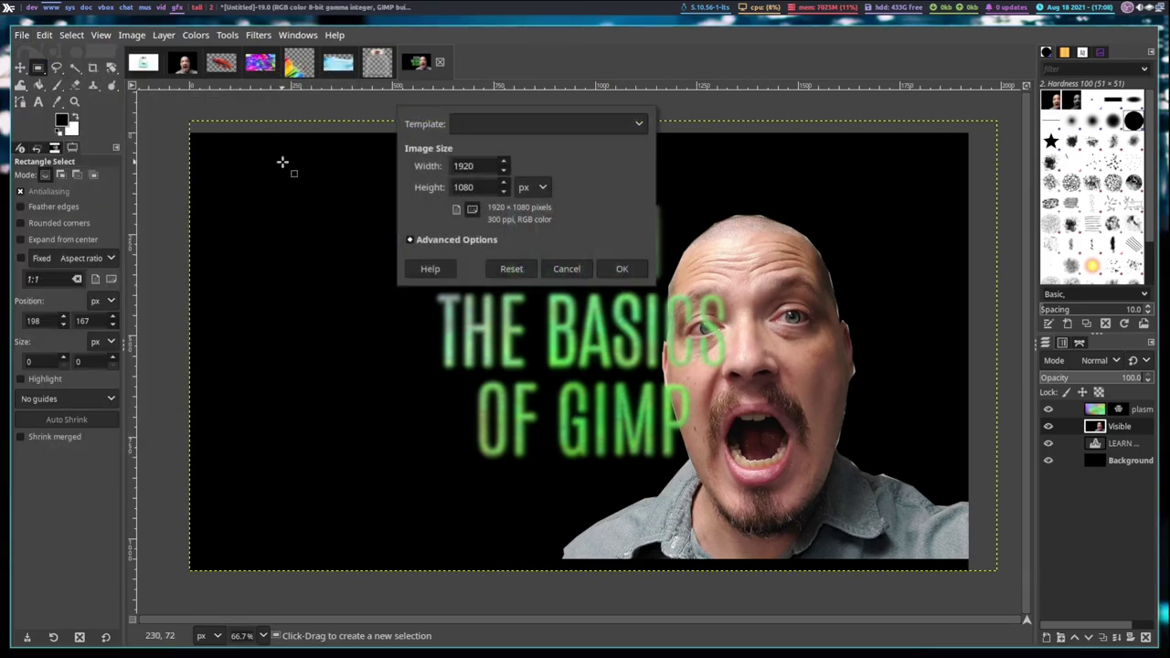
{"action": "left_click", "coordinate": [621, 269]}
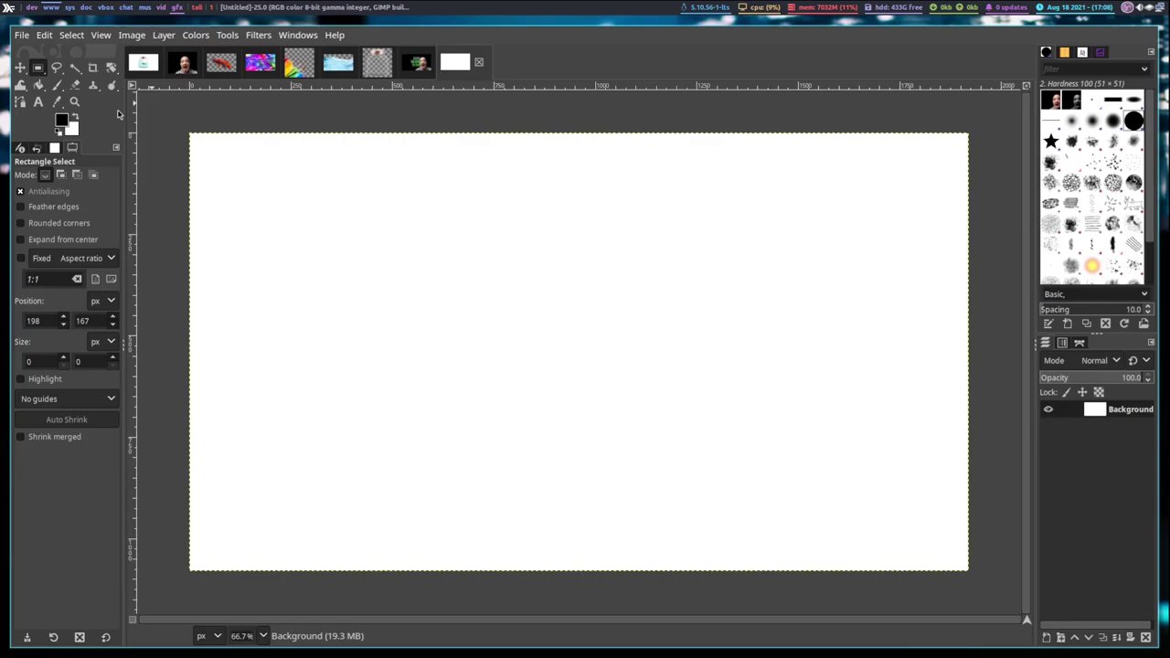
{"action": "left_click", "coordinate": [38, 85]}
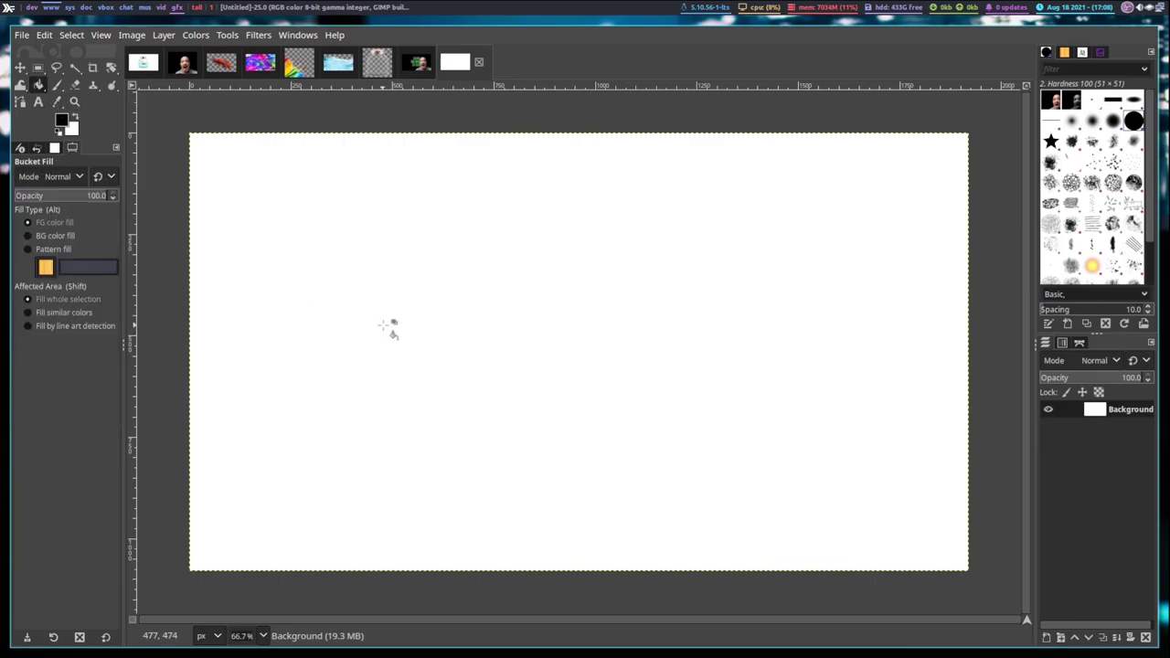
{"action": "left_click", "coordinate": [384, 325]}
Step: Swap the foreground colour to white and add the text "GNU SLASH LINUX" on the black canvas
{"action": "left_click", "coordinate": [77, 119]}
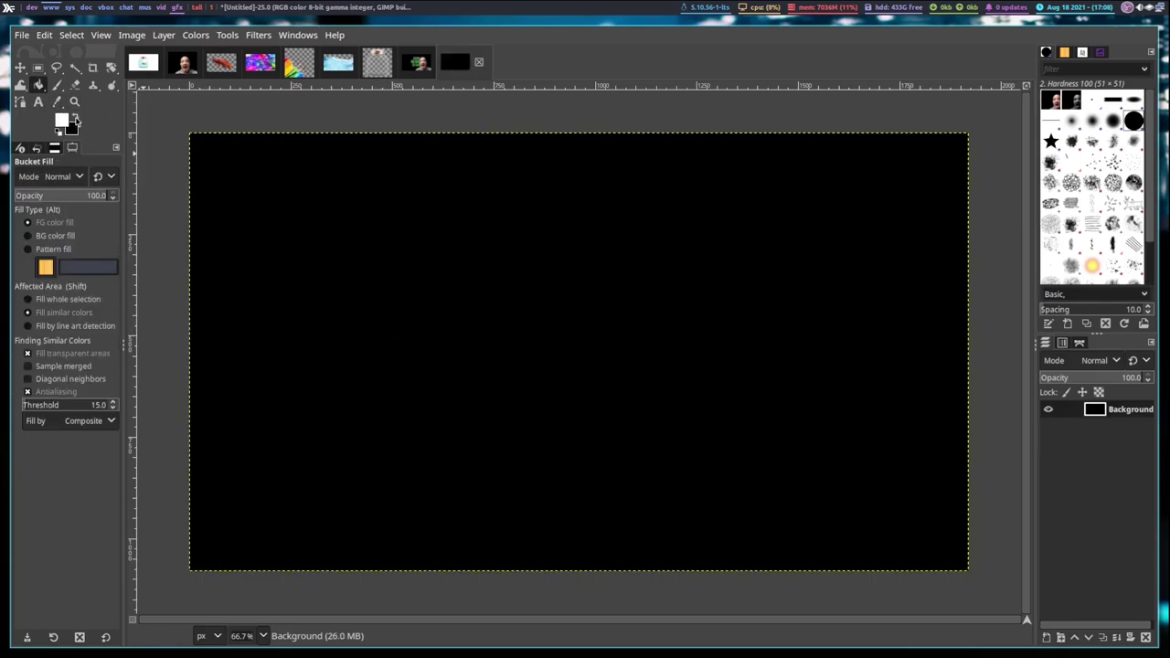
{"action": "left_click", "coordinate": [39, 102]}
{"action": "left_click", "coordinate": [399, 263]}
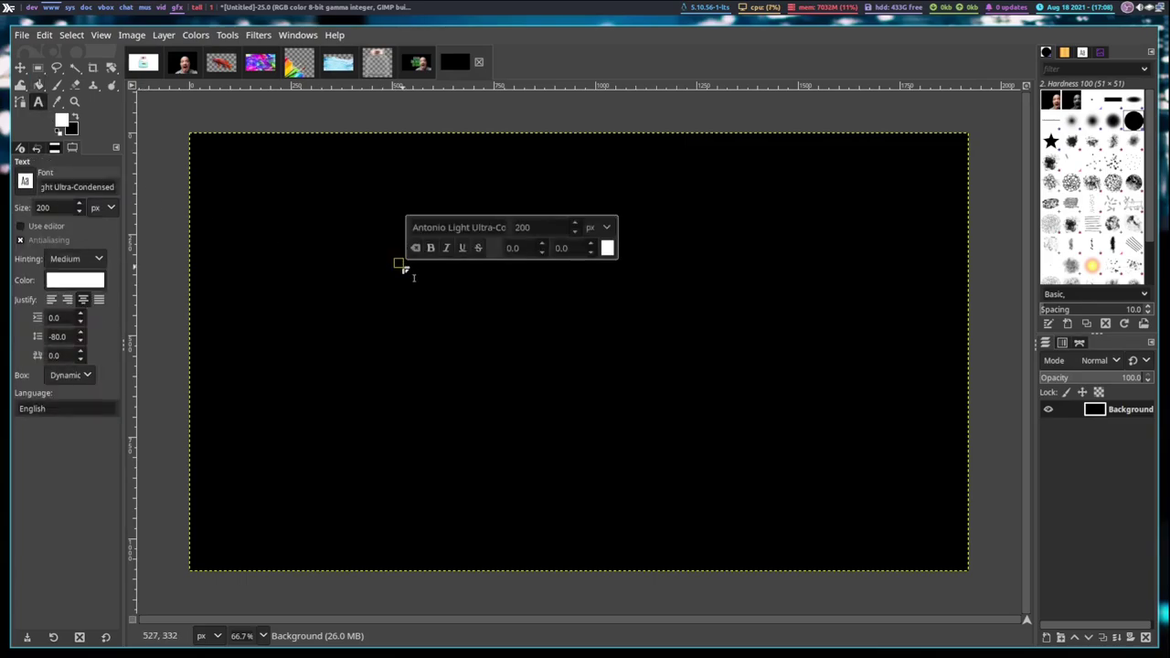
{"action": "type", "text": "GNU SLASH L"}
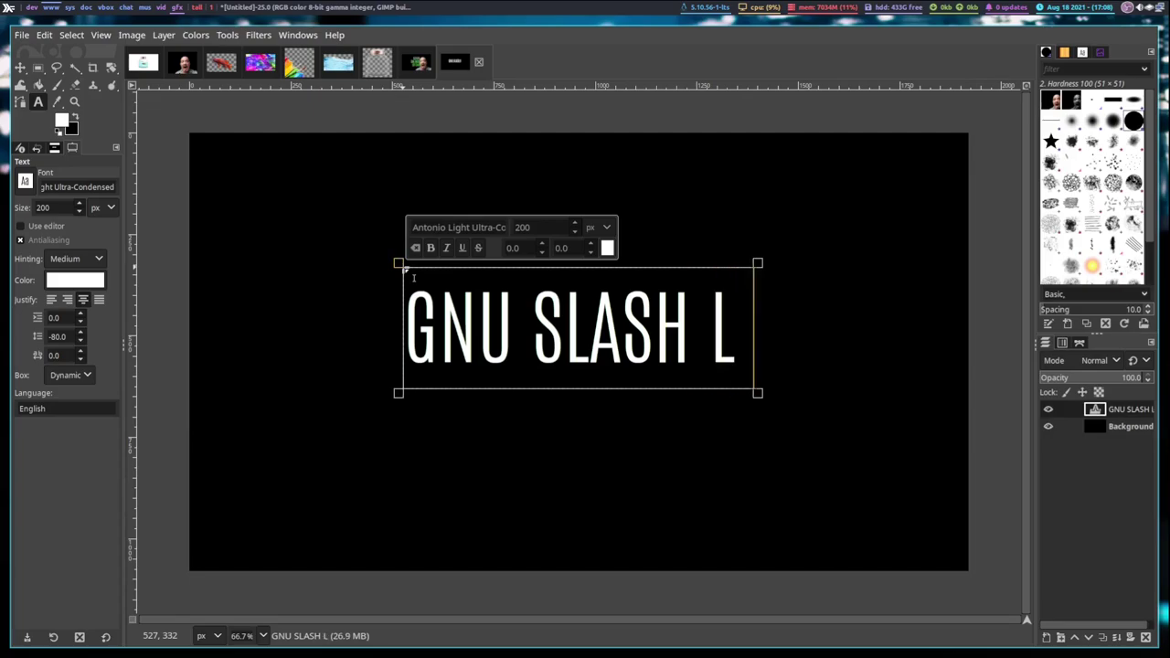
{"action": "type", "text": "INUX"}
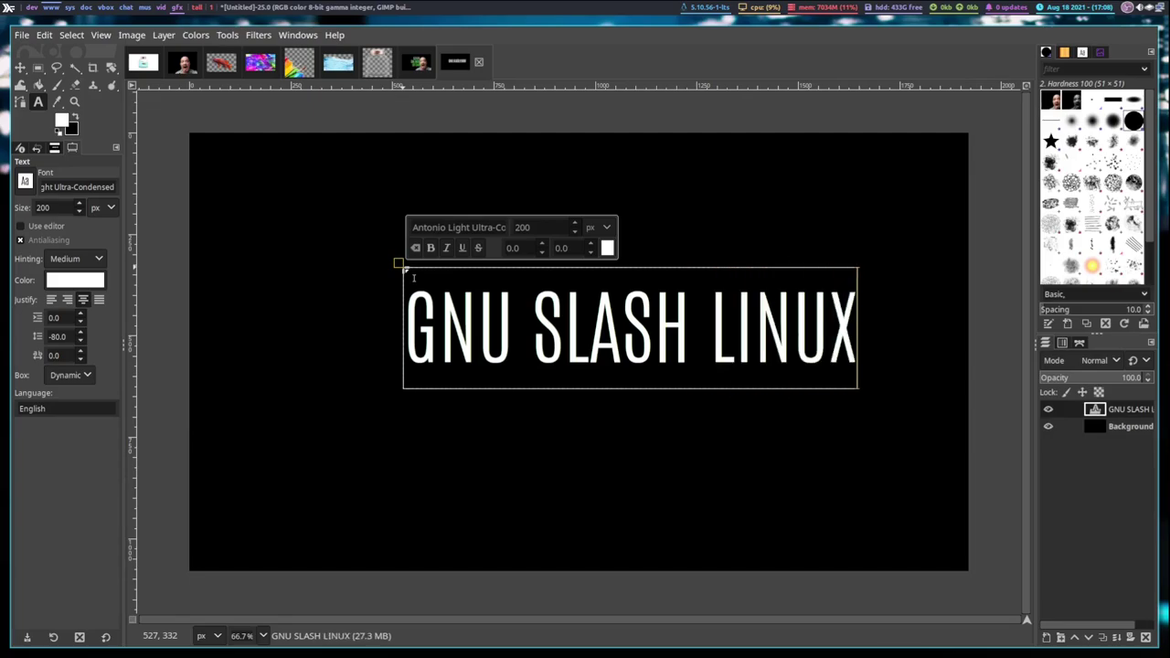
Step: Set the text's font to Impact Condensed and enlarge the text box up and to the left
{"action": "triple_click", "coordinate": [89, 192]}
{"action": "type", "text": "Impact"}
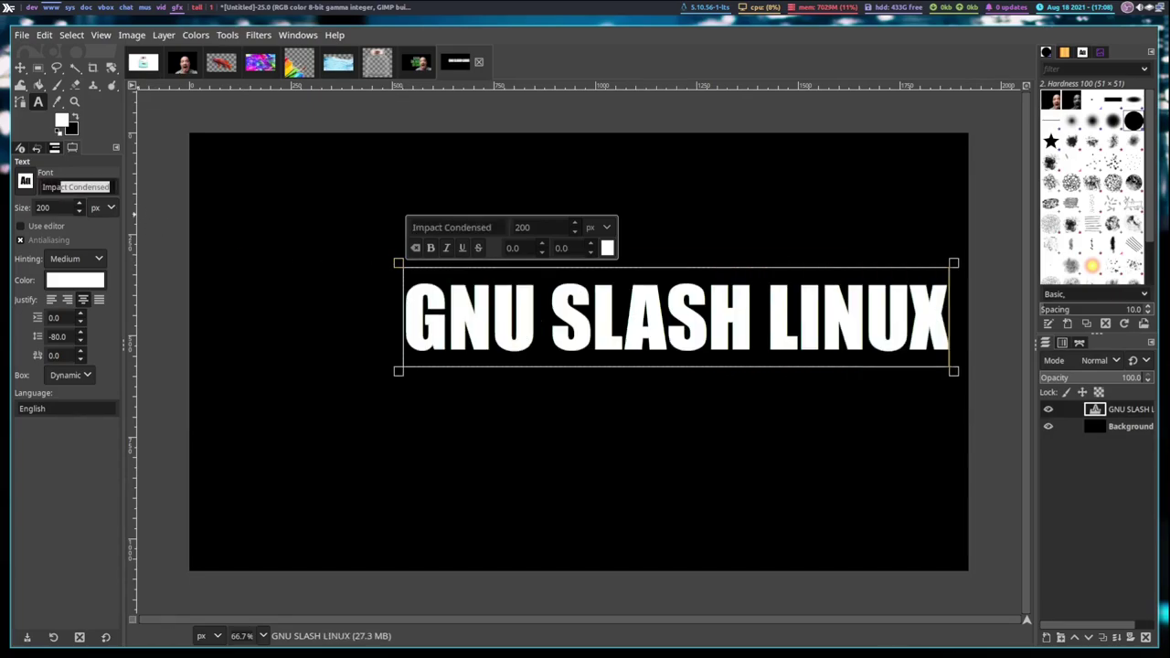
{"action": "key", "text": "Return"}
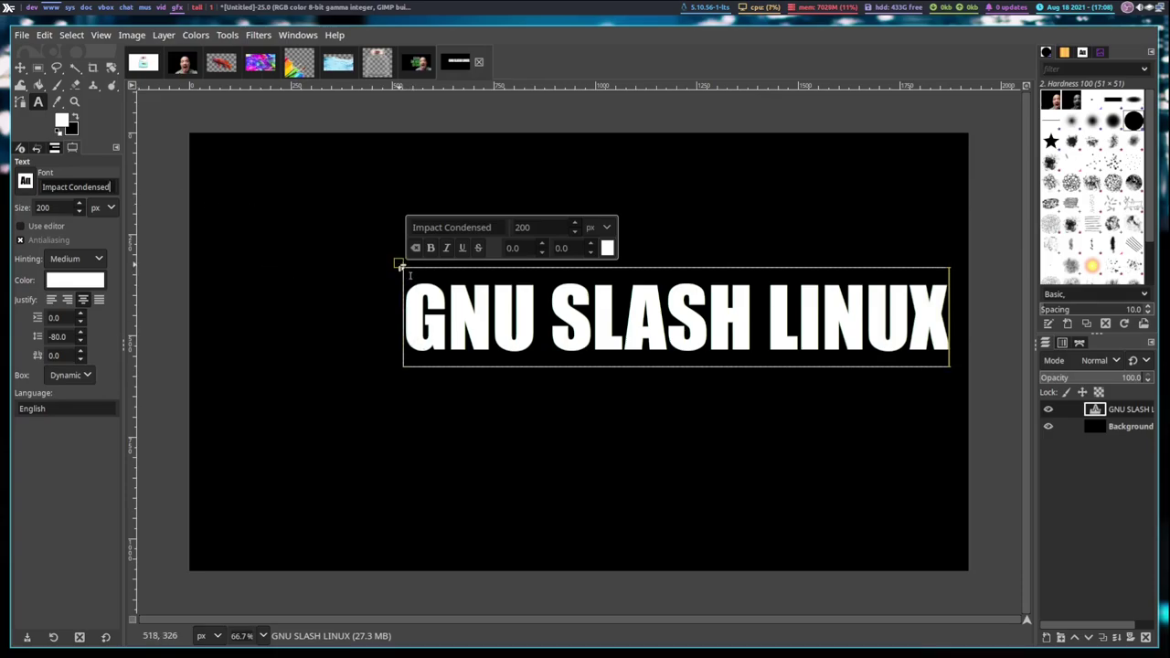
{"action": "left_click_drag", "start_coordinate": [400, 266], "coordinate": [318, 234]}
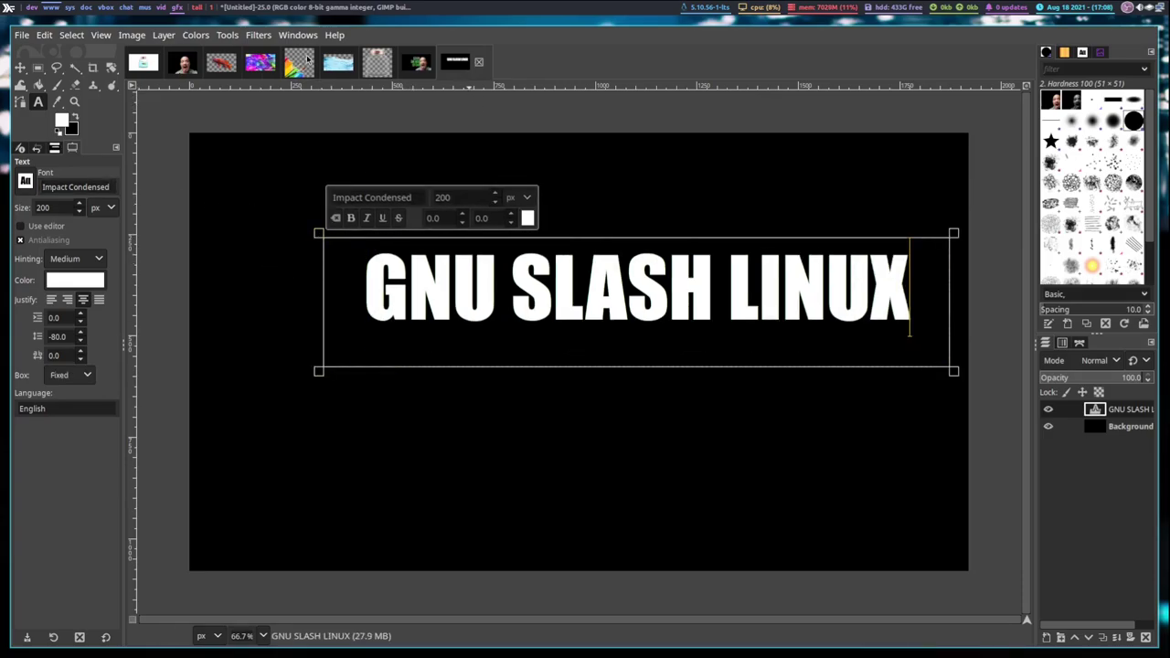
Step: Try a Drop Shadow in dusty pink (a97676) on the GNU SLASH LINUX text, and undo it
{"action": "left_click", "coordinate": [262, 35]}
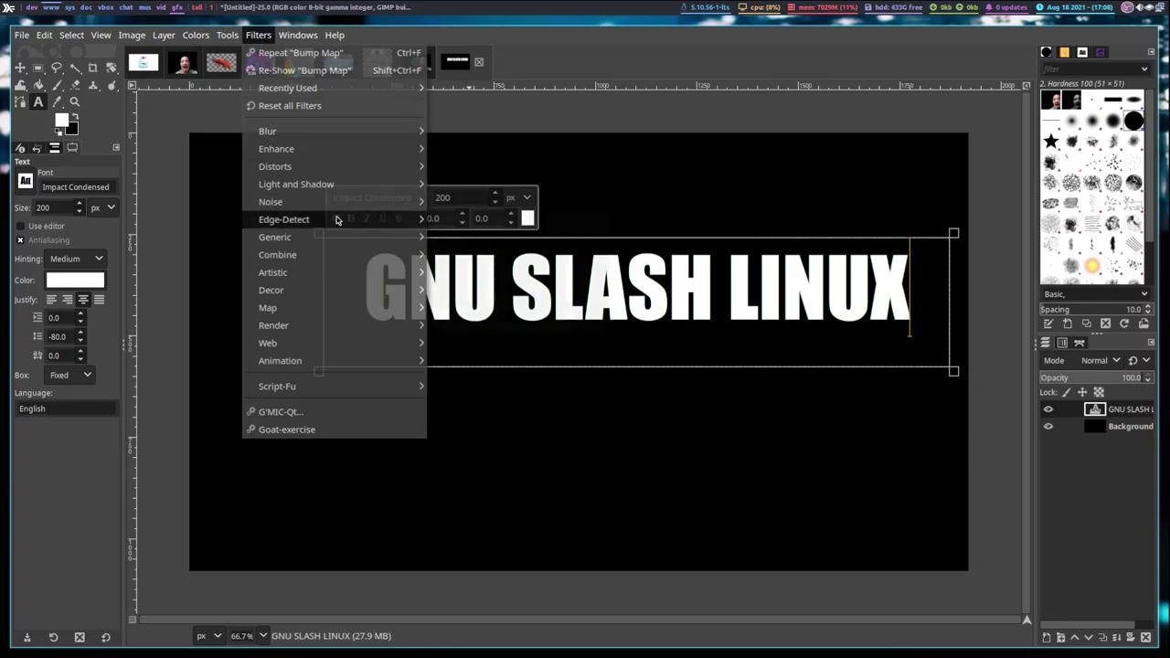
{"action": "mouse_move", "coordinate": [336, 216]}
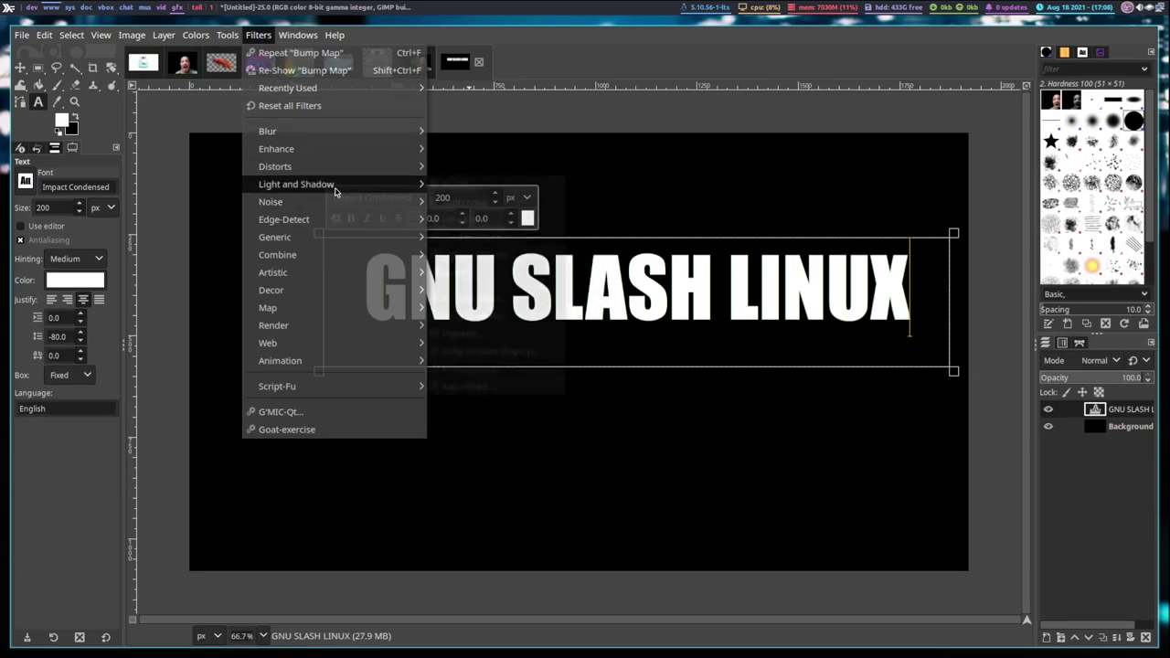
{"action": "mouse_move", "coordinate": [416, 184]}
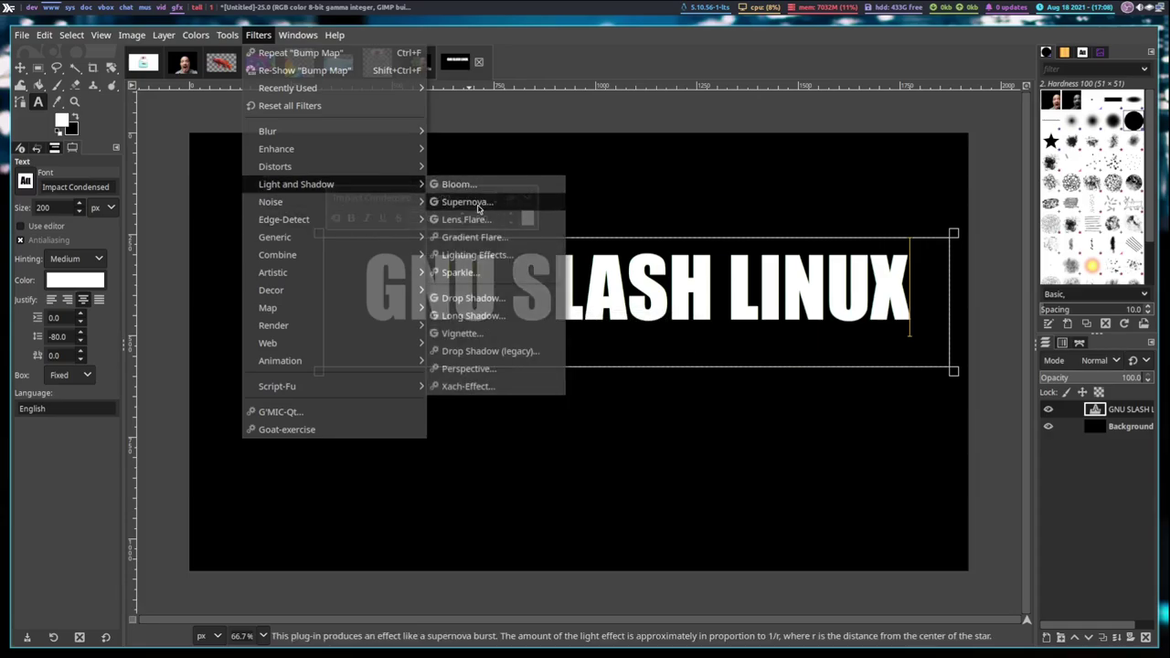
{"action": "left_click", "coordinate": [498, 299]}
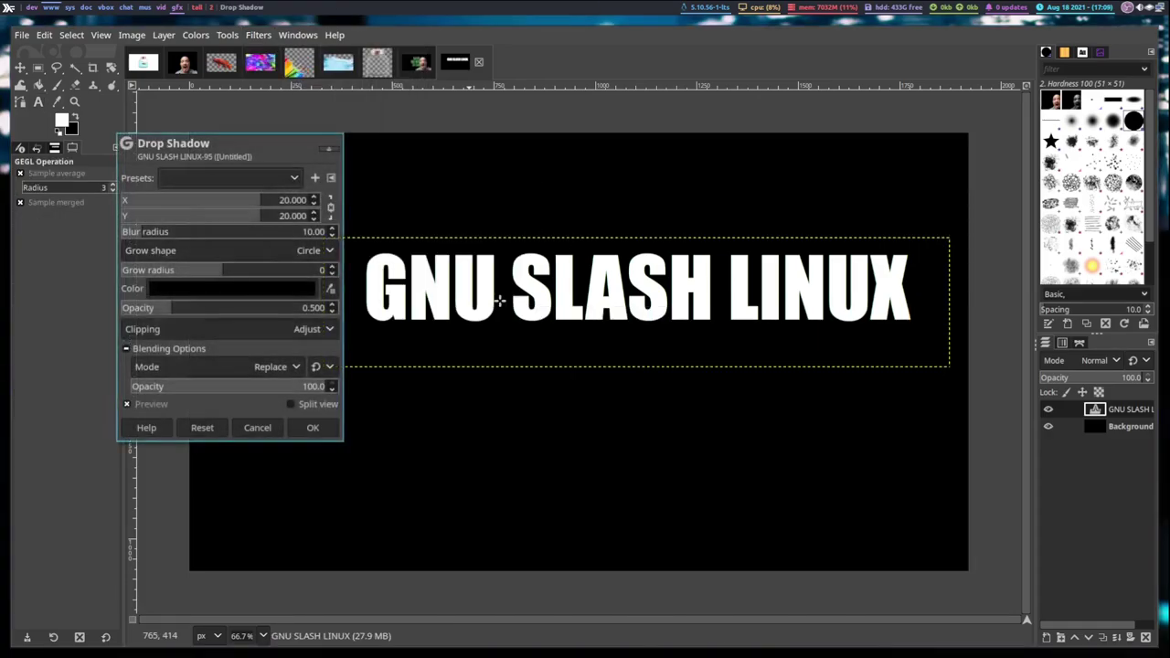
{"action": "left_click", "coordinate": [220, 292]}
{"action": "left_click_drag", "start_coordinate": [156, 287], "coordinate": [129, 242]}
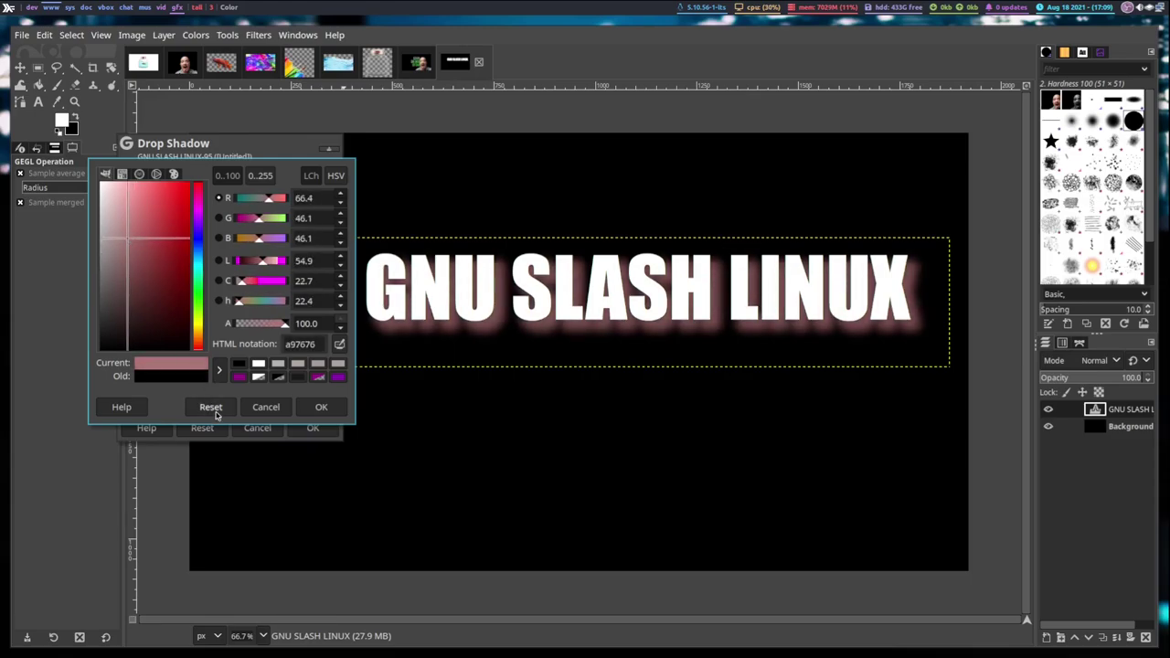
{"action": "left_click", "coordinate": [322, 408]}
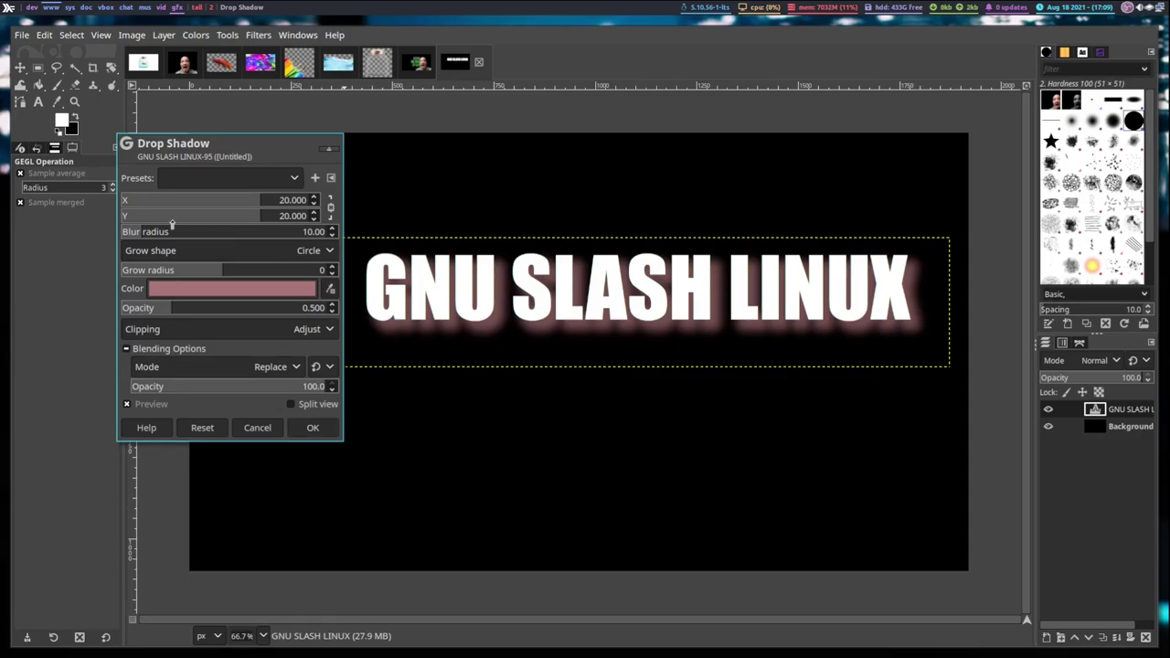
{"action": "left_click", "coordinate": [313, 428]}
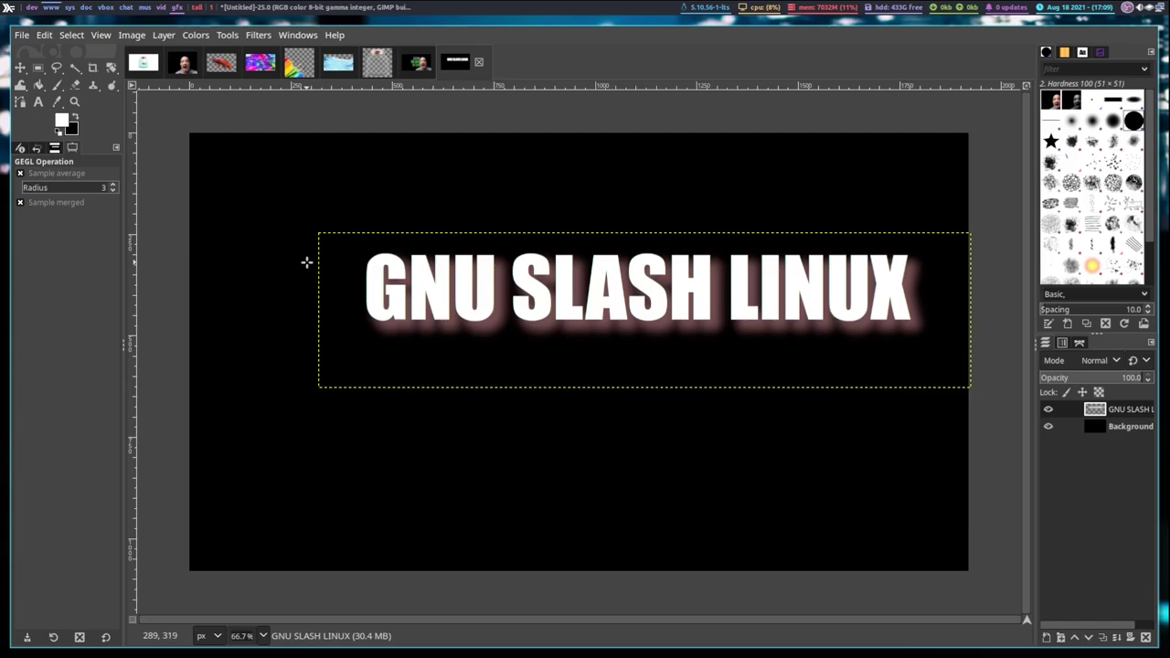
{"action": "key", "text": "ctrl+z"}
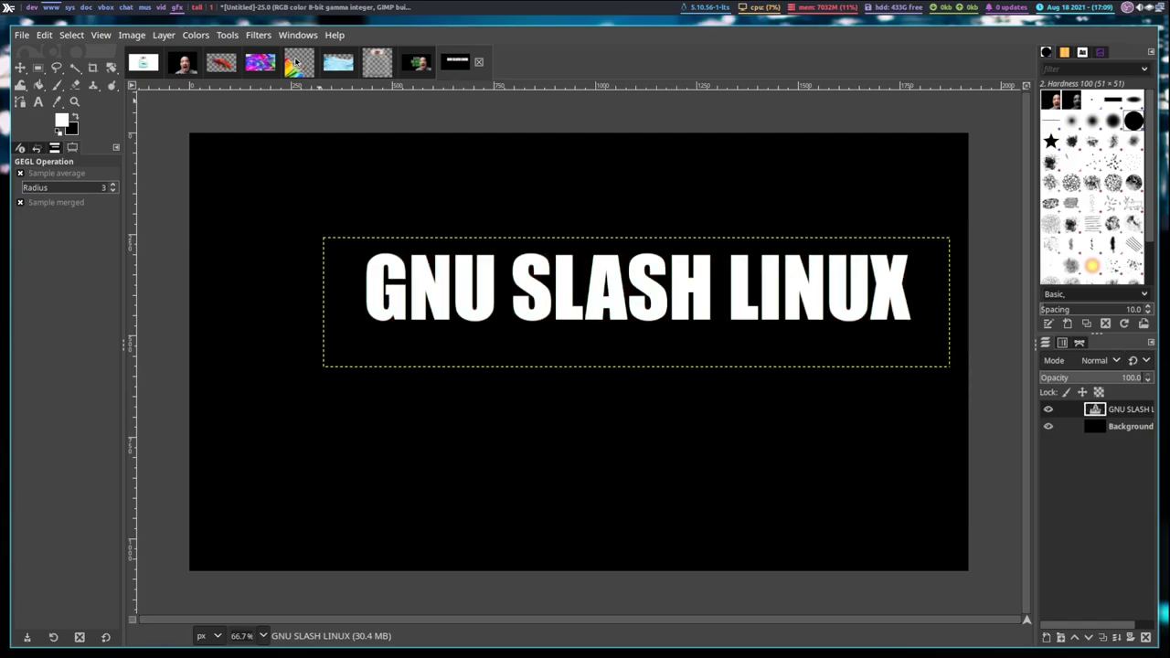
Step: Apply a Long Shadow in muted dark red to the GNU SLASH LINUX text, with angle 45 and length 100
{"action": "left_click", "coordinate": [259, 37]}
{"action": "mouse_move", "coordinate": [383, 189]}
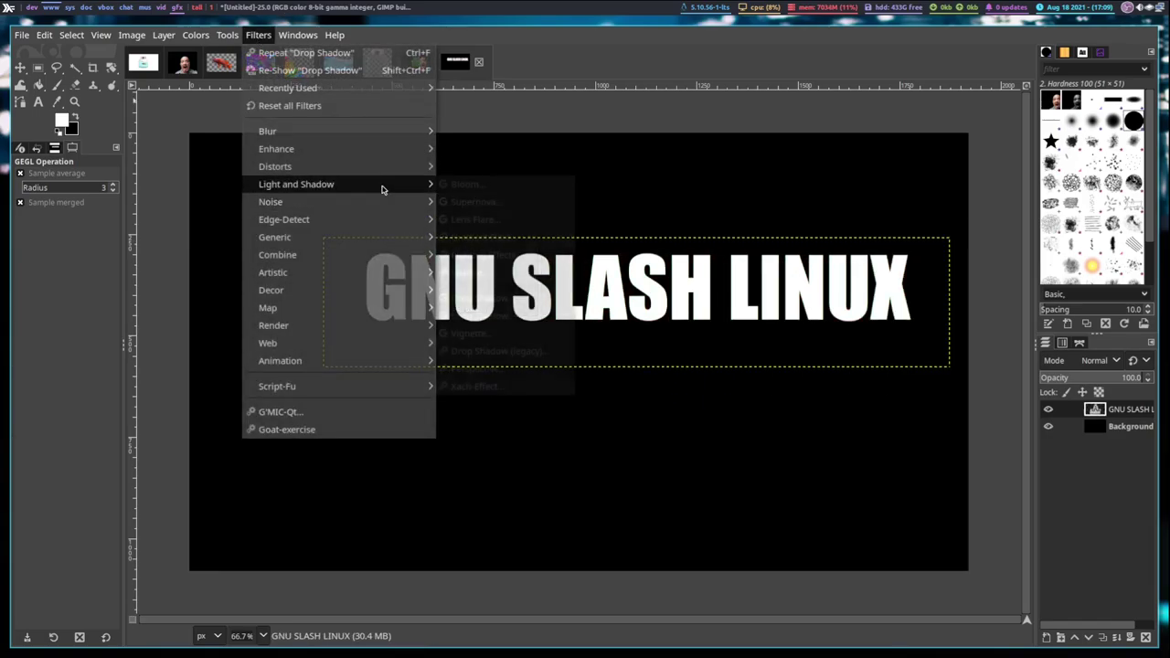
{"action": "left_click", "coordinate": [477, 315]}
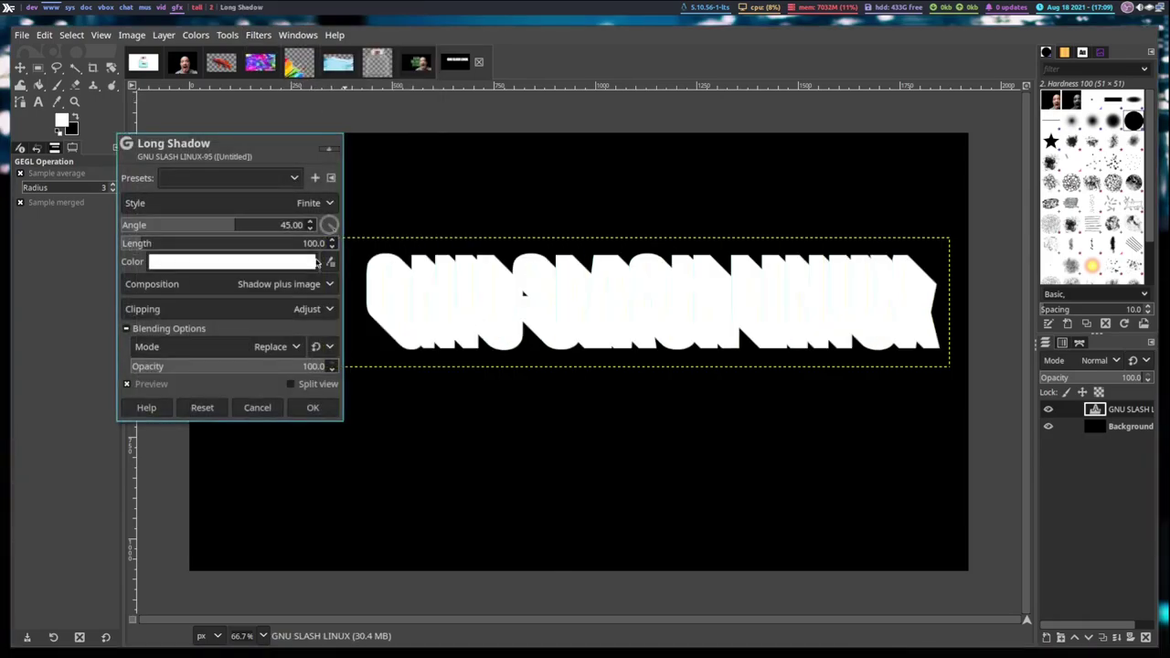
{"action": "left_click", "coordinate": [254, 265]}
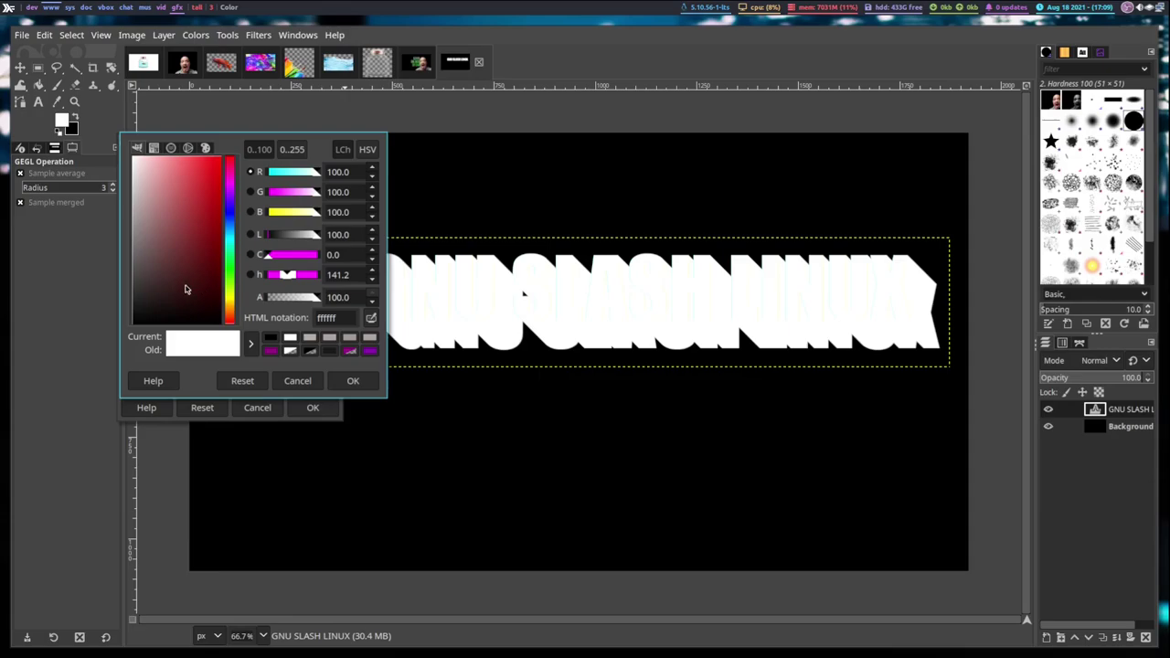
{"action": "mouse_move", "coordinate": [184, 290]}
{"action": "left_mouse_down"}
{"action": "mouse_move", "coordinate": [154, 193]}
{"action": "mouse_move", "coordinate": [149, 234]}
{"action": "mouse_move", "coordinate": [175, 239]}
{"action": "left_mouse_up"}
{"action": "left_click", "coordinate": [351, 381]}
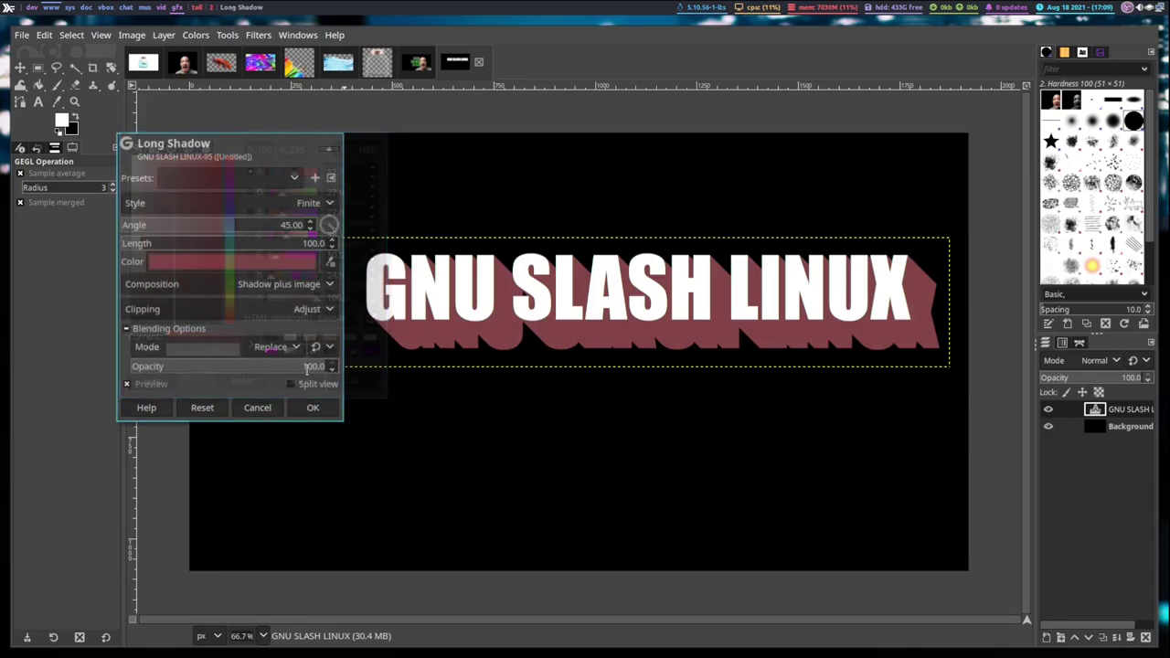
{"action": "left_click", "coordinate": [313, 407]}
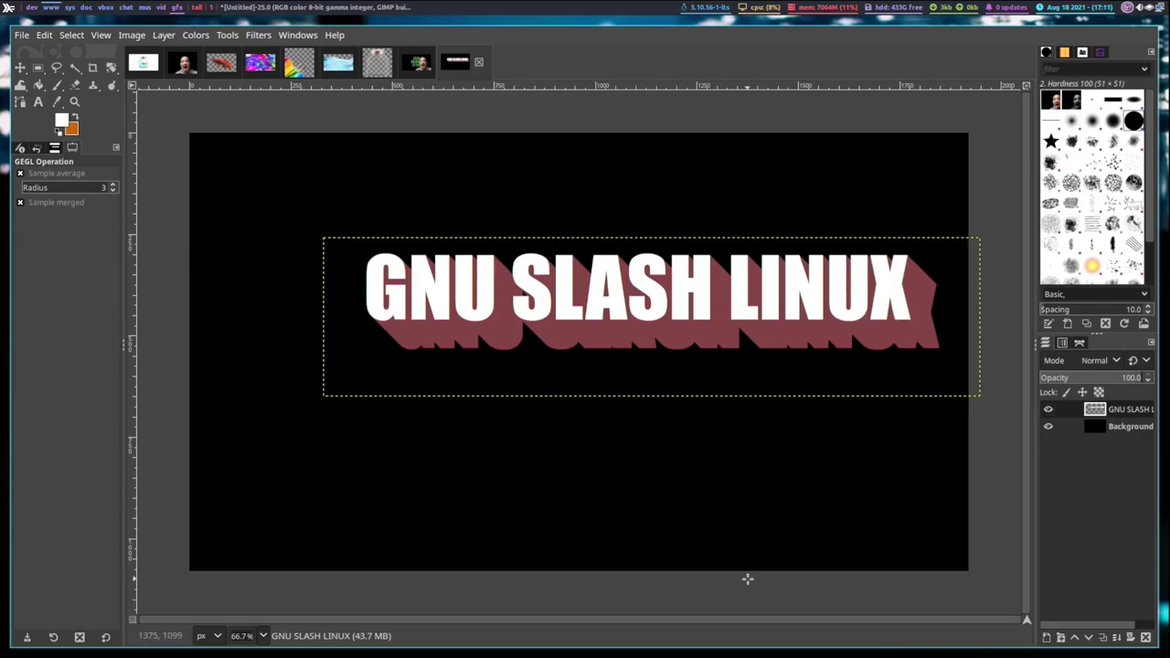
Step: Select the Background layer, try a Checkerboard pattern on it with 89-pixel cells and red as the first colour, and cancel it
{"action": "left_click", "coordinate": [1130, 430]}
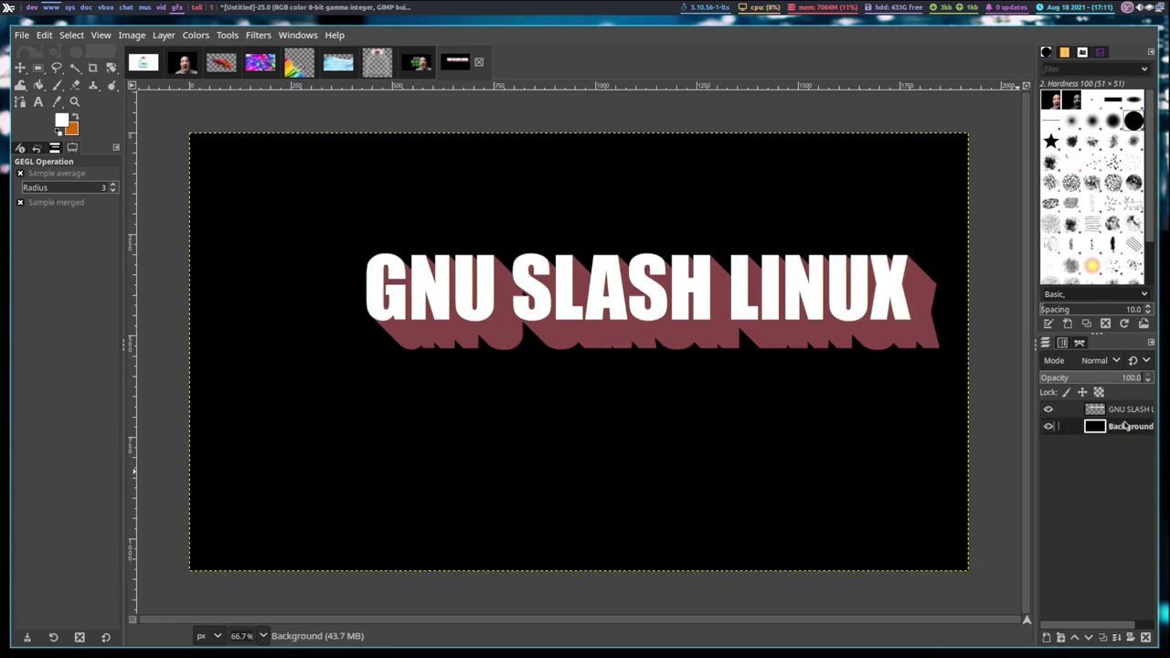
{"action": "left_click", "coordinate": [260, 34]}
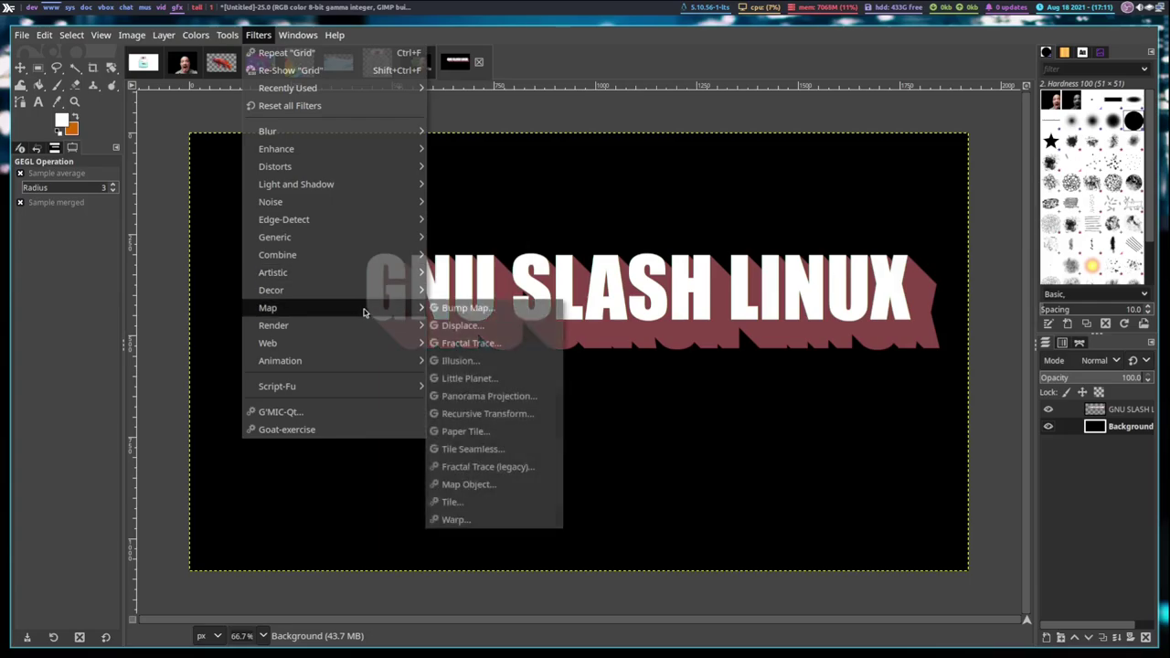
{"action": "mouse_move", "coordinate": [363, 328]}
{"action": "mouse_move", "coordinate": [493, 360]}
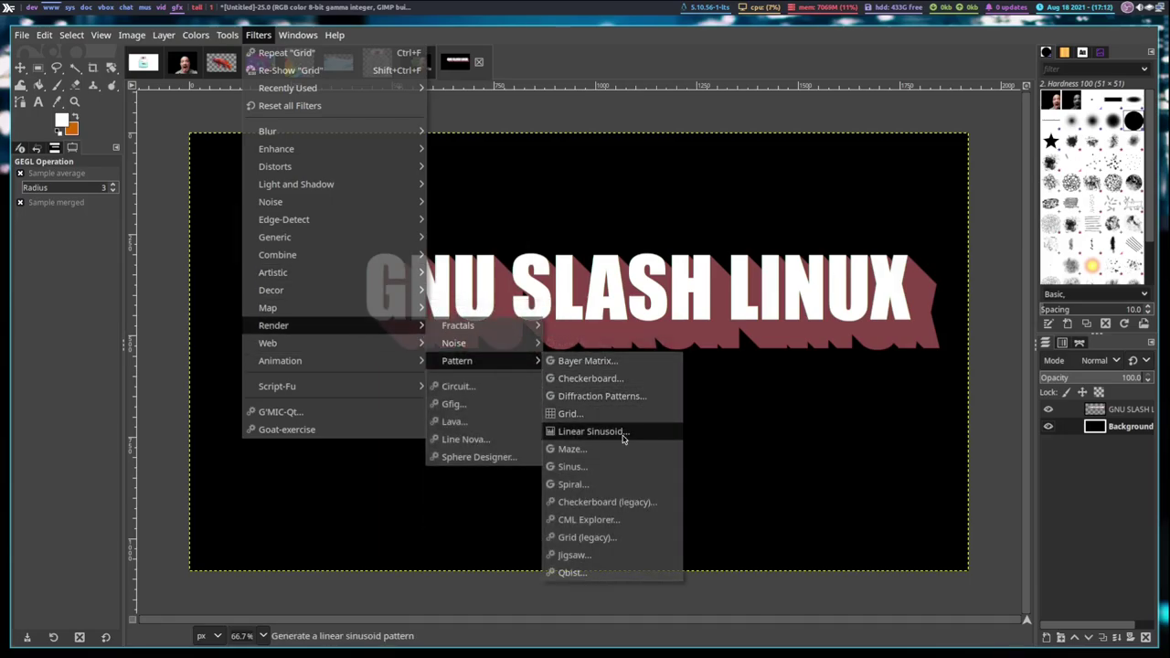
{"action": "left_click", "coordinate": [590, 379]}
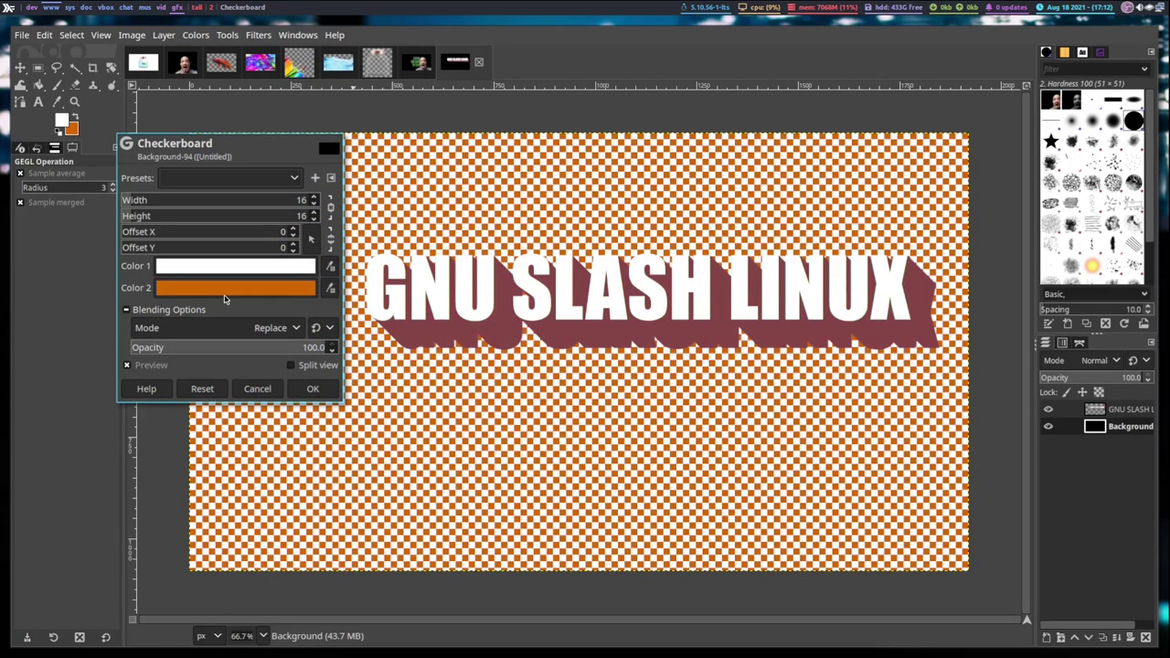
{"action": "left_click", "coordinate": [259, 270]}
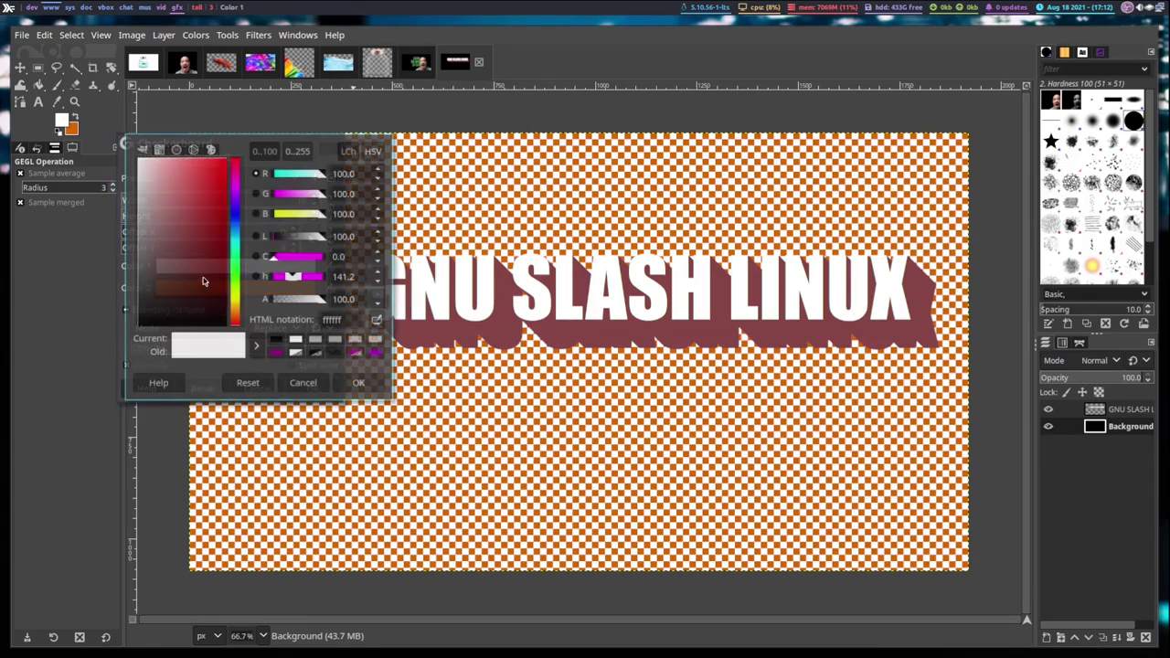
{"action": "left_click", "coordinate": [235, 319]}
{"action": "left_click_drag", "start_coordinate": [207, 196], "coordinate": [243, 186]}
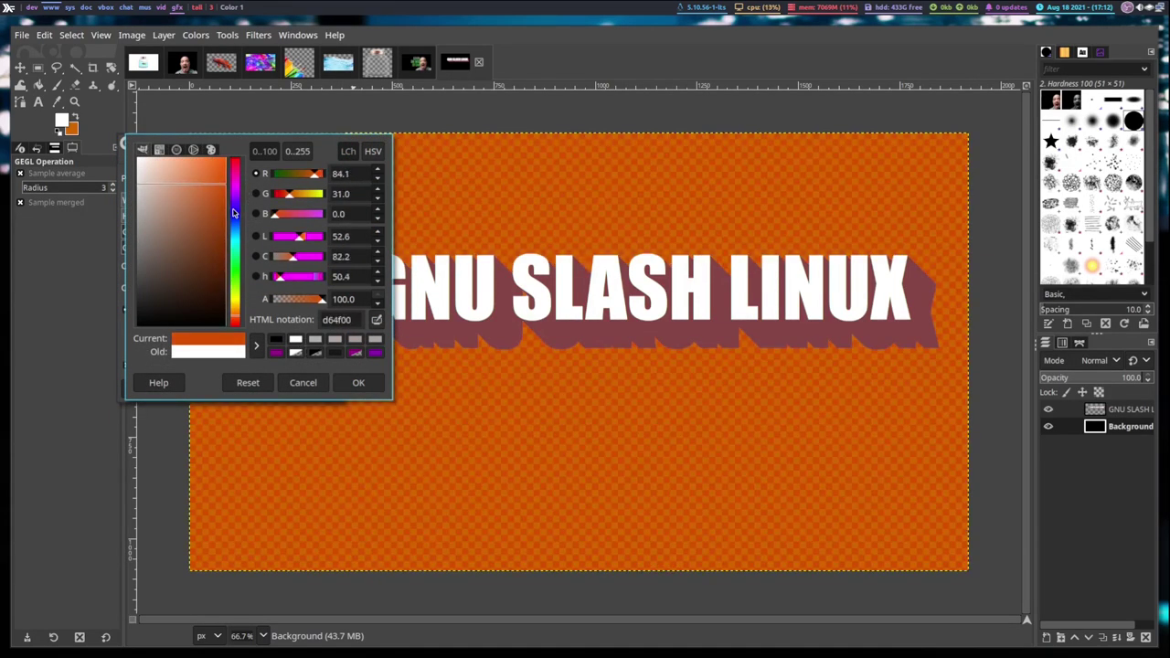
{"action": "left_click_drag", "start_coordinate": [236, 323], "coordinate": [237, 323]}
{"action": "left_click", "coordinate": [359, 383]}
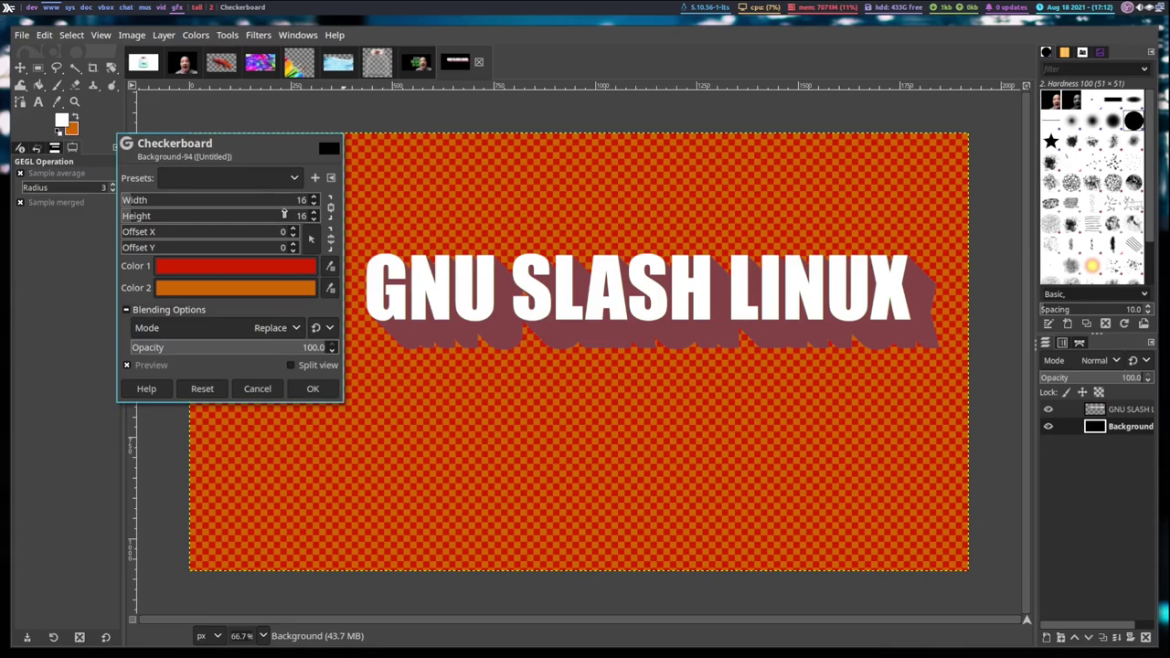
{"action": "left_click_drag", "start_coordinate": [273, 199], "coordinate": [184, 210]}
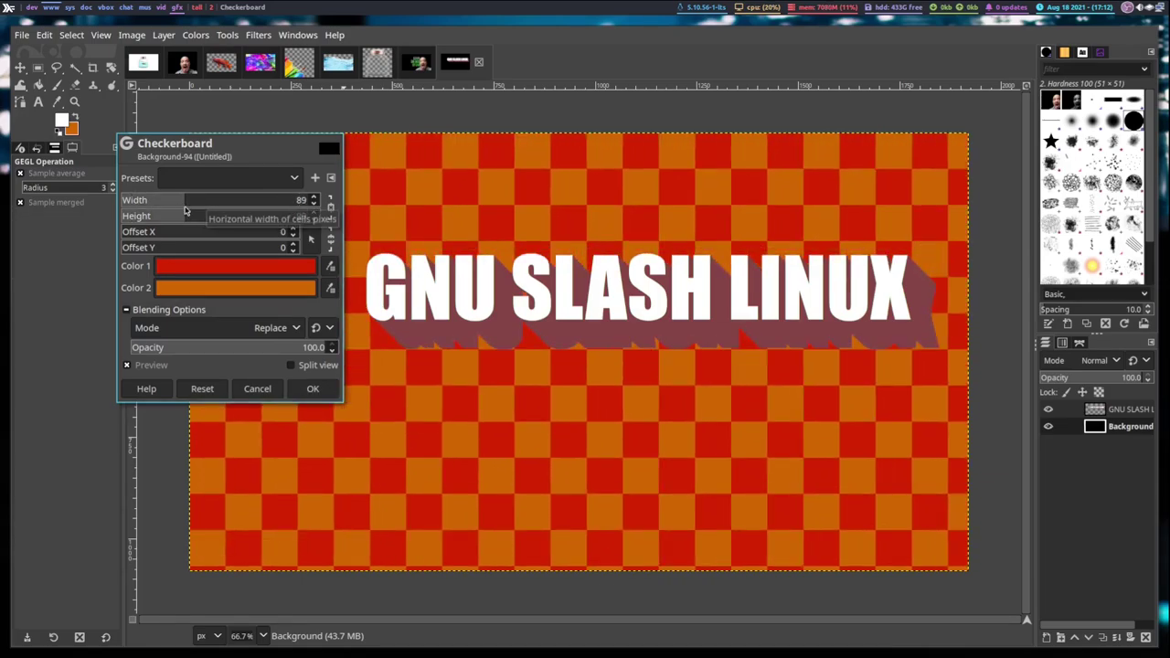
{"action": "left_click", "coordinate": [266, 390]}
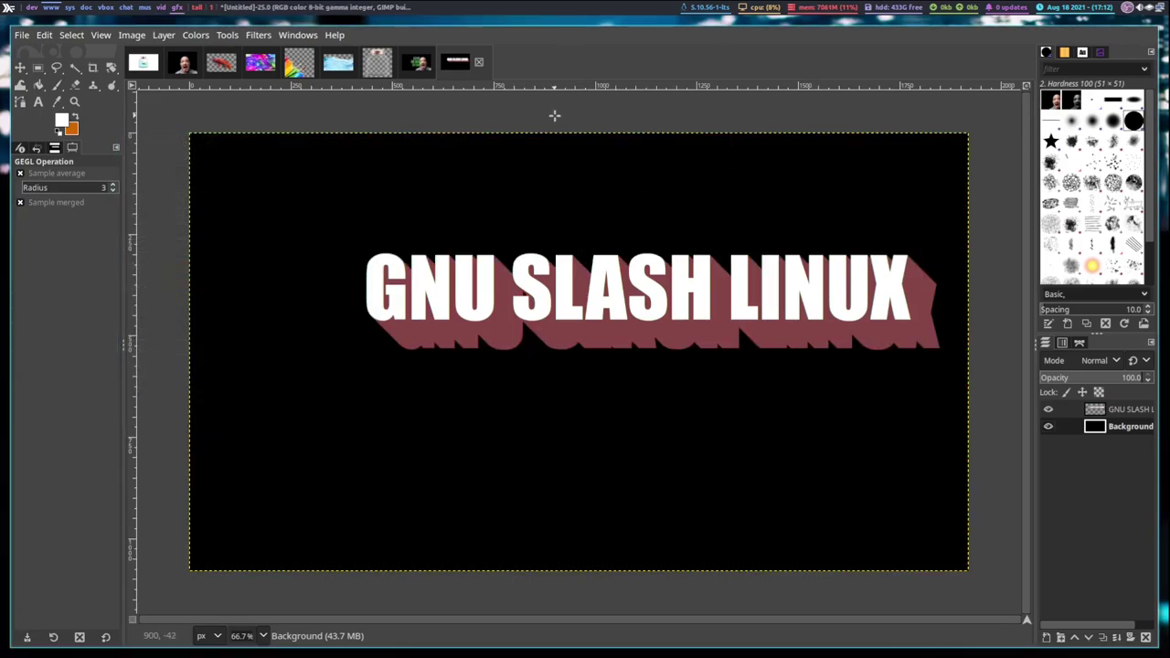
Step: Render a Grid pattern on the black Background layer with dark grey lines and a 29-pixel cell width and height
{"action": "left_click", "coordinate": [256, 37]}
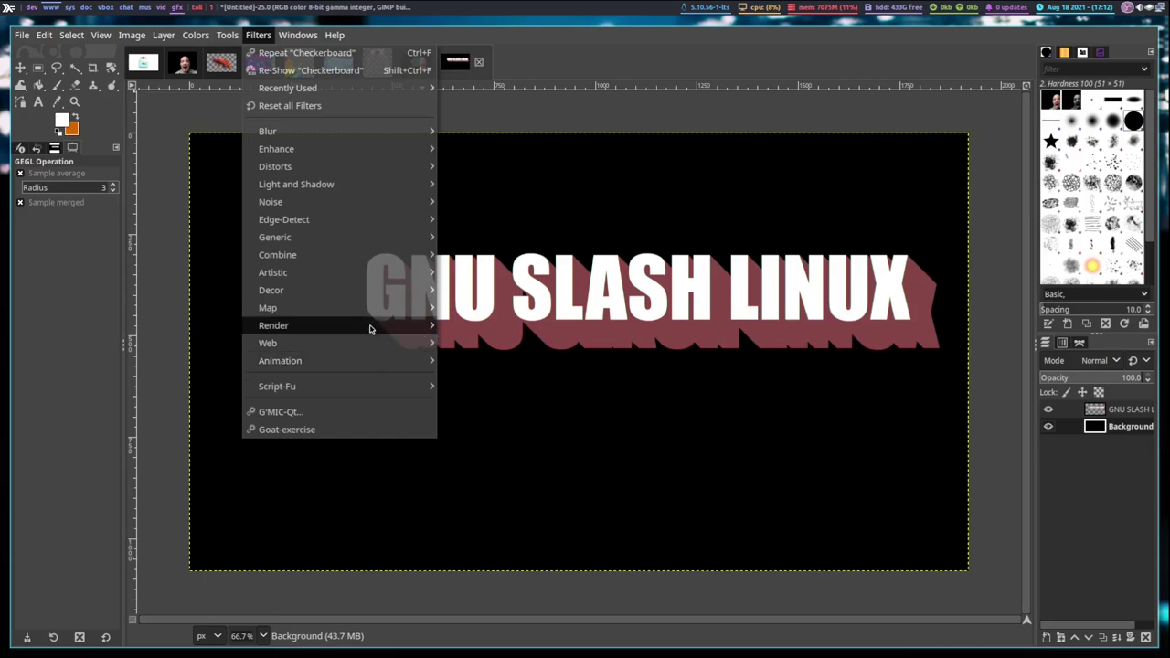
{"action": "mouse_move", "coordinate": [371, 328]}
{"action": "mouse_move", "coordinate": [515, 360]}
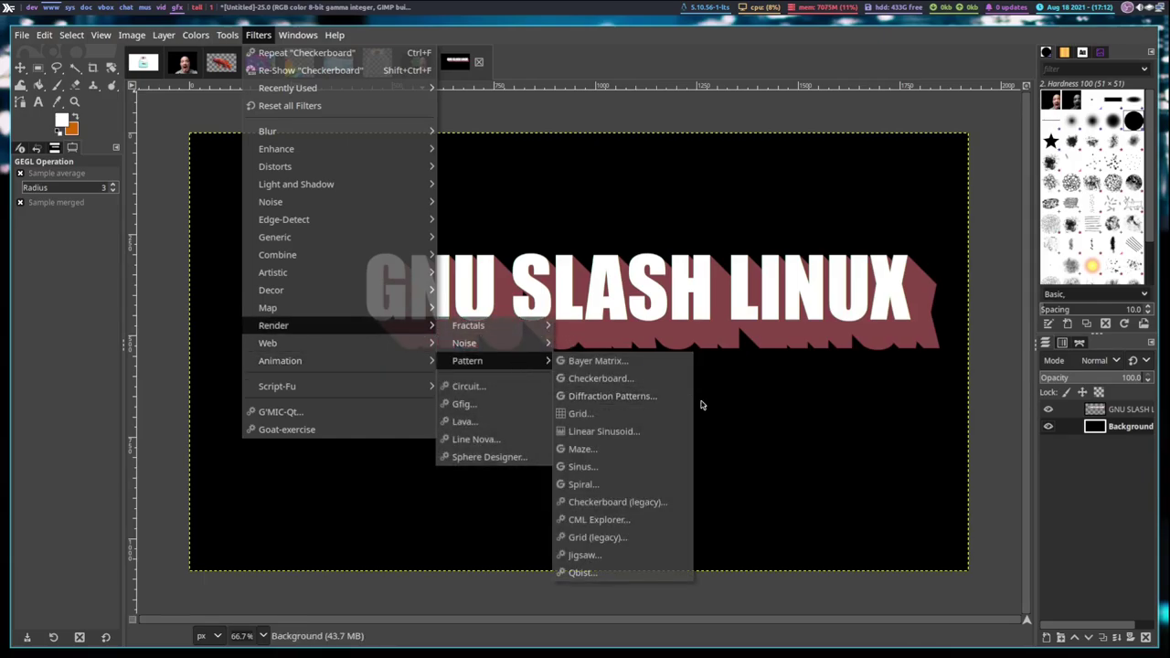
{"action": "left_click", "coordinate": [649, 413]}
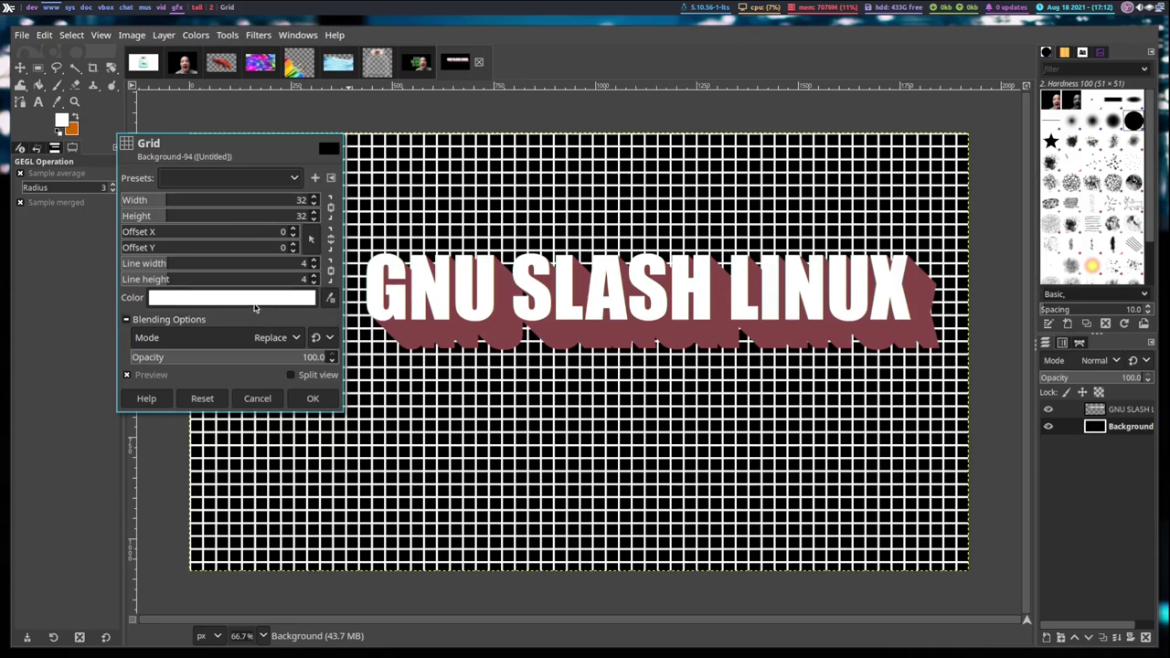
{"action": "left_click", "coordinate": [220, 298]}
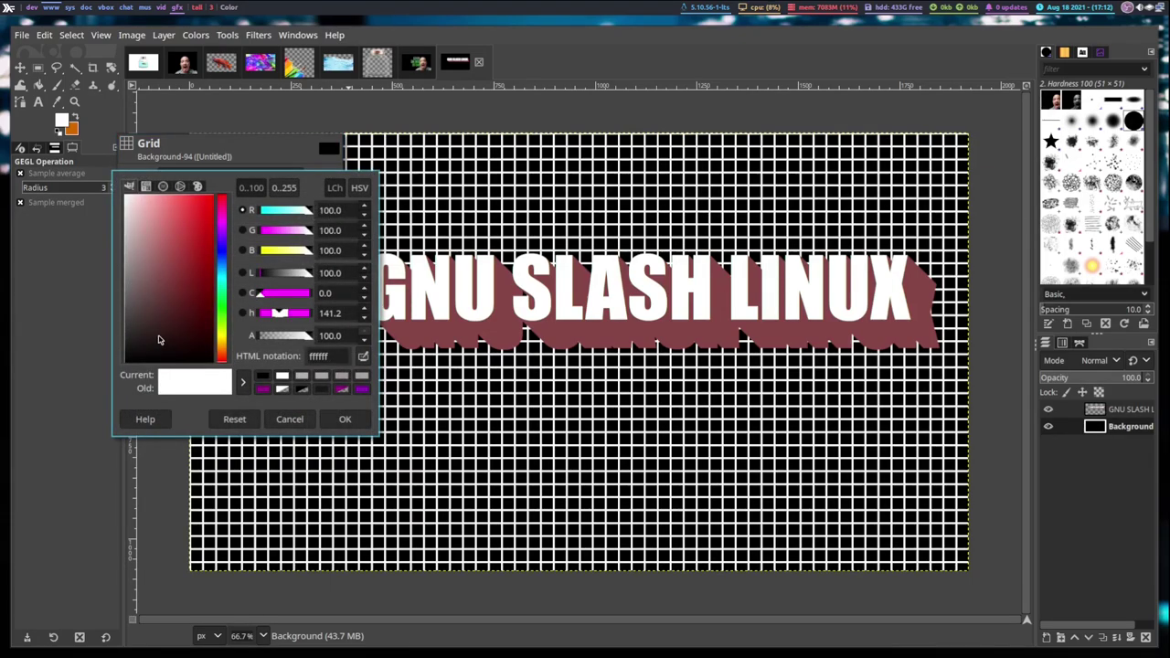
{"action": "mouse_move", "coordinate": [149, 336]}
{"action": "left_mouse_down"}
{"action": "mouse_move", "coordinate": [103, 337]}
{"action": "mouse_move", "coordinate": [96, 320]}
{"action": "mouse_move", "coordinate": [94, 336]}
{"action": "left_mouse_up"}
{"action": "left_click", "coordinate": [345, 418]}
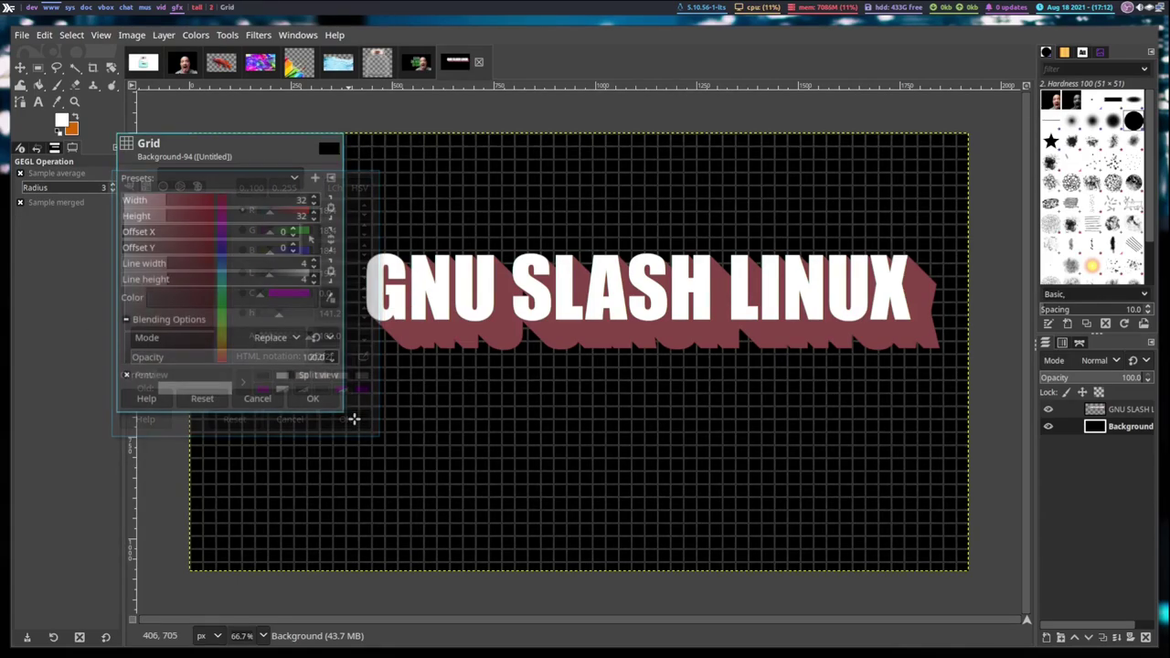
{"action": "left_click_drag", "start_coordinate": [235, 203], "coordinate": [166, 205]}
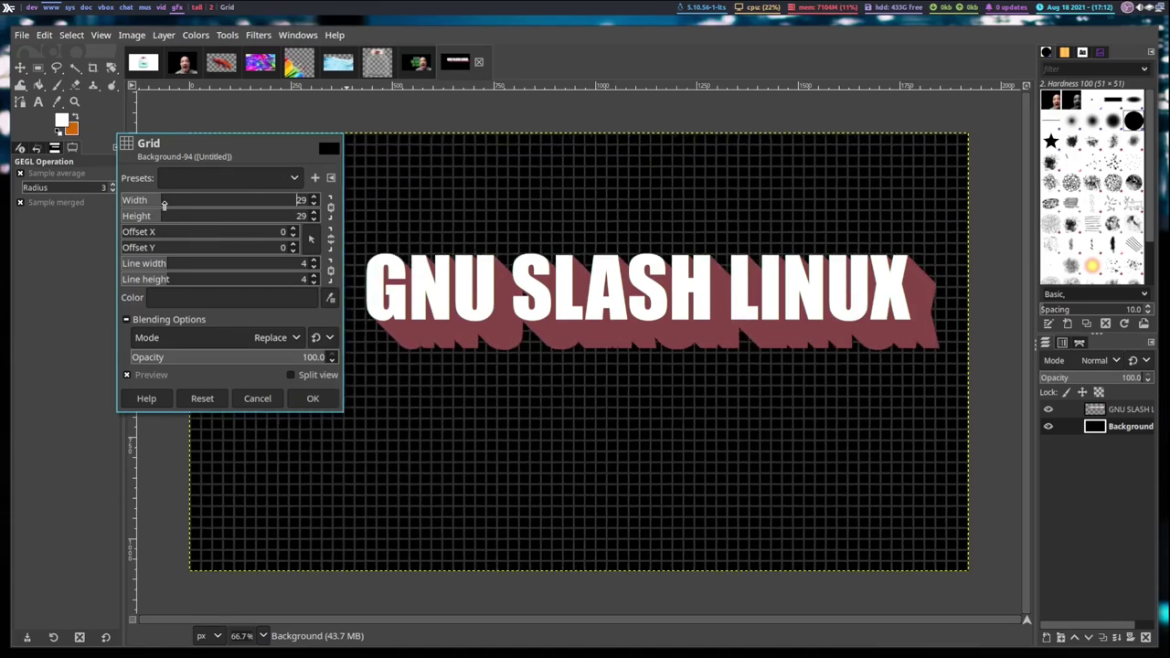
{"action": "left_click", "coordinate": [312, 398]}
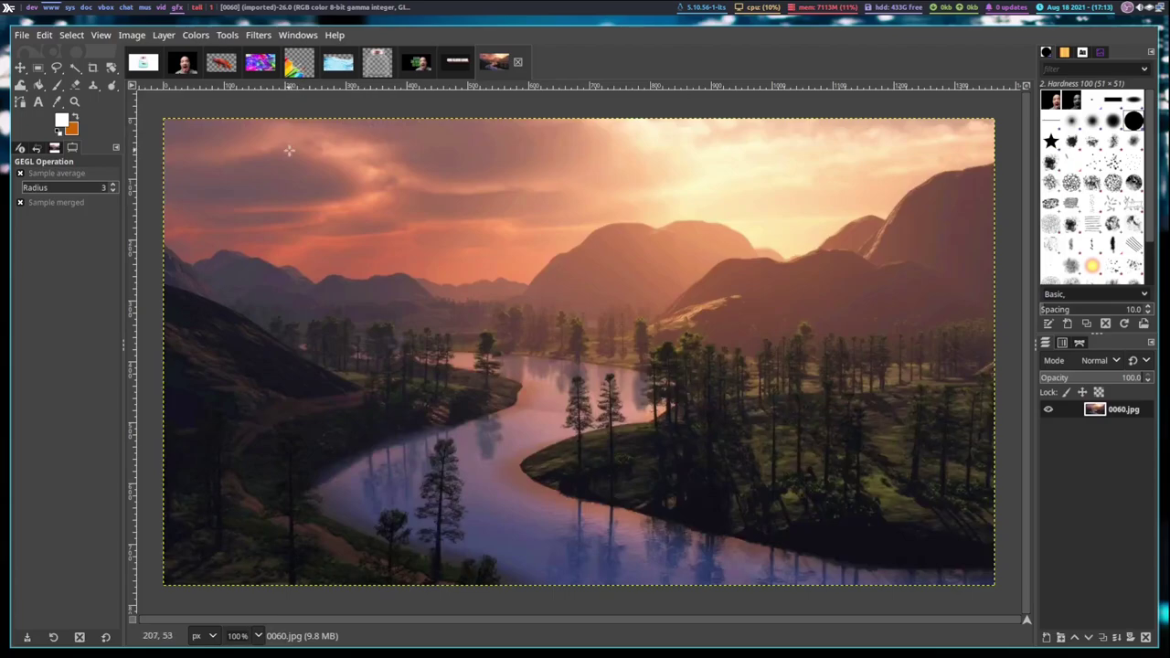
Step: Try the Apply Canvas filter on the 0060.jpg landscape with direction Top-right and depth 4, and undo it
{"action": "left_click", "coordinate": [258, 34]}
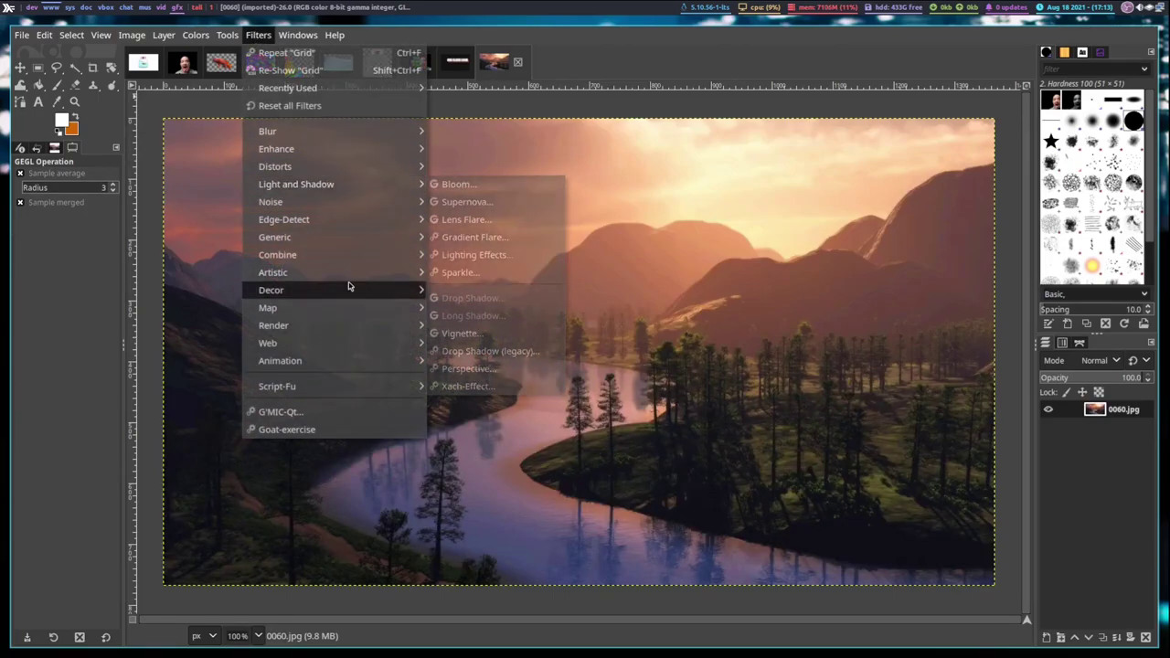
{"action": "mouse_move", "coordinate": [348, 281]}
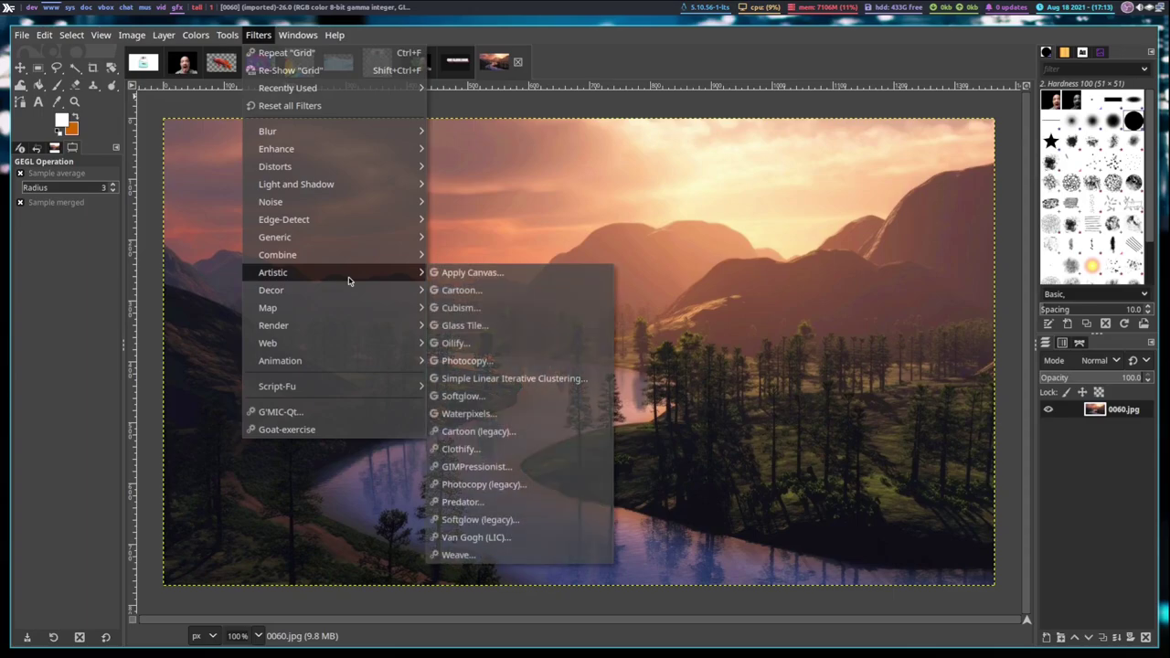
{"action": "left_click", "coordinate": [542, 277]}
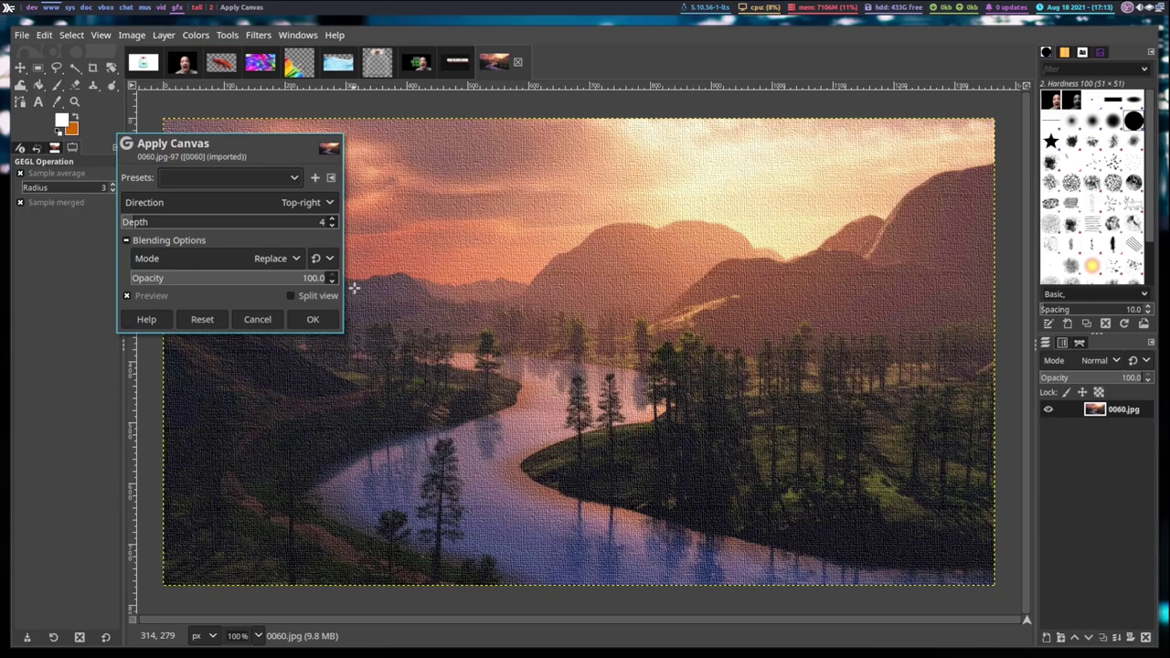
{"action": "left_click", "coordinate": [315, 319]}
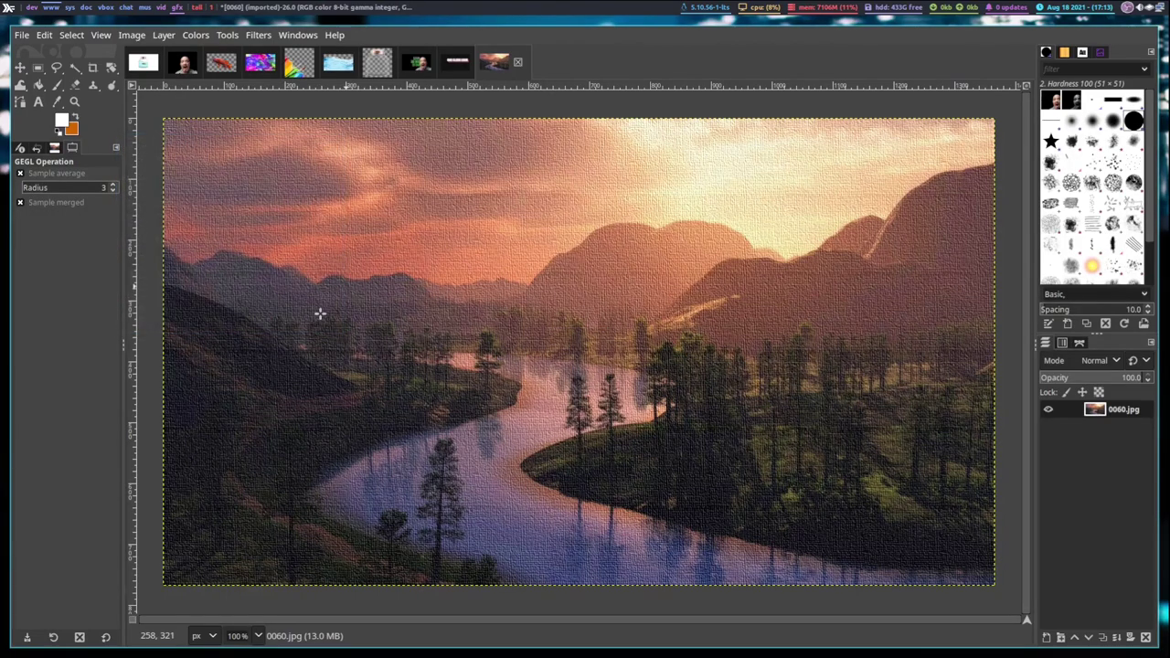
{"action": "key", "text": "ctrl+z"}
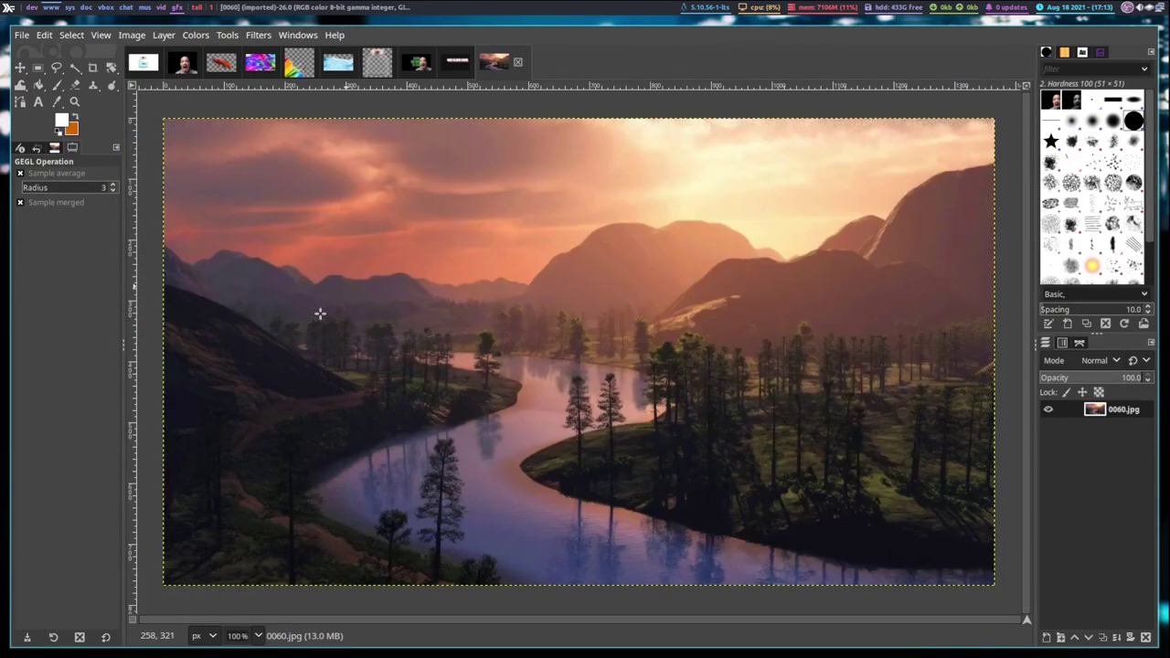
Step: Try the Cartoon filter on the landscape with mask radius 7 and percent black 0.2, and undo it
{"action": "left_click", "coordinate": [259, 37]}
{"action": "mouse_move", "coordinate": [374, 272]}
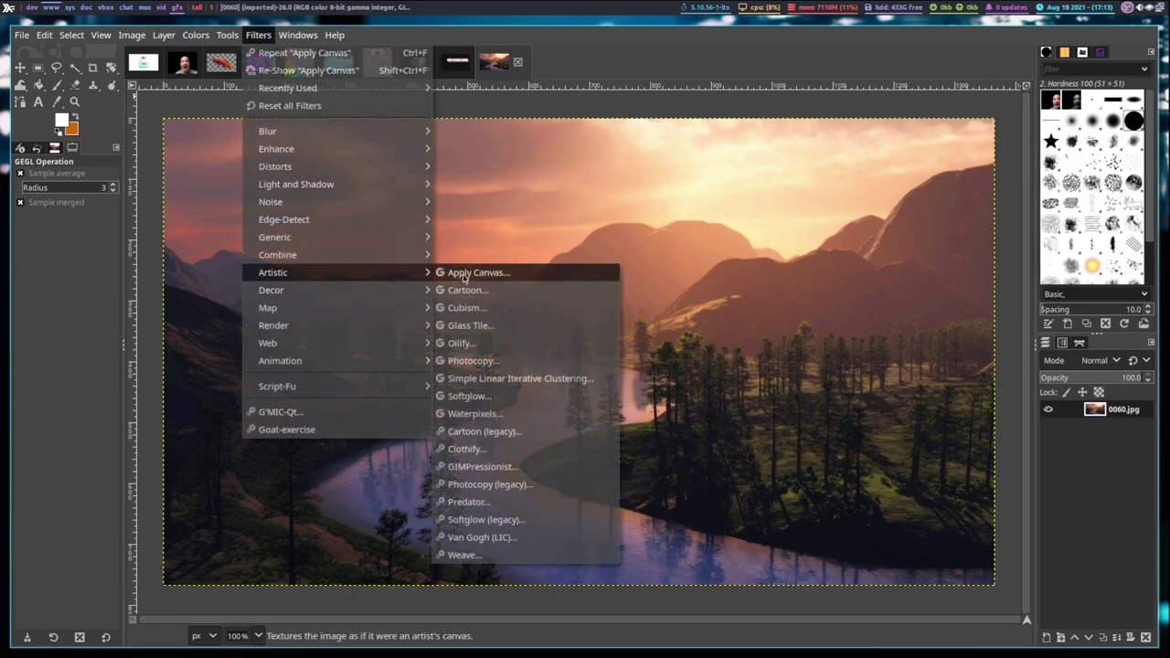
{"action": "left_click", "coordinate": [553, 294]}
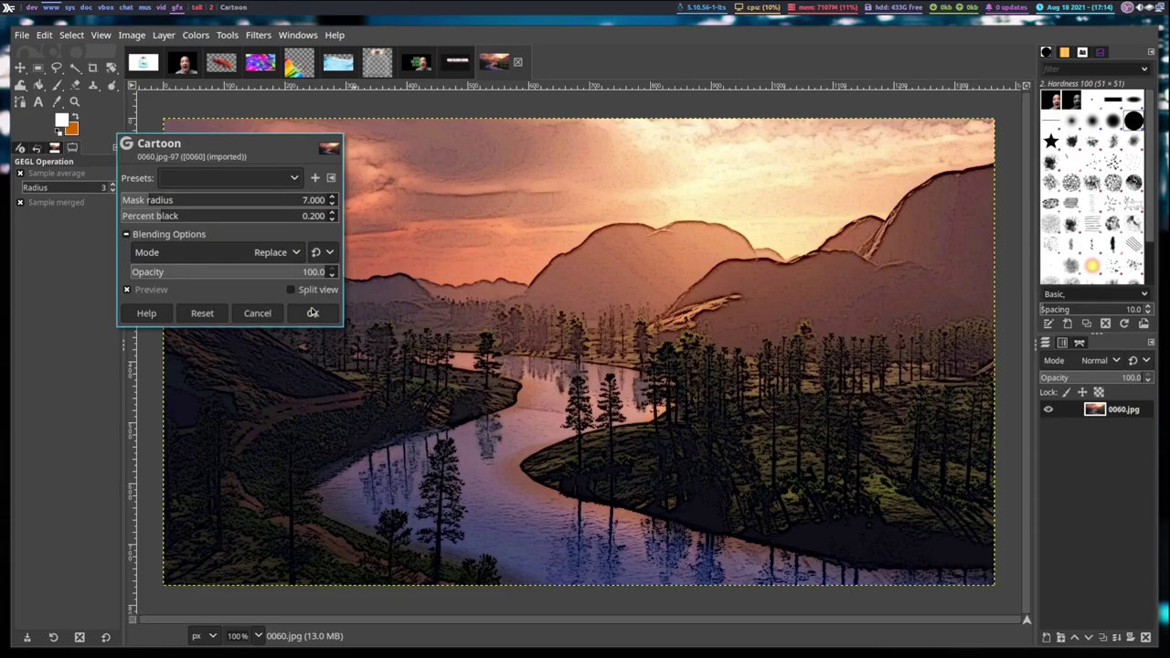
{"action": "left_click", "coordinate": [313, 313]}
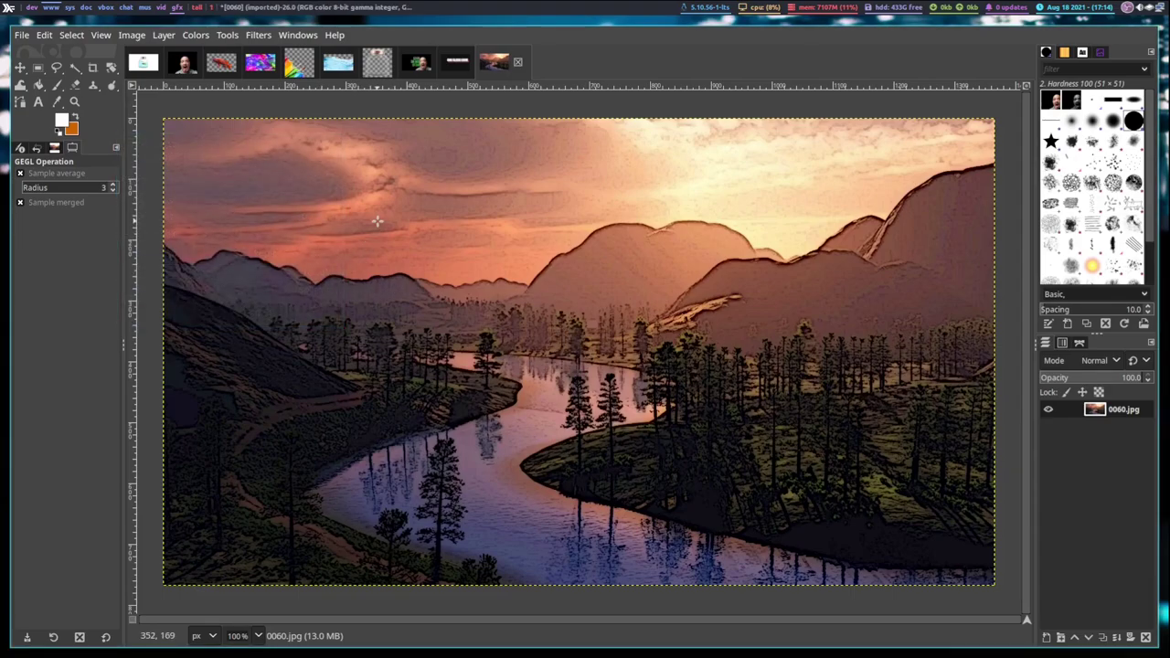
{"action": "key", "text": "ctrl+z"}
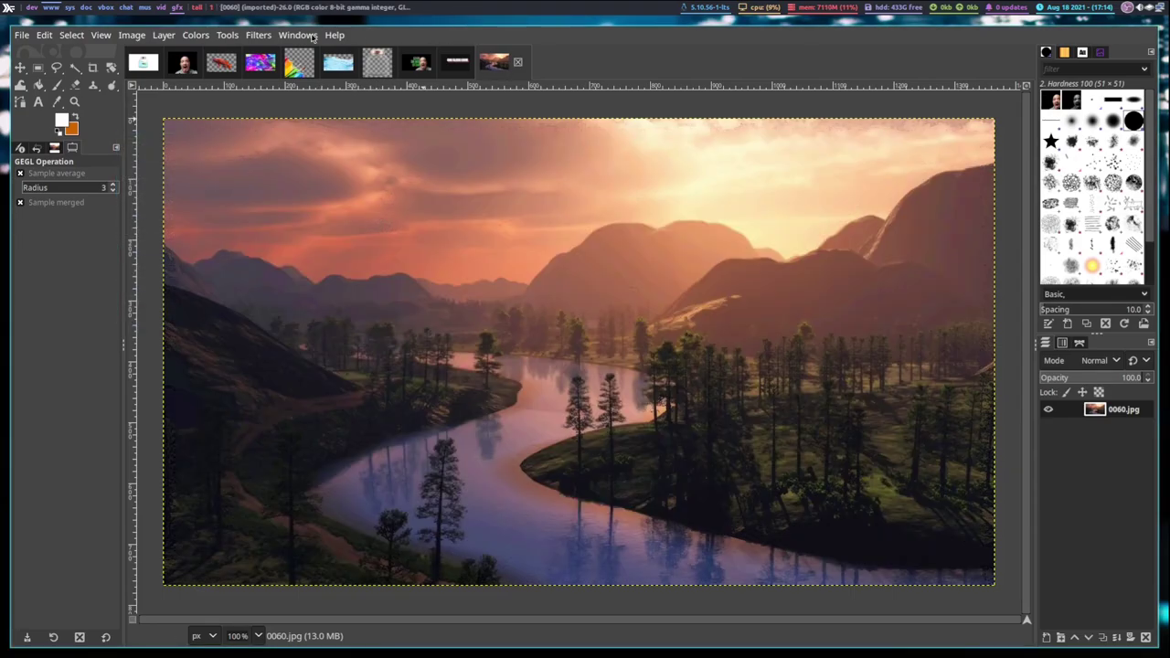
Step: Preview the Cubism filter on the landscape with tile size 10 and tile saturation 2.5, and cancel it
{"action": "left_click", "coordinate": [259, 34]}
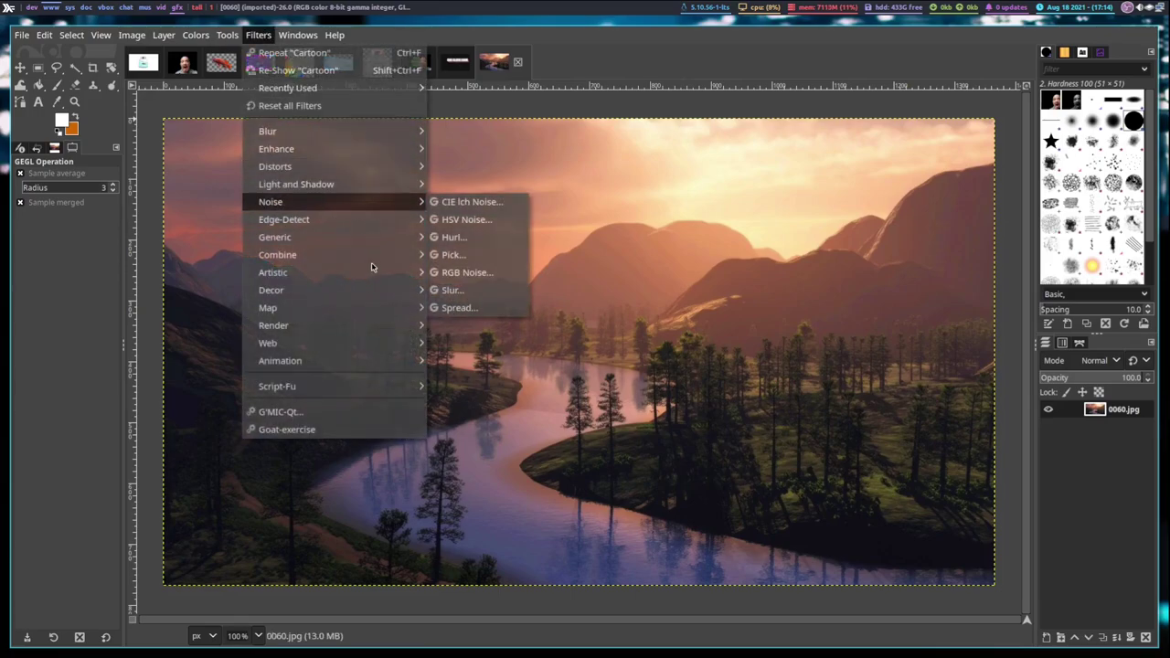
{"action": "mouse_move", "coordinate": [343, 254]}
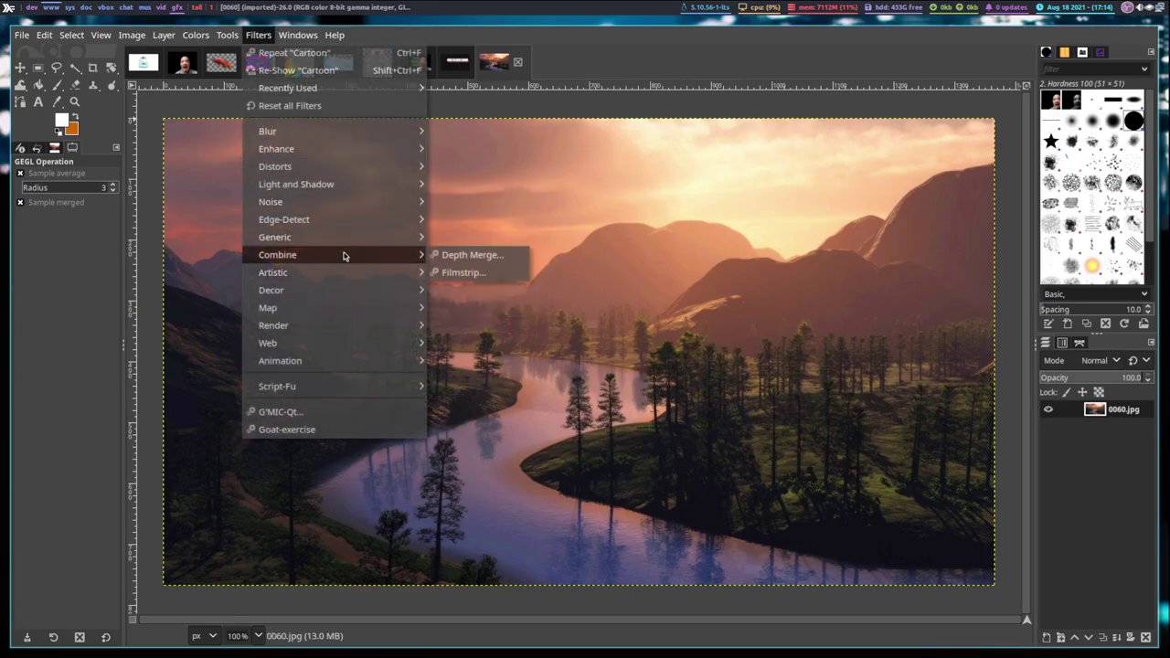
{"action": "mouse_move", "coordinate": [321, 273]}
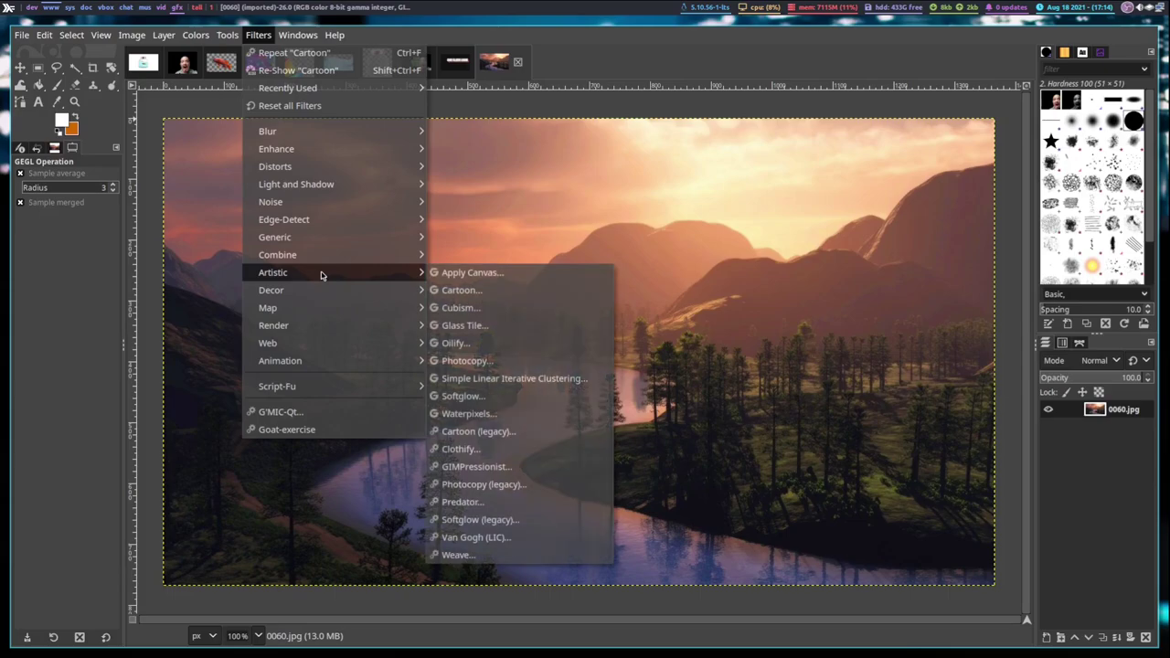
{"action": "left_click", "coordinate": [536, 311]}
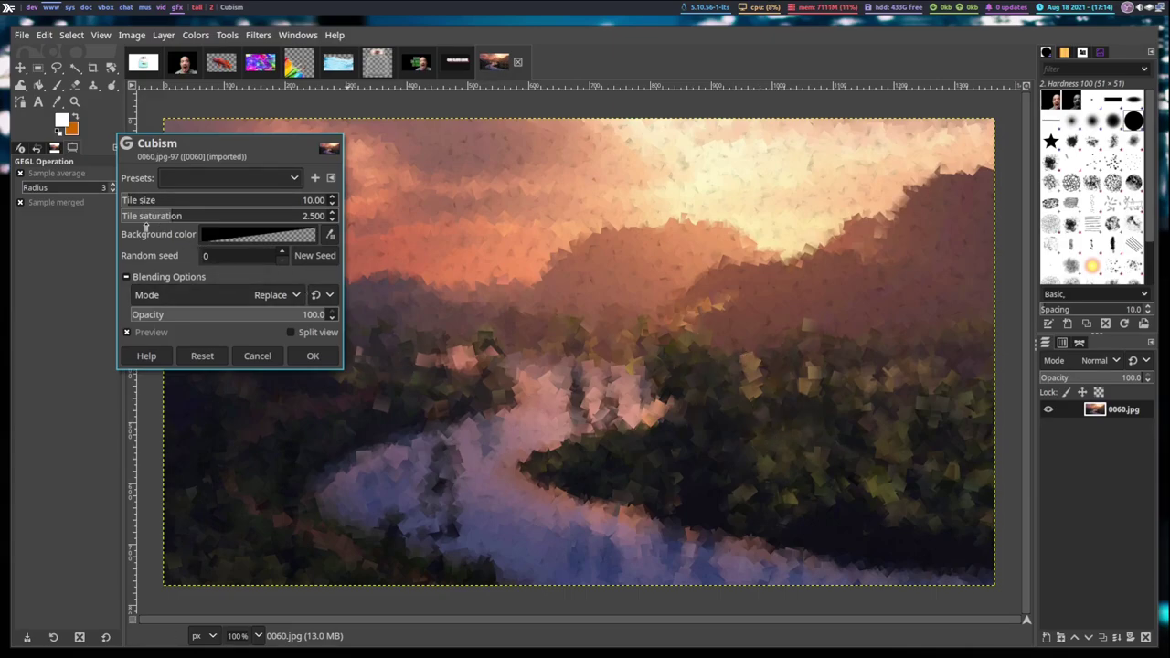
{"action": "left_click", "coordinate": [256, 354]}
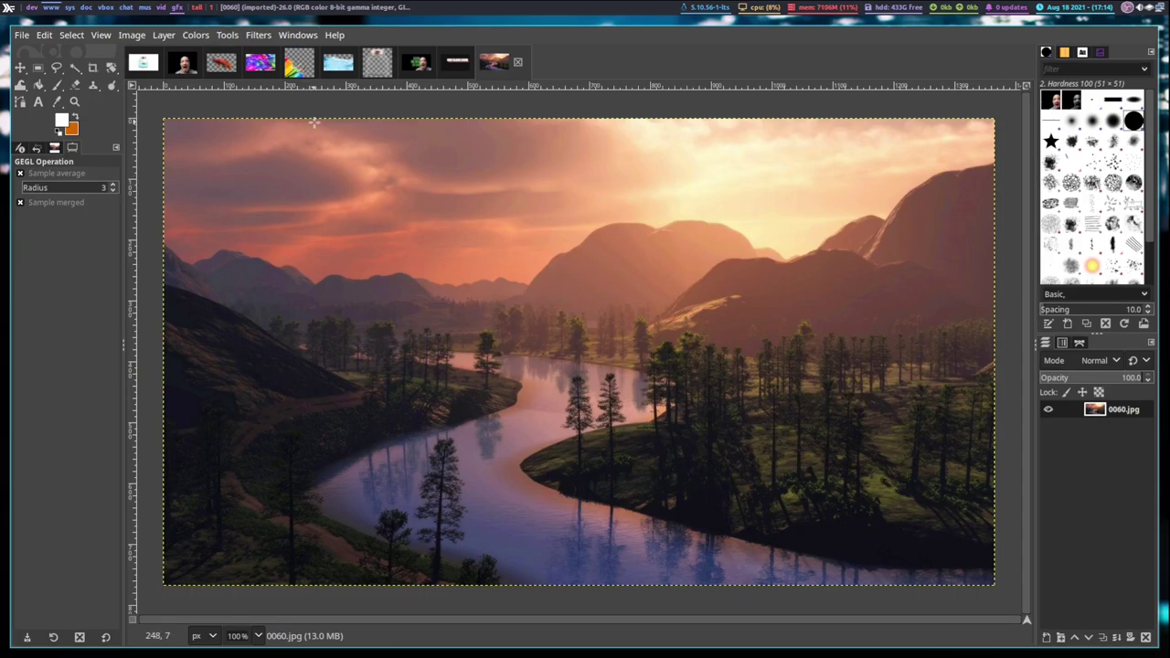
Step: Switch to the colourful abstract paint image and scale it to 1280 × 720 pixels
{"action": "left_click", "coordinate": [260, 62]}
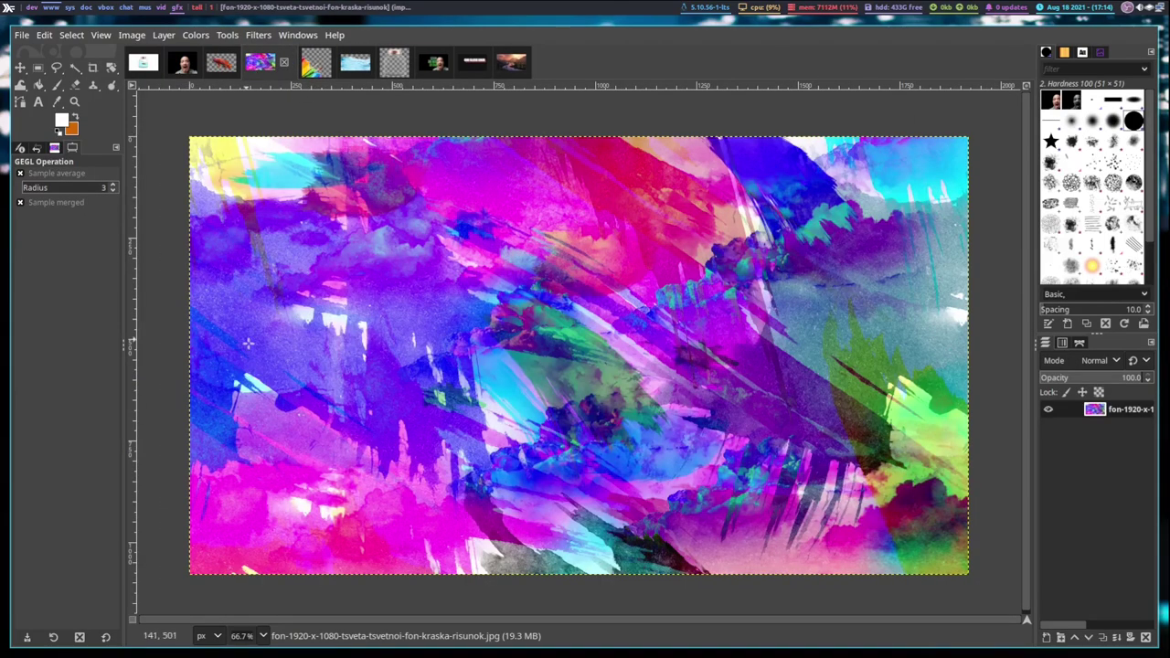
{"action": "left_click", "coordinate": [132, 35]}
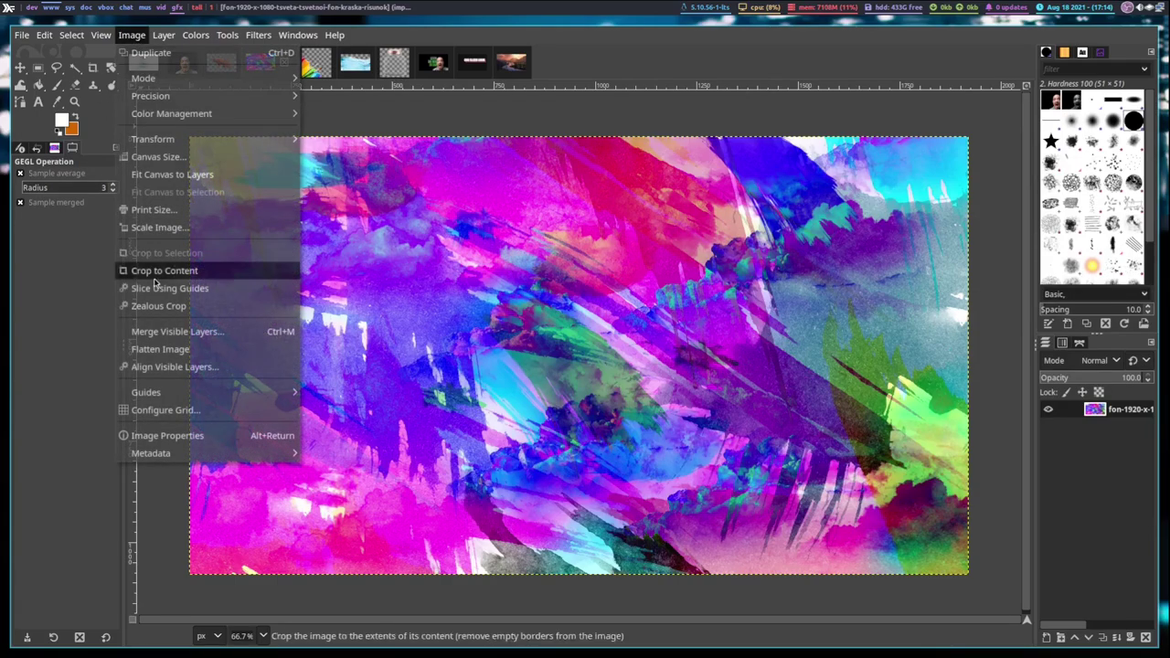
{"action": "left_click", "coordinate": [156, 227]}
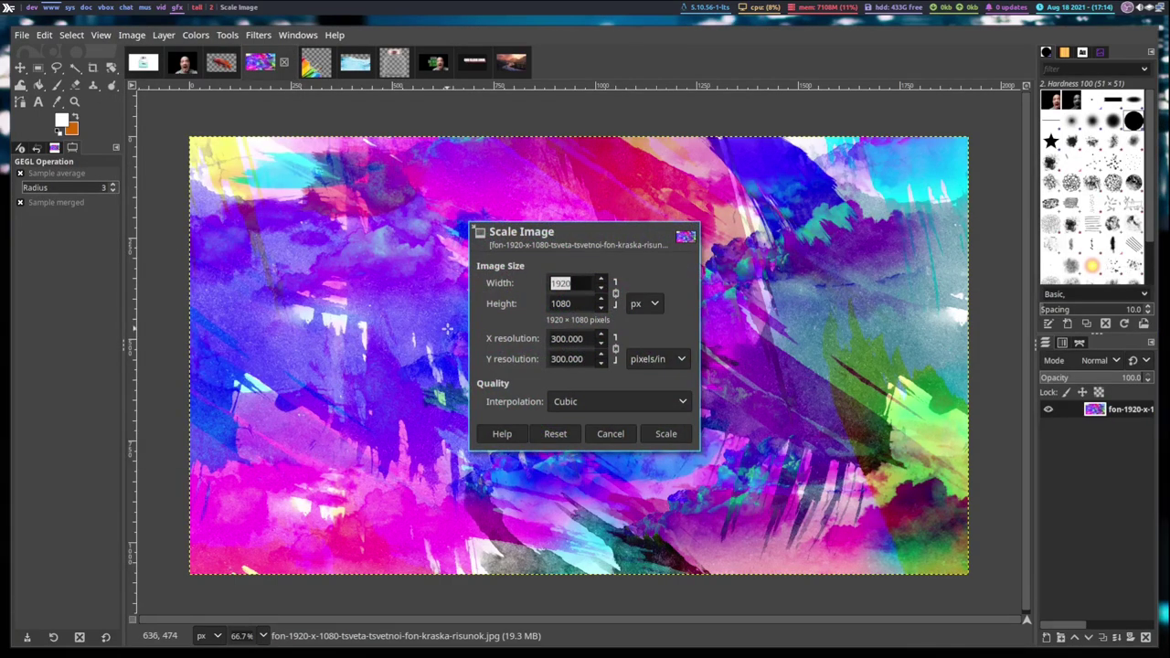
{"action": "type", "text": "1280"}
{"action": "double_click", "coordinate": [583, 303]}
{"action": "type", "text": "720"}
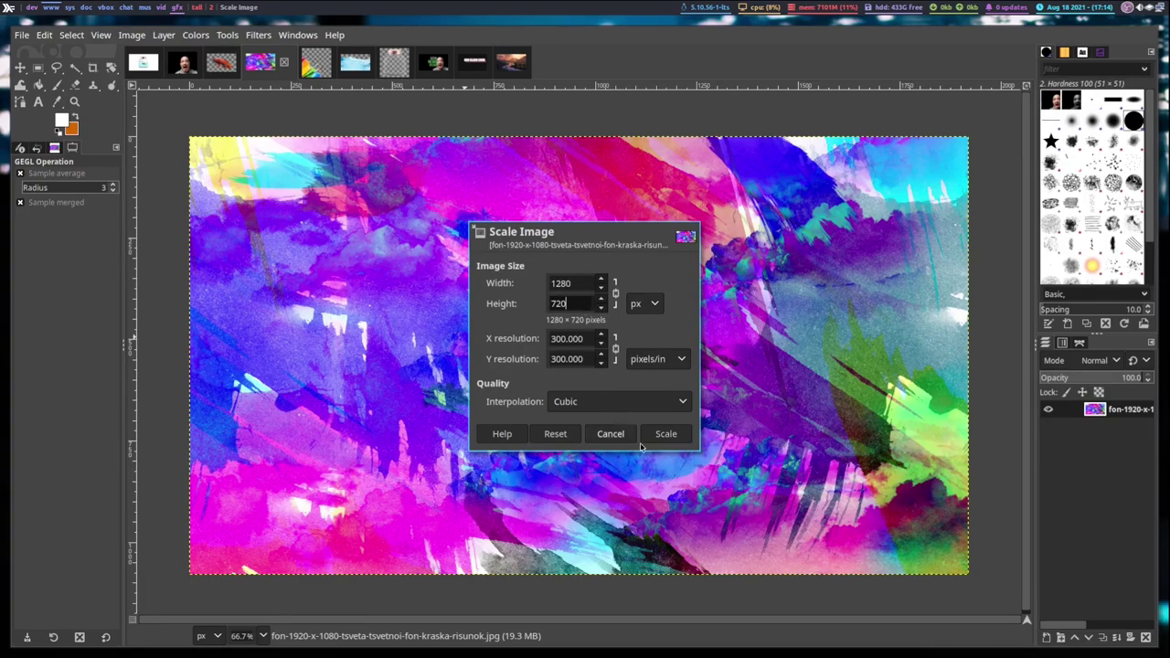
{"action": "left_click", "coordinate": [670, 435]}
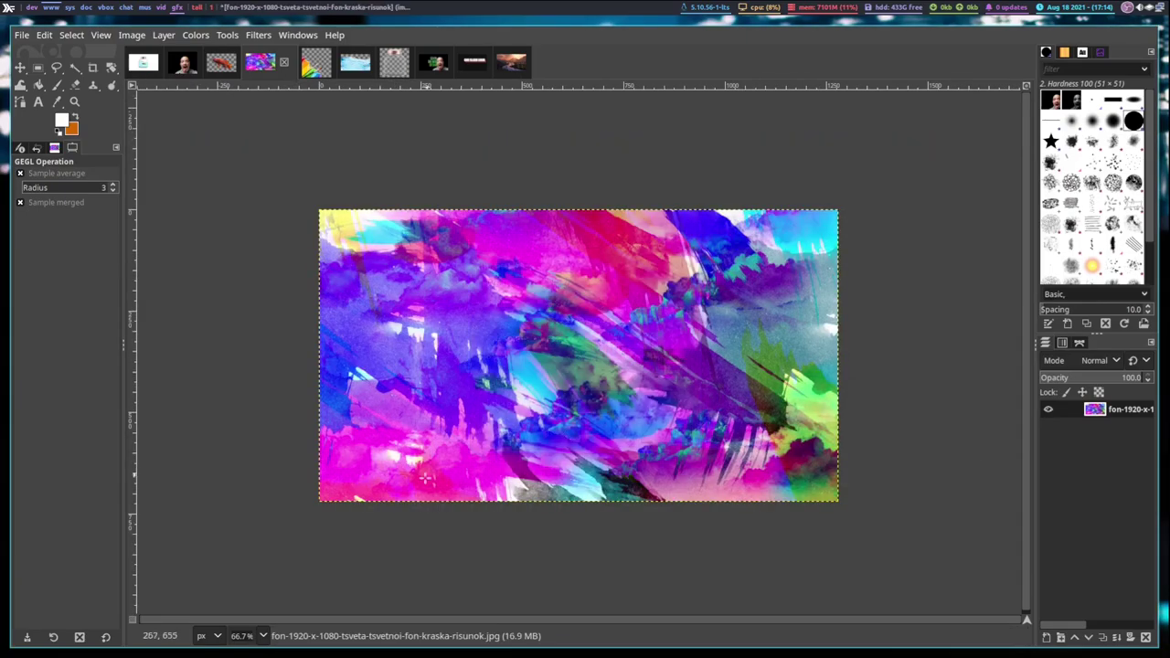
Step: Add a transparent 1280 × 720 px layer named "text" above the abstract paint image
{"action": "left_click", "coordinate": [262, 635]}
{"action": "left_click", "coordinate": [243, 536]}
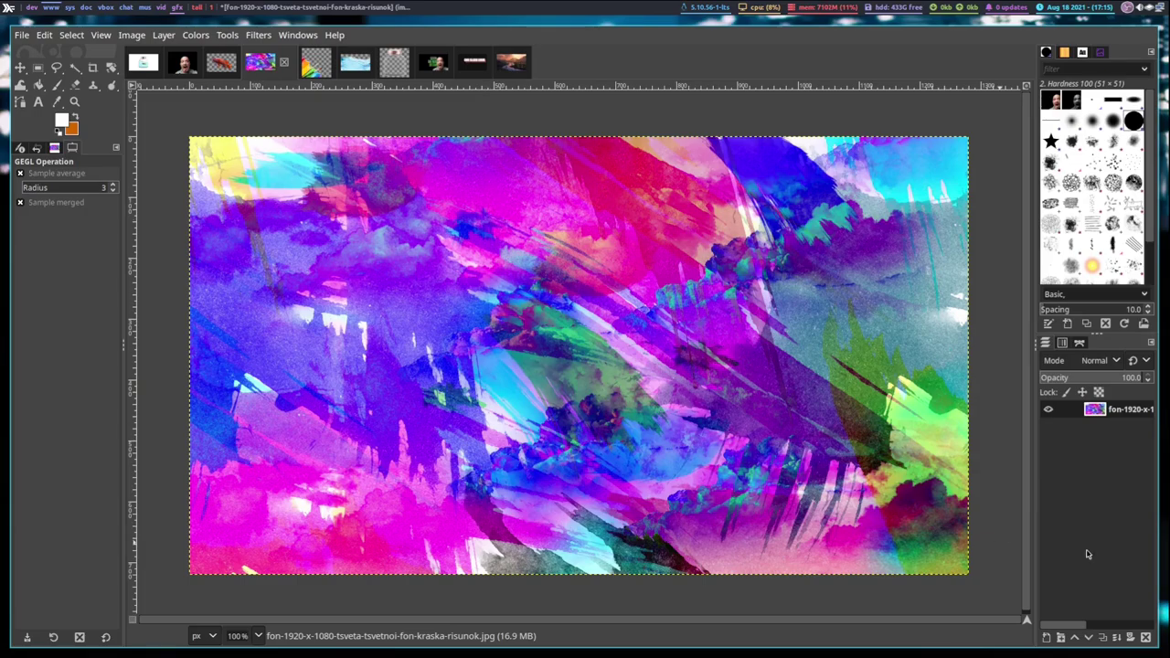
{"action": "key", "text": "super+2"}
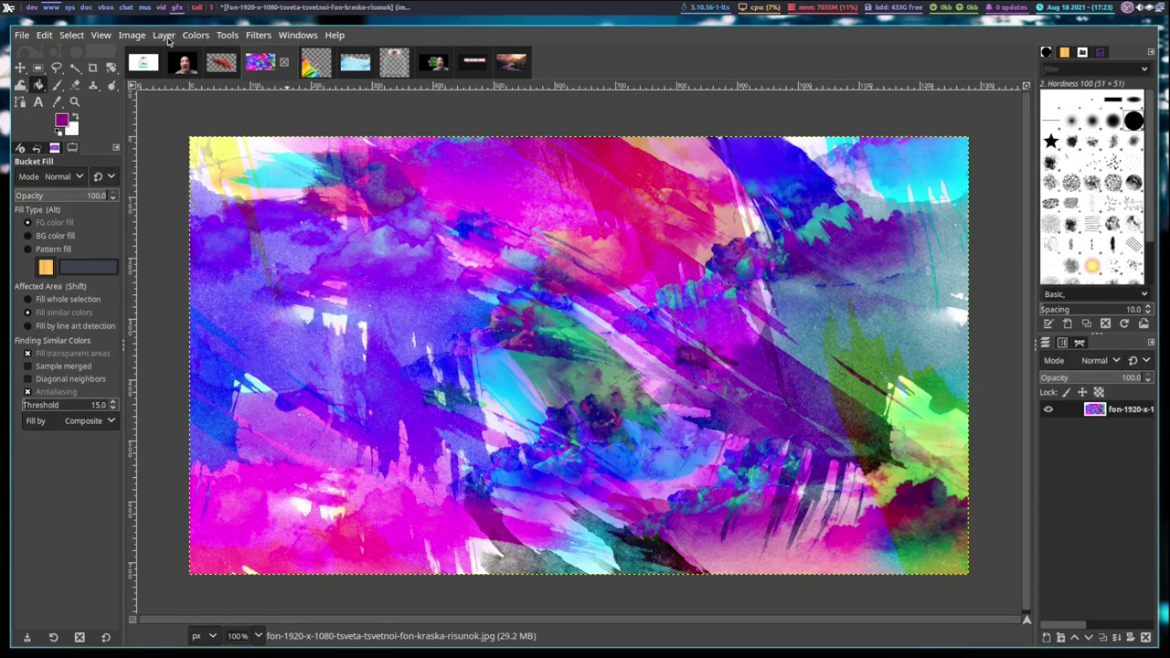
{"action": "left_click", "coordinate": [163, 35]}
{"action": "left_click", "coordinate": [188, 68]}
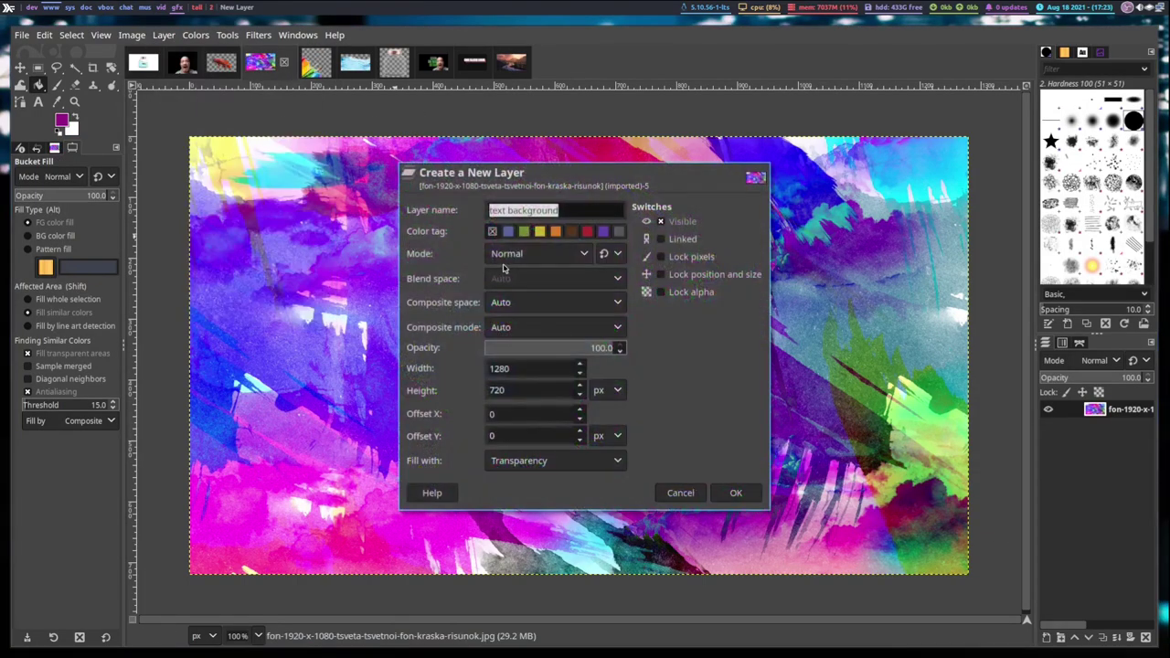
{"action": "type", "text": "tex"}
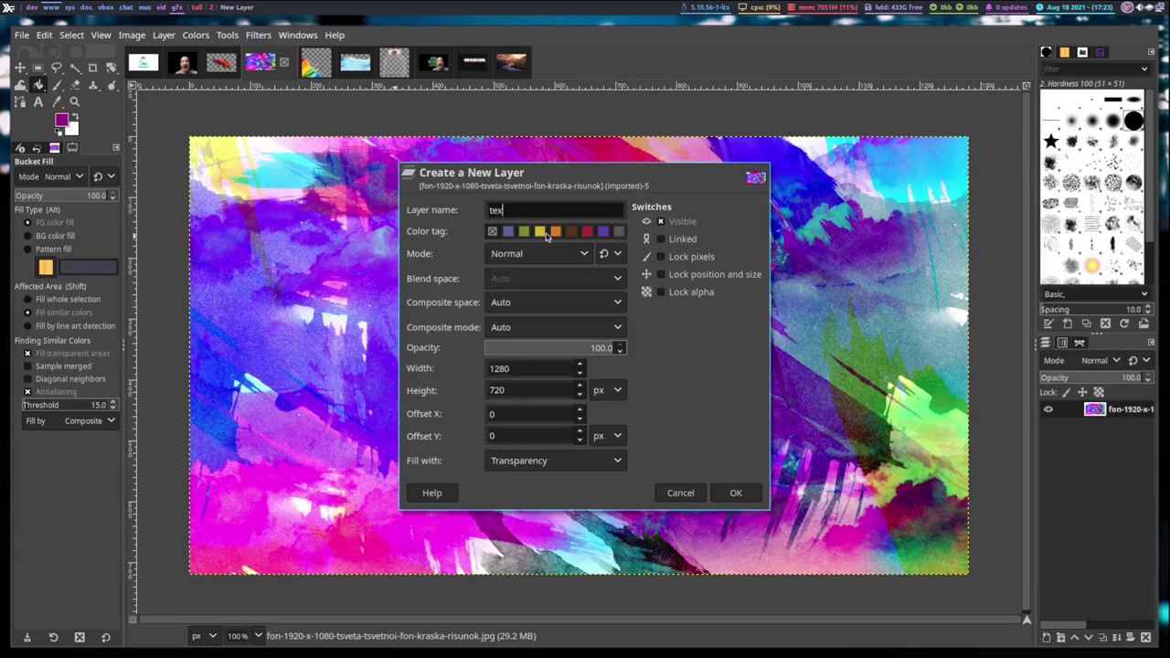
{"action": "type", "text": "t"}
{"action": "key", "text": "Return"}
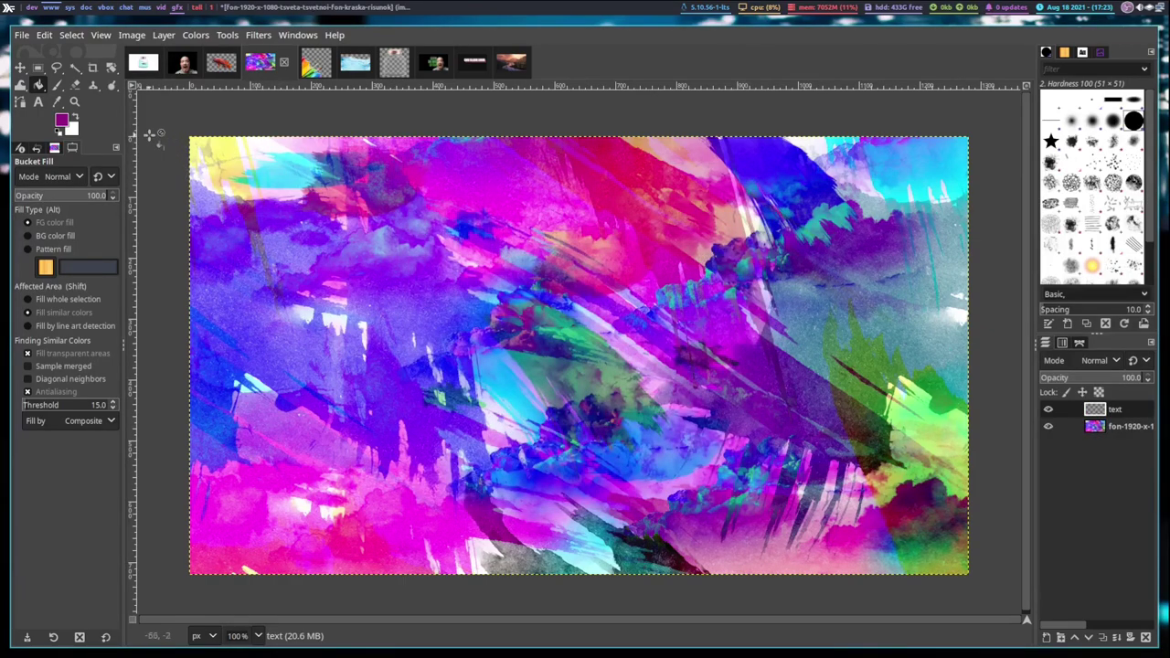
Step: Write the centred three-line white text "LEARN / THE BASICS / OF GIMP" in Impact Condensed at 126 px
{"action": "left_click", "coordinate": [75, 117]}
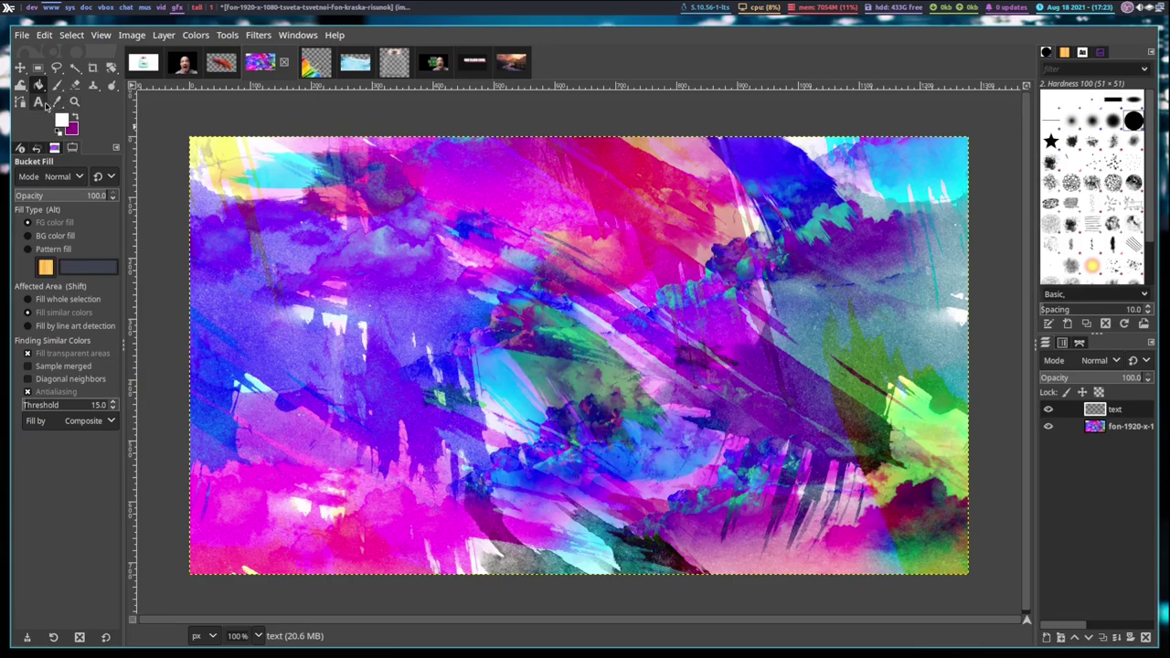
{"action": "left_click", "coordinate": [38, 101]}
{"action": "left_click", "coordinate": [440, 292]}
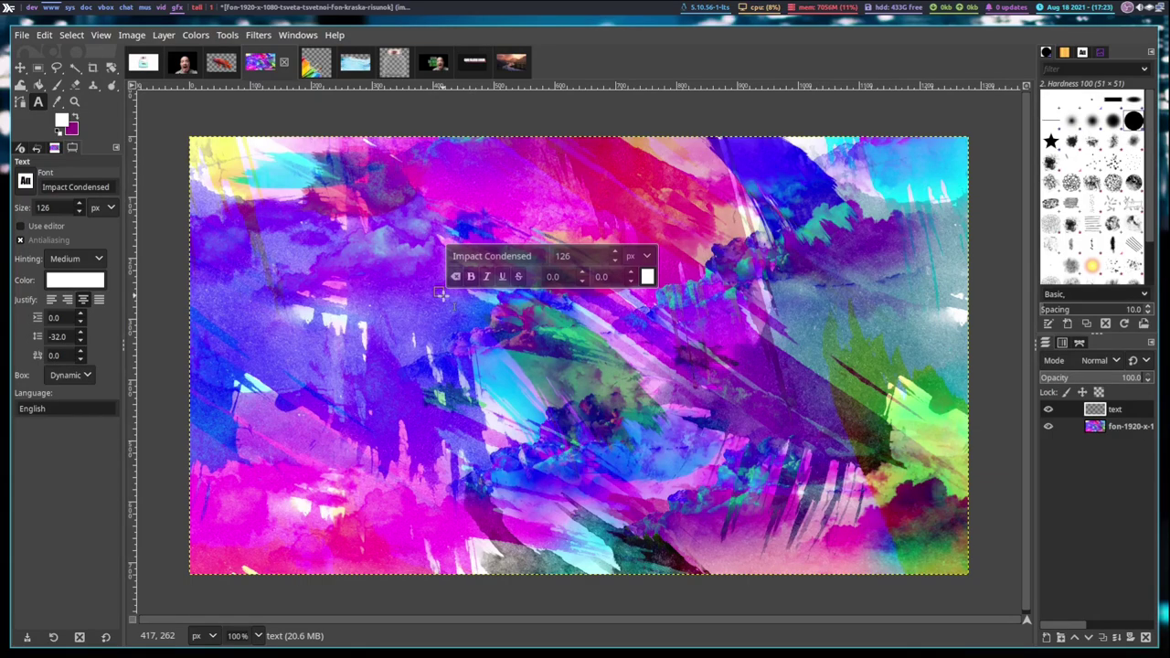
{"action": "type", "text": "LEARN"}
{"action": "key", "text": "Return"}
{"action": "type", "text": "THE"}
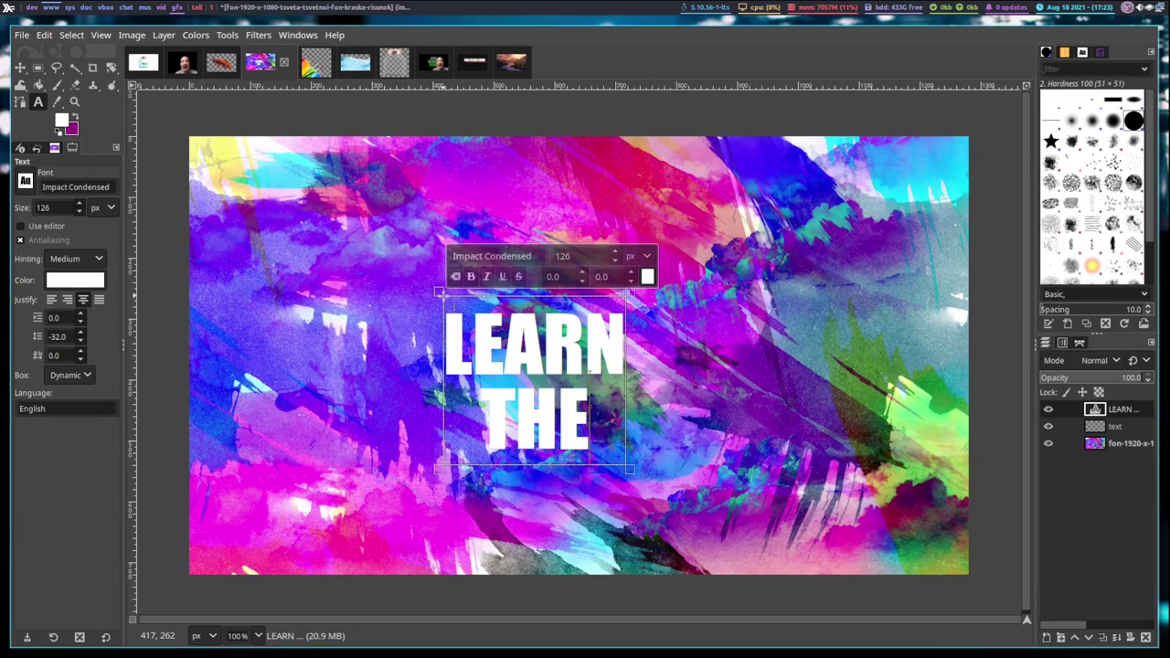
{"action": "type", "text": " BASICS"}
{"action": "key", "text": "Return"}
{"action": "type", "text": "O"}
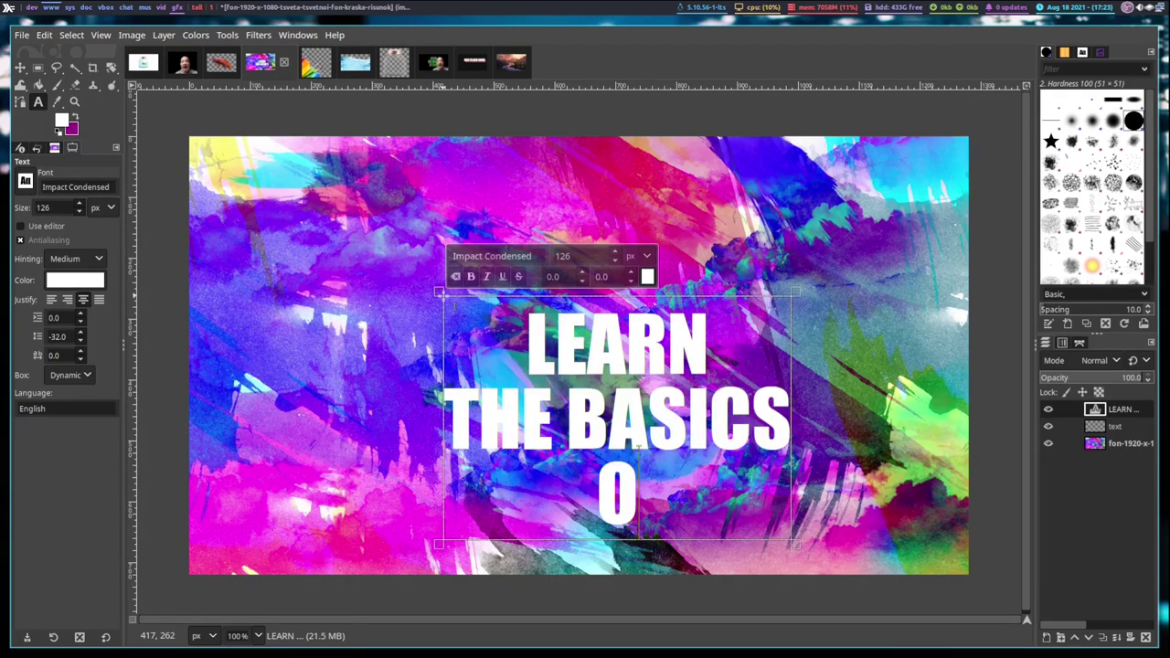
{"action": "type", "text": "F GIMP"}
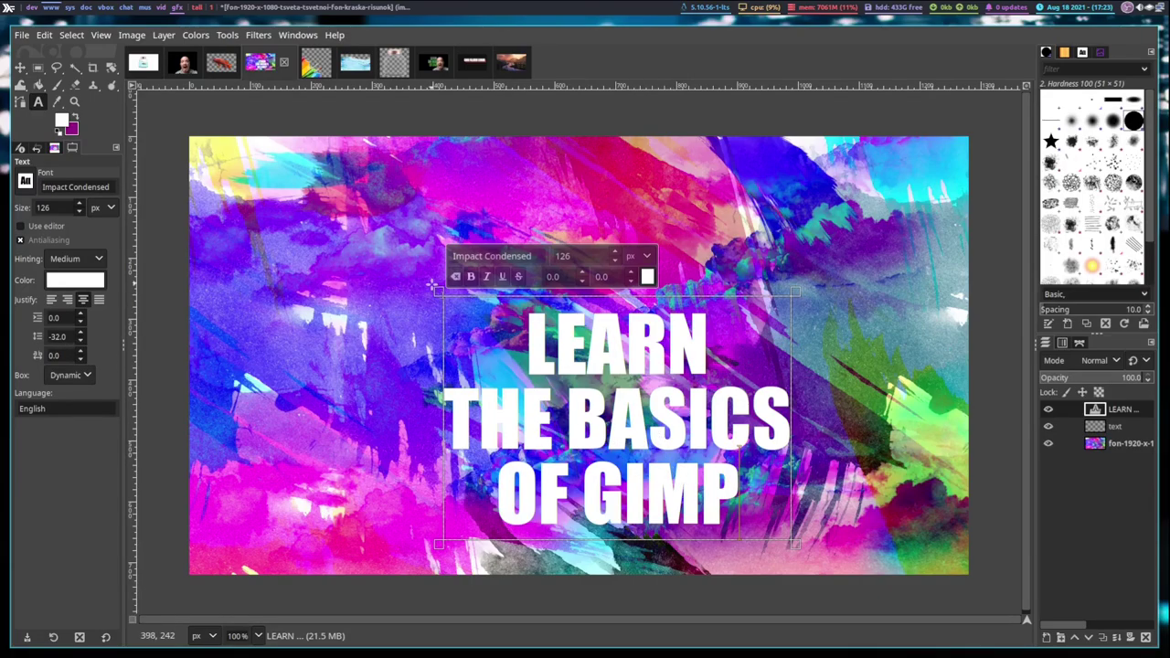
Step: Extend the text frame up and to the left to shift the text, and recolour the line "THE BASICS" purple
{"action": "left_click_drag", "start_coordinate": [444, 295], "coordinate": [387, 196]}
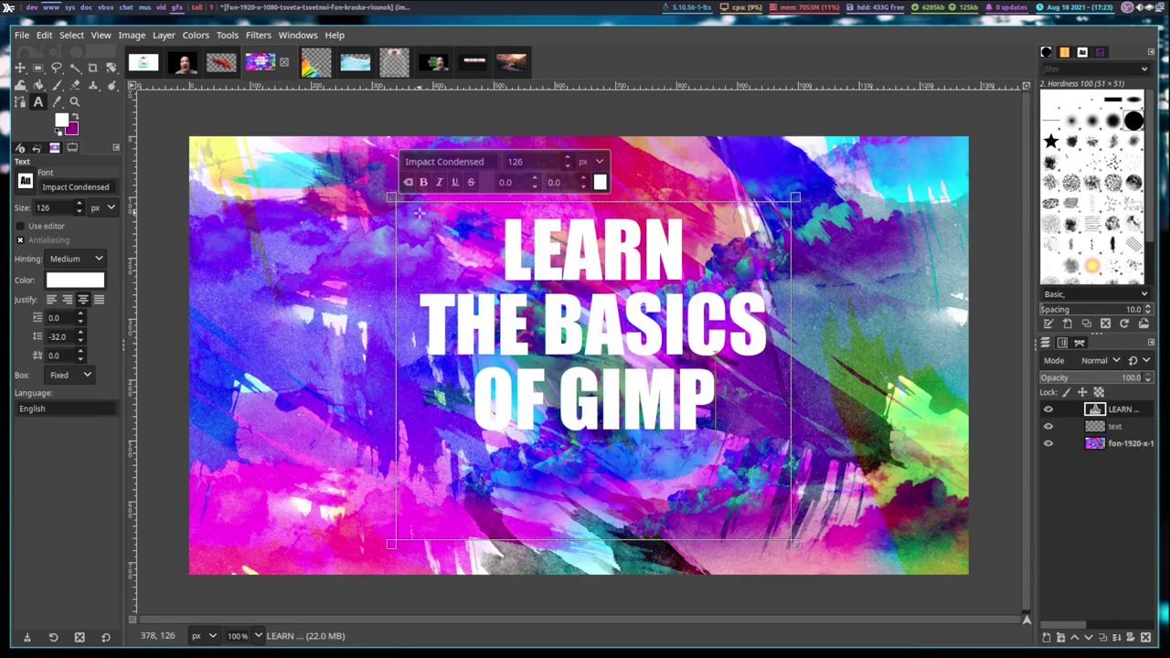
{"action": "left_click_drag", "start_coordinate": [420, 341], "coordinate": [770, 344]}
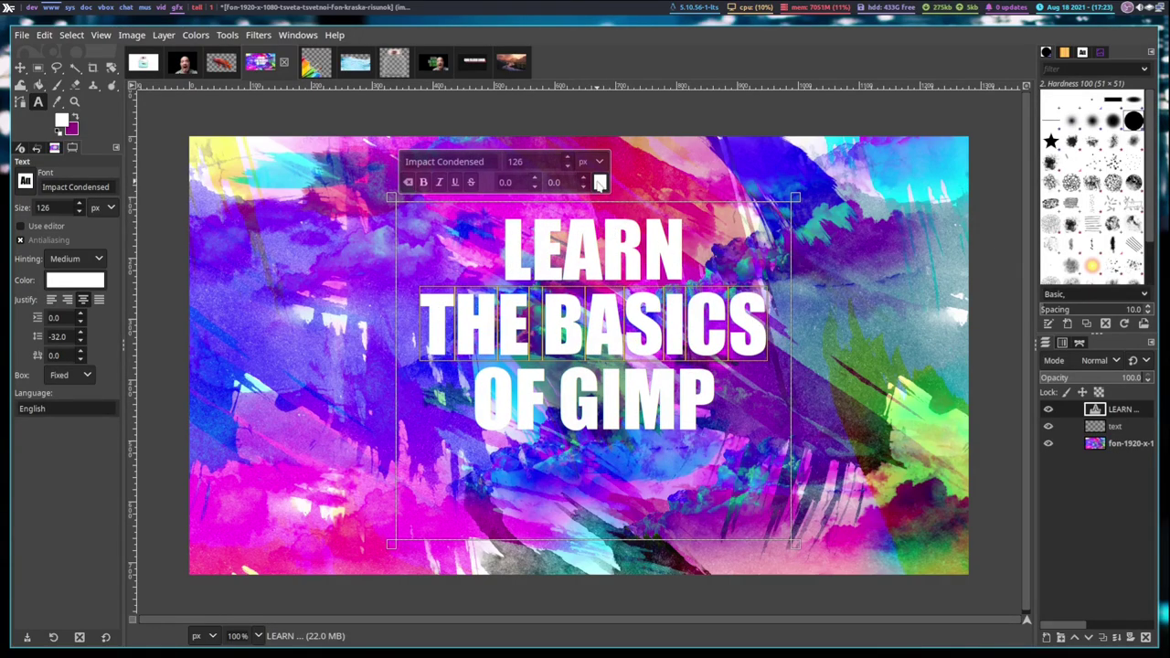
{"action": "left_click", "coordinate": [600, 183]}
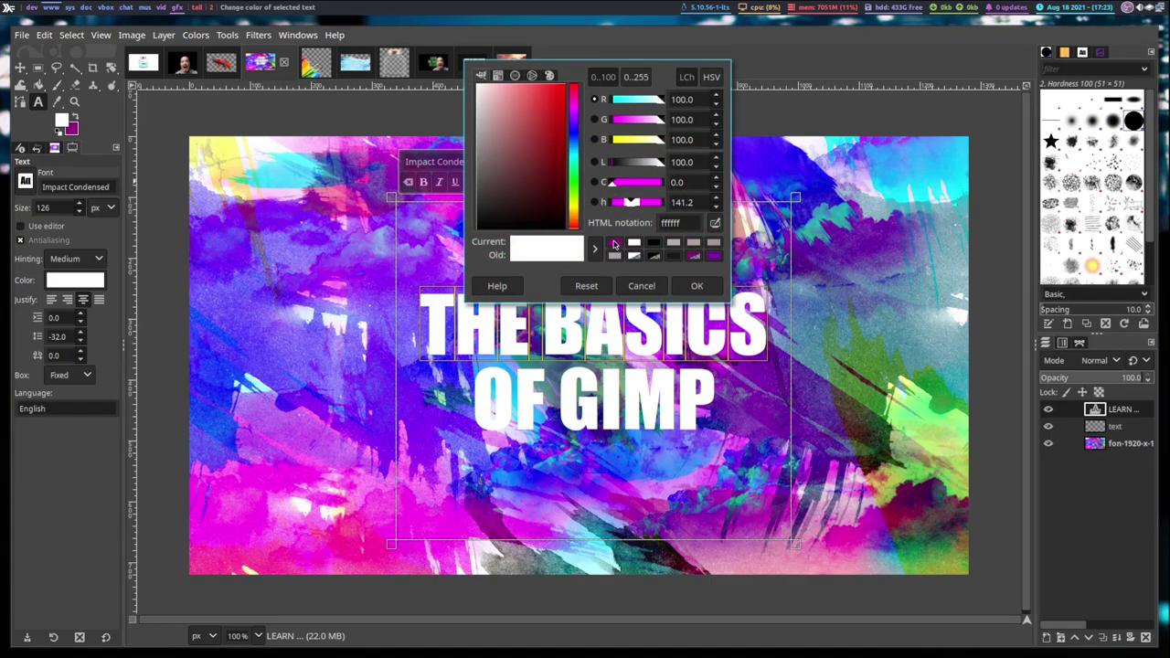
{"action": "left_click", "coordinate": [616, 244]}
{"action": "left_click", "coordinate": [697, 287]}
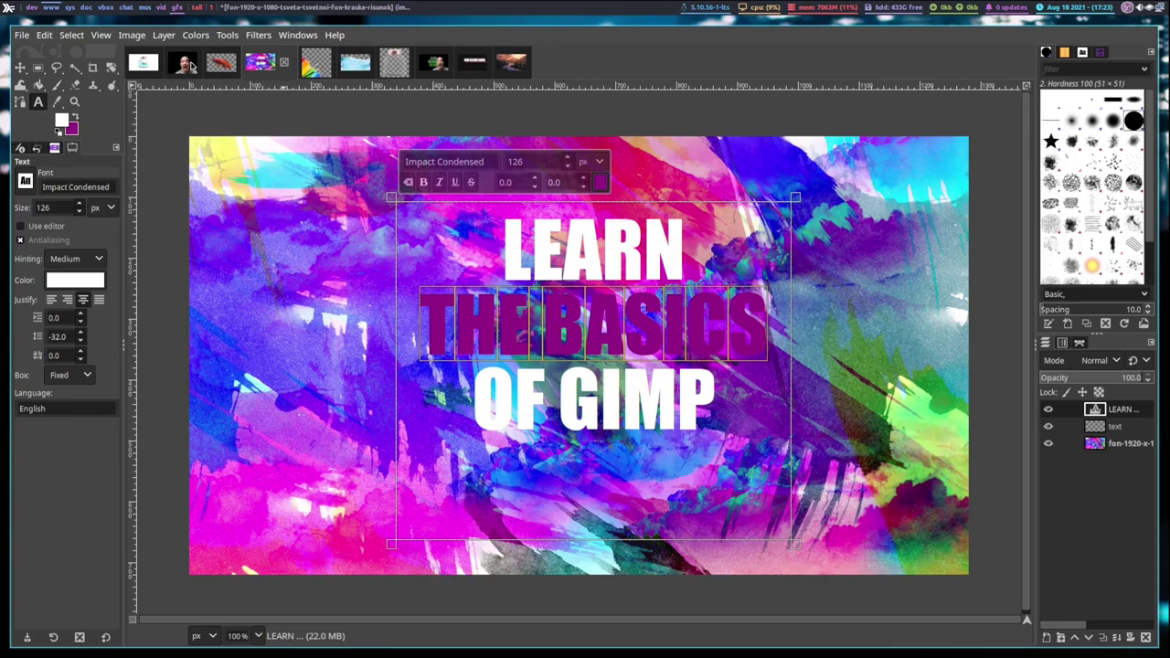
Step: Add a transparent 1280 × 720 px layer named "text background" above the text
{"action": "left_click", "coordinate": [170, 36]}
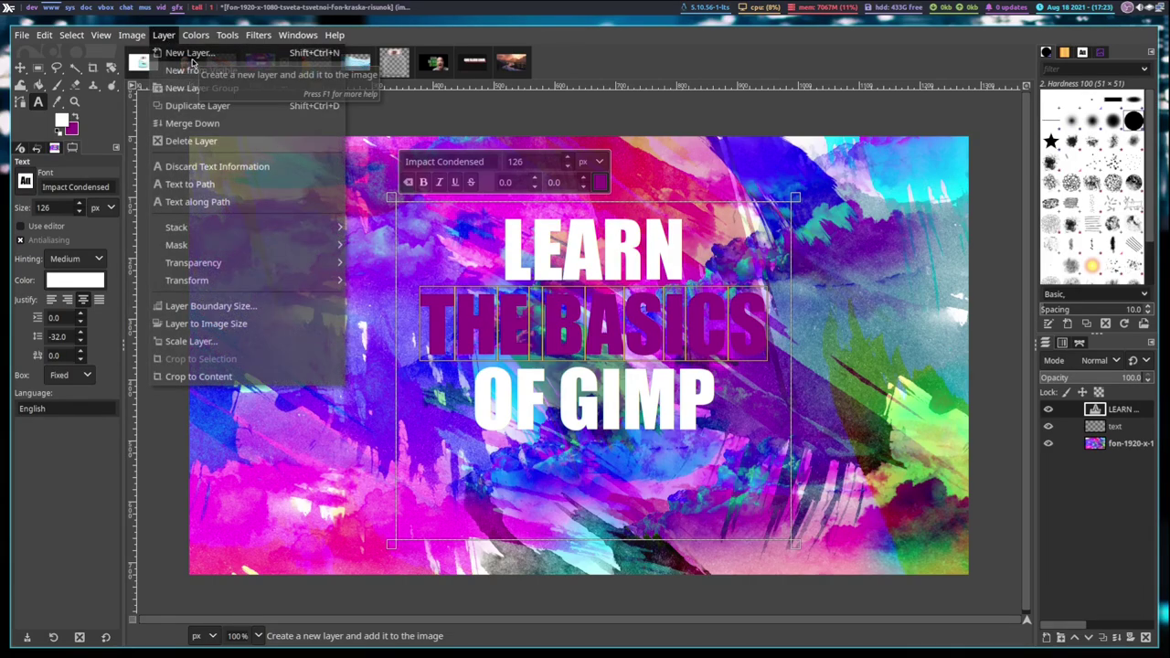
{"action": "left_click", "coordinate": [192, 58]}
{"action": "left_click", "coordinate": [547, 209]}
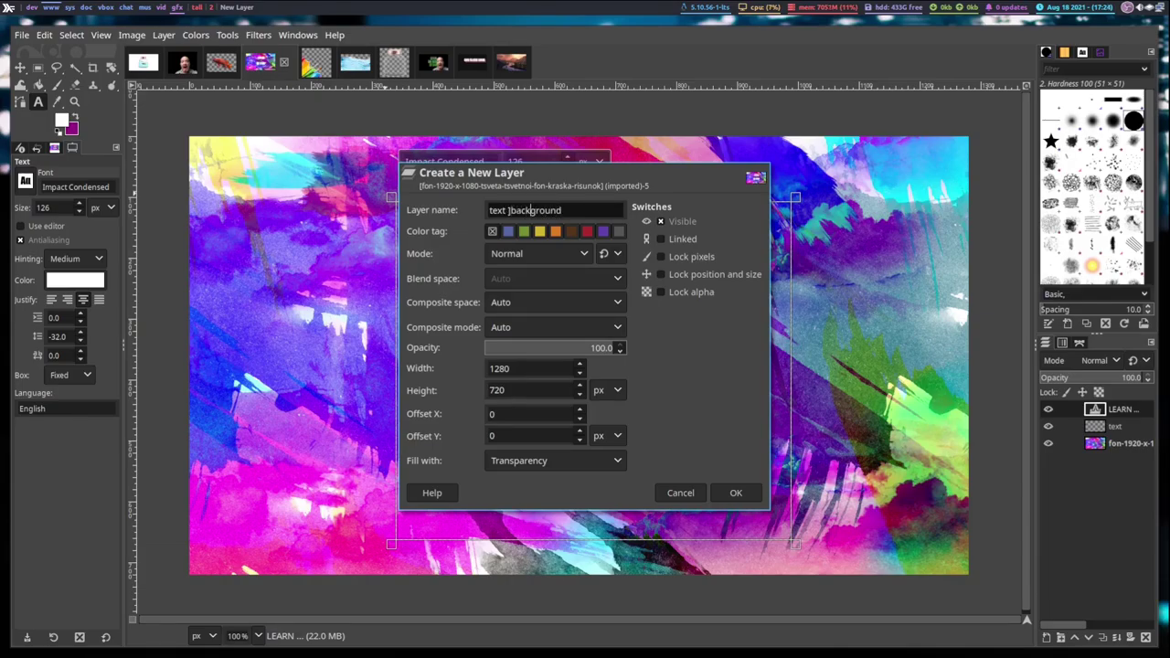
{"action": "type", "text": "background"}
{"action": "key", "text": "Return"}
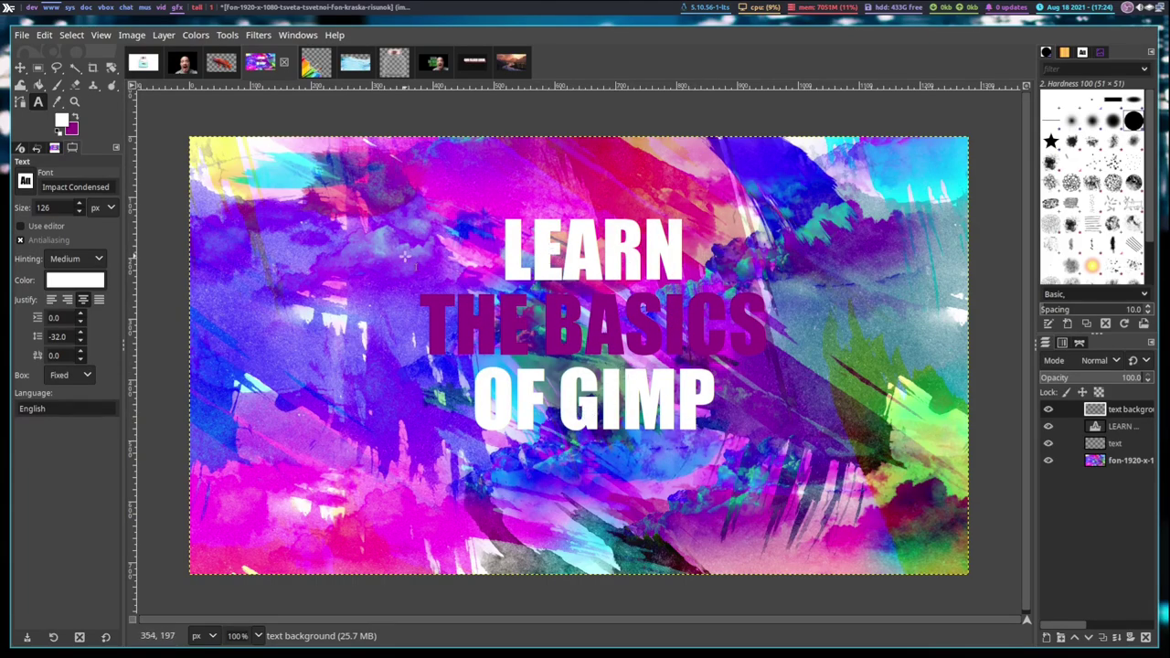
Step: Select a rectangle of about 325 × 121 px around "LEARN", fill it with white and invert it to black
{"action": "left_click", "coordinate": [38, 68]}
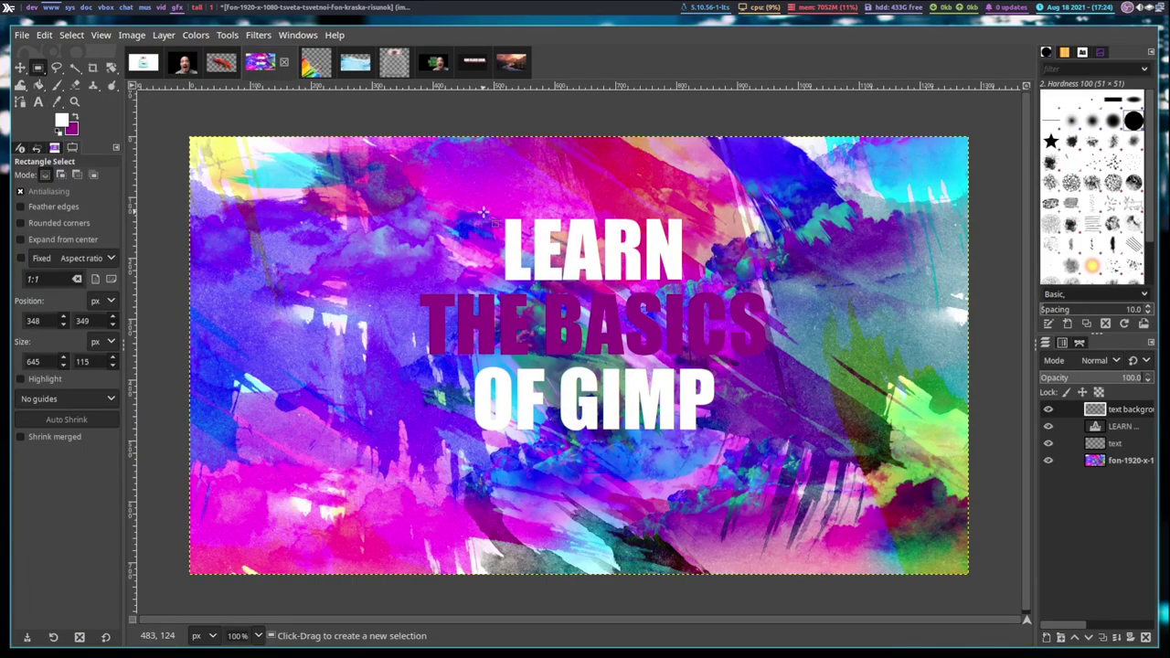
{"action": "left_click_drag", "start_coordinate": [495, 213], "coordinate": [692, 286]}
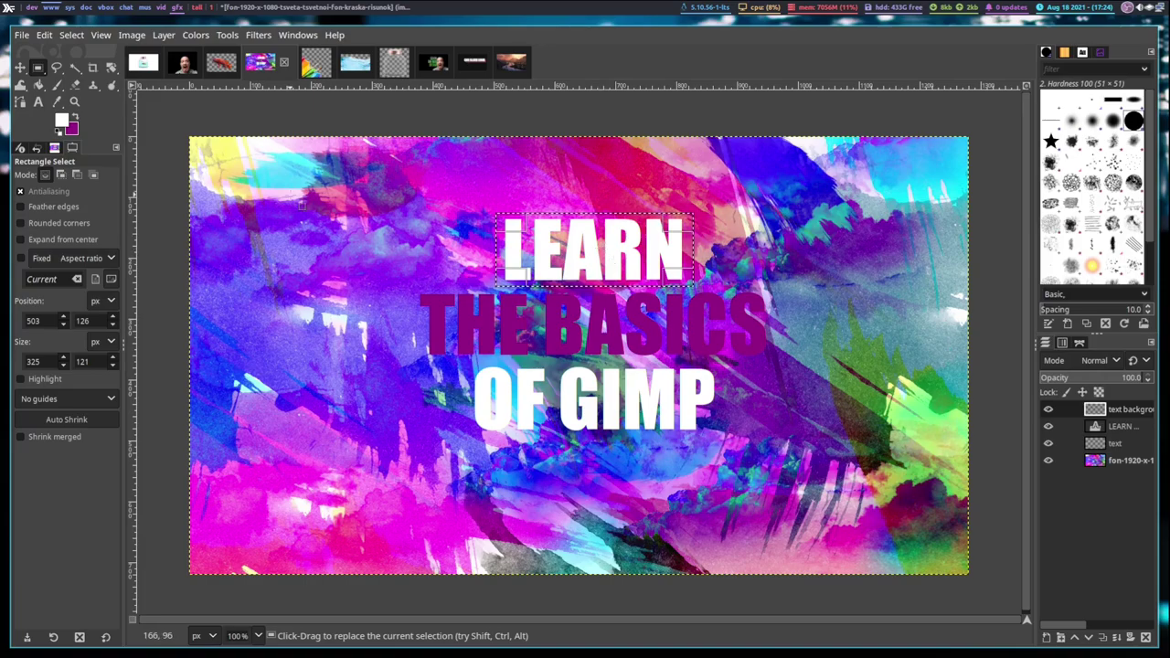
{"action": "key", "text": "shift+b"}
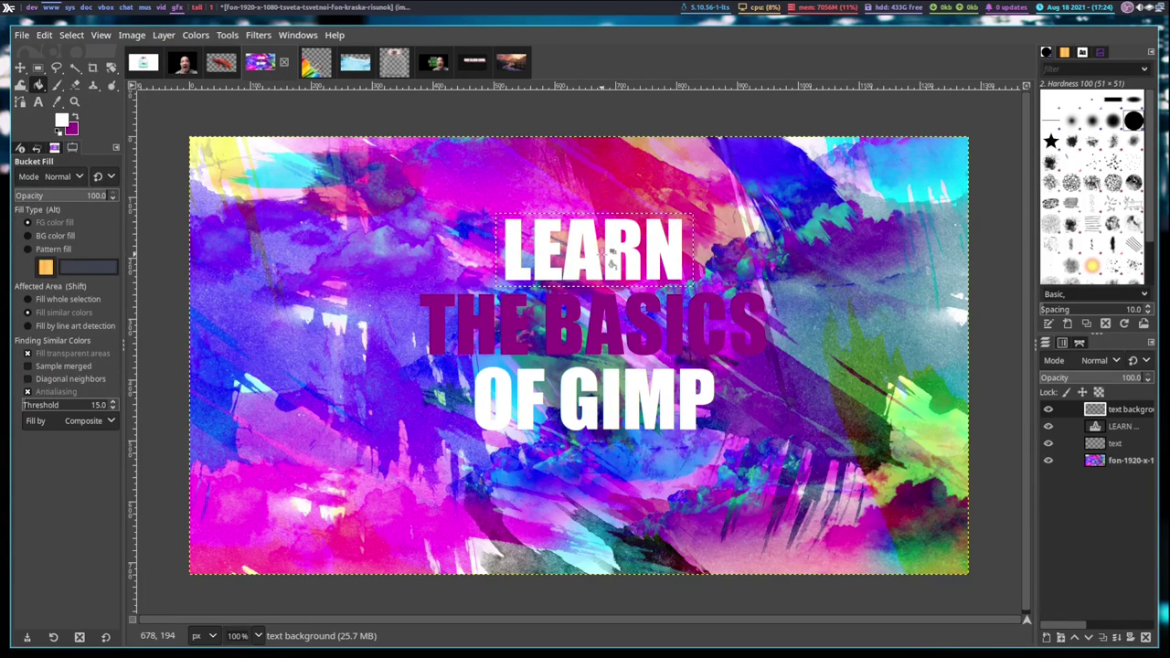
{"action": "left_click", "coordinate": [580, 248], "text": "shift"}
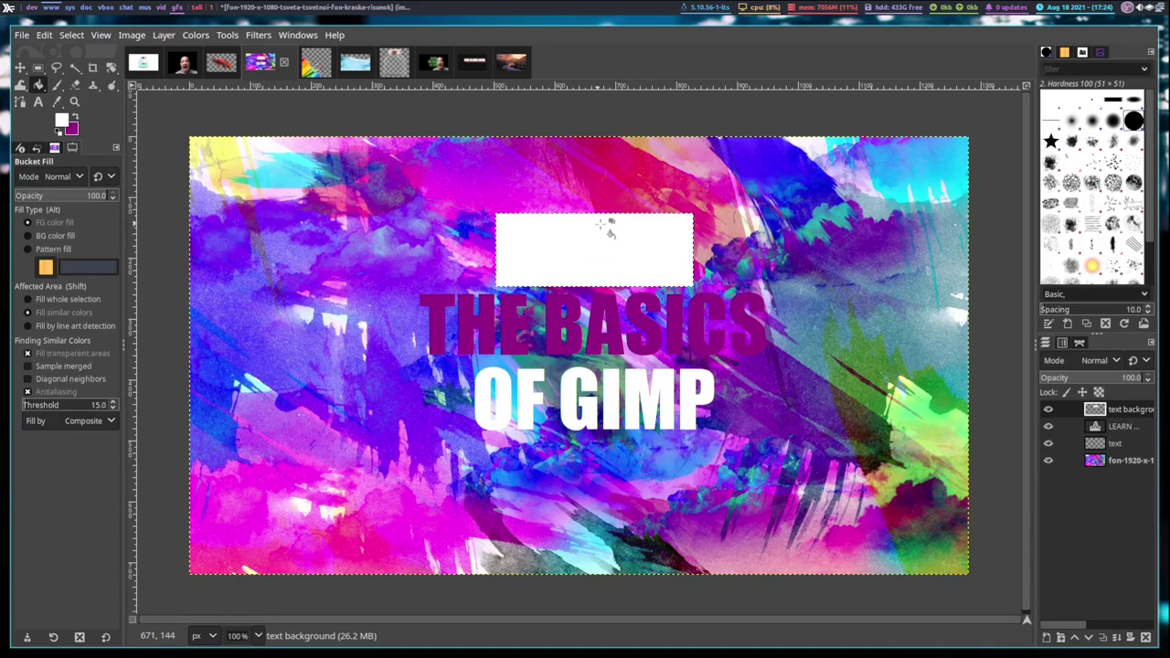
{"action": "left_click", "coordinate": [195, 35]}
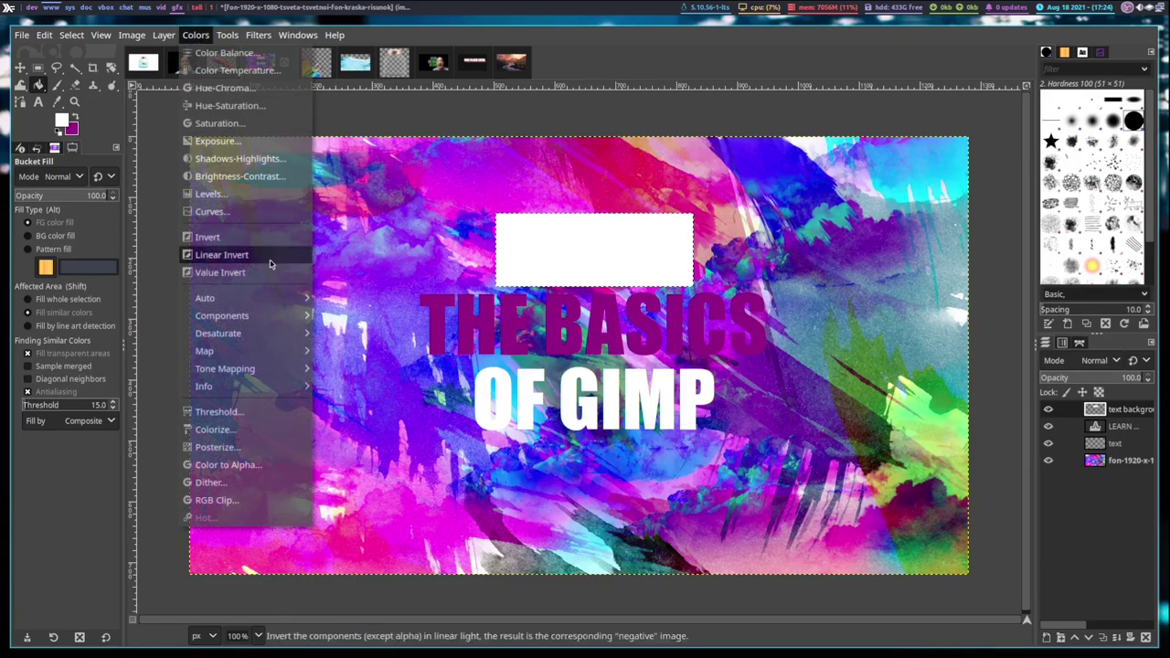
{"action": "left_click", "coordinate": [261, 231]}
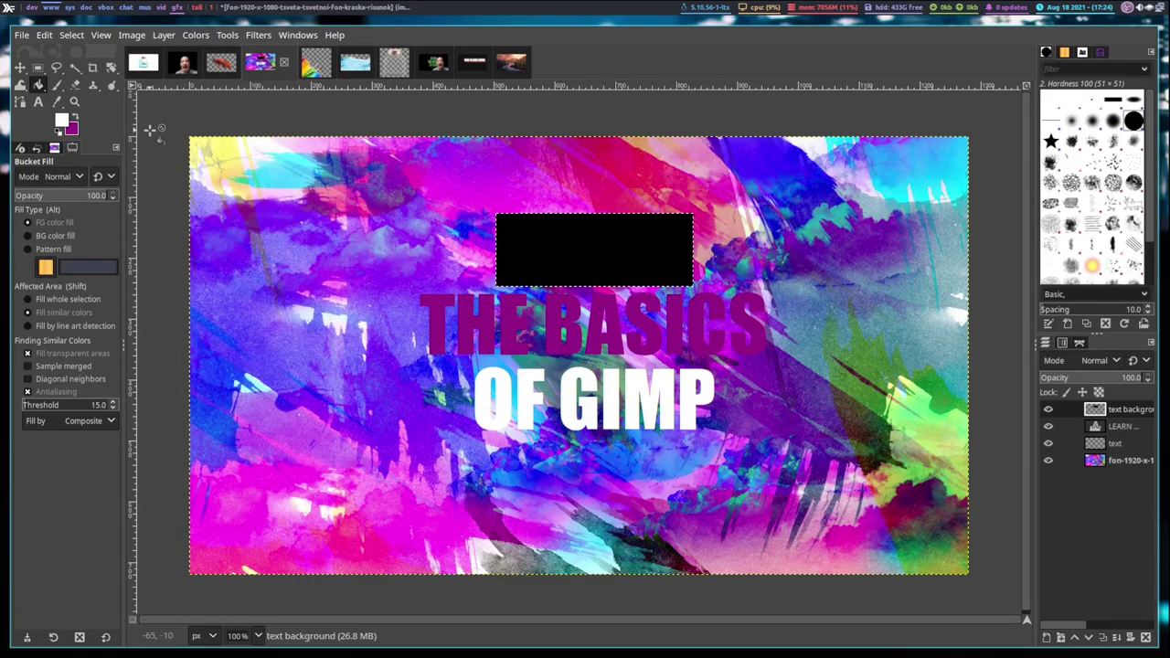
Step: Select a rectangle of about 597 × 122 px around "THE BASICS" and fill it with white
{"action": "left_click", "coordinate": [38, 68]}
{"action": "left_click_drag", "start_coordinate": [413, 289], "coordinate": [776, 364]}
{"action": "left_click_drag", "start_coordinate": [586, 300], "coordinate": [586, 300]}
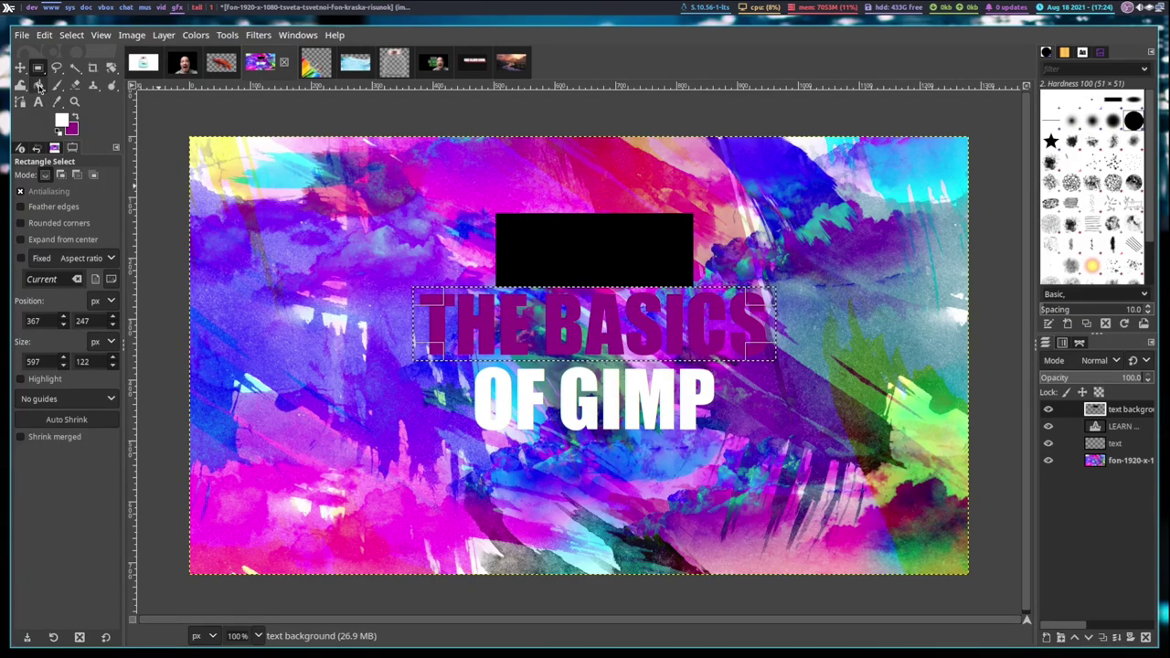
{"action": "left_click", "coordinate": [38, 84]}
{"action": "left_click", "coordinate": [561, 335], "text": "shift"}
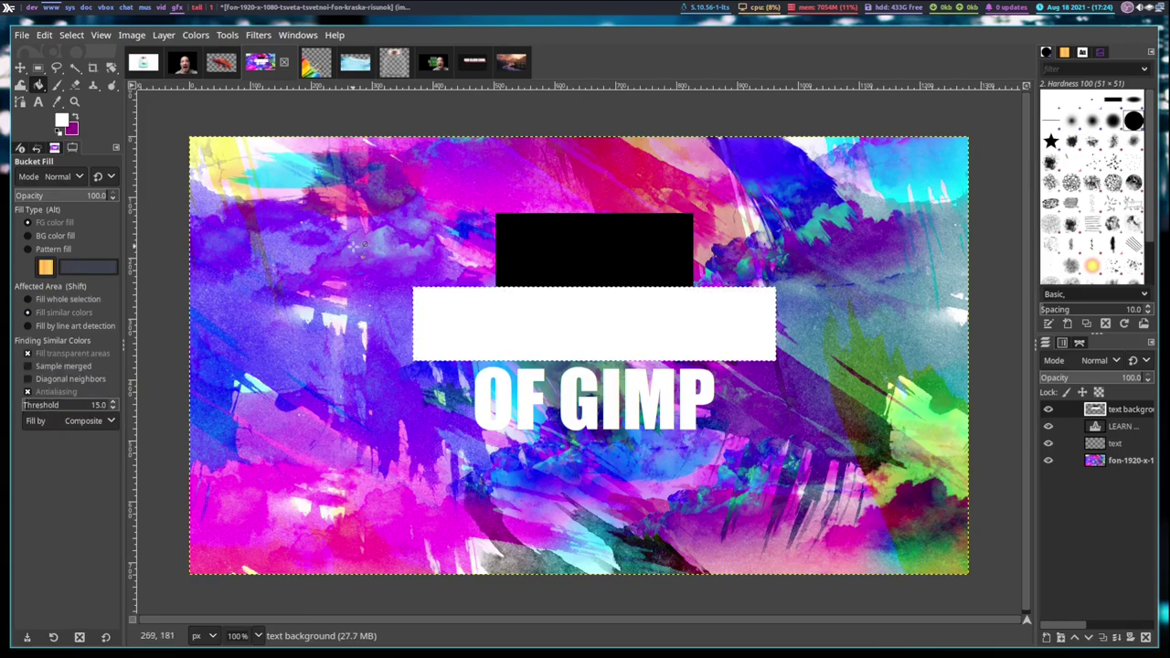
Step: Make purple the foreground colour and fill a rectangle of about 427 × 124 px around "OF GIMP" with it
{"action": "key", "text": "x"}
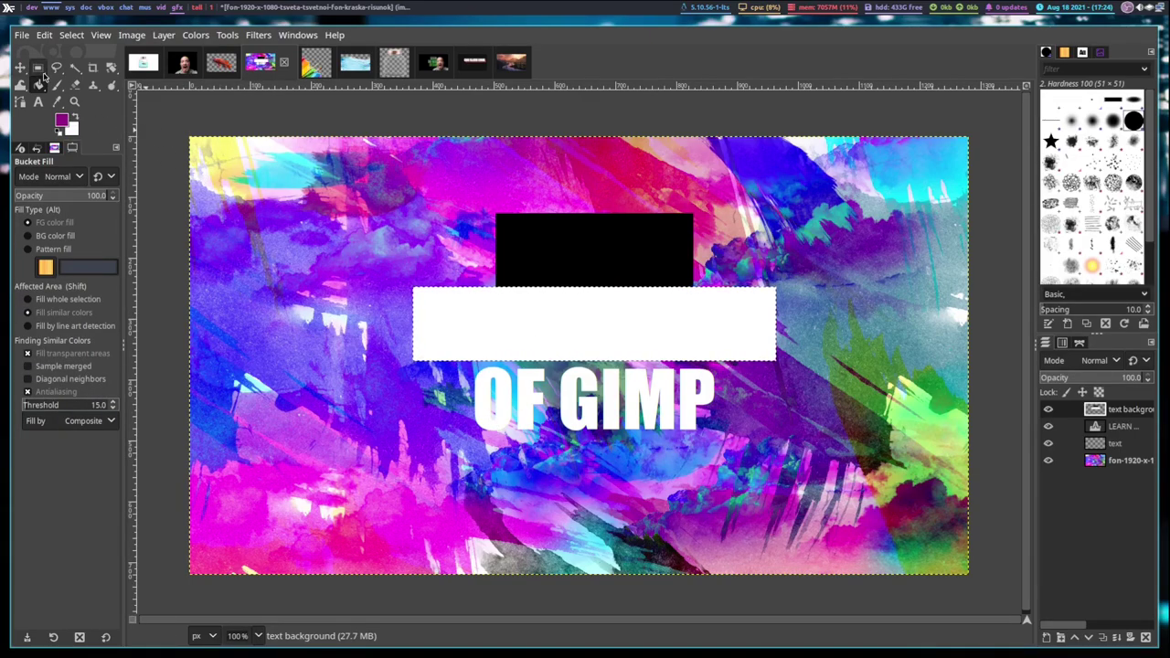
{"action": "key", "text": "r"}
{"action": "left_click", "coordinate": [462, 361]}
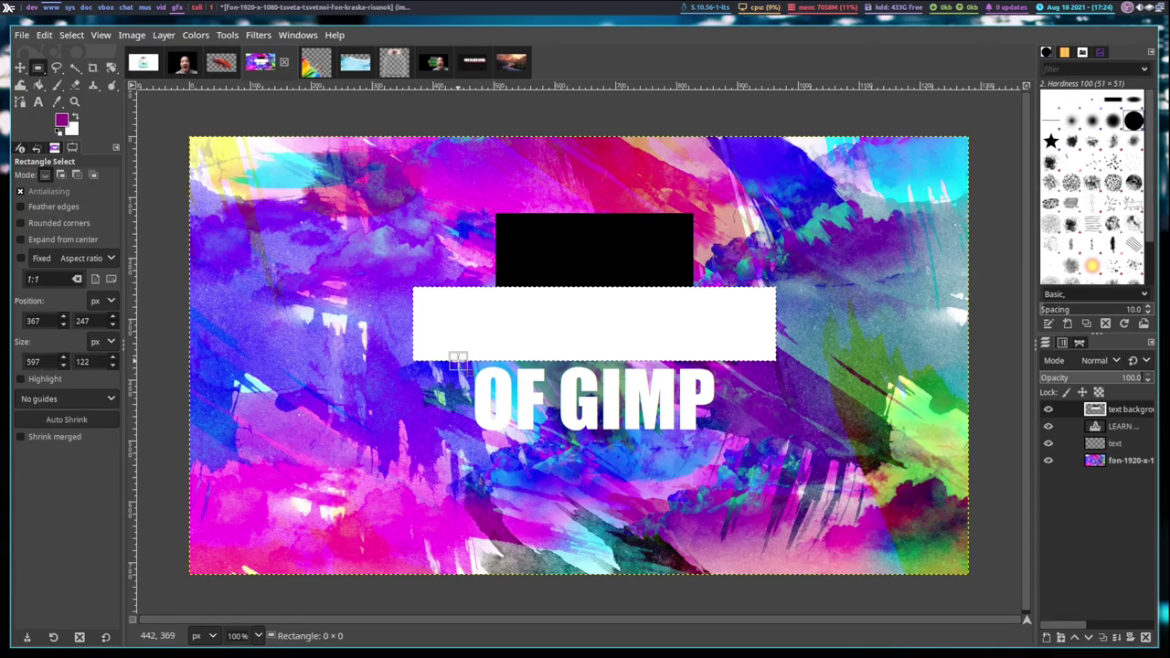
{"action": "left_click_drag", "start_coordinate": [468, 359], "coordinate": [724, 436]}
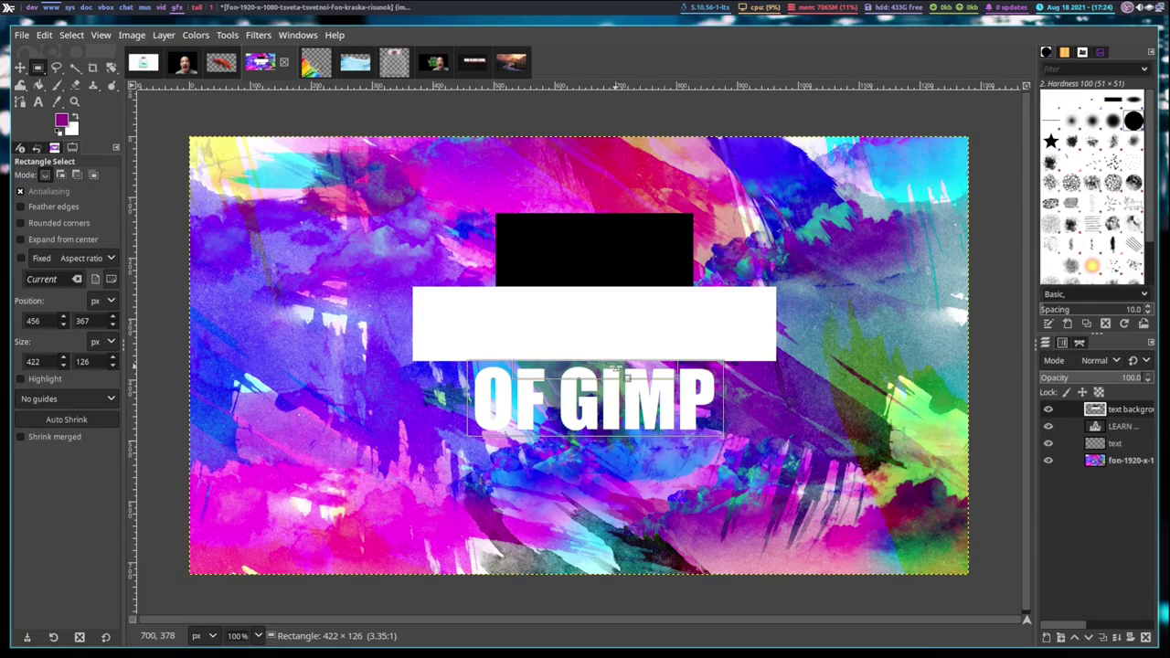
{"action": "left_click_drag", "start_coordinate": [617, 369], "coordinate": [617, 369]}
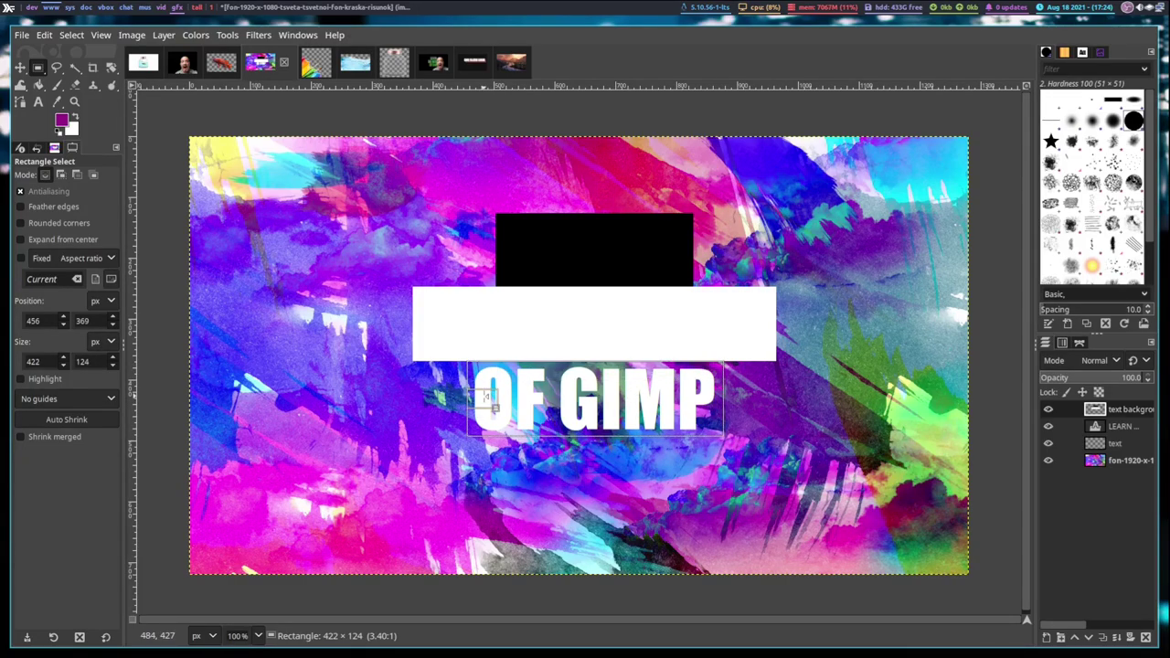
{"action": "left_click_drag", "start_coordinate": [482, 399], "coordinate": [481, 399]}
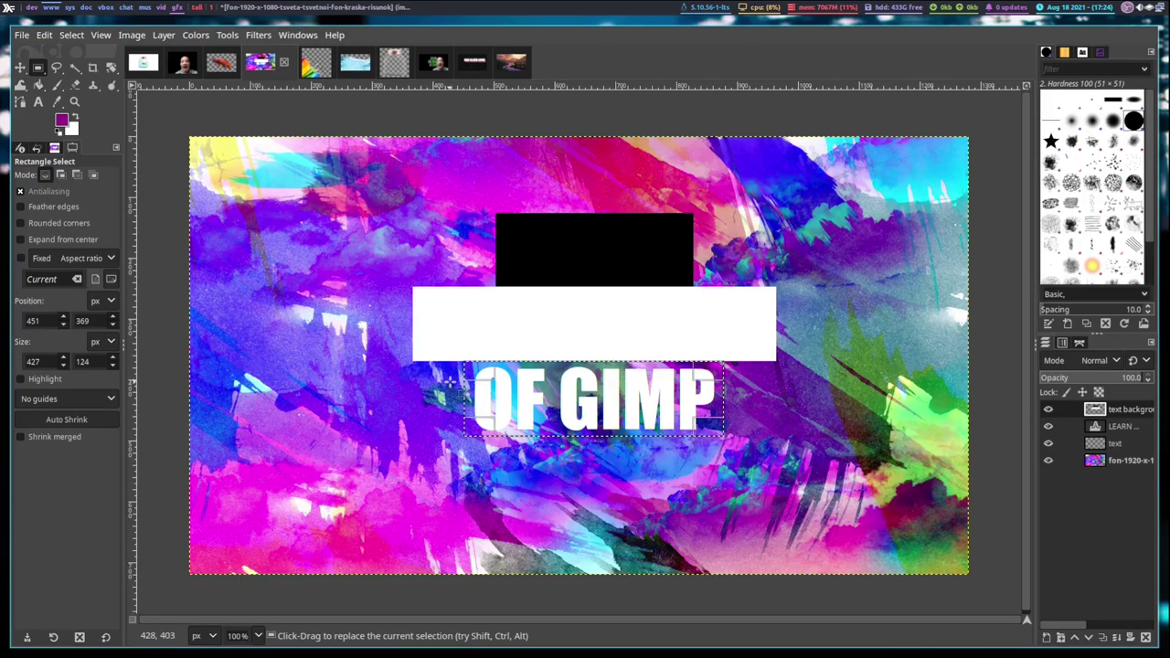
{"action": "key", "text": "shift+b"}
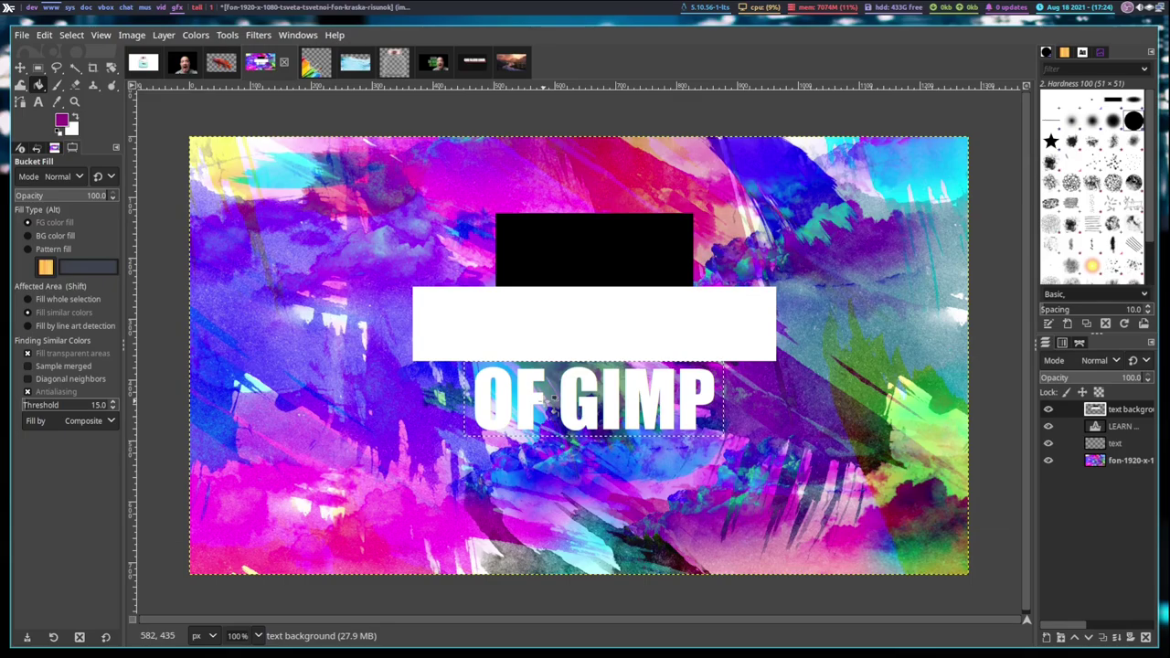
{"action": "left_click", "coordinate": [543, 401], "text": "shift"}
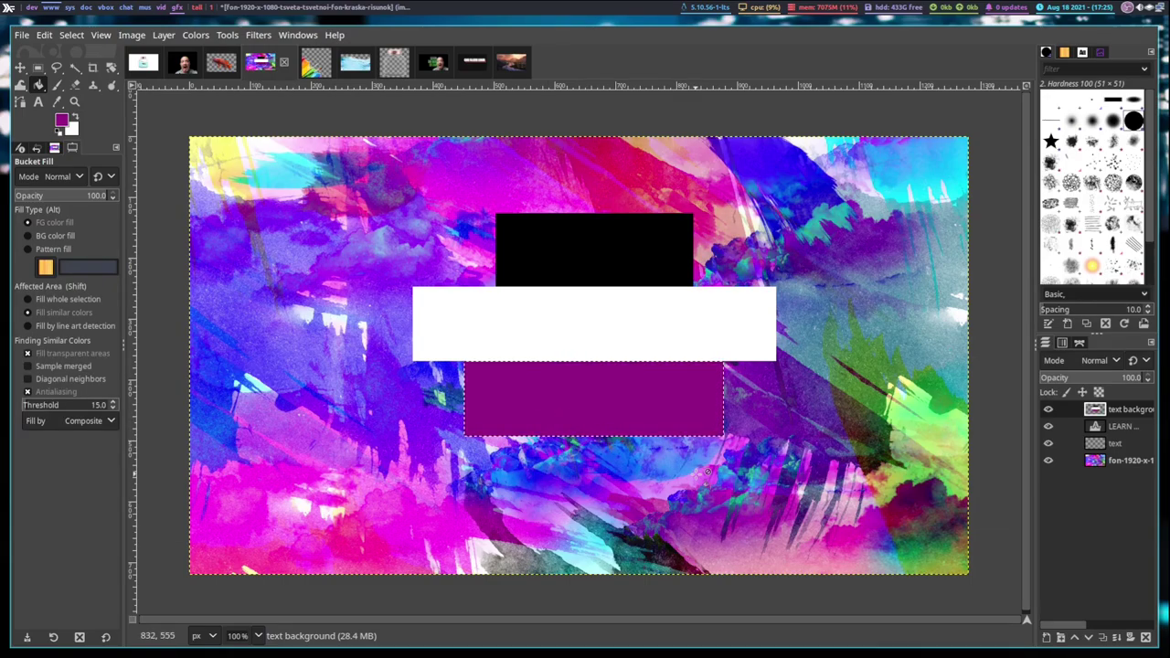
Step: Clear the selection and move the LEARN text layer above the text background layer
{"action": "key", "text": "r"}
{"action": "left_click", "coordinate": [337, 247]}
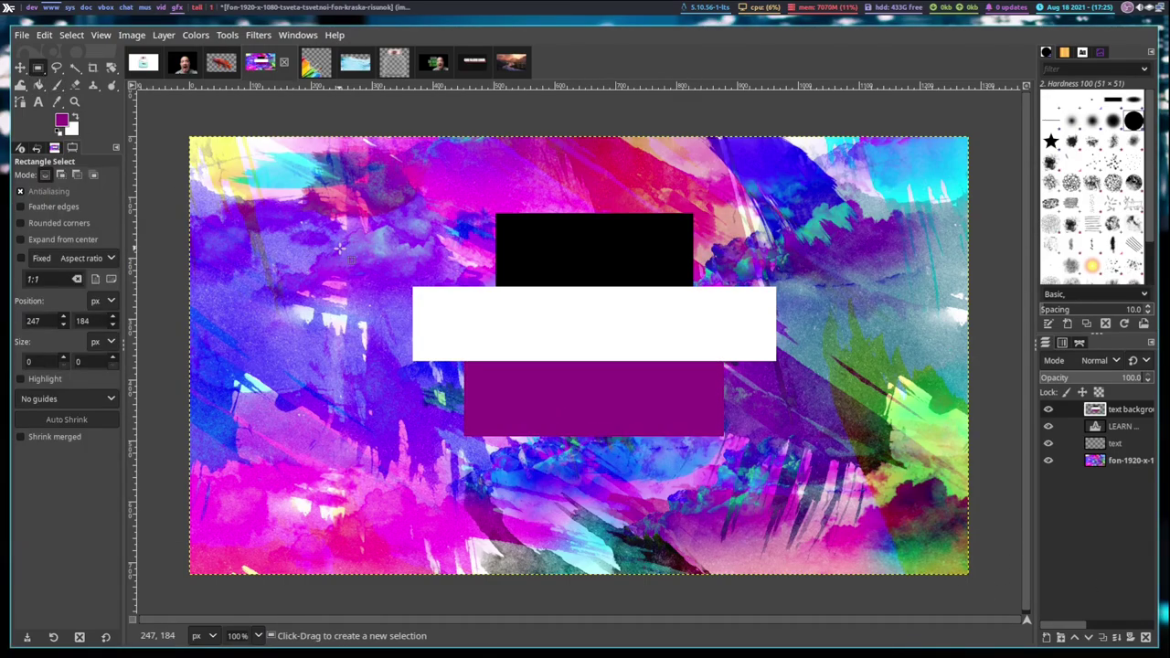
{"action": "left_click", "coordinate": [1124, 427]}
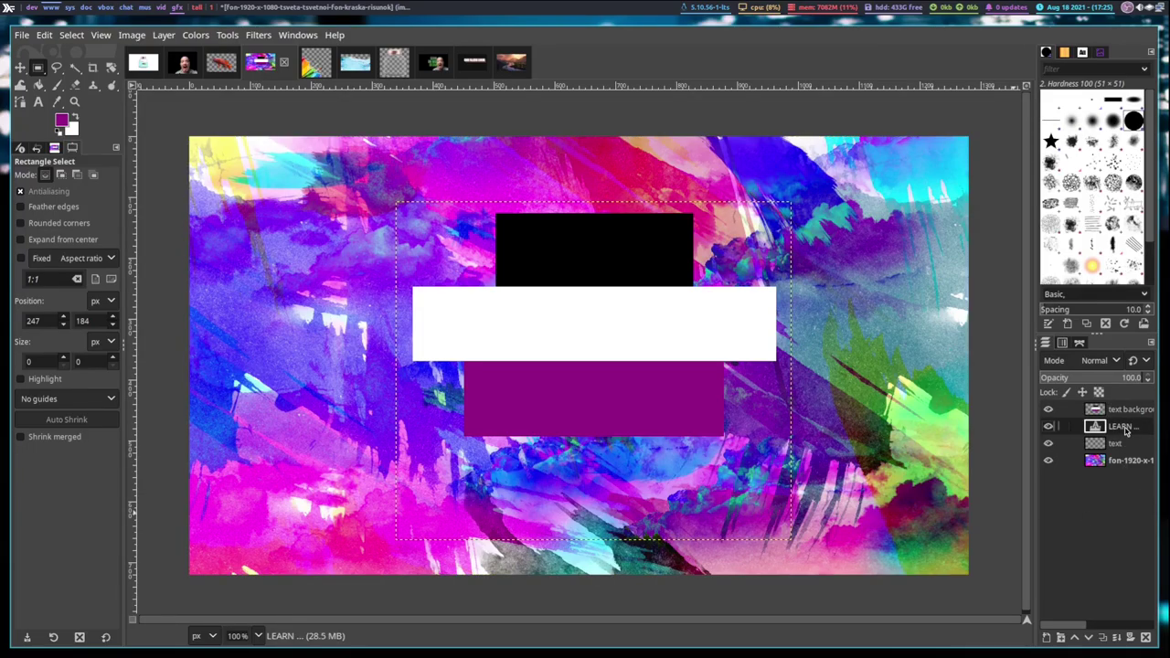
{"action": "left_click_drag", "start_coordinate": [1125, 427], "coordinate": [1120, 405]}
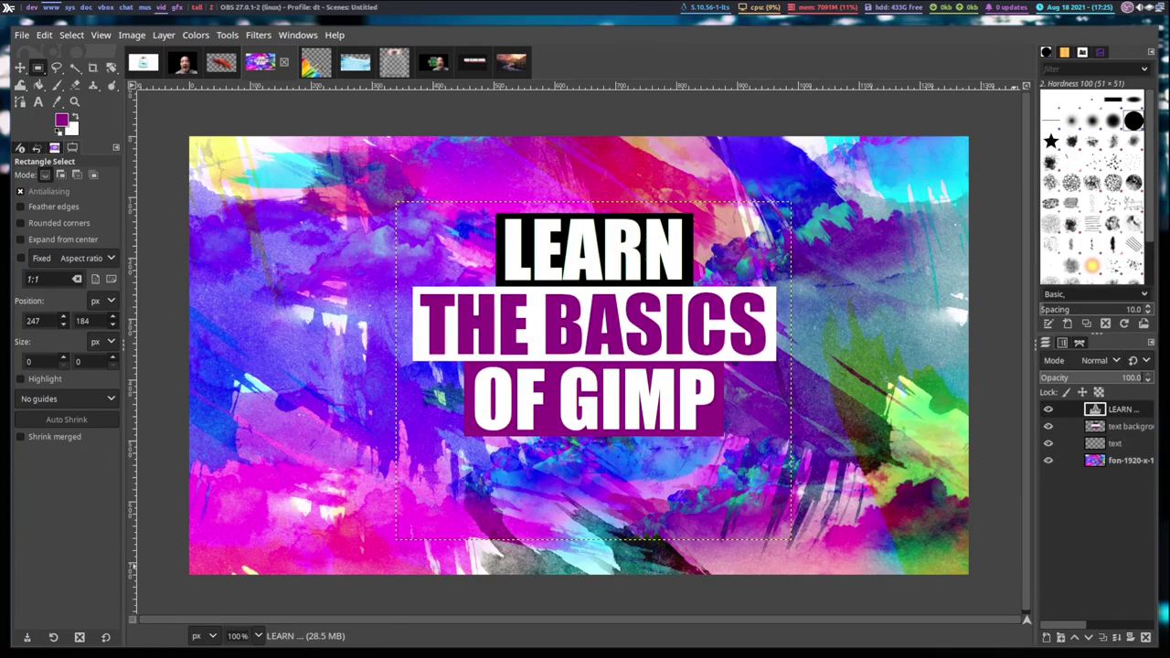
Step: Make the background layer active in the title graphic and undo the last scaling of the paintbrush image
{"action": "key", "text": "m"}
{"action": "left_click", "coordinate": [745, 416]}
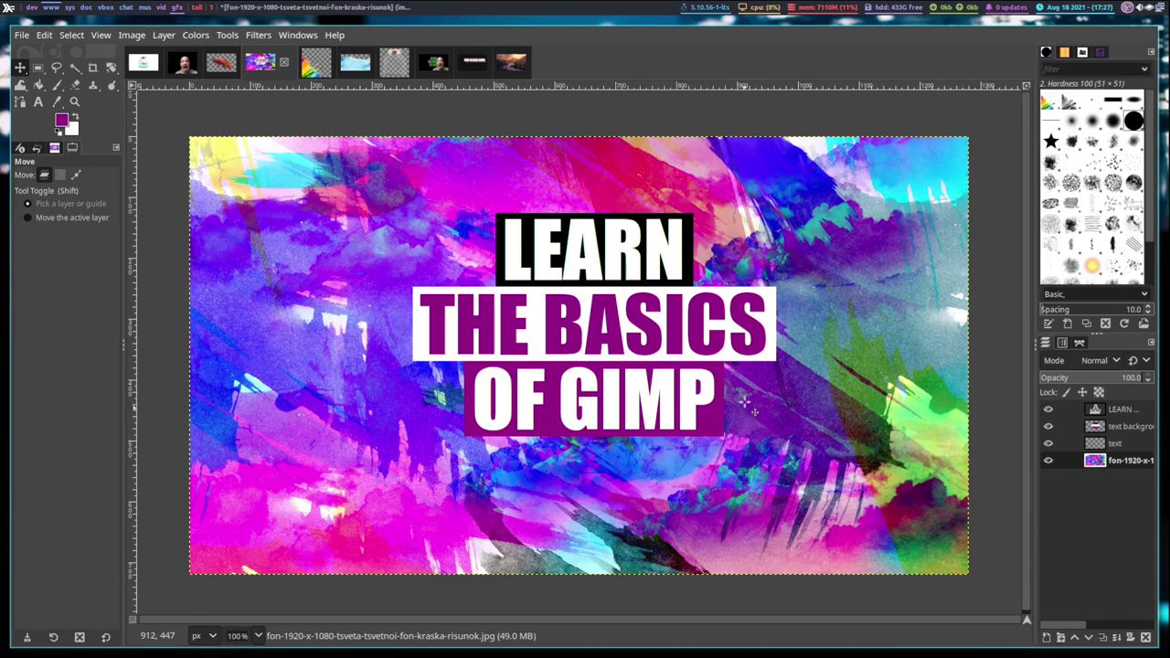
{"action": "left_click", "coordinate": [322, 66]}
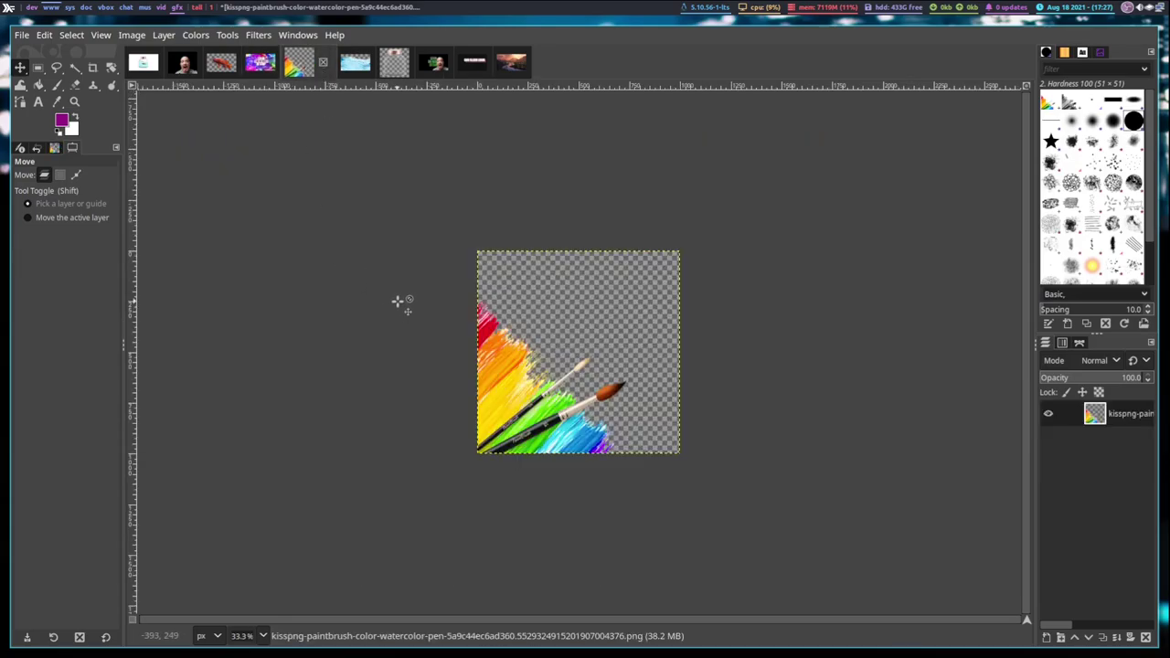
{"action": "key", "text": "ctrl+z"}
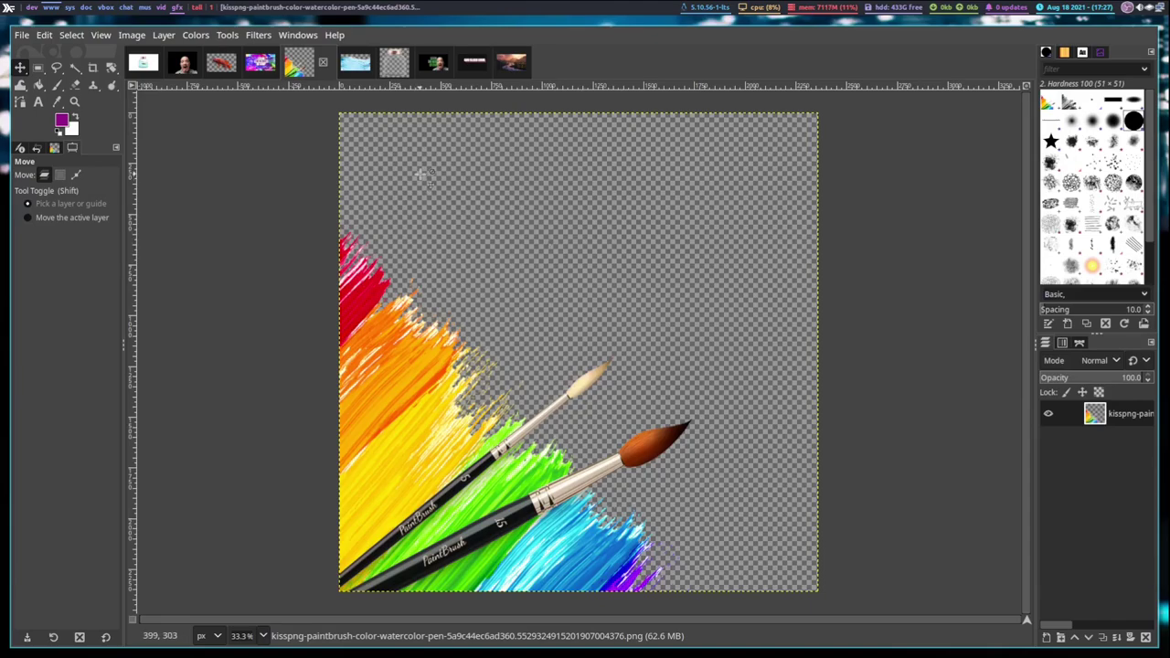
Step: Scale the paintbrush image to 720 × 720 px
{"action": "left_click", "coordinate": [132, 35]}
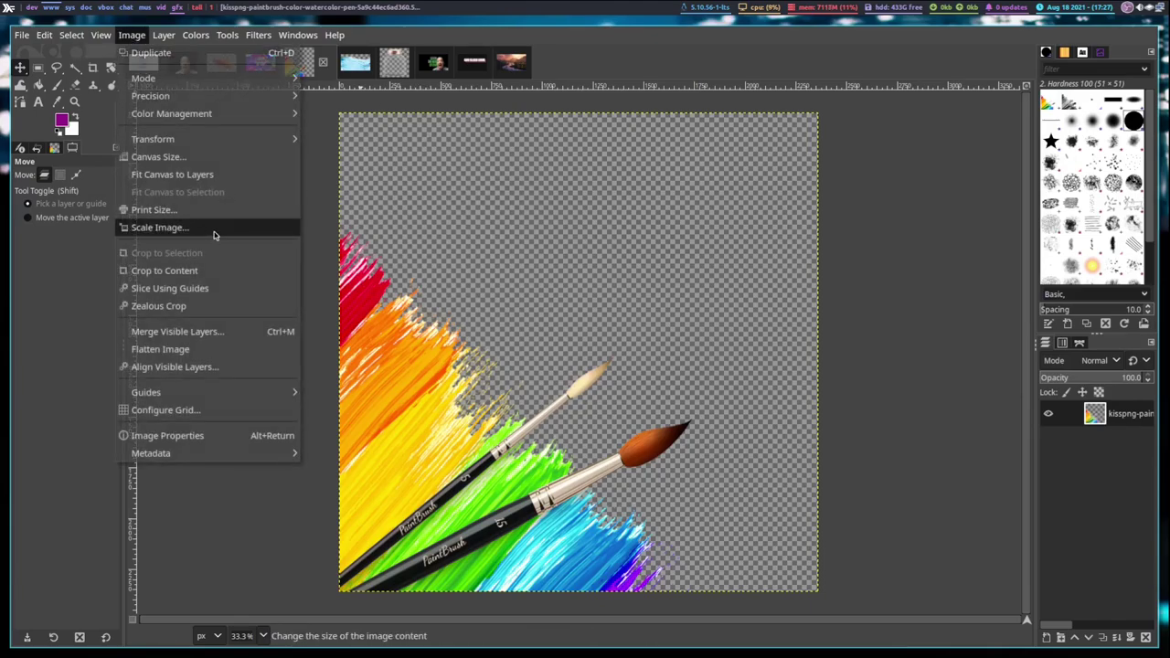
{"action": "left_click", "coordinate": [214, 229]}
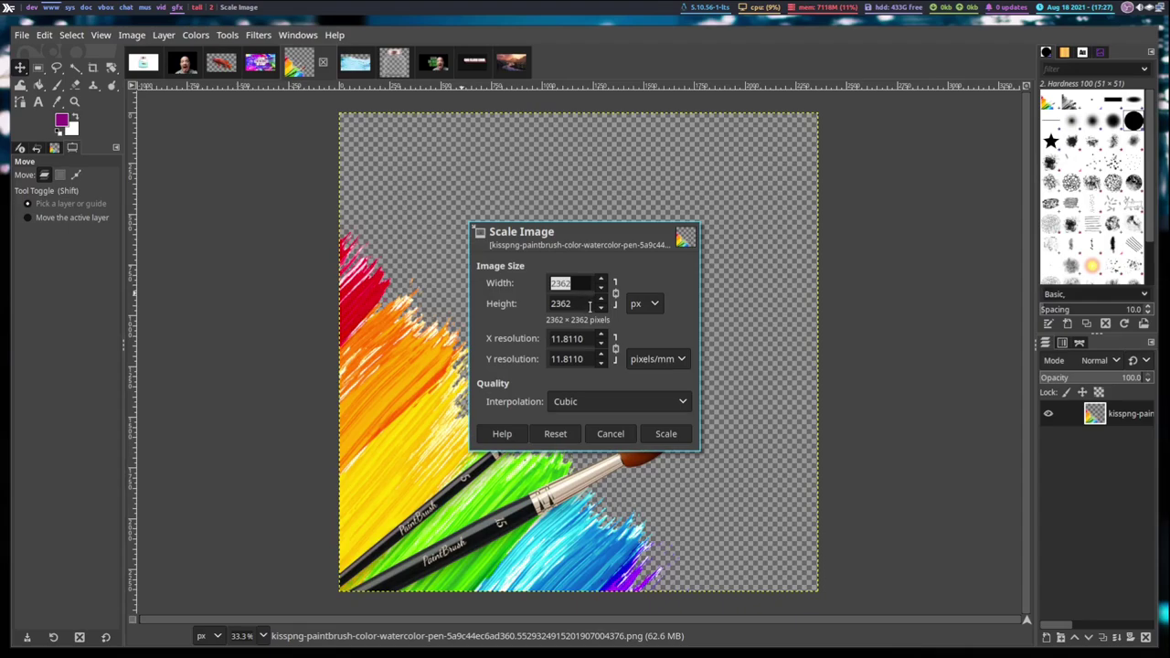
{"action": "key", "text": "Tab"}
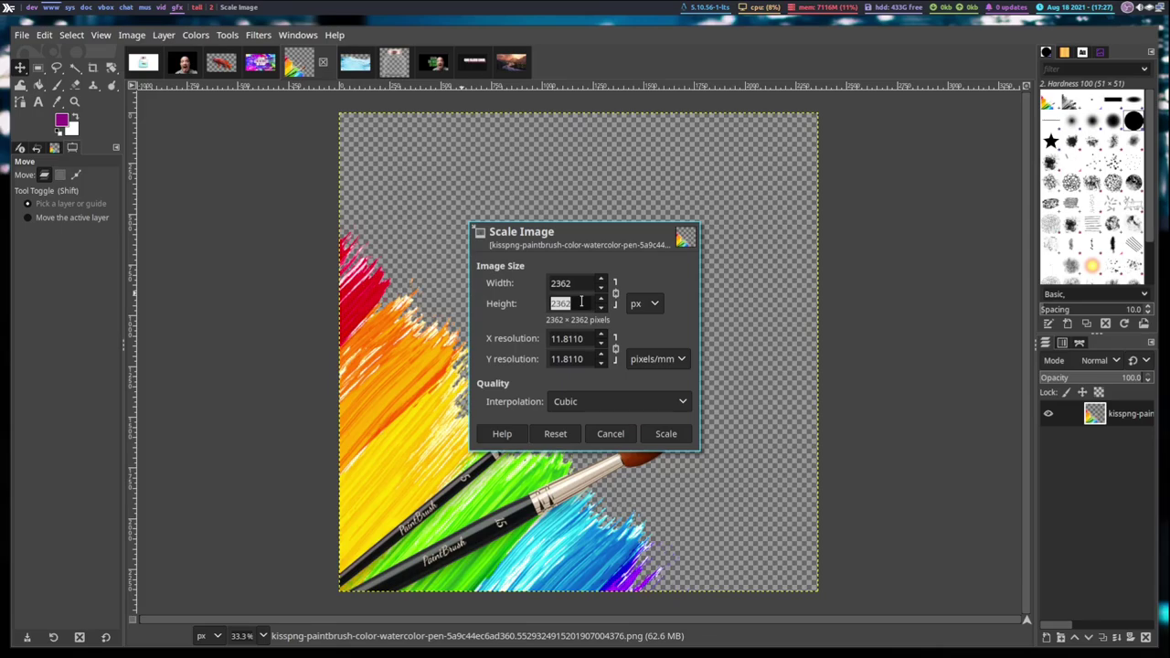
{"action": "type", "text": "720"}
{"action": "key", "text": "Tab"}
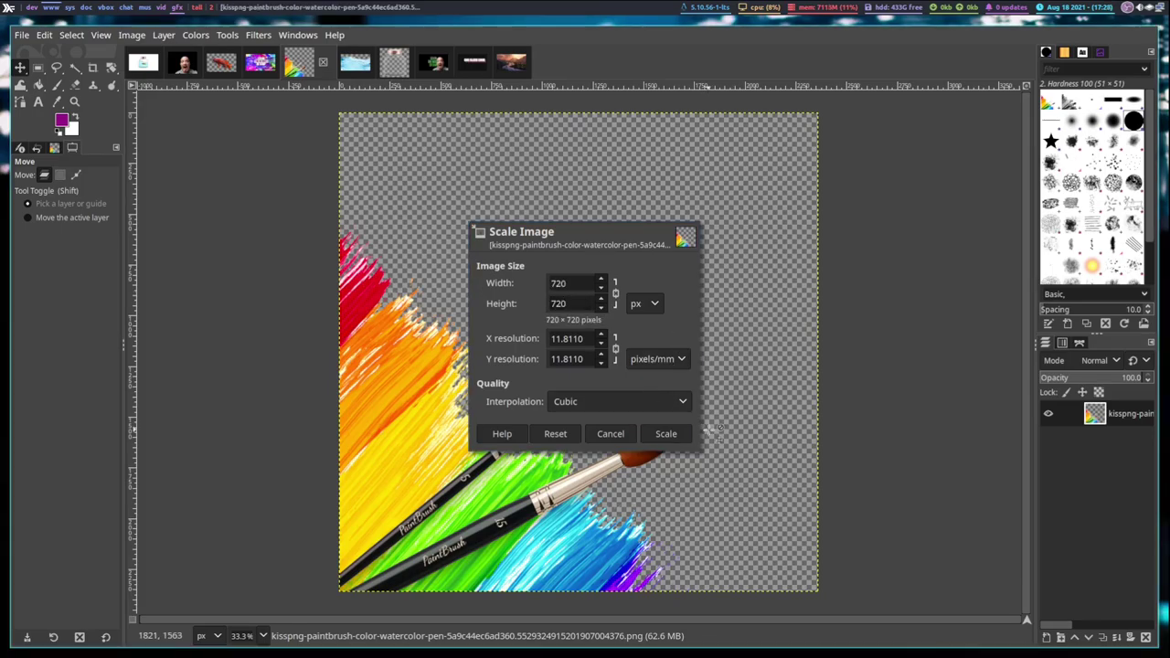
{"action": "left_click", "coordinate": [666, 433]}
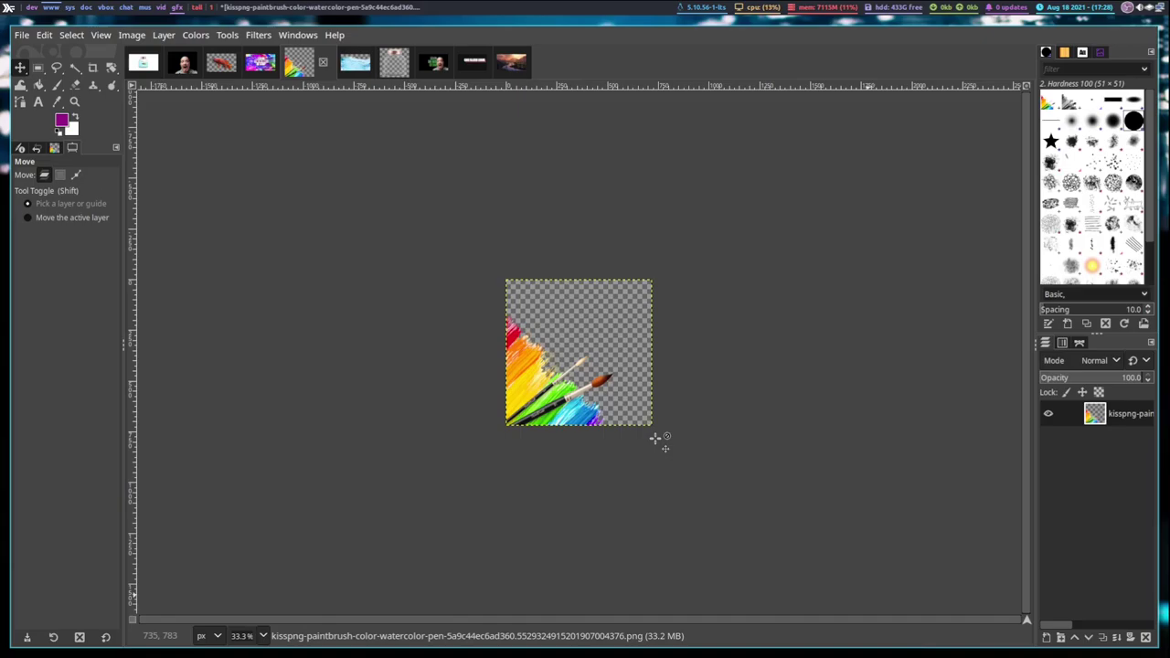
Step: Copy the paintbrush image and add a transparent 1280 × 720 px layer named "brushes" above the title graphic's background
{"action": "key", "text": "ctrl+c"}
{"action": "left_click", "coordinate": [261, 62]}
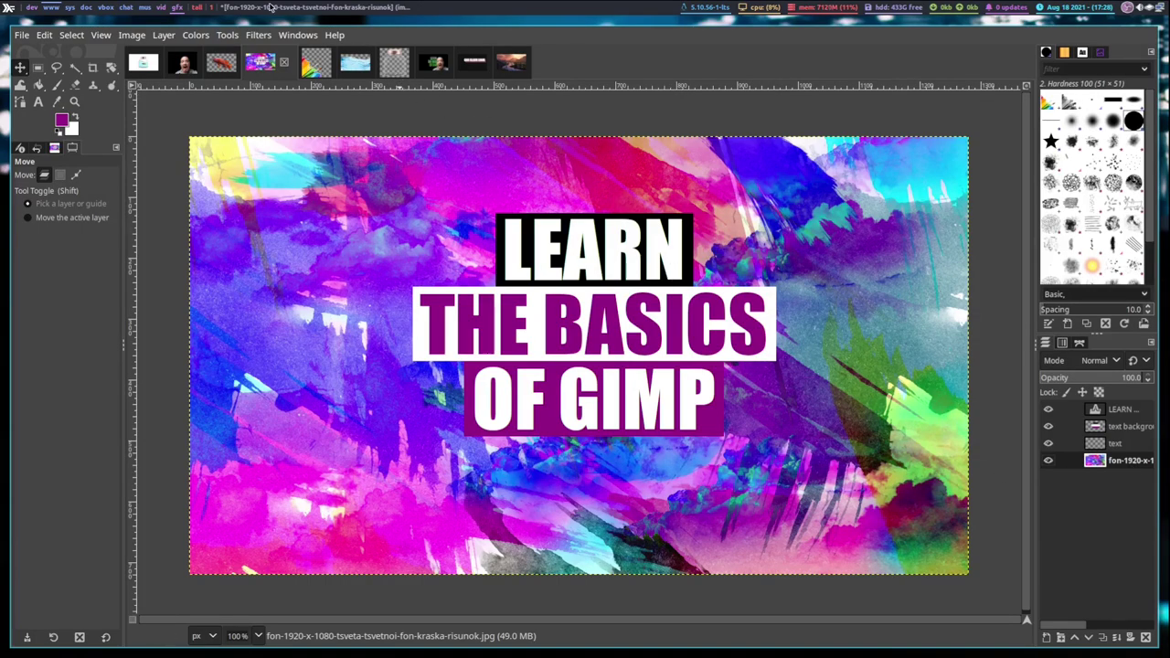
{"action": "left_click", "coordinate": [165, 35]}
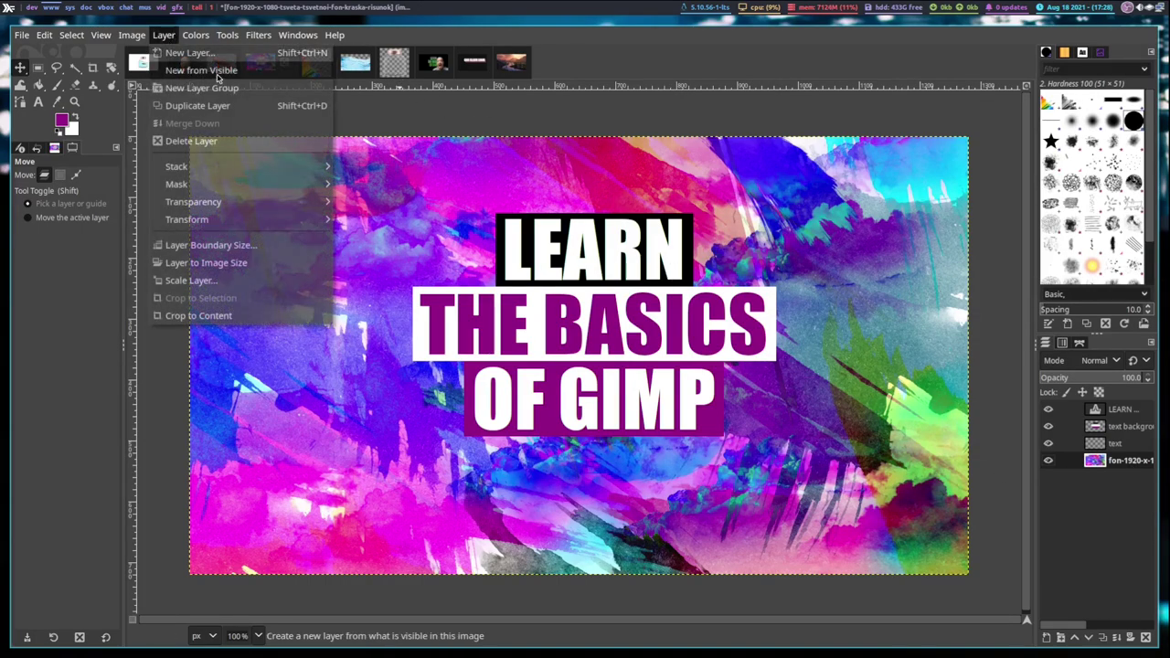
{"action": "left_click", "coordinate": [218, 53]}
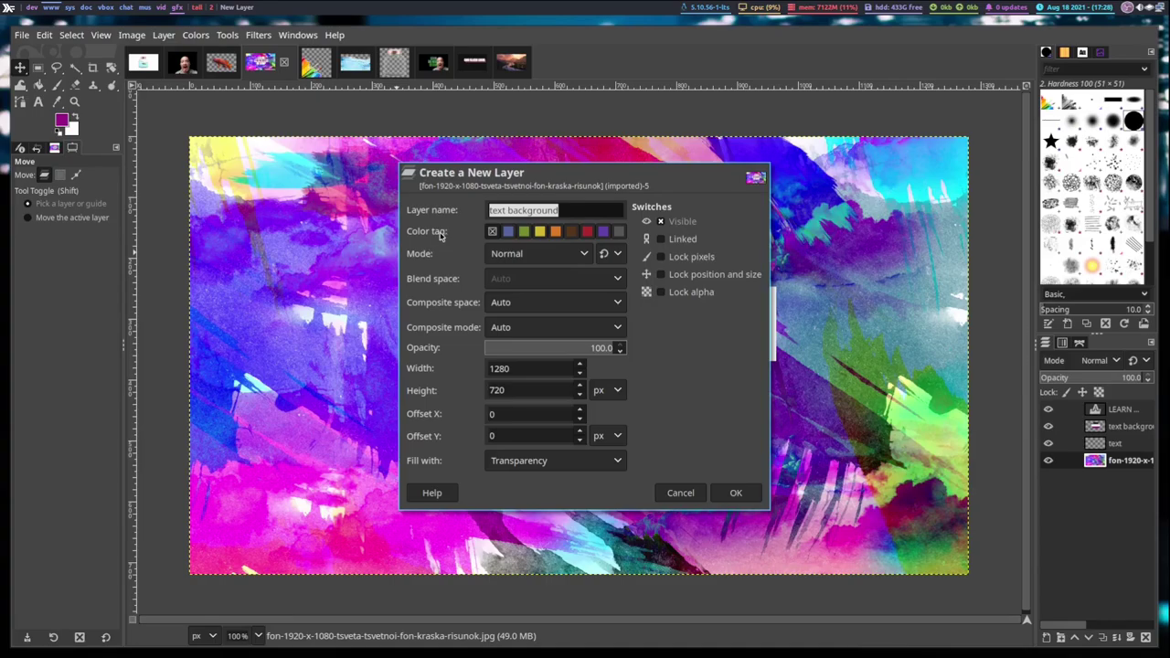
{"action": "key", "text": "BackSpace"}
{"action": "type", "text": "brushe"}
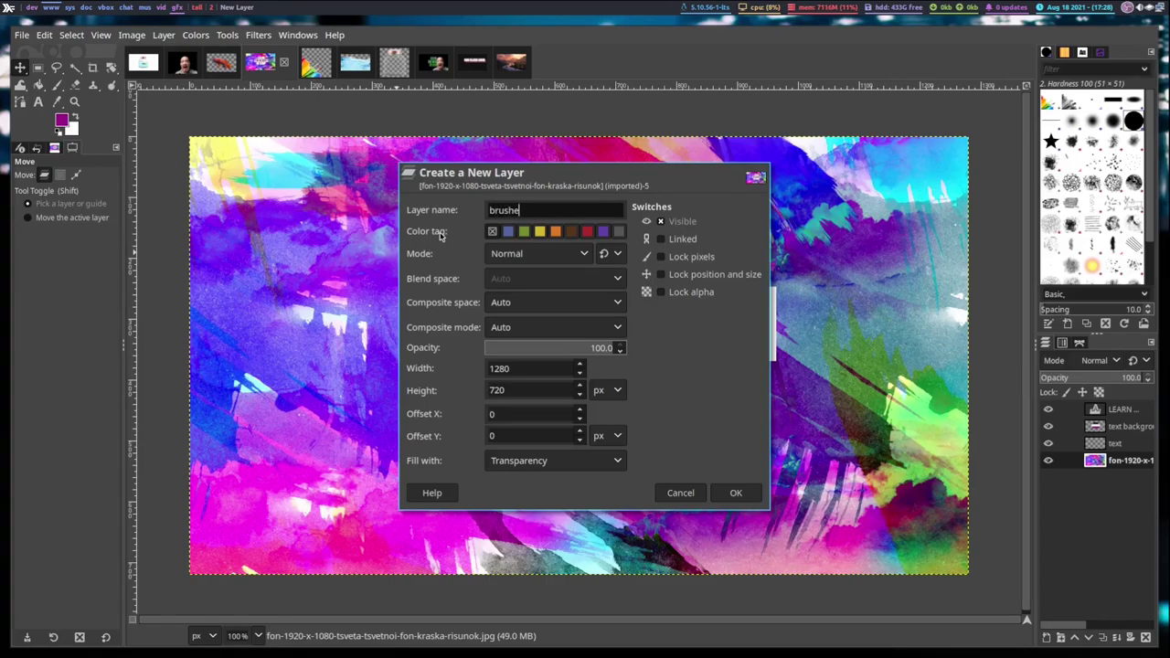
{"action": "type", "text": "s"}
{"action": "key", "text": "Return"}
Step: Try the pasted paintbrush image in the canvas's lower-left corner, anchored to the brushes layer, and clear that layer
{"action": "key", "text": "ctrl+v"}
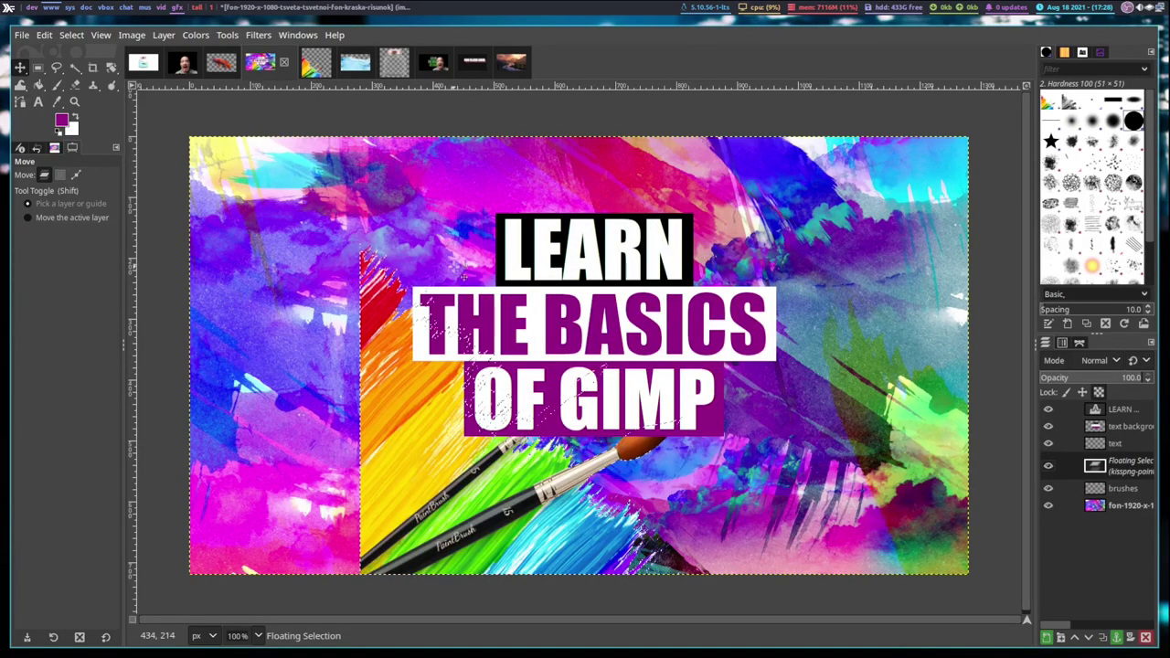
{"action": "left_click_drag", "start_coordinate": [573, 358], "coordinate": [423, 353]}
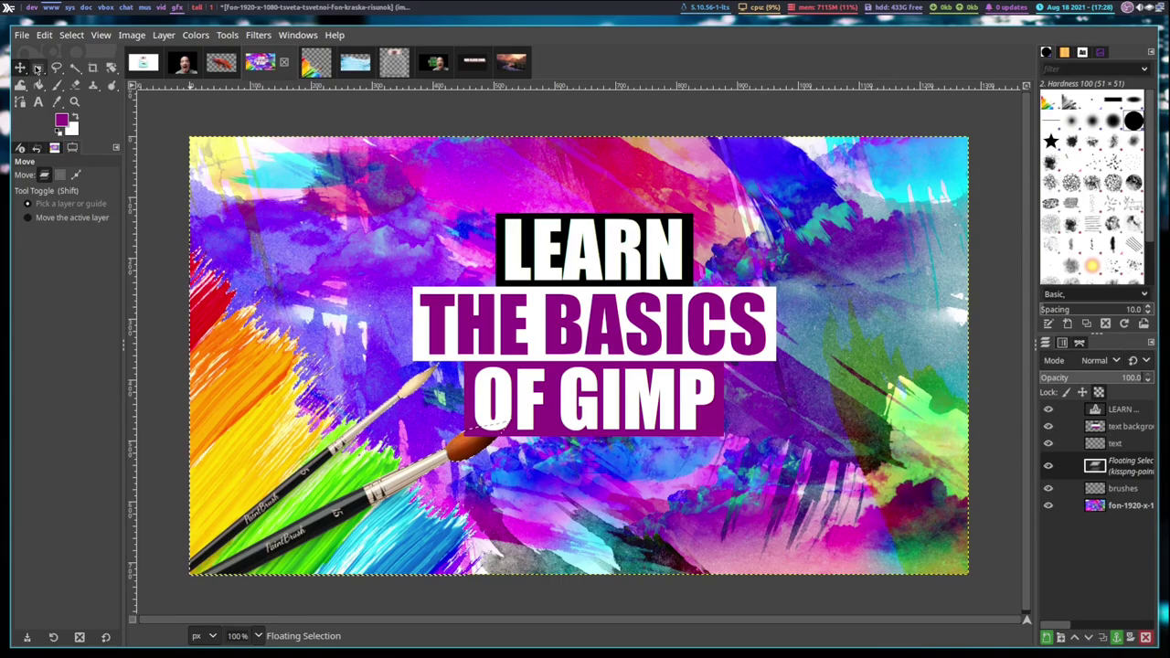
{"action": "left_click", "coordinate": [38, 68]}
{"action": "left_click", "coordinate": [285, 163]}
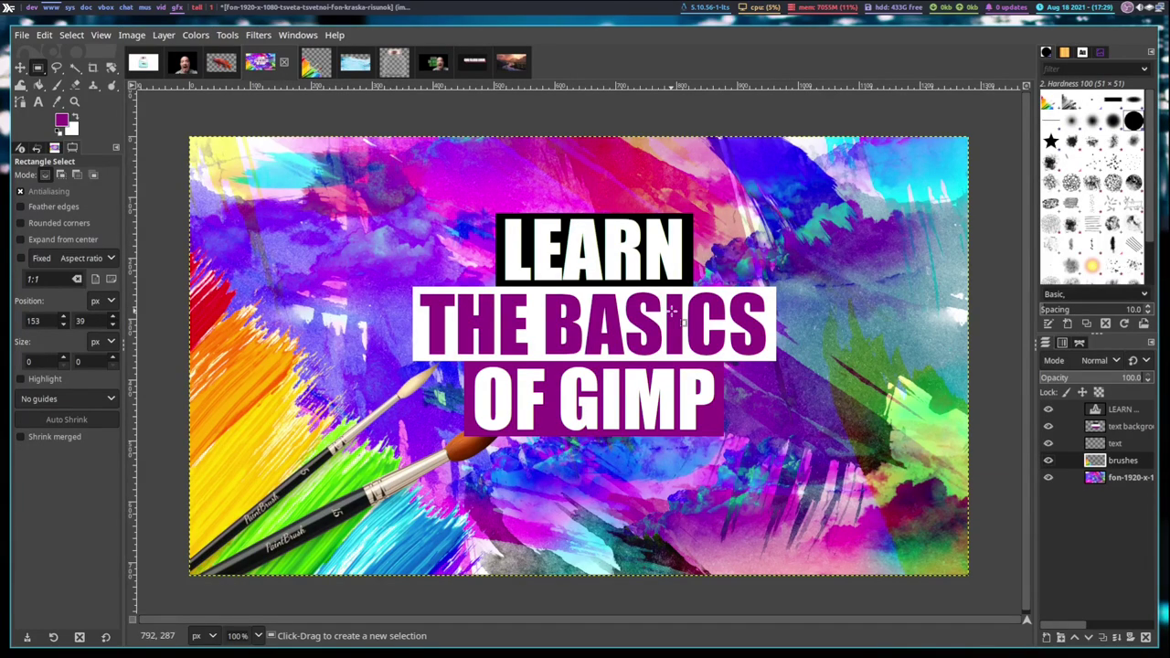
{"action": "key", "text": "Delete"}
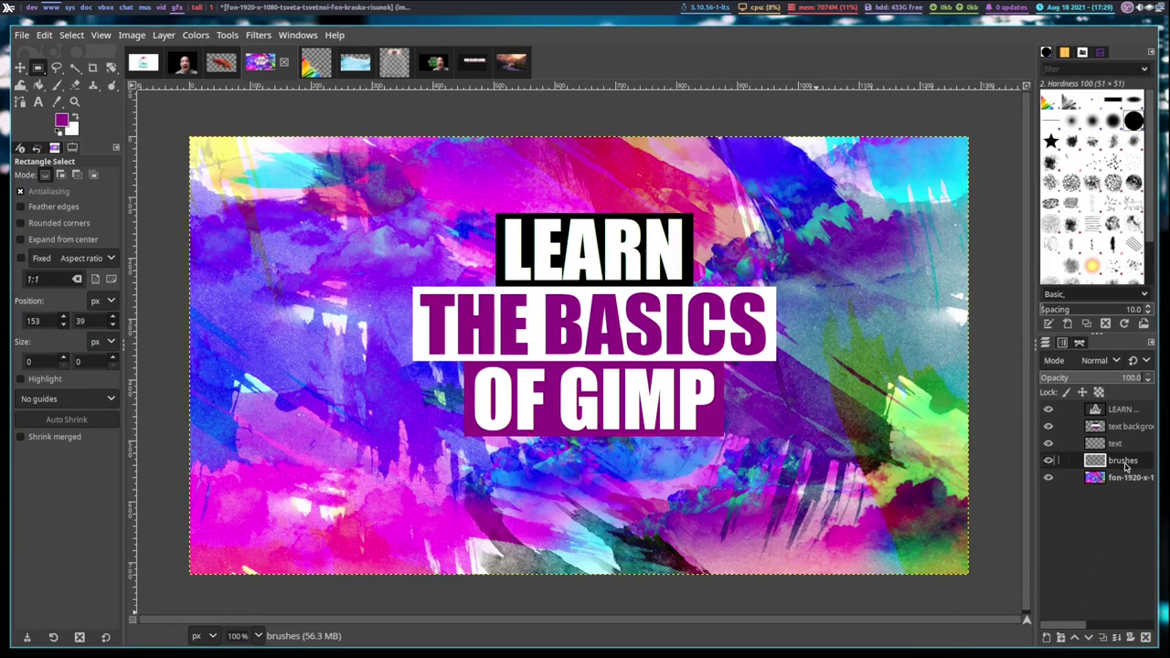
Step: Flip the paintbrush image horizontally and copy it
{"action": "left_click", "coordinate": [315, 62]}
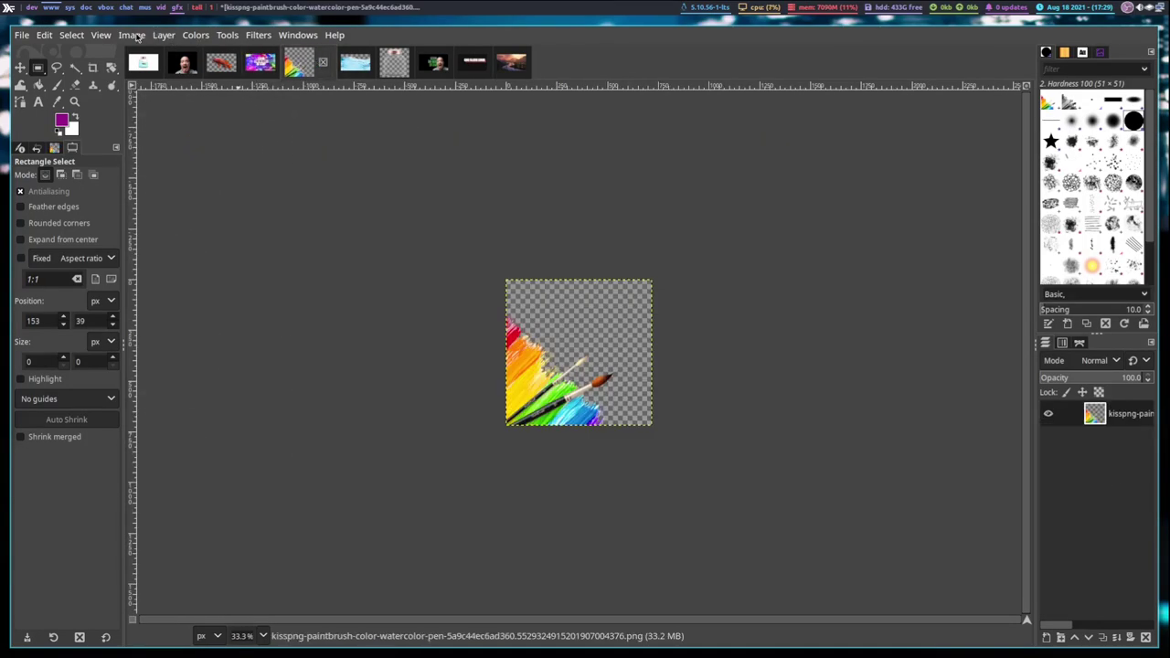
{"action": "left_click", "coordinate": [131, 34]}
{"action": "mouse_move", "coordinate": [292, 138]}
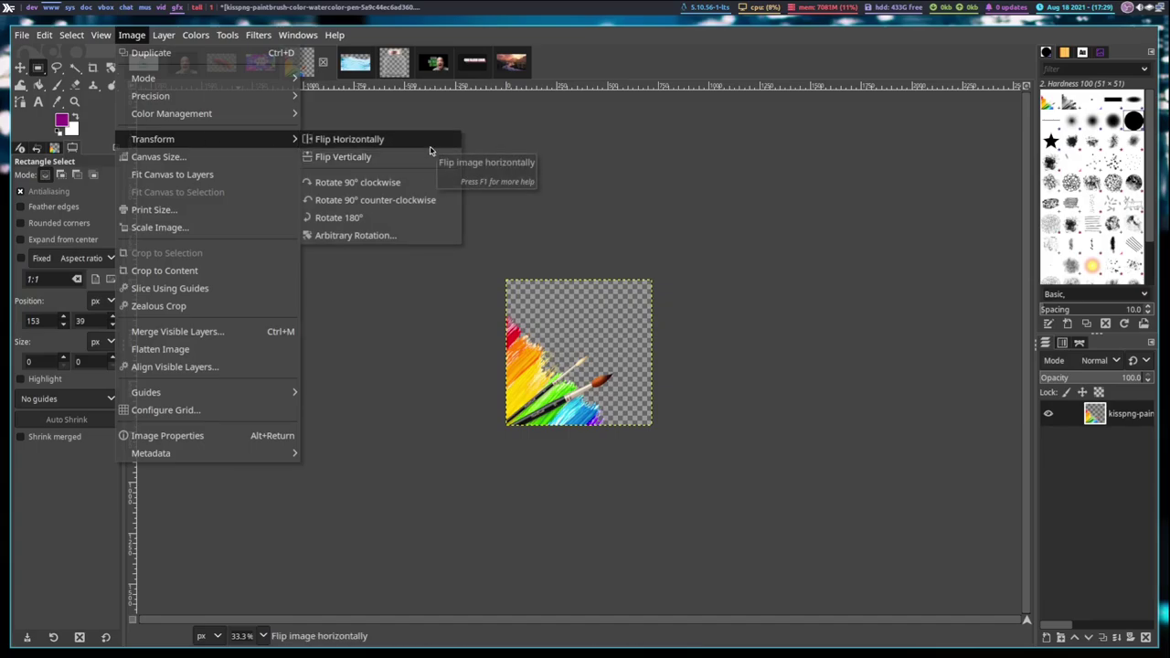
{"action": "left_click", "coordinate": [430, 149]}
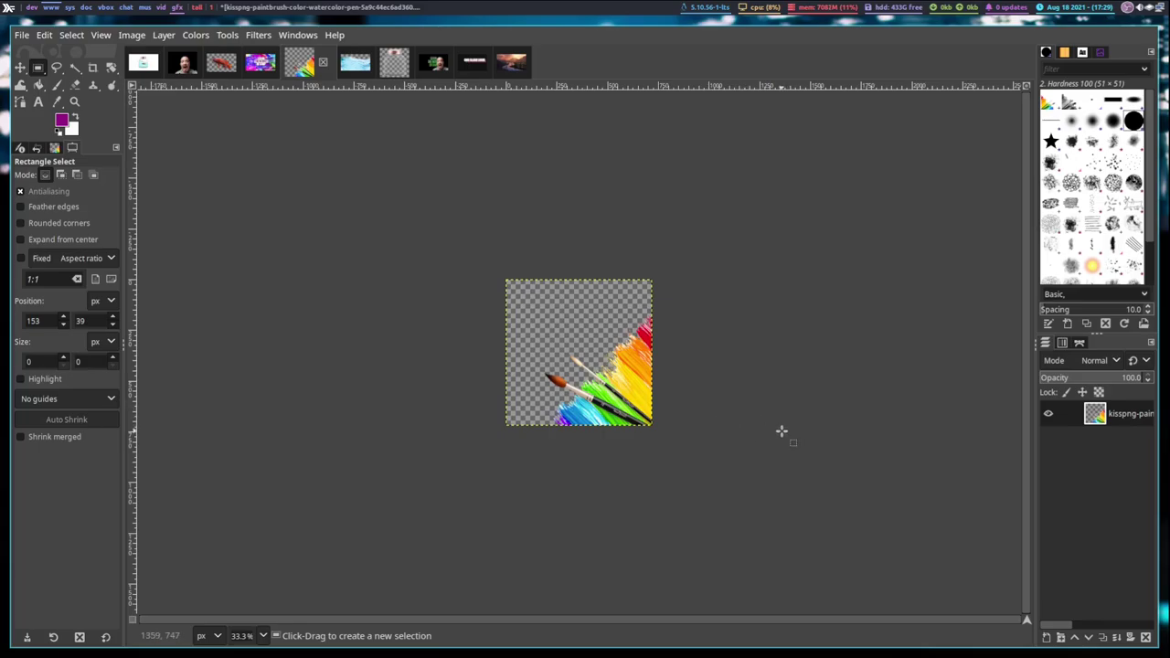
{"action": "key", "text": "ctrl+c"}
Step: Paste the flipped paintbrush image into the title graphic's lower-right corner and anchor it to the brushes layer
{"action": "left_click", "coordinate": [260, 62]}
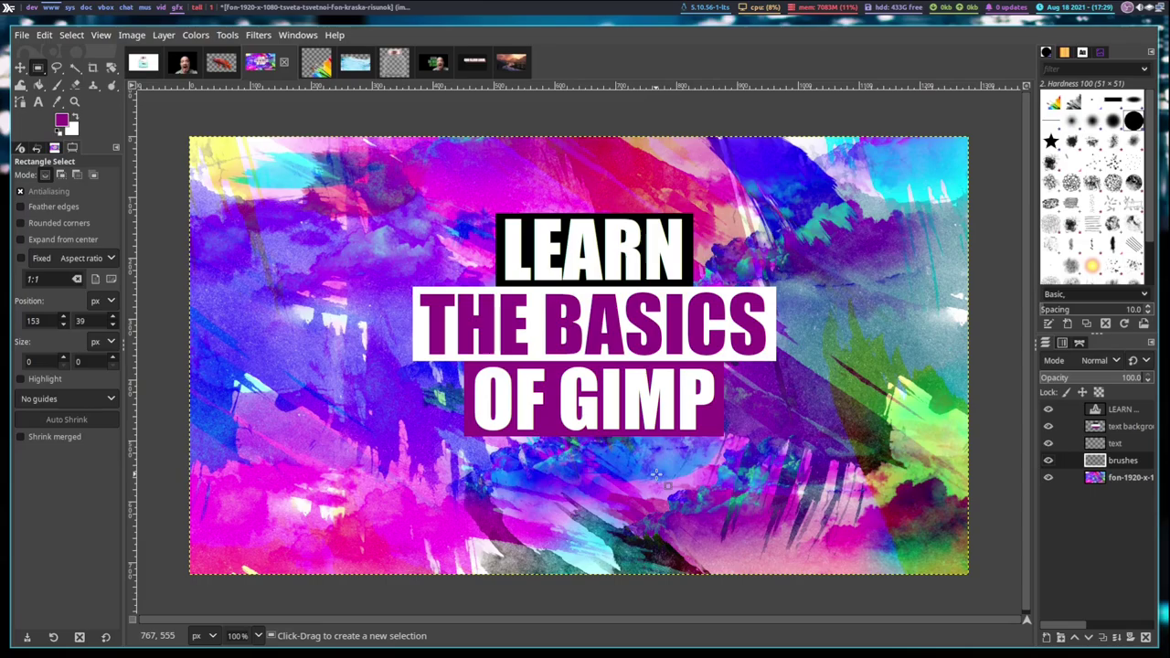
{"action": "key", "text": "ctrl+v"}
{"action": "left_click_drag", "start_coordinate": [750, 486], "coordinate": [944, 489]}
{"action": "left_click", "coordinate": [1097, 442]}
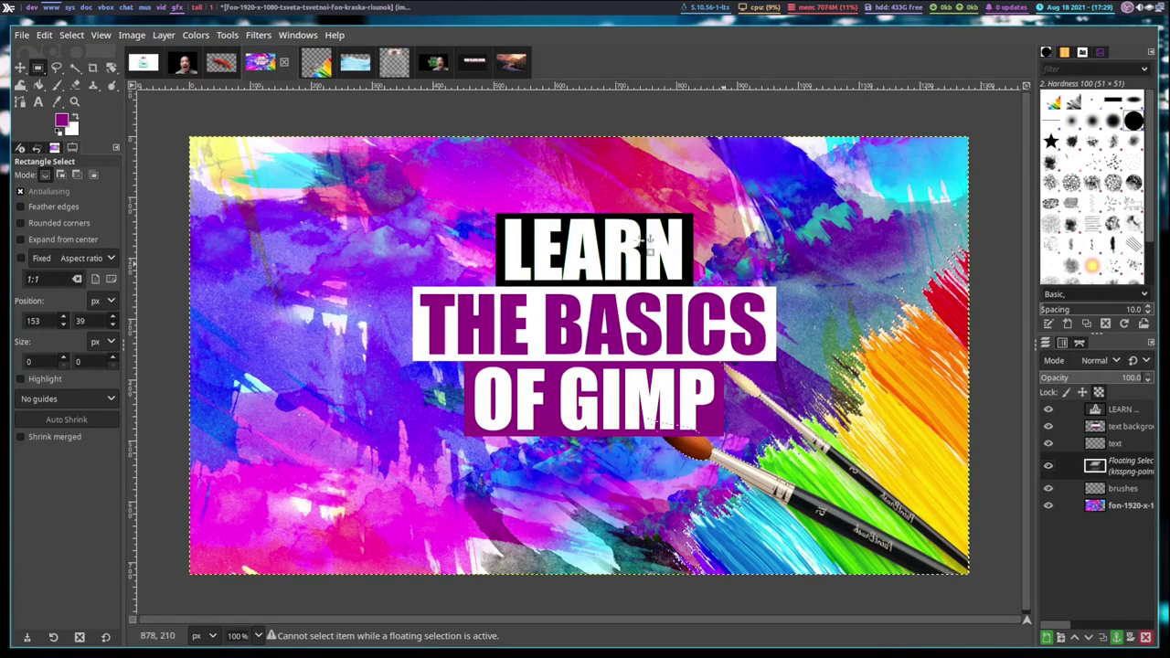
{"action": "left_click", "coordinate": [163, 34]}
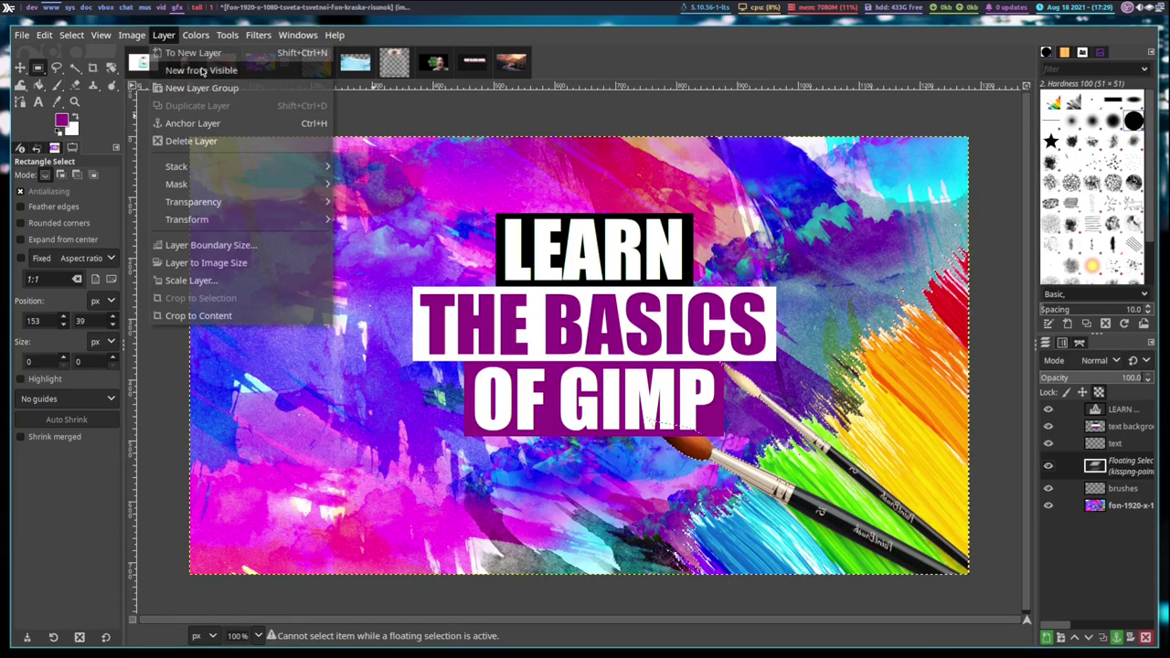
{"action": "left_click", "coordinate": [193, 123]}
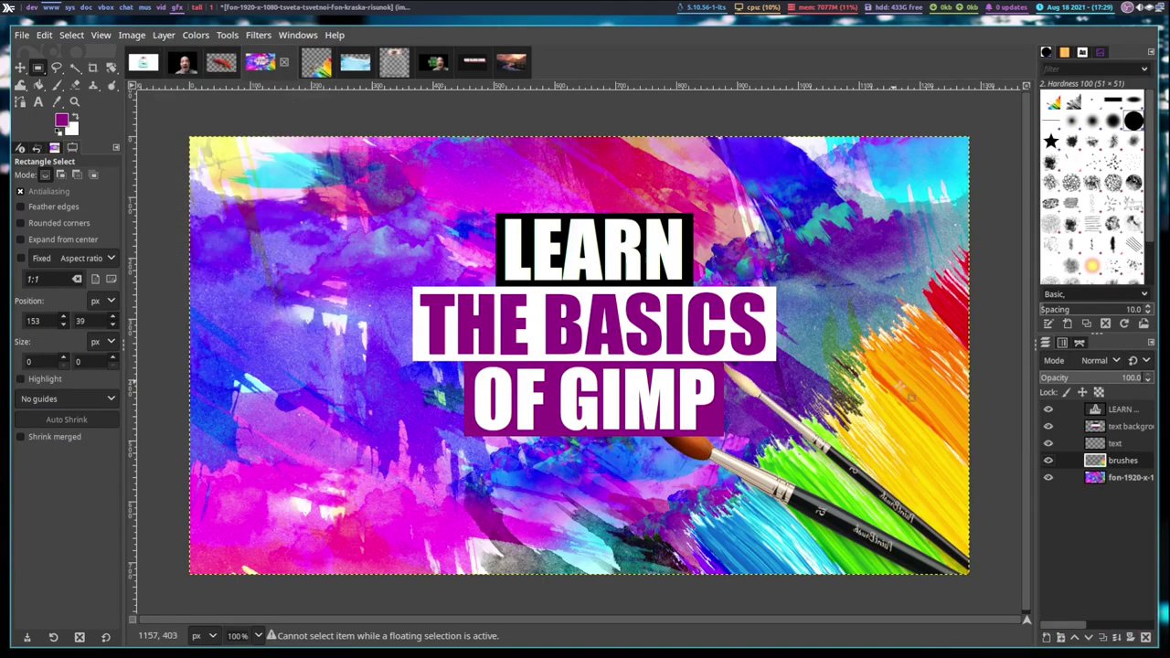
Step: Cut the text background layer, paste its blocks about 235 px further left and anchor them to the text layer
{"action": "left_click", "coordinate": [1088, 428]}
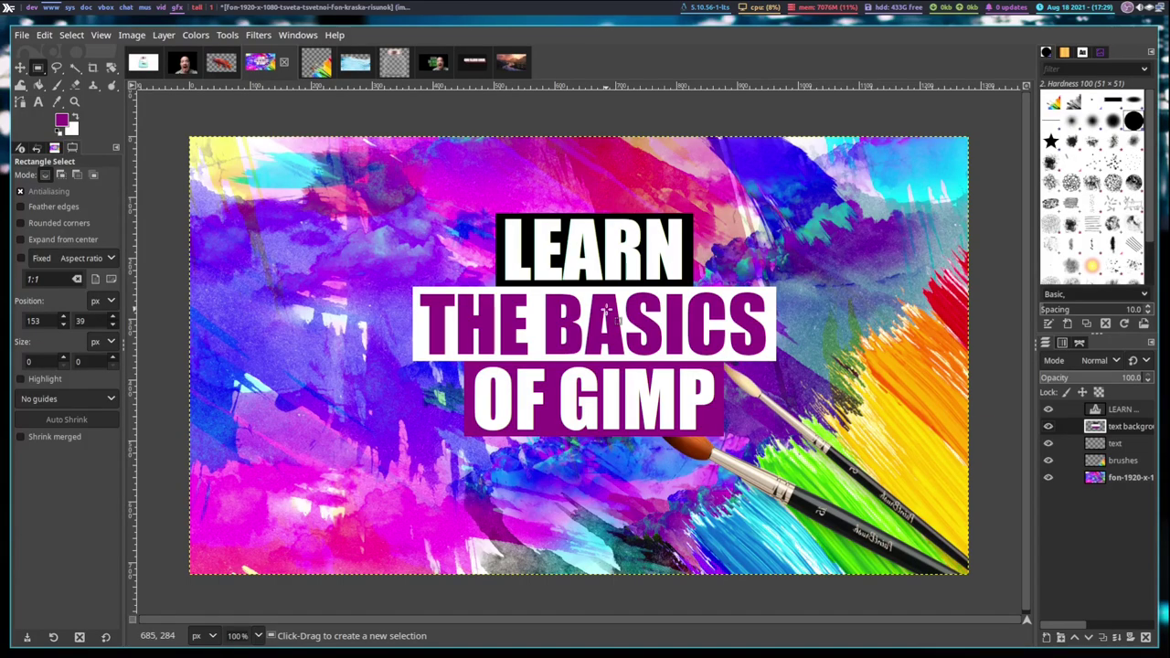
{"action": "key", "text": "ctrl+x"}
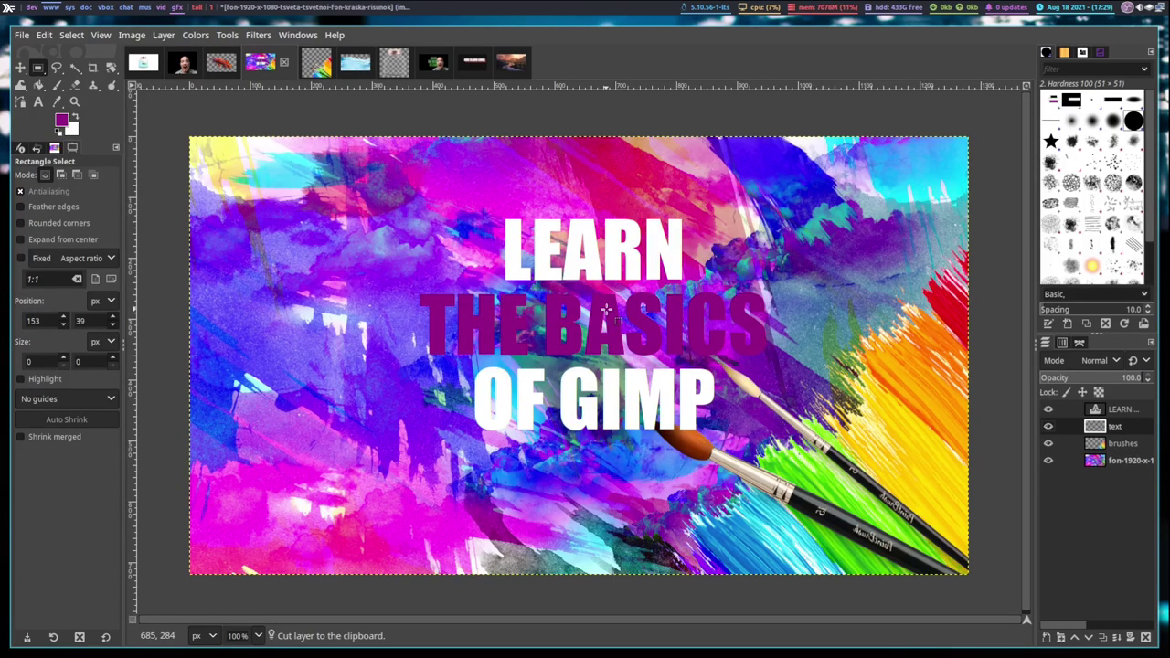
{"action": "key", "text": "ctrl+v"}
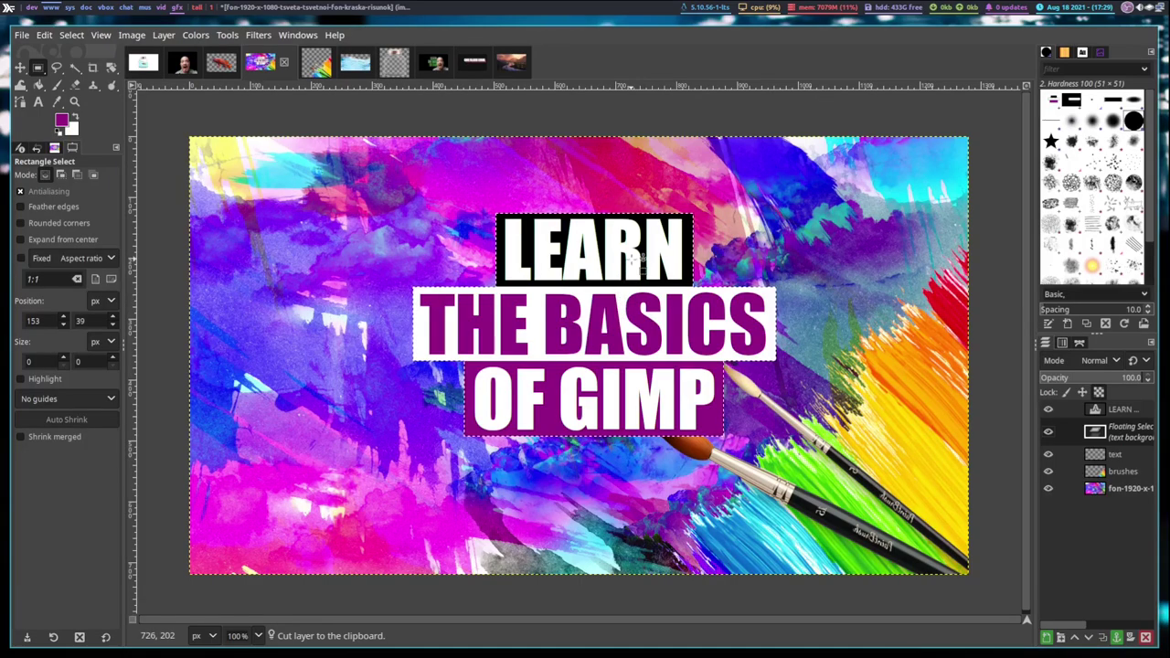
{"action": "left_click_drag", "start_coordinate": [576, 223], "coordinate": [499, 224]}
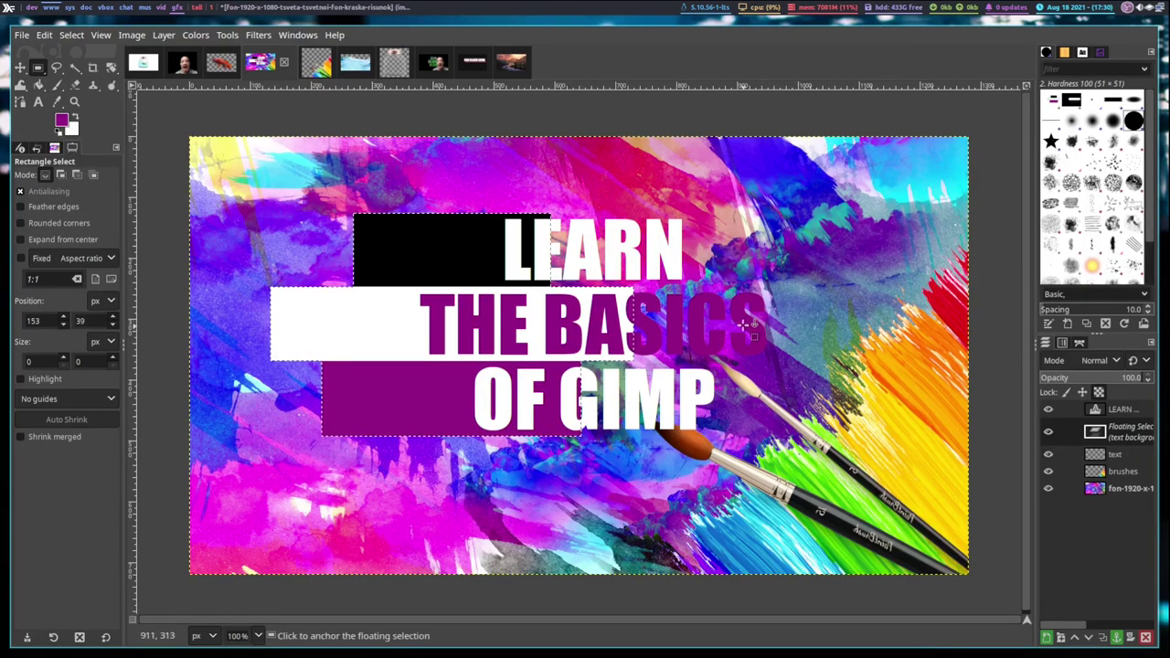
{"action": "left_click", "coordinate": [167, 37]}
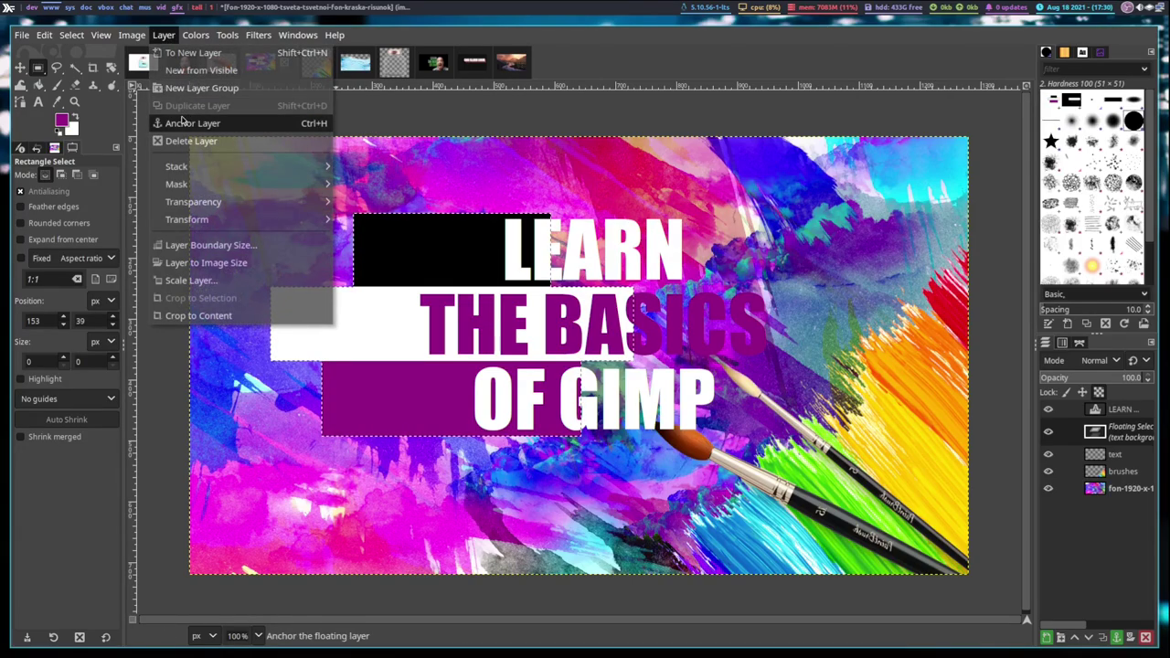
{"action": "left_click", "coordinate": [190, 123]}
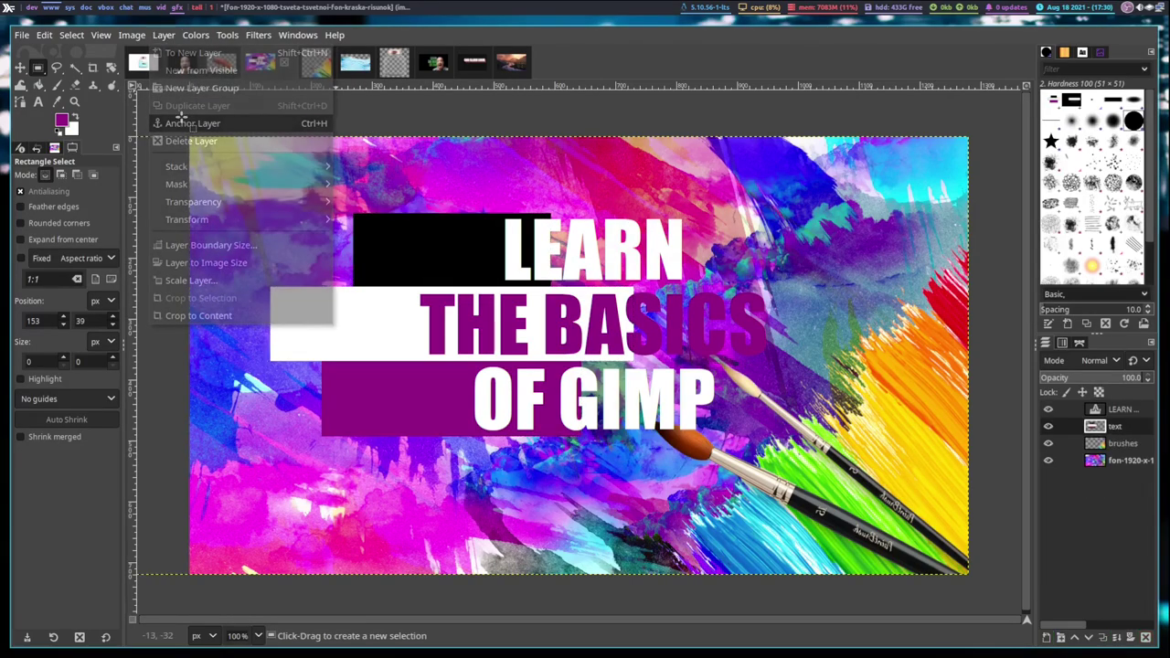
Step: Cut the LEARN text layer, paste the lettering centred over the shifted colour blocks and anchor it to the text layer
{"action": "left_click", "coordinate": [1121, 410]}
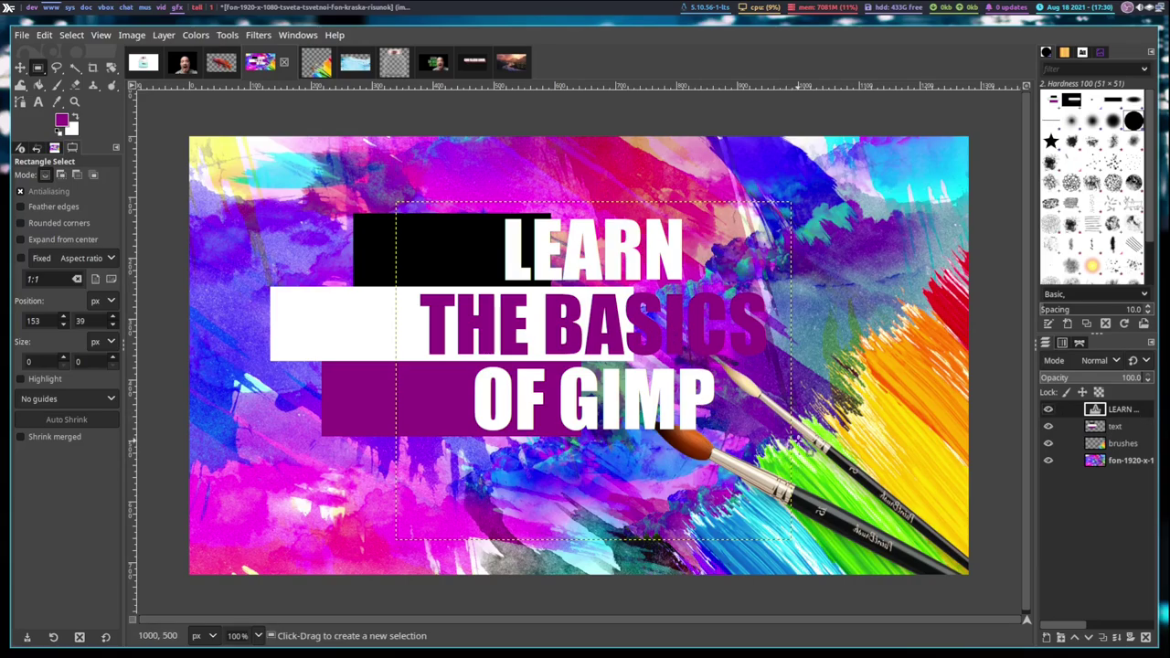
{"action": "key", "text": "ctrl+x"}
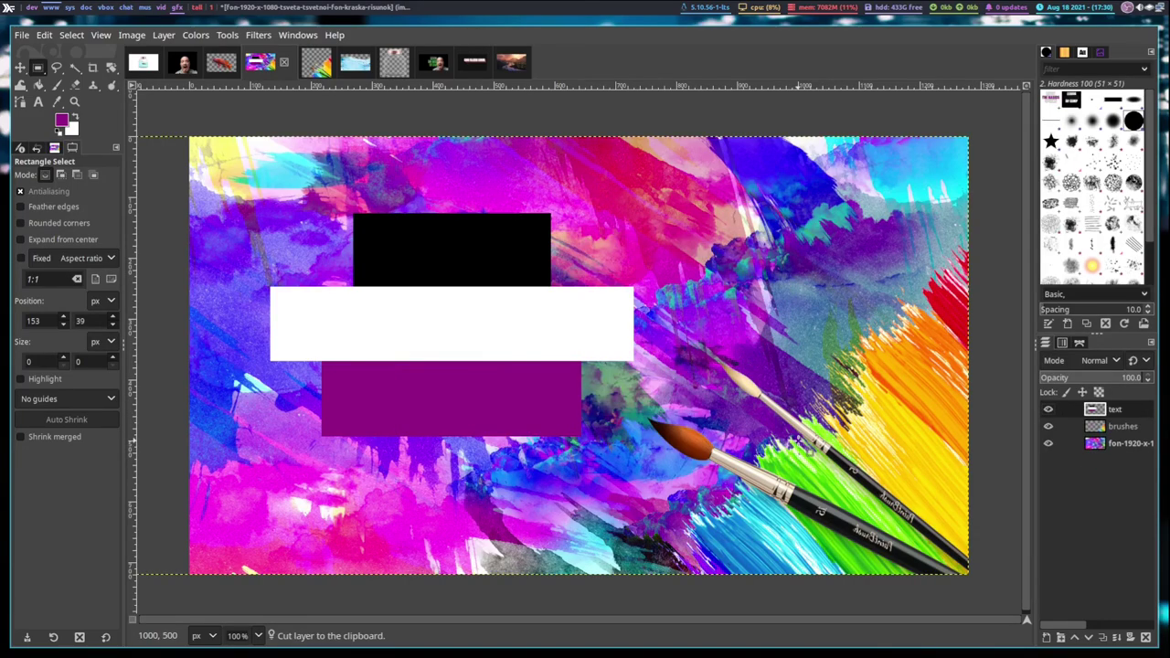
{"action": "key", "text": "ctrl+v"}
{"action": "left_click_drag", "start_coordinate": [540, 252], "coordinate": [483, 264]}
{"action": "left_click", "coordinate": [802, 177]}
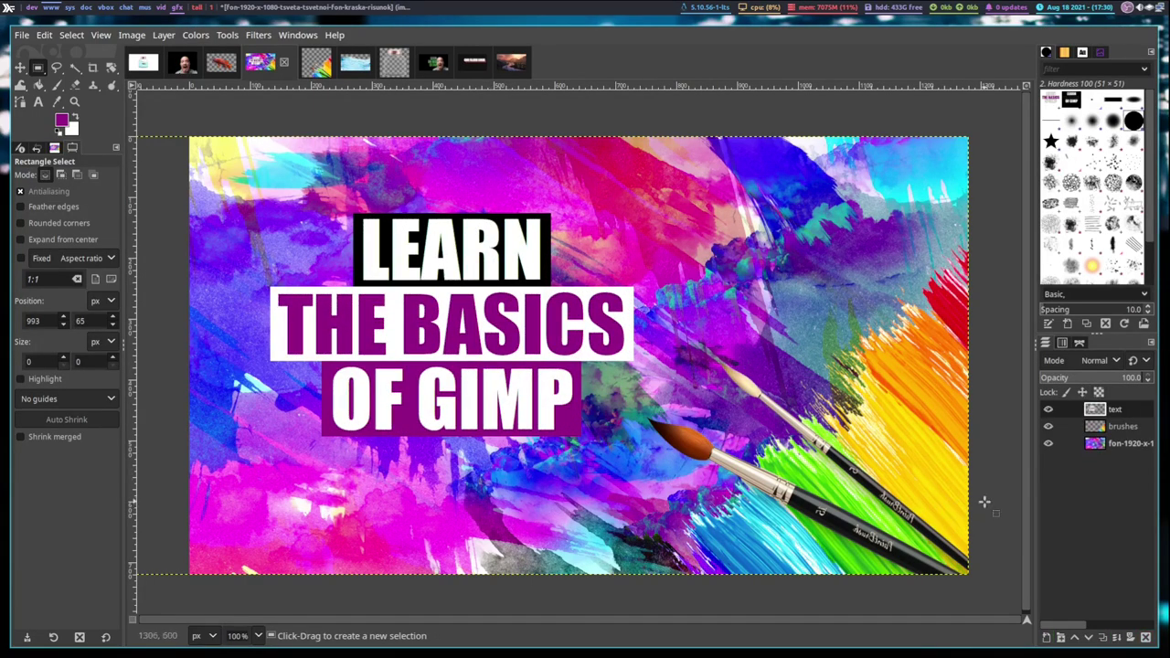
Step: Adjust the background layer's hue to -32.6 and saturation to 23.8 with Hue-Saturation
{"action": "left_click", "coordinate": [1126, 445]}
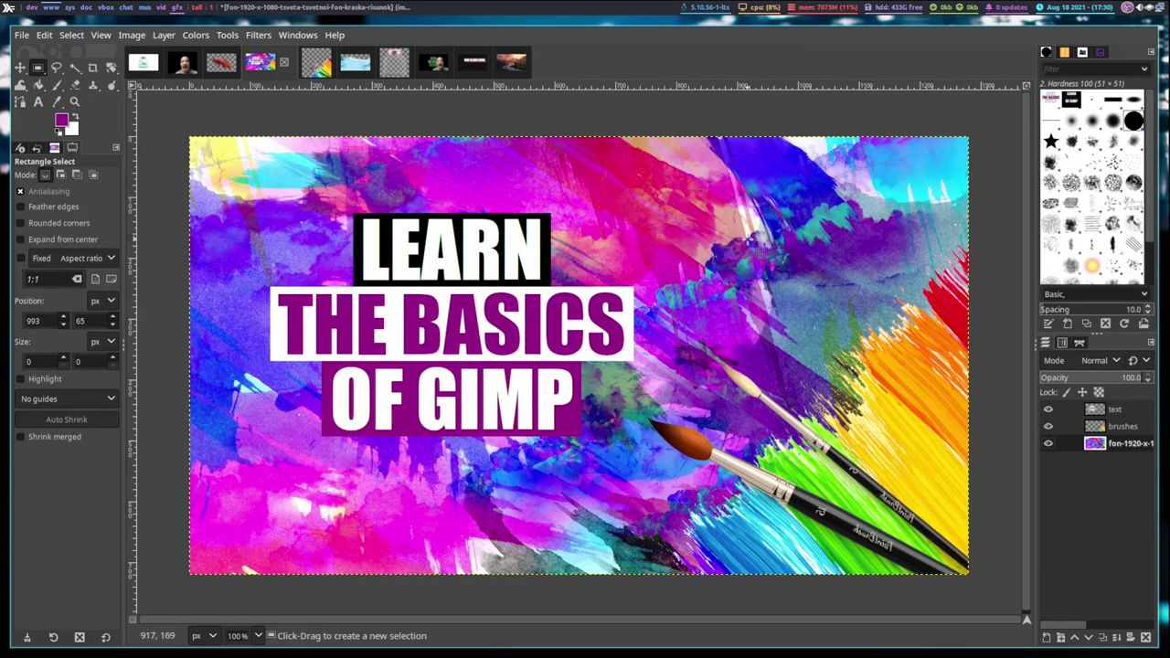
{"action": "left_click", "coordinate": [196, 34]}
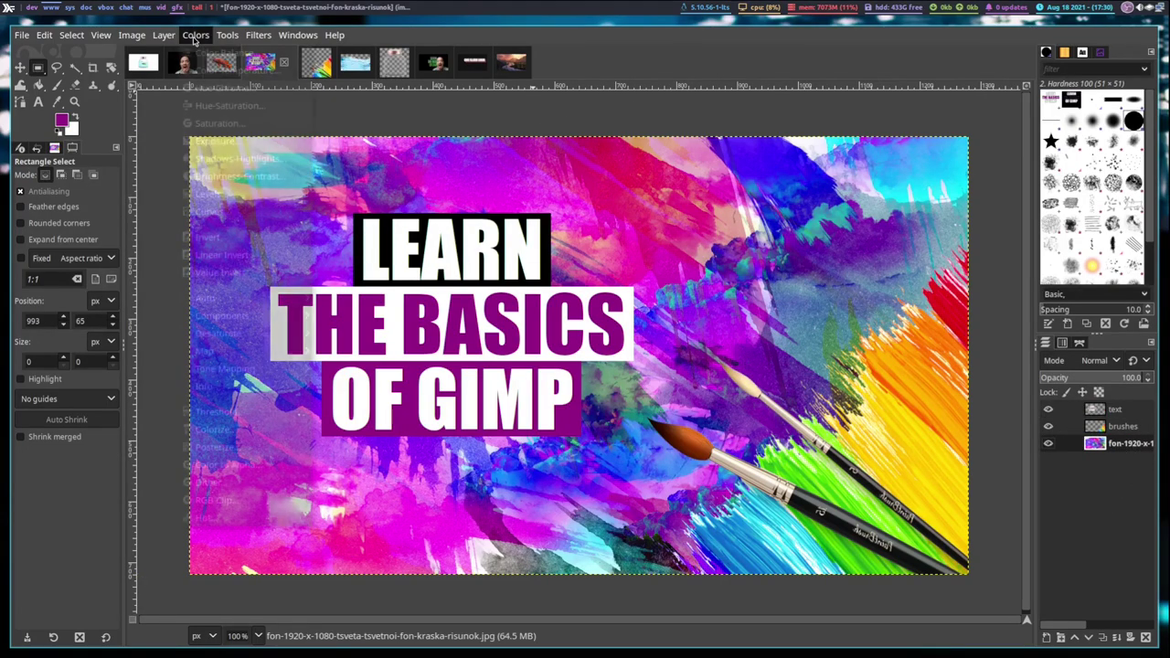
{"action": "left_click", "coordinate": [273, 107]}
{"action": "left_click_drag", "start_coordinate": [245, 391], "coordinate": [209, 357]}
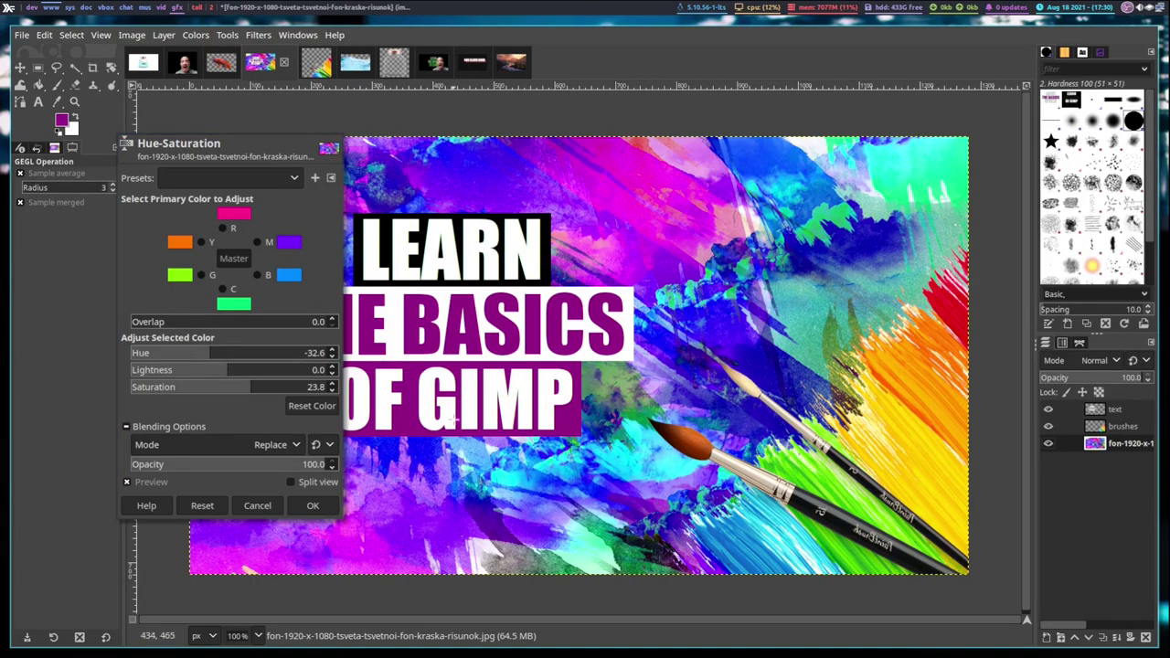
{"action": "left_click", "coordinate": [306, 504]}
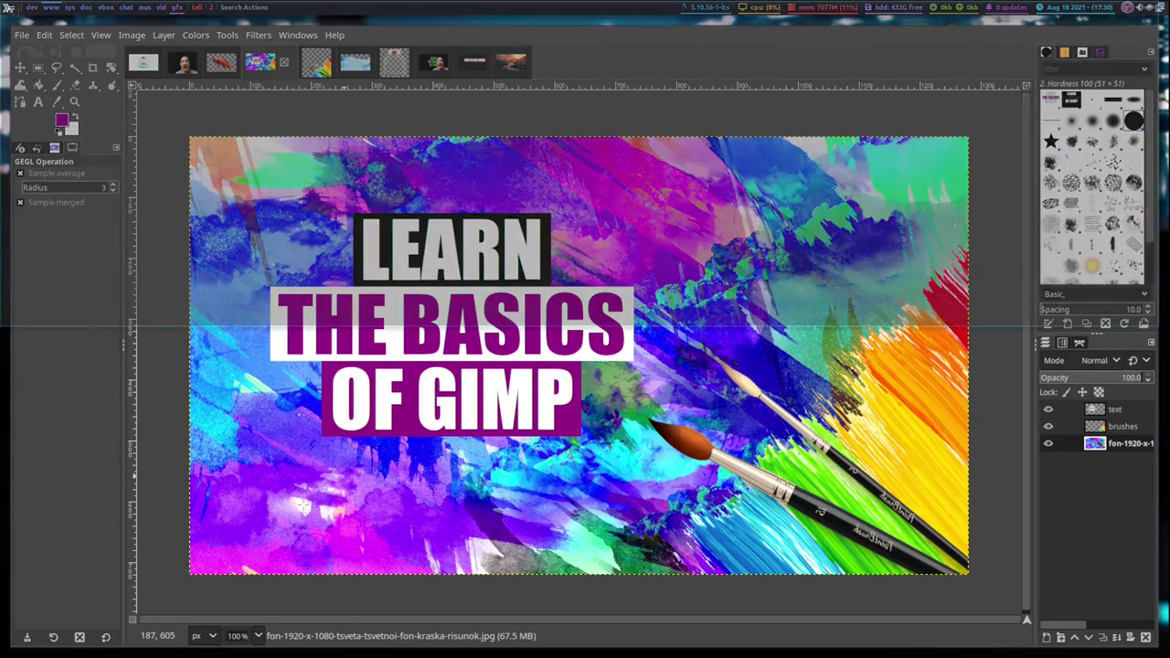
Step: Undo the hue and saturation adjustment on the background layer
{"action": "key", "text": "slash"}
{"action": "key", "text": "Escape"}
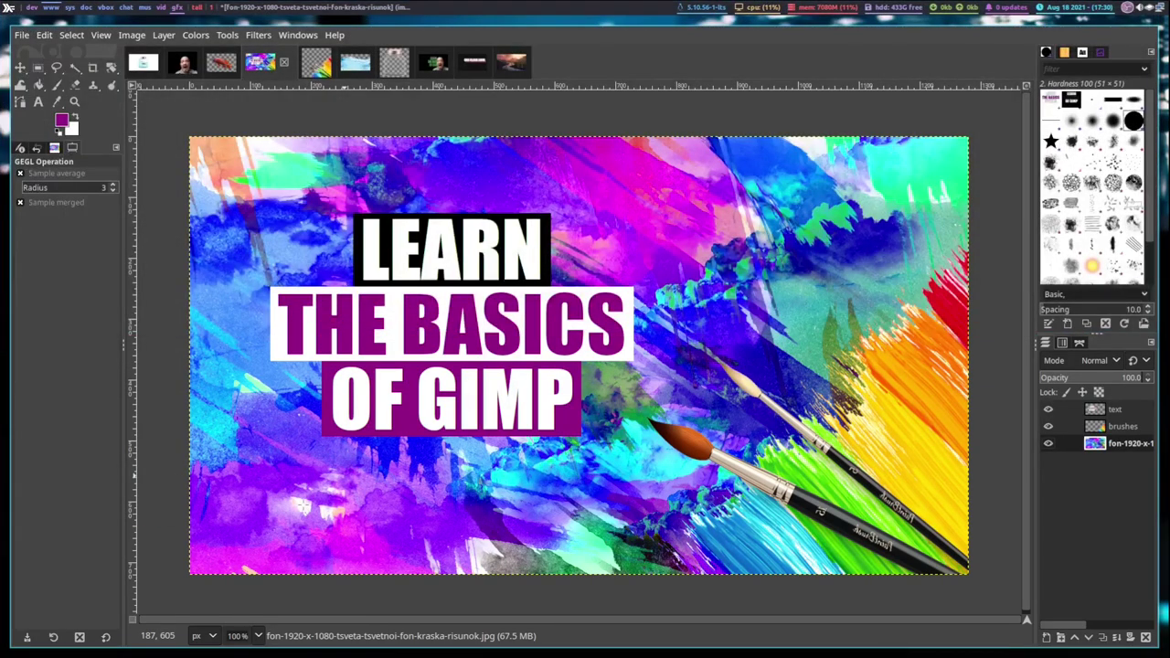
{"action": "key", "text": "ctrl+z"}
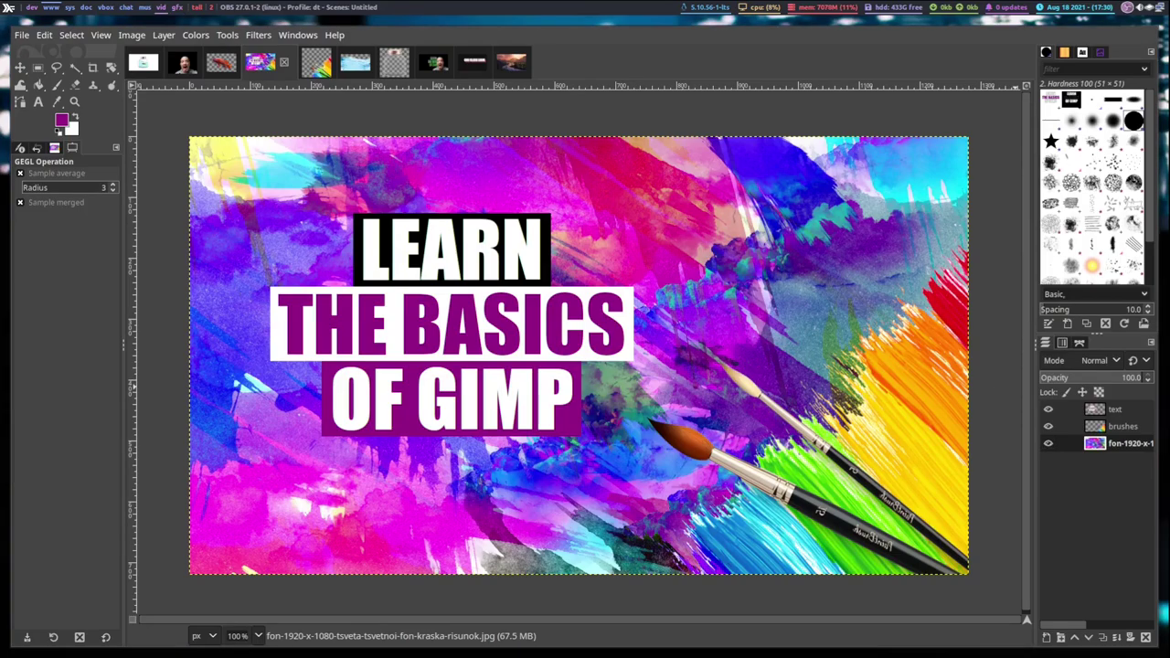